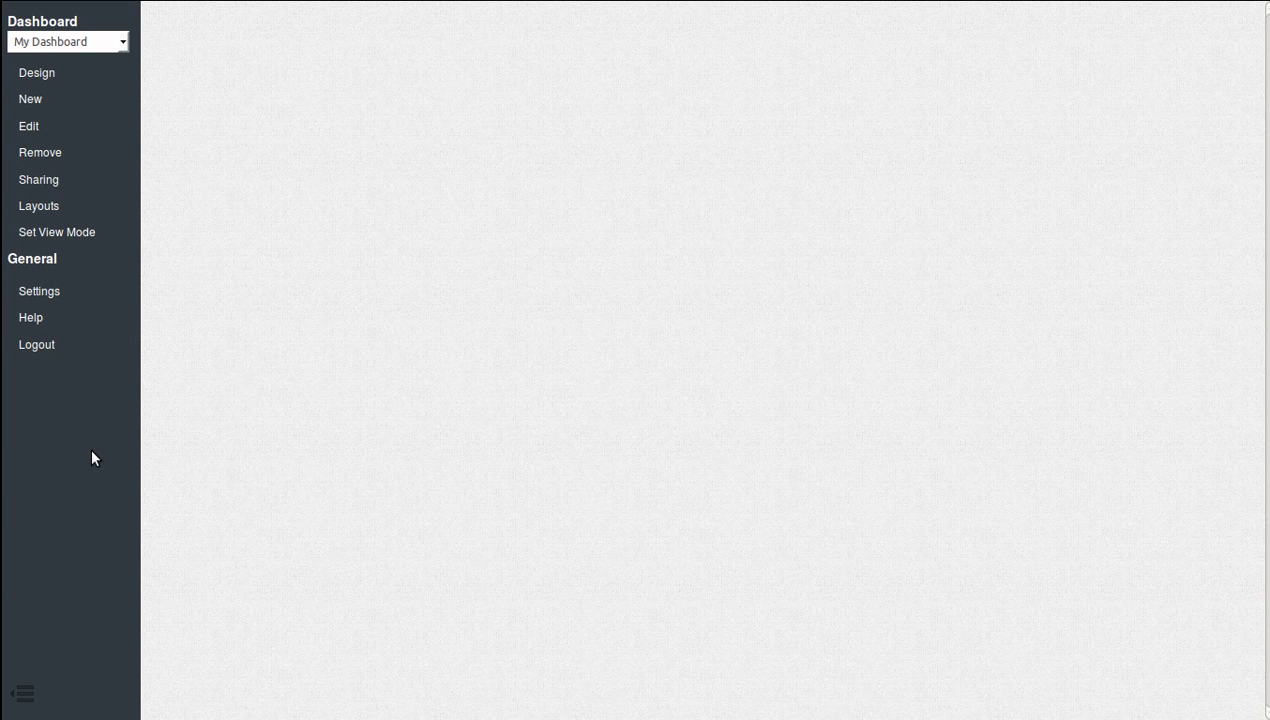
- Open My Dashboard in design mode
click(22, 693)
click(22, 693)
click(122, 42)
click(123, 41)
click(38, 73)
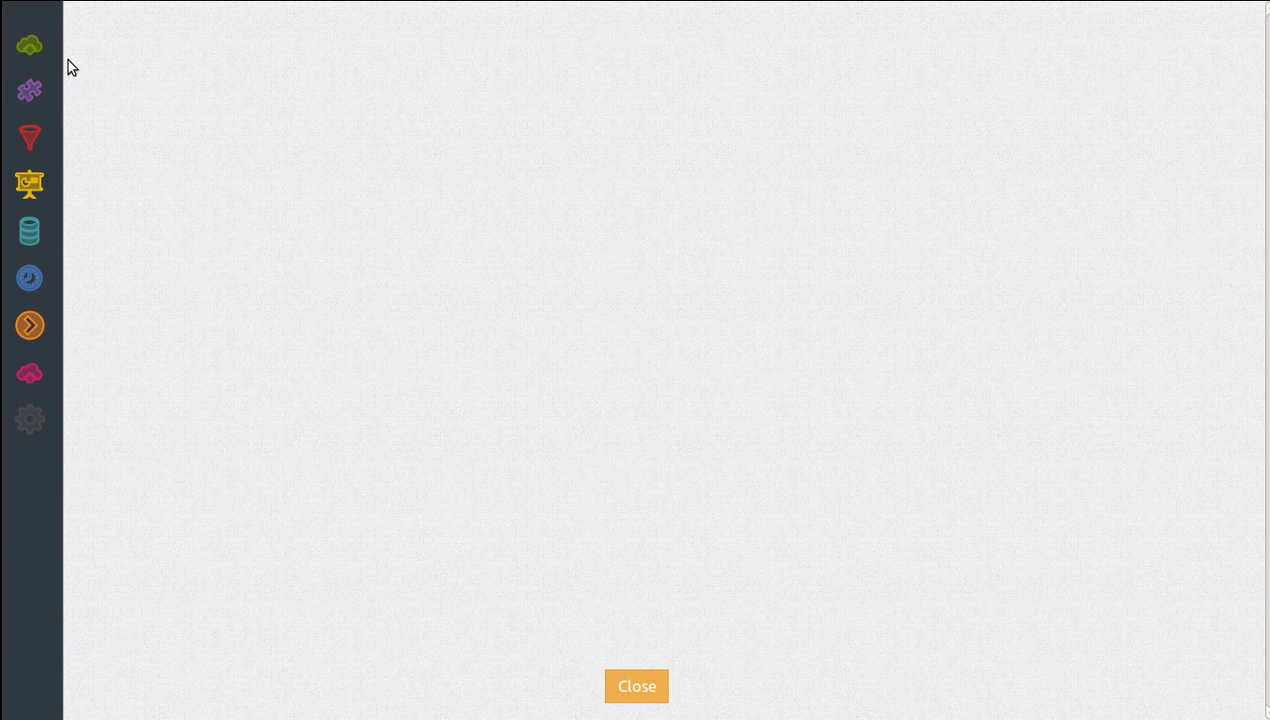
- Add a Source element to the upper part of the empty canvas and rename it "My Source"
drag(31, 46, 352, 146)
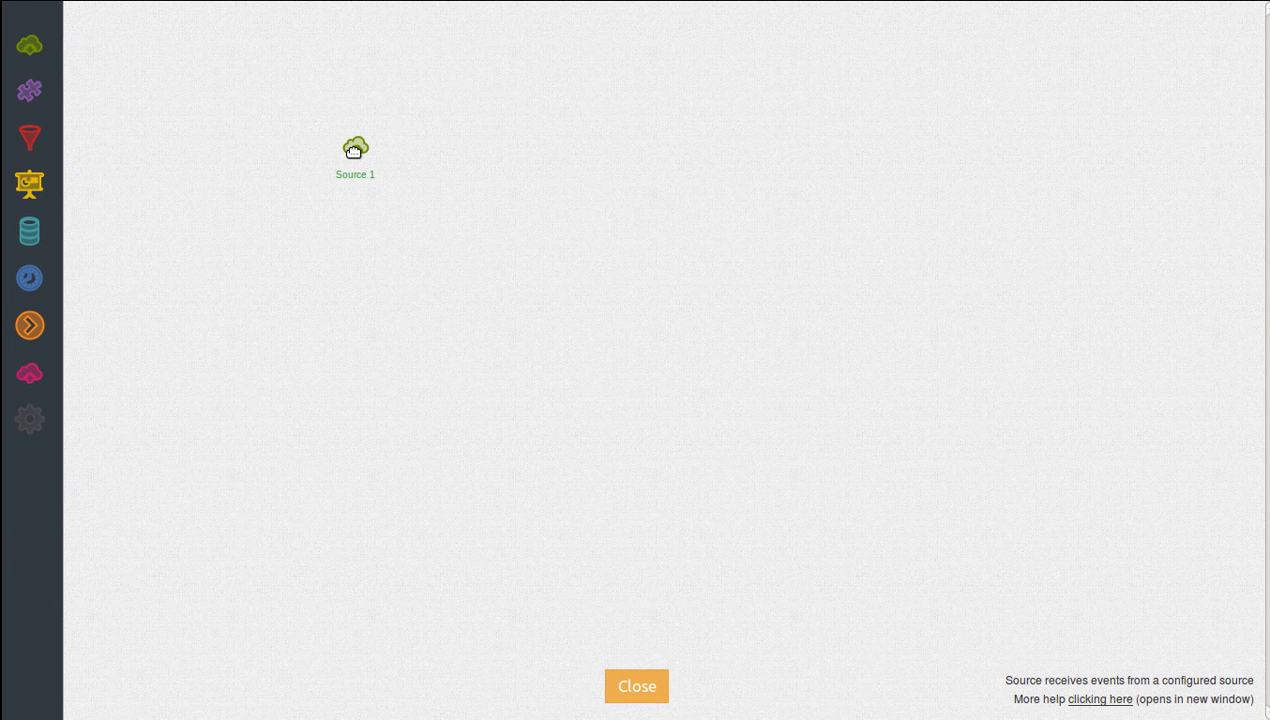
mouse_move(354, 149)
double_click(356, 173)
triple_click(356, 173)
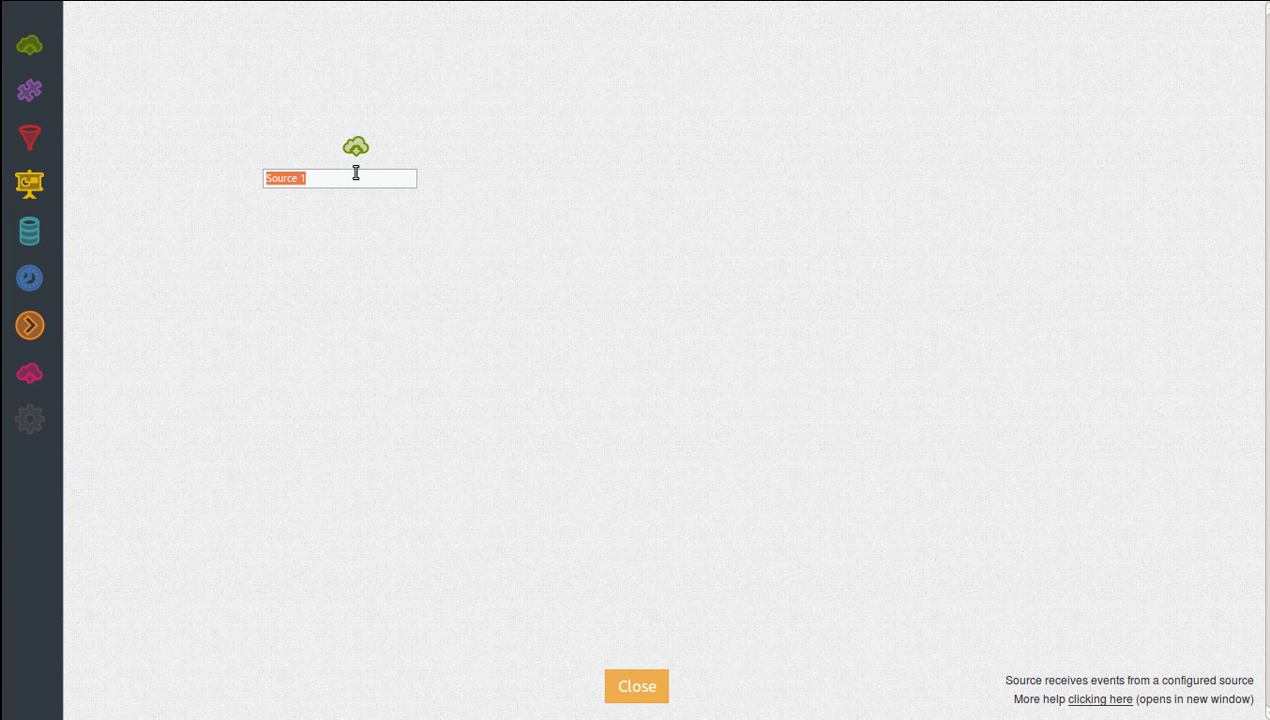
text(My Source)
key(Return)
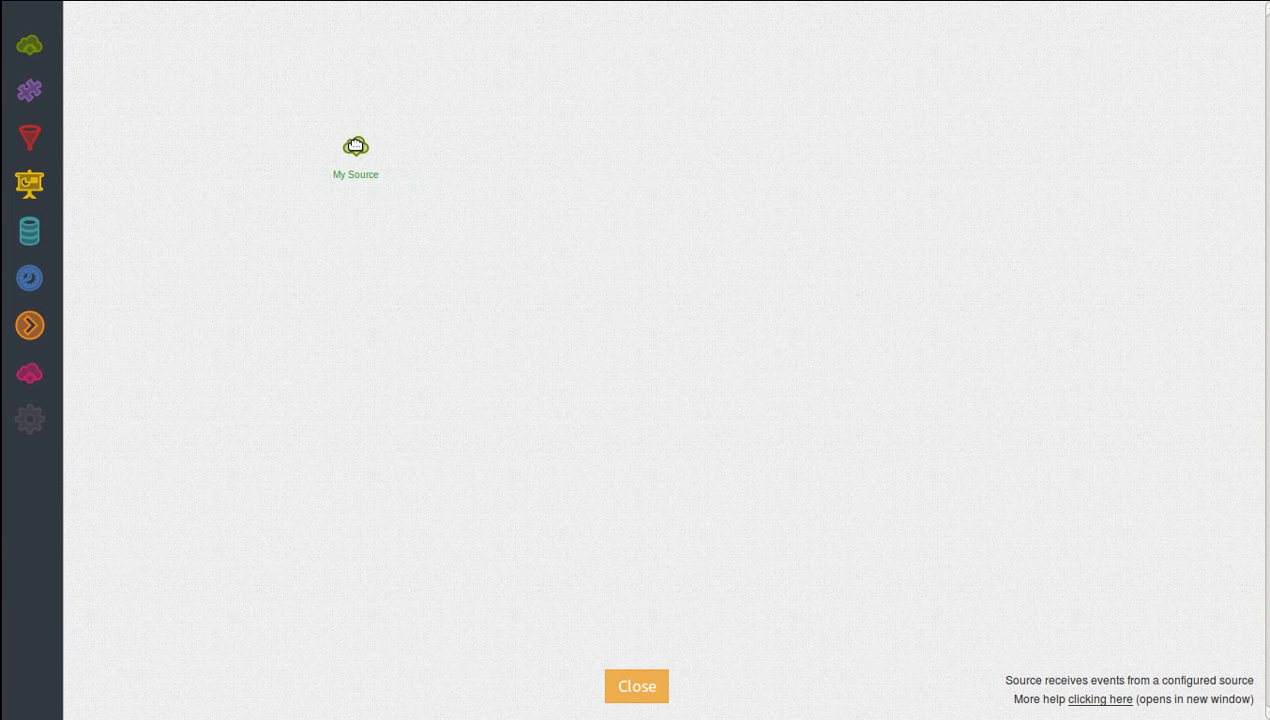
- Configure My Source as a Sample Event Source on sample-channel, entering the account's username and keeping the other defaults
mouse_move(355, 146)
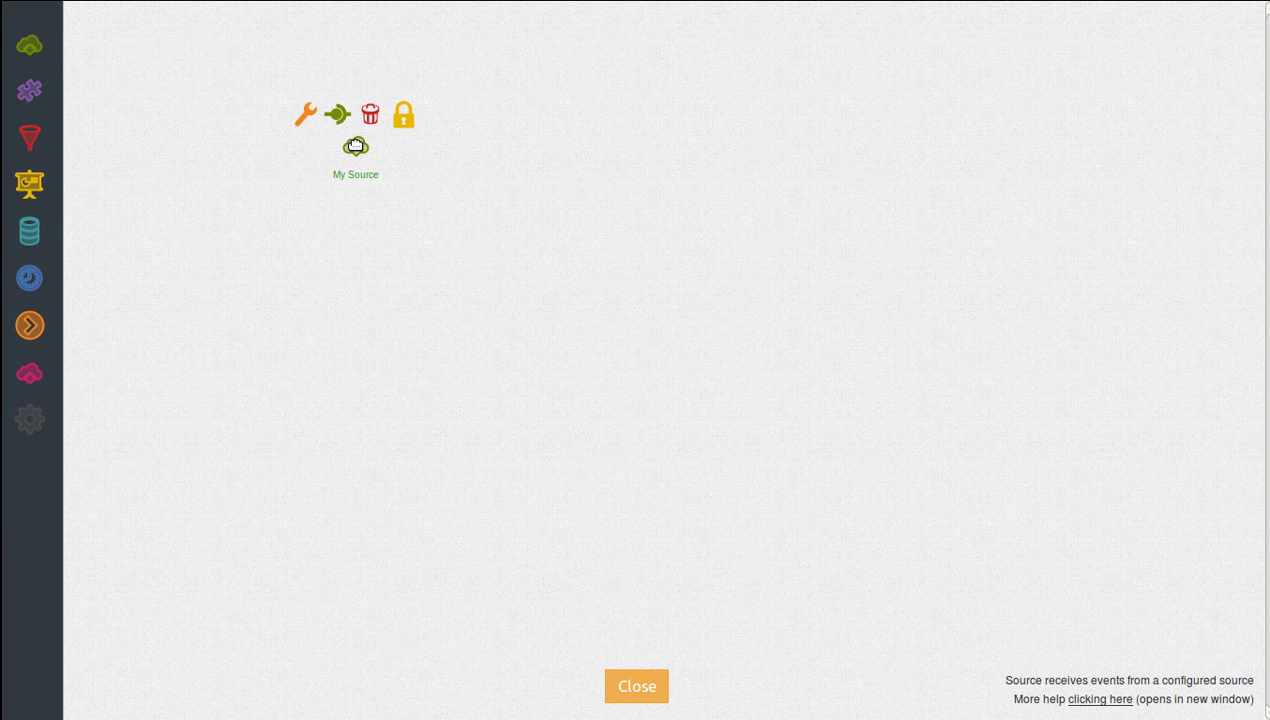
click(305, 117)
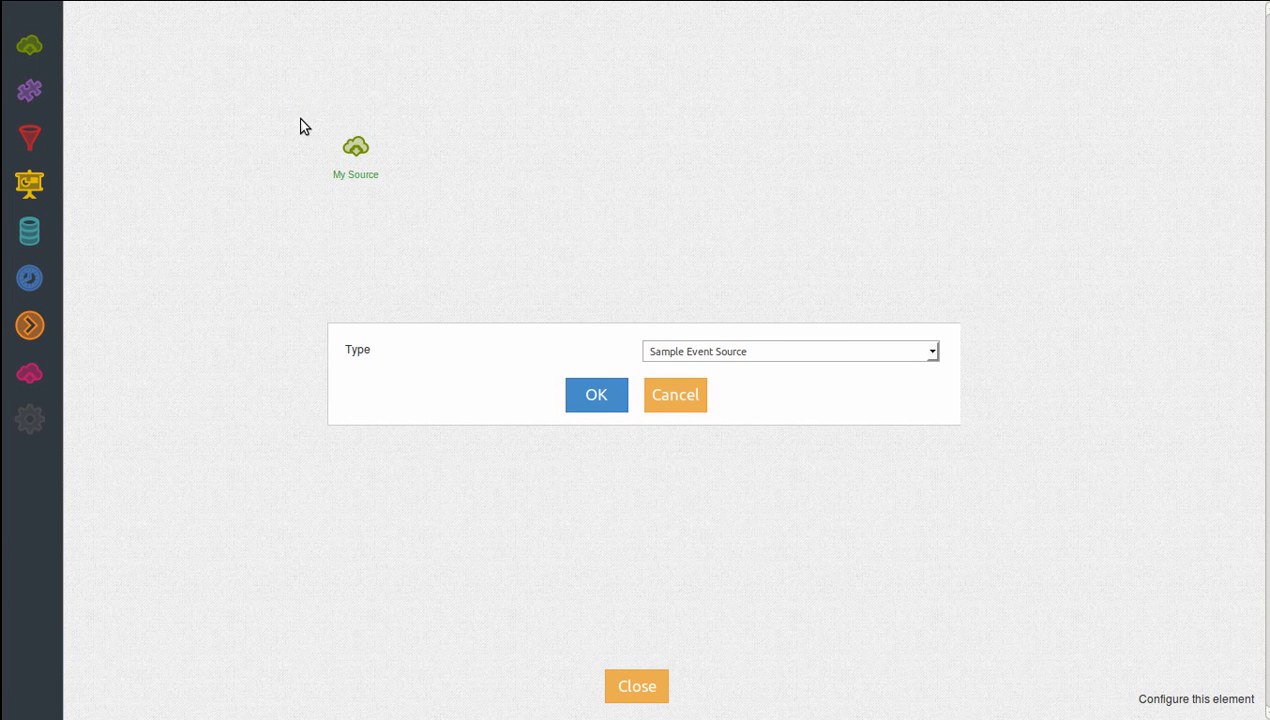
click(710, 354)
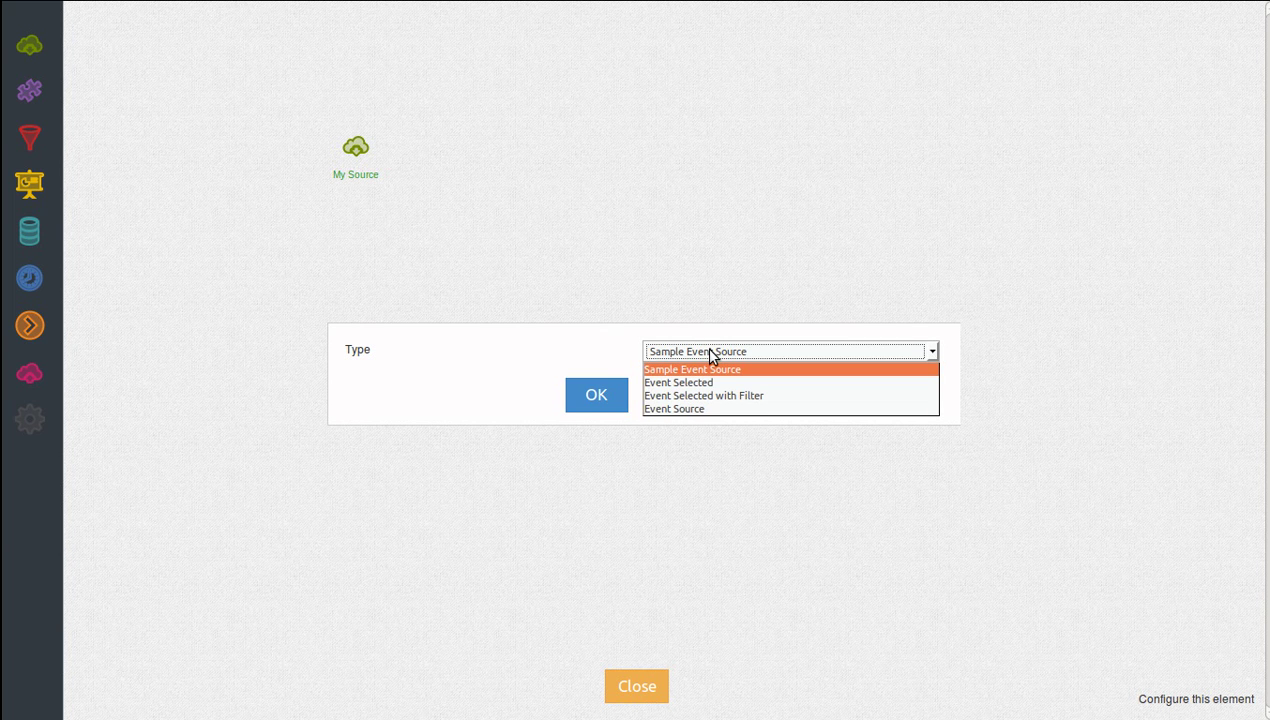
click(712, 355)
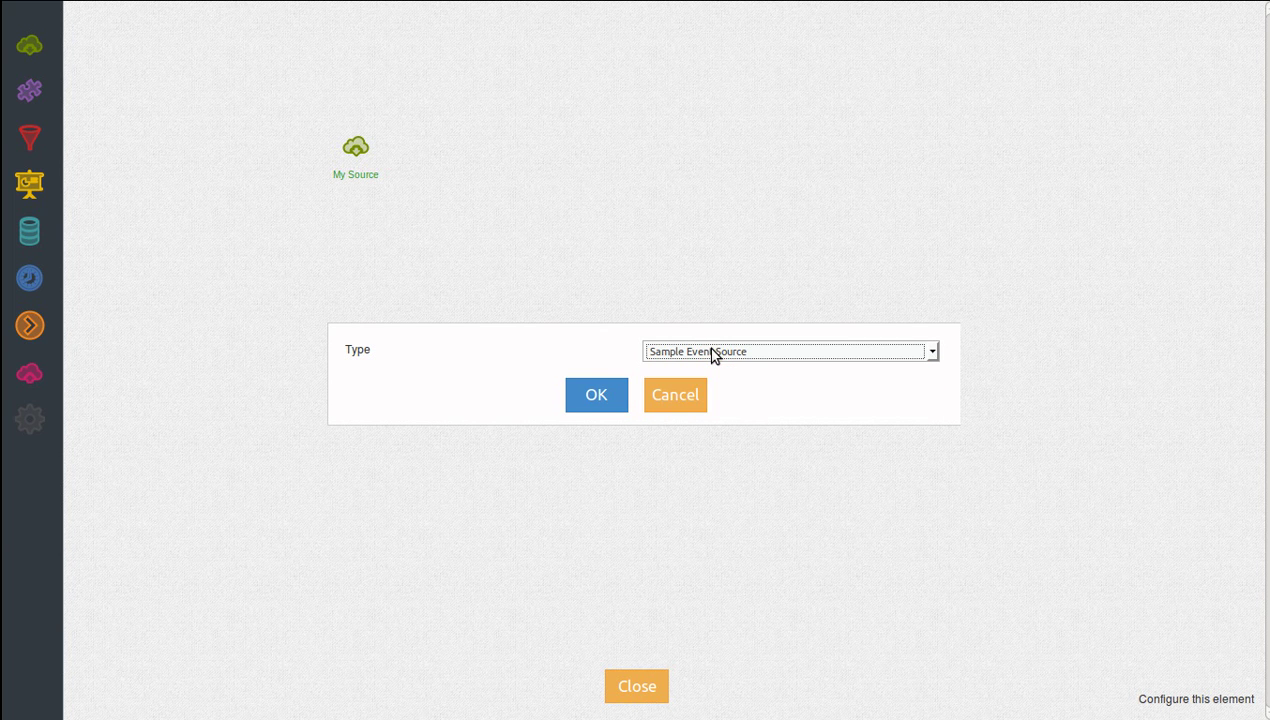
click(603, 395)
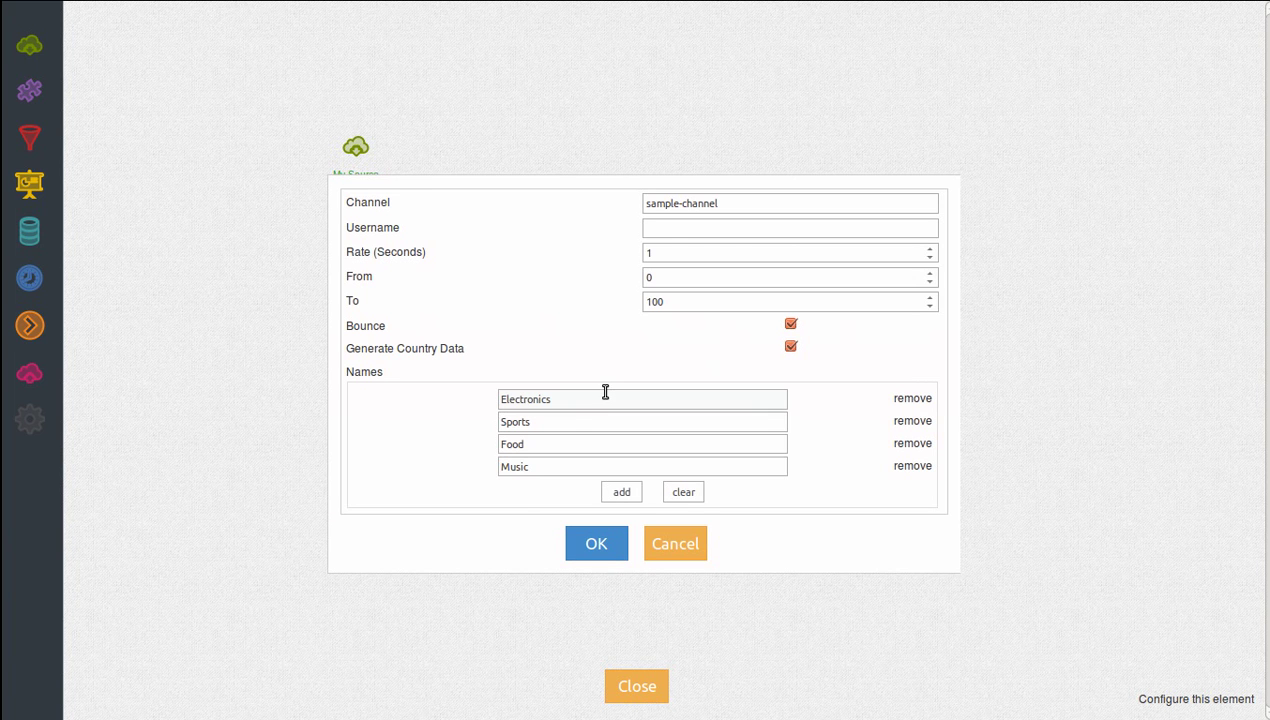
click(666, 228)
text(marianoguerra)
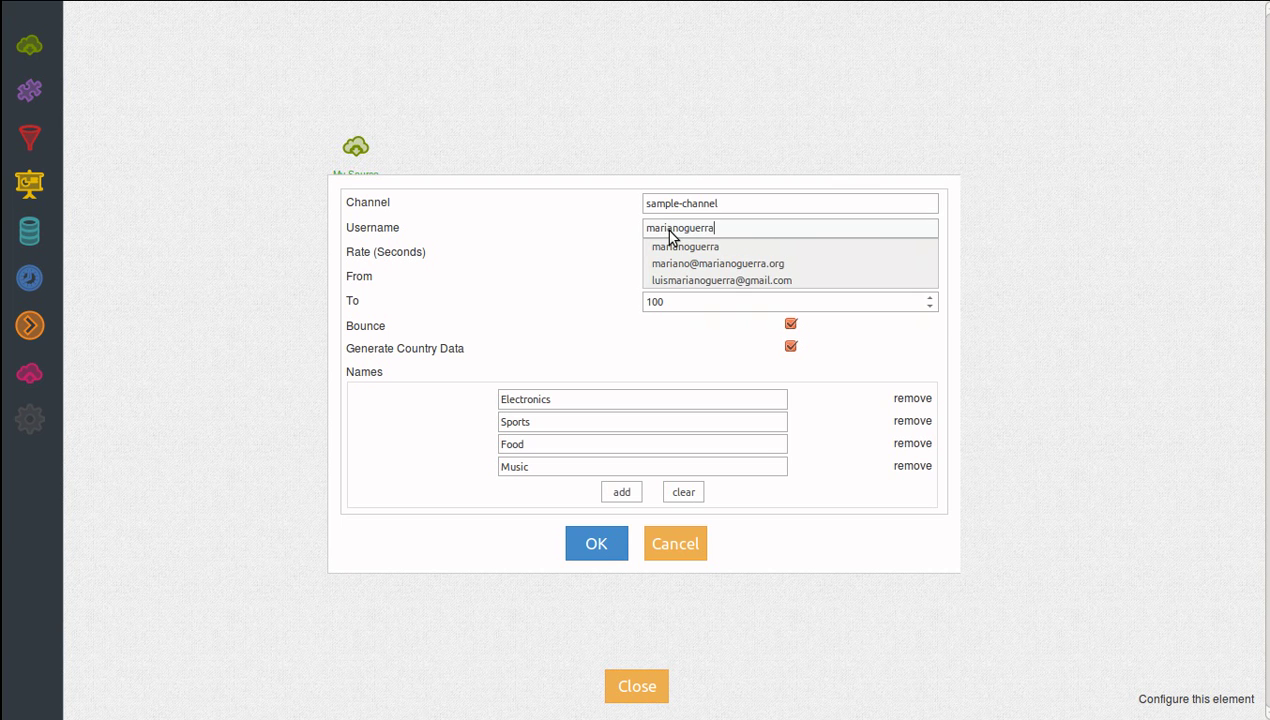
click(602, 543)
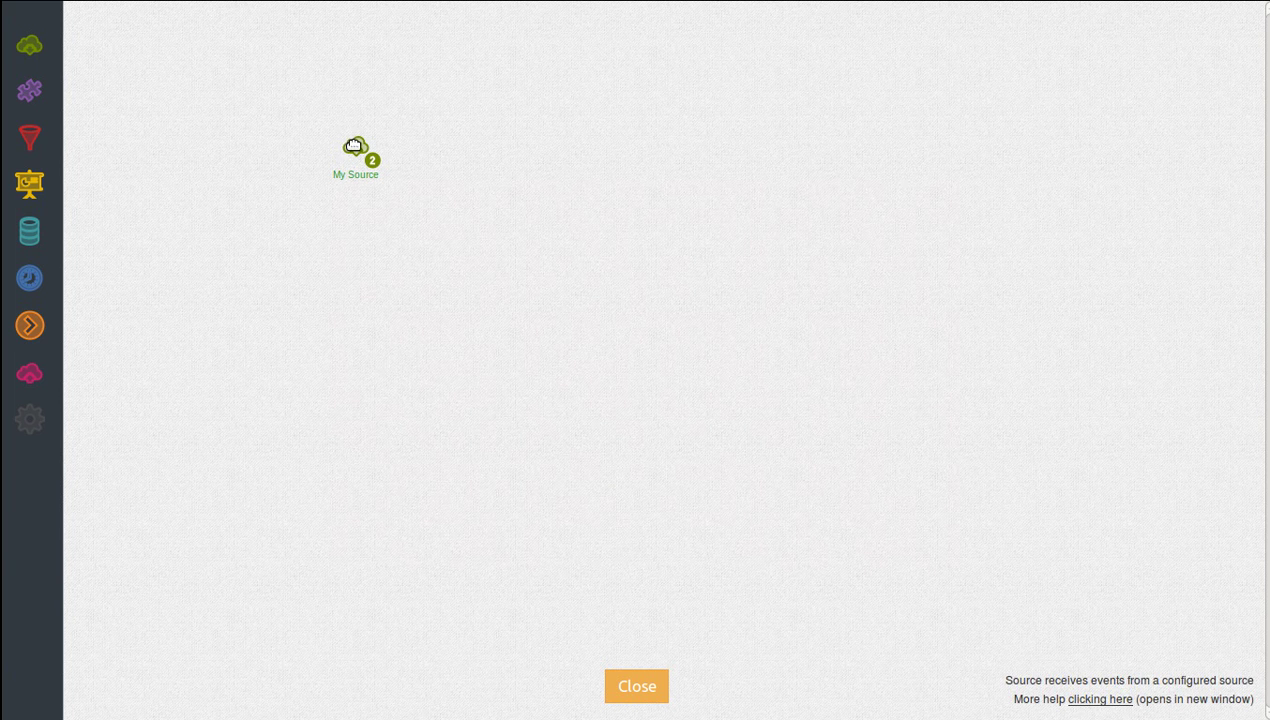
- Move My Source farther left on the canvas and examine its output events in an enlarged window
drag(353, 148, 230, 164)
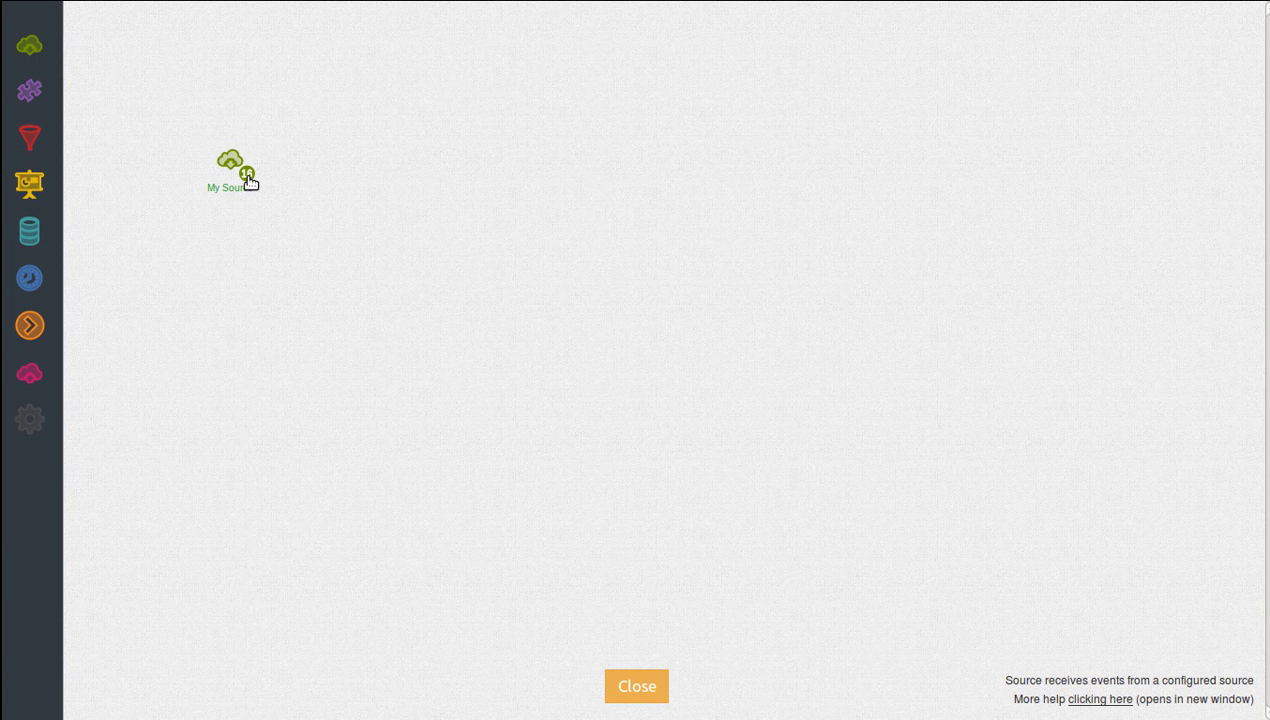
click(248, 177)
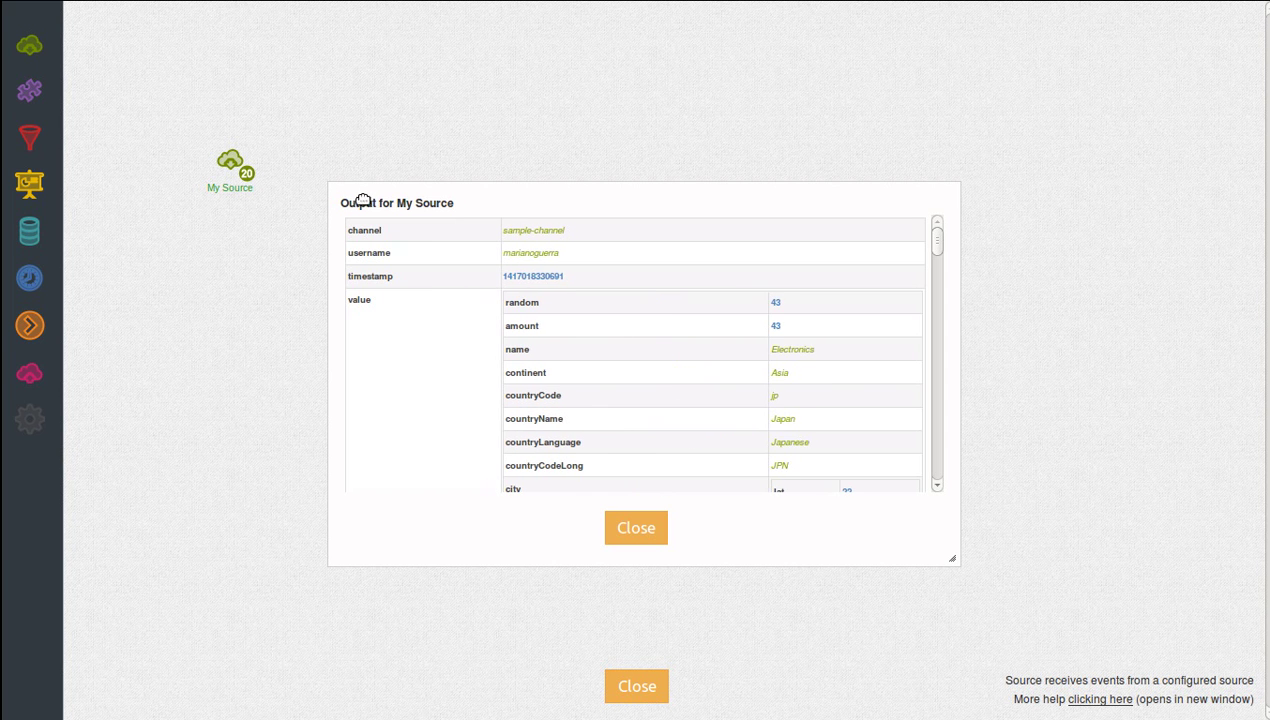
drag(442, 198, 308, 87)
drag(818, 448, 1075, 682)
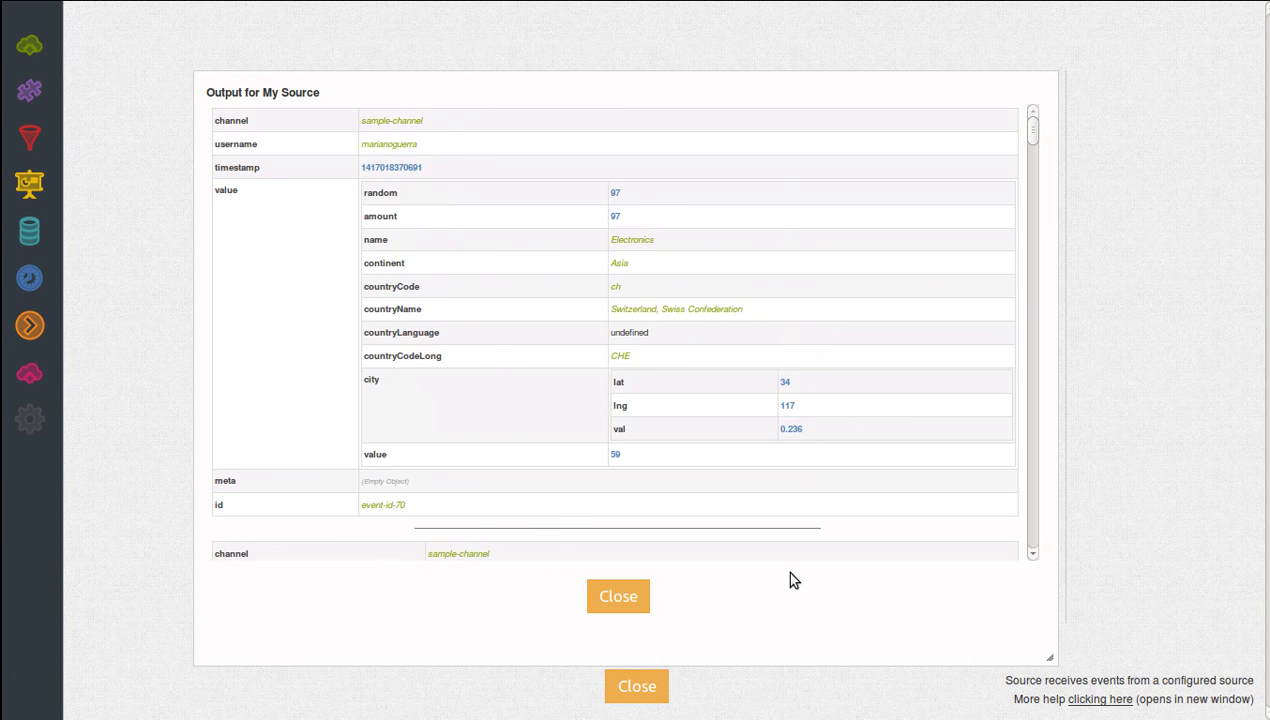
click(643, 600)
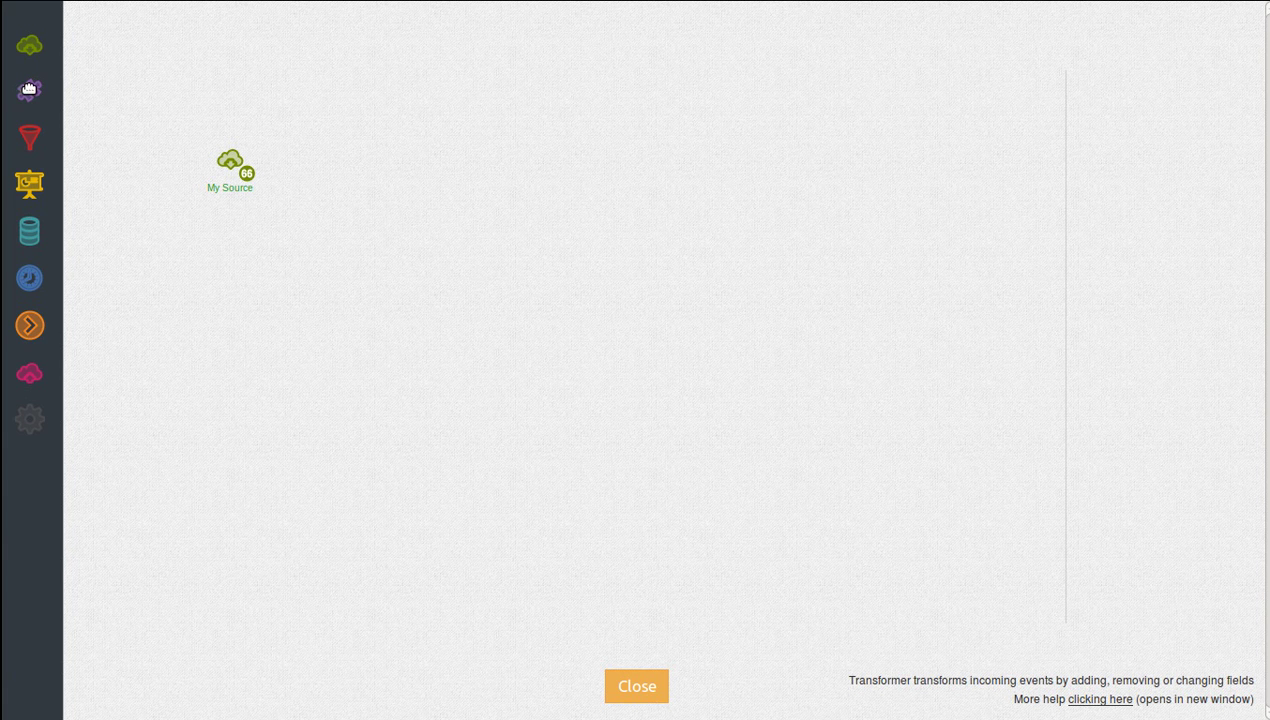
- Place a Transformer and a Filter in a row beside My Source, and connect the source to the transformer and the transformer to the filter
drag(29, 90, 349, 156)
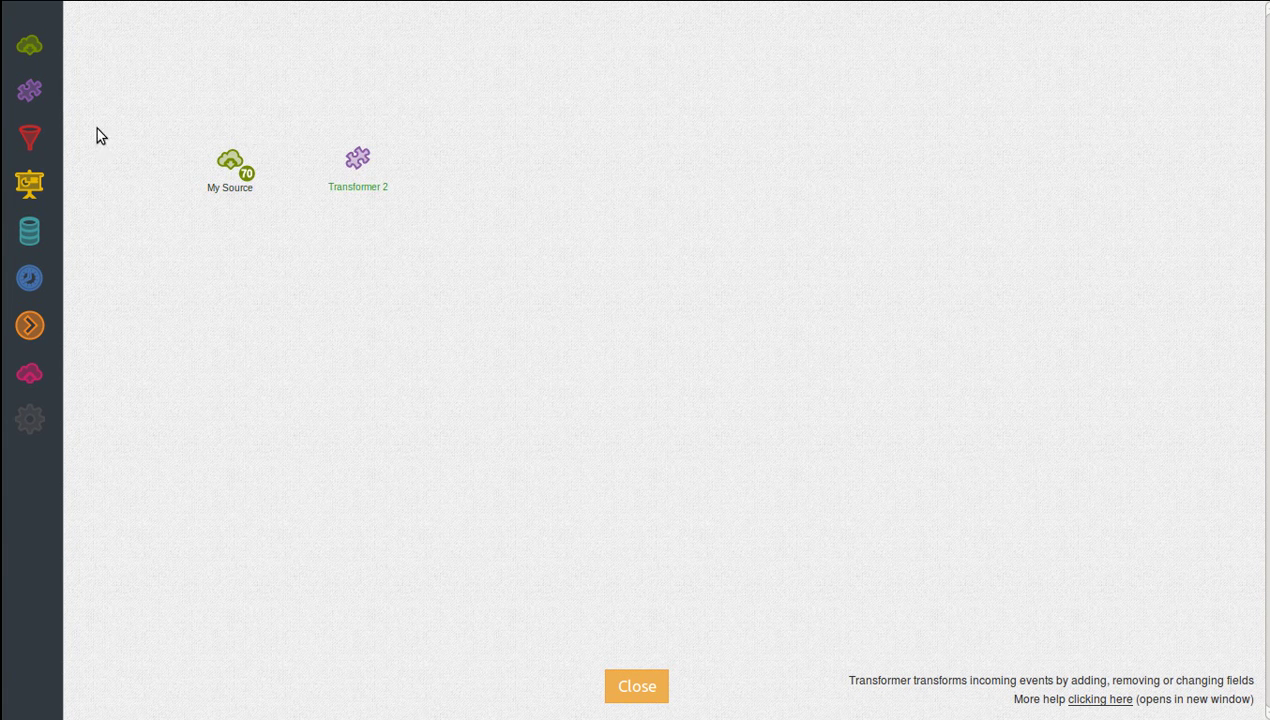
drag(29, 137, 468, 155)
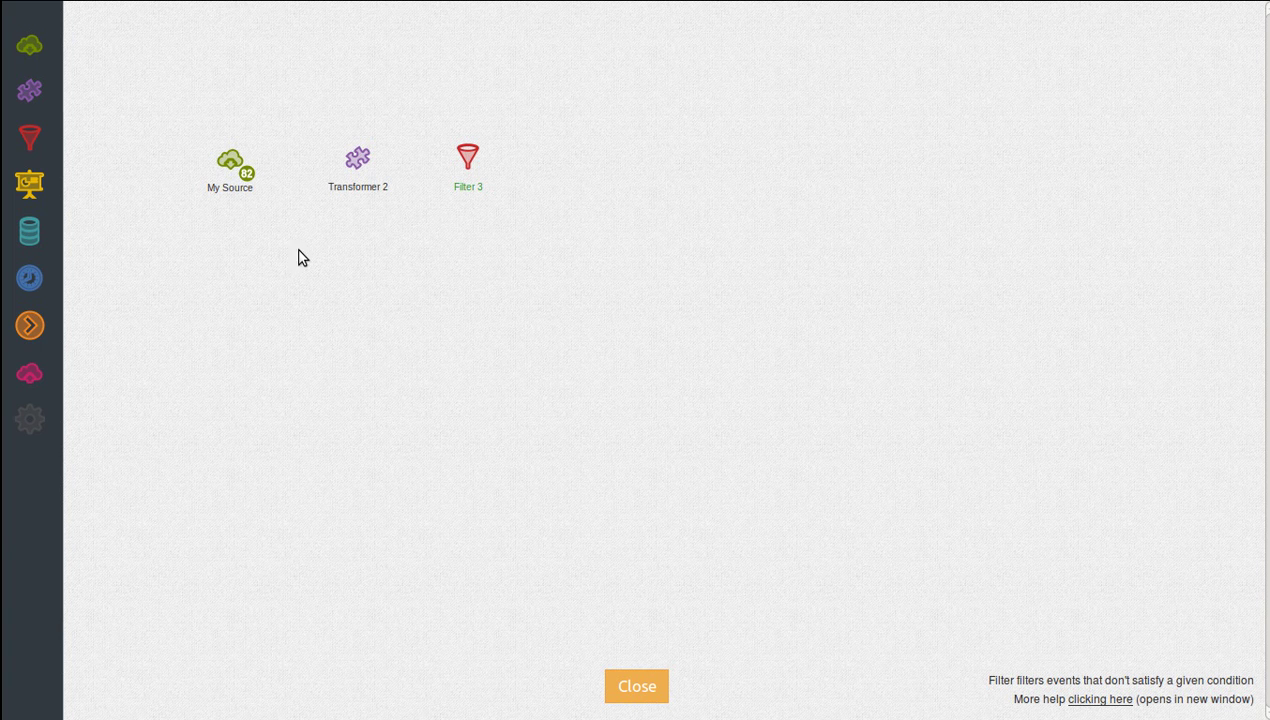
click(231, 160)
drag(205, 130, 362, 156)
click(358, 157)
drag(339, 124, 468, 152)
click(468, 152)
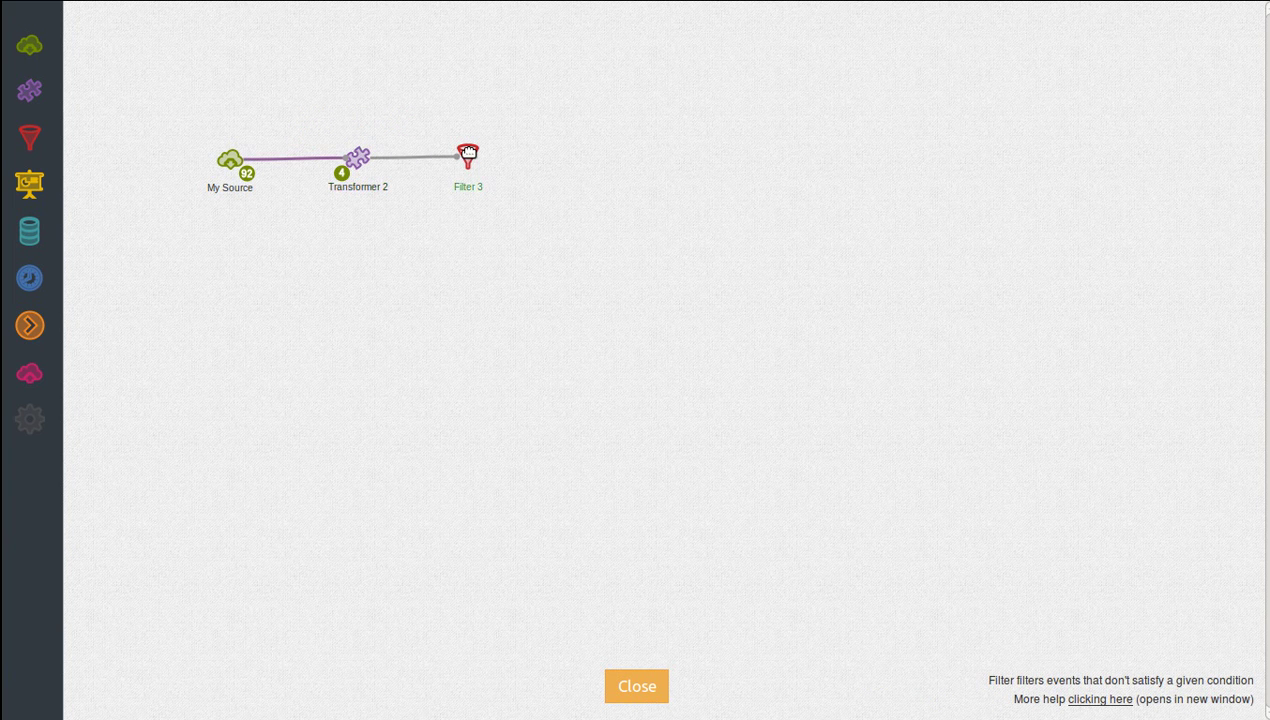
- Open the Transformer's configuration and examine the basic block categories from Control through Store
click(358, 157)
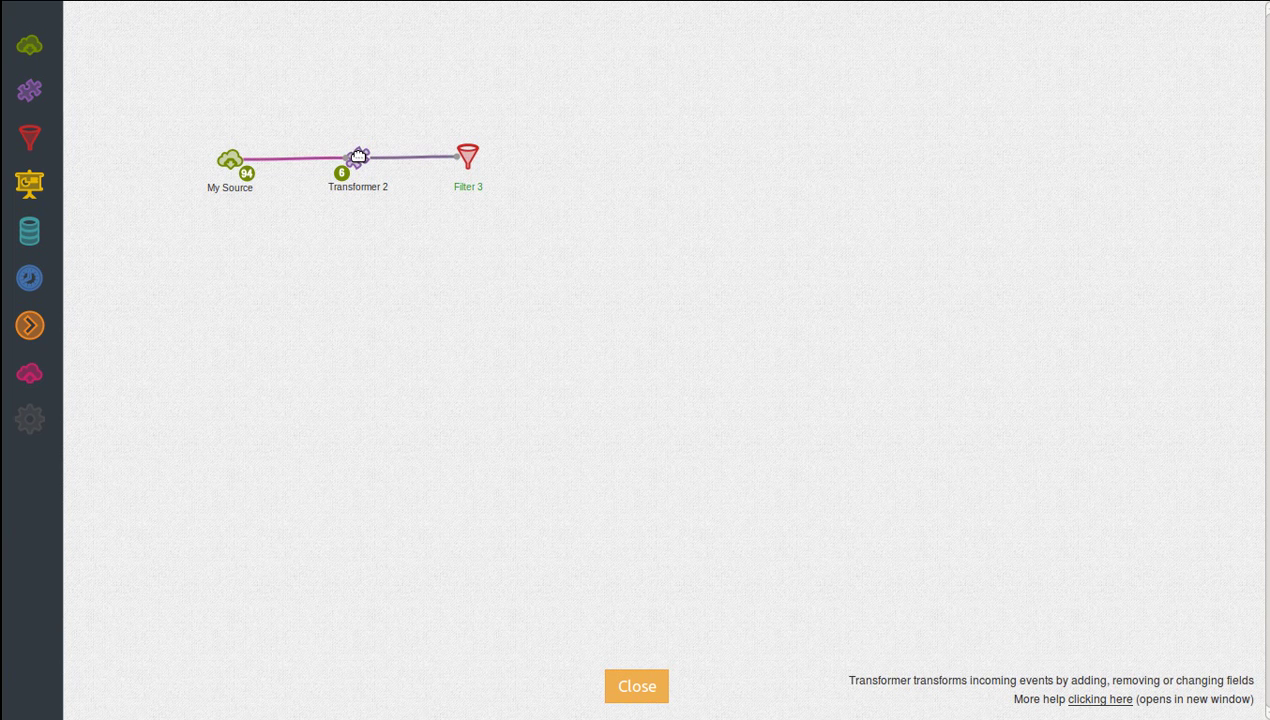
click(308, 123)
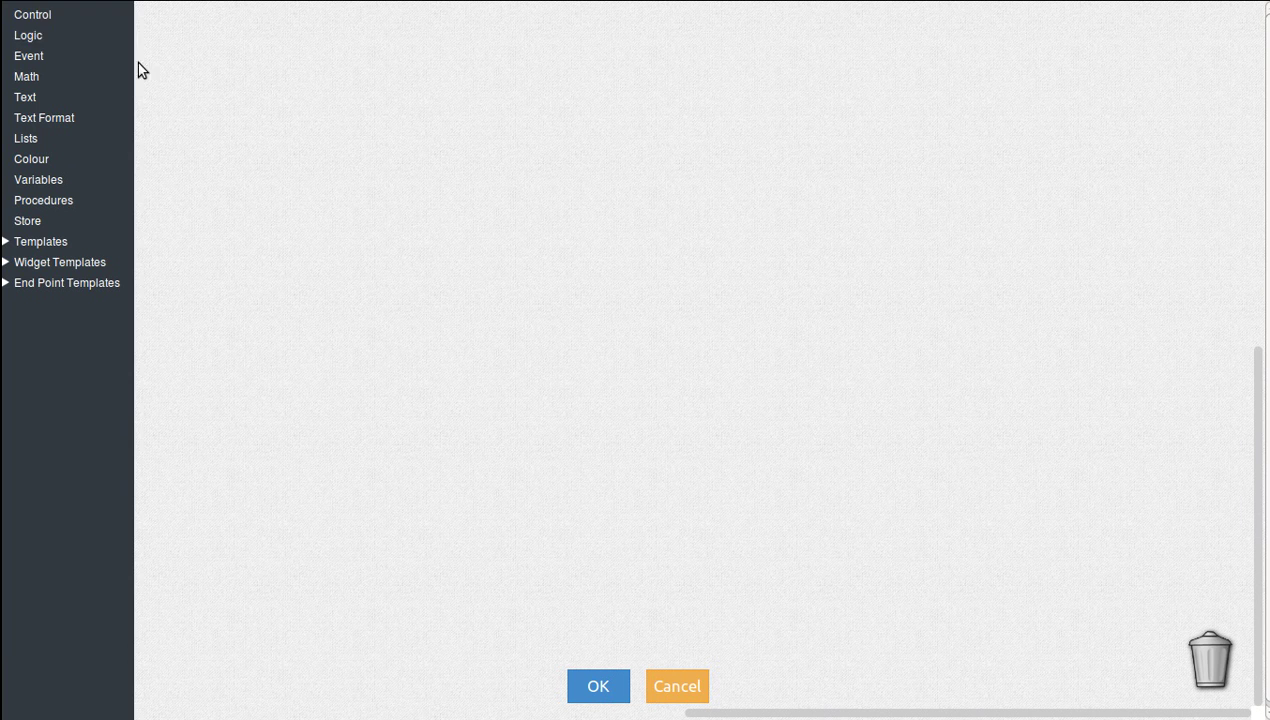
click(58, 17)
click(54, 37)
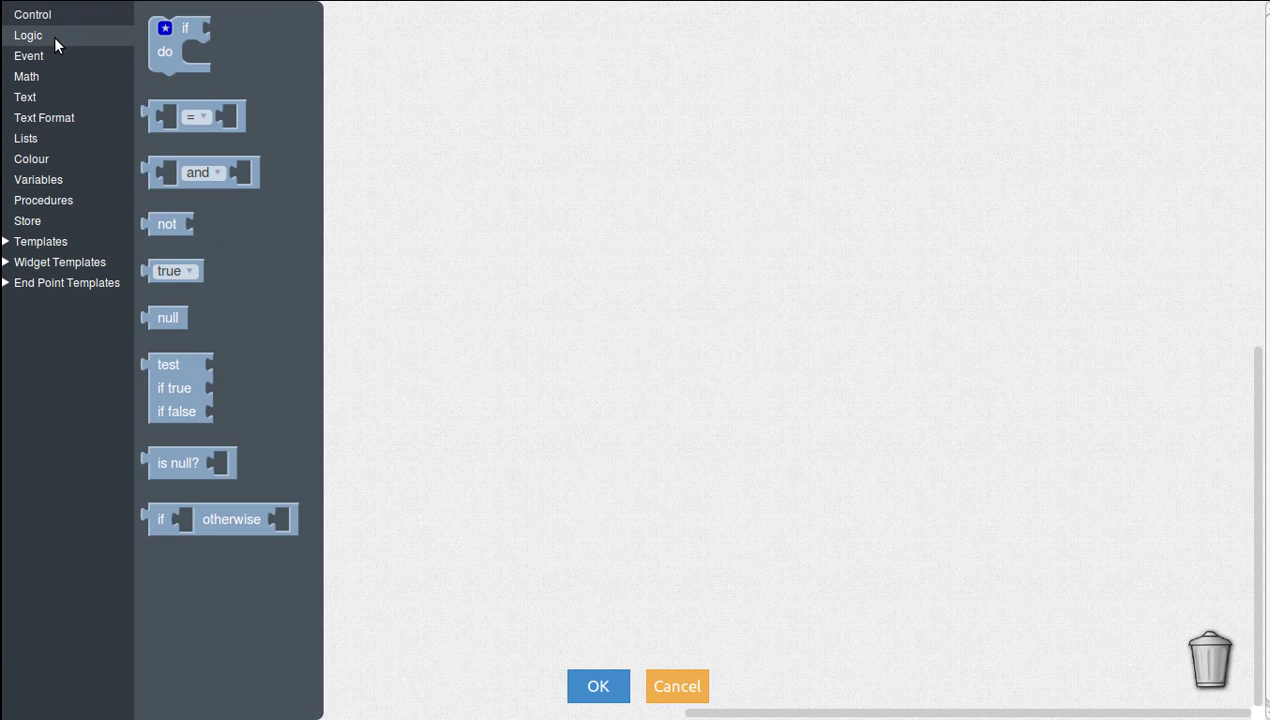
click(51, 56)
click(51, 77)
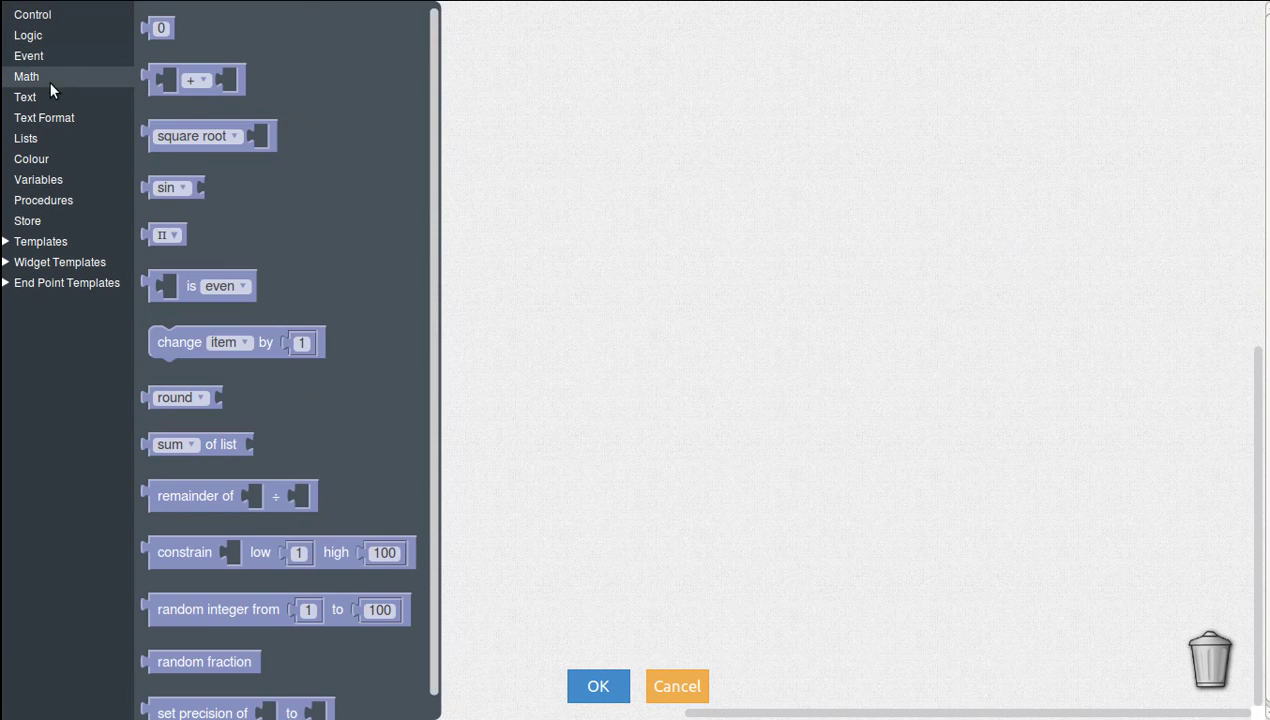
click(46, 98)
click(47, 119)
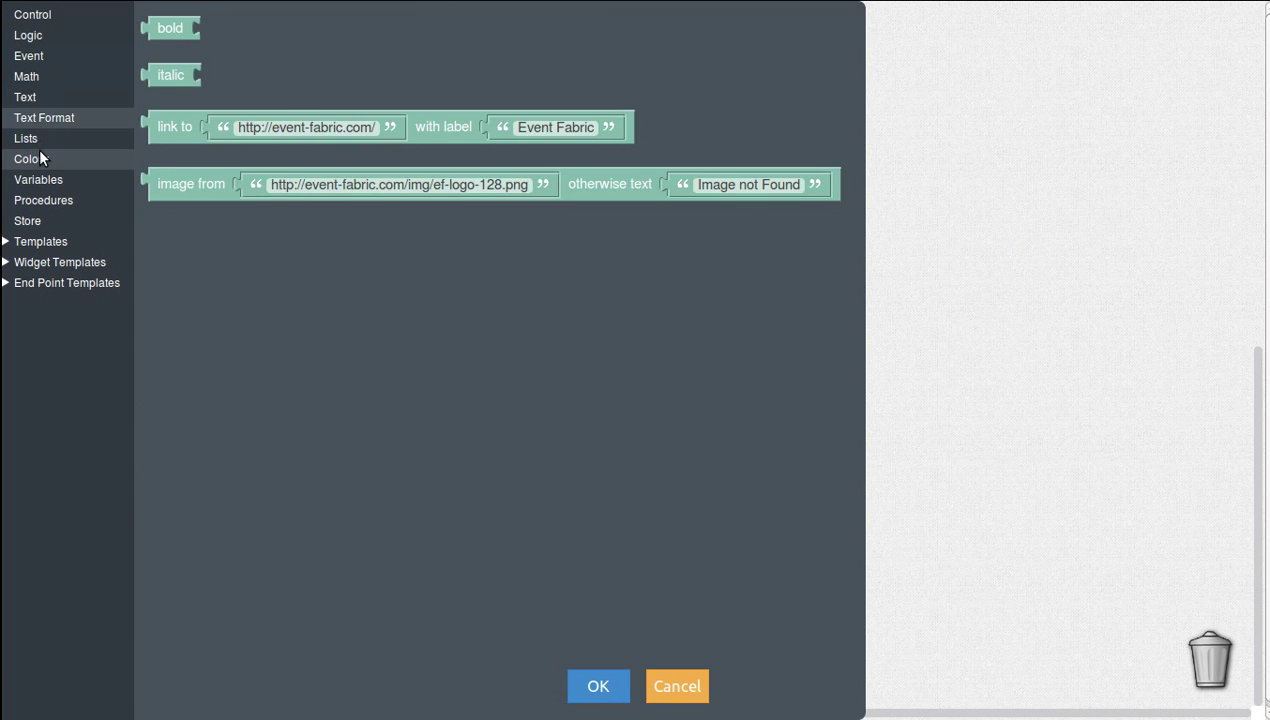
click(42, 158)
click(41, 138)
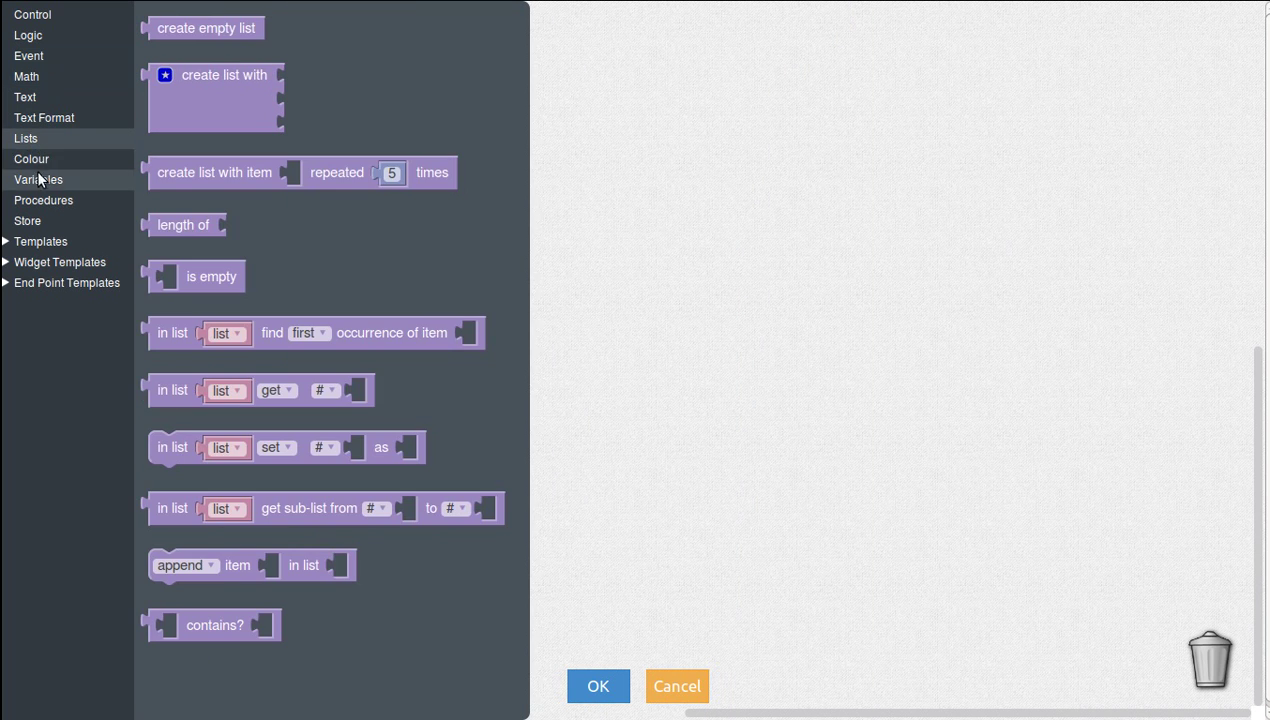
click(38, 160)
click(37, 179)
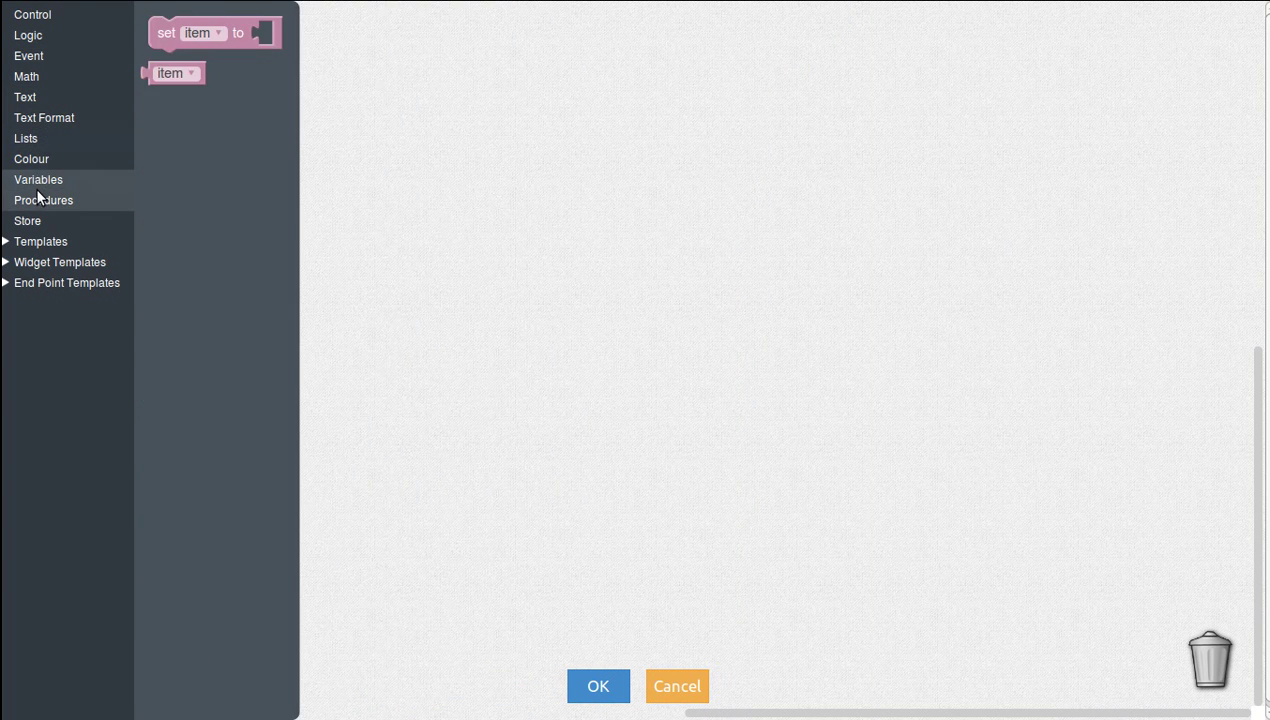
click(38, 201)
click(34, 222)
- Examine the ready-made blocks under Templates, Widget Templates and End Point Templates, including the 3D Globe's required fields
click(34, 240)
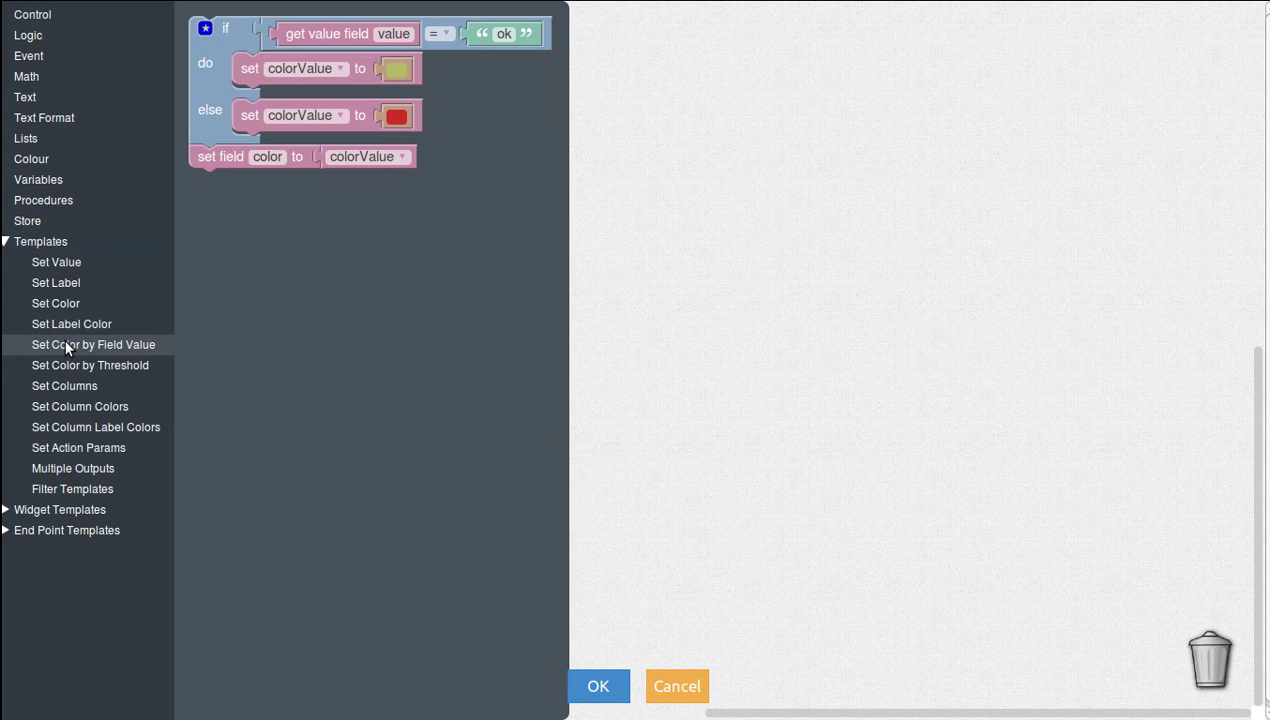
click(64, 337)
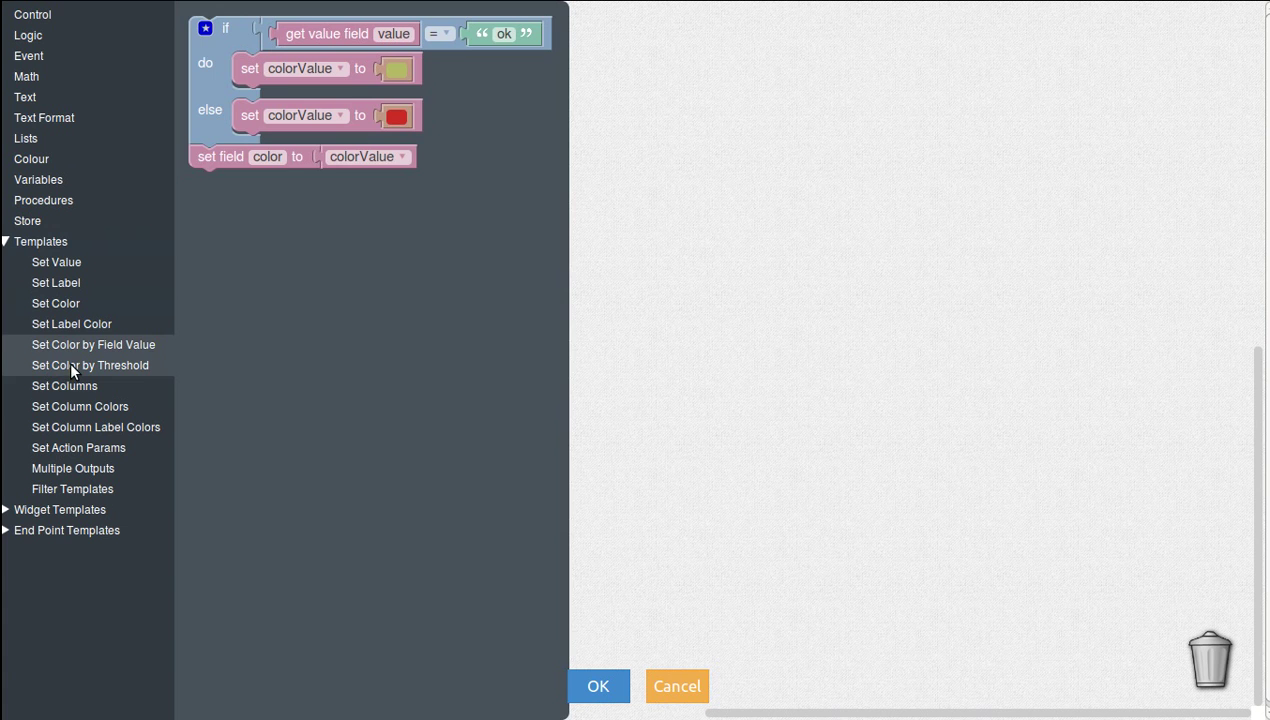
click(69, 362)
click(6, 241)
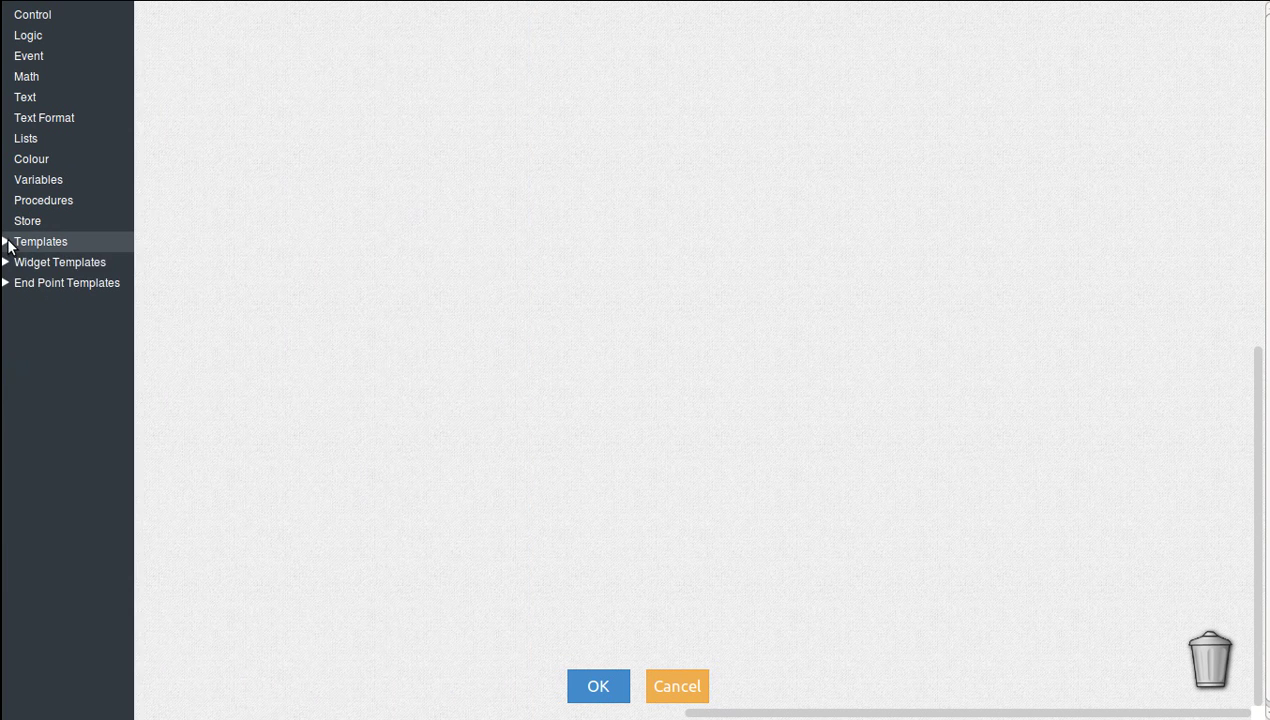
click(7, 262)
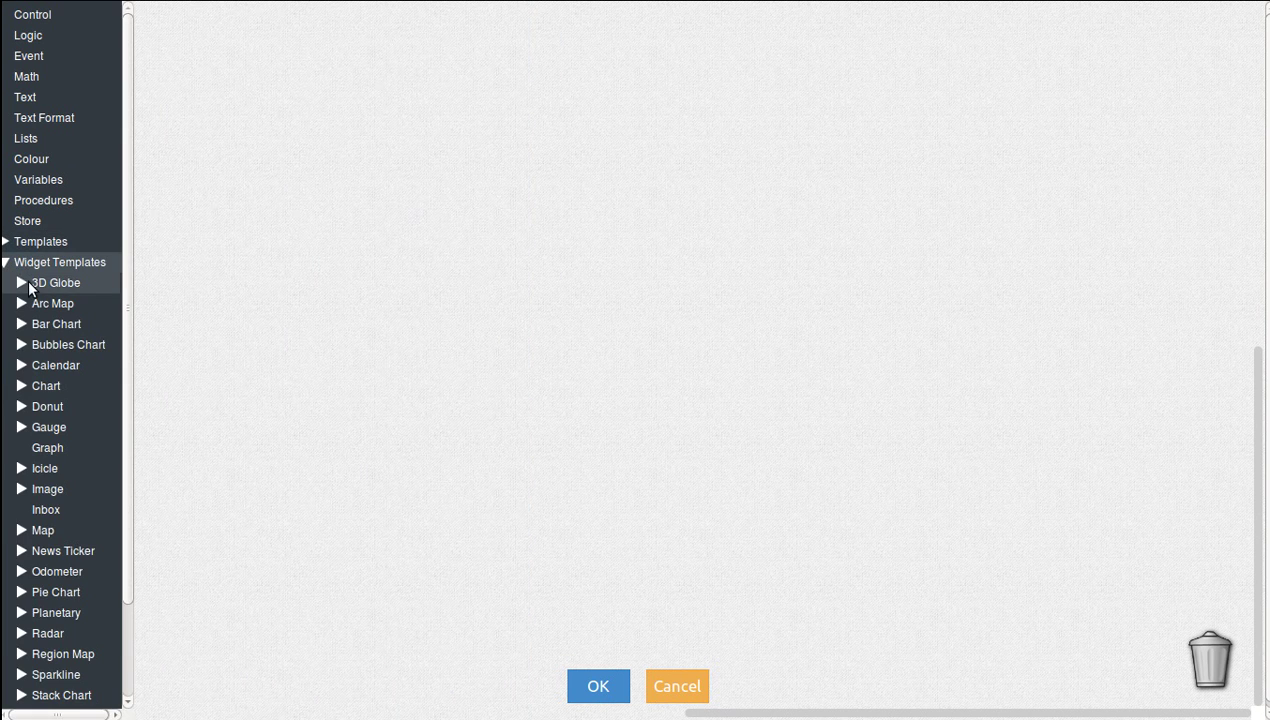
click(22, 283)
click(56, 300)
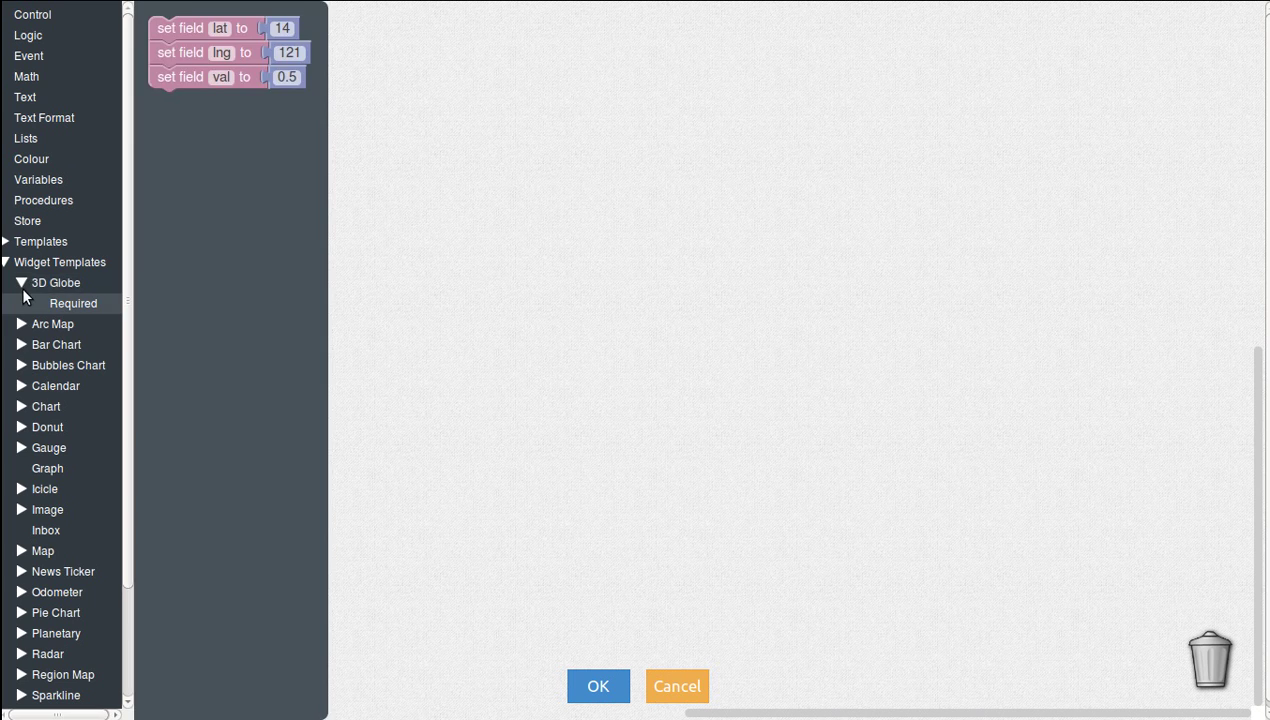
click(22, 283)
click(22, 304)
click(22, 304)
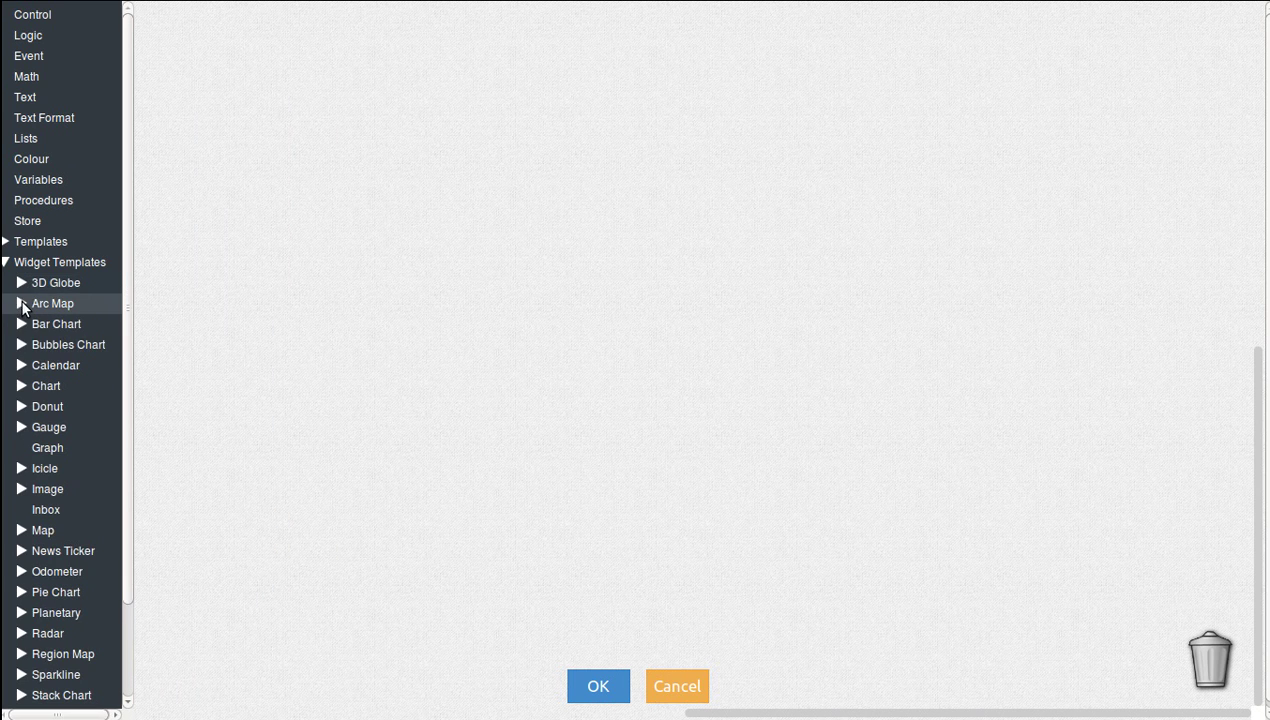
click(8, 262)
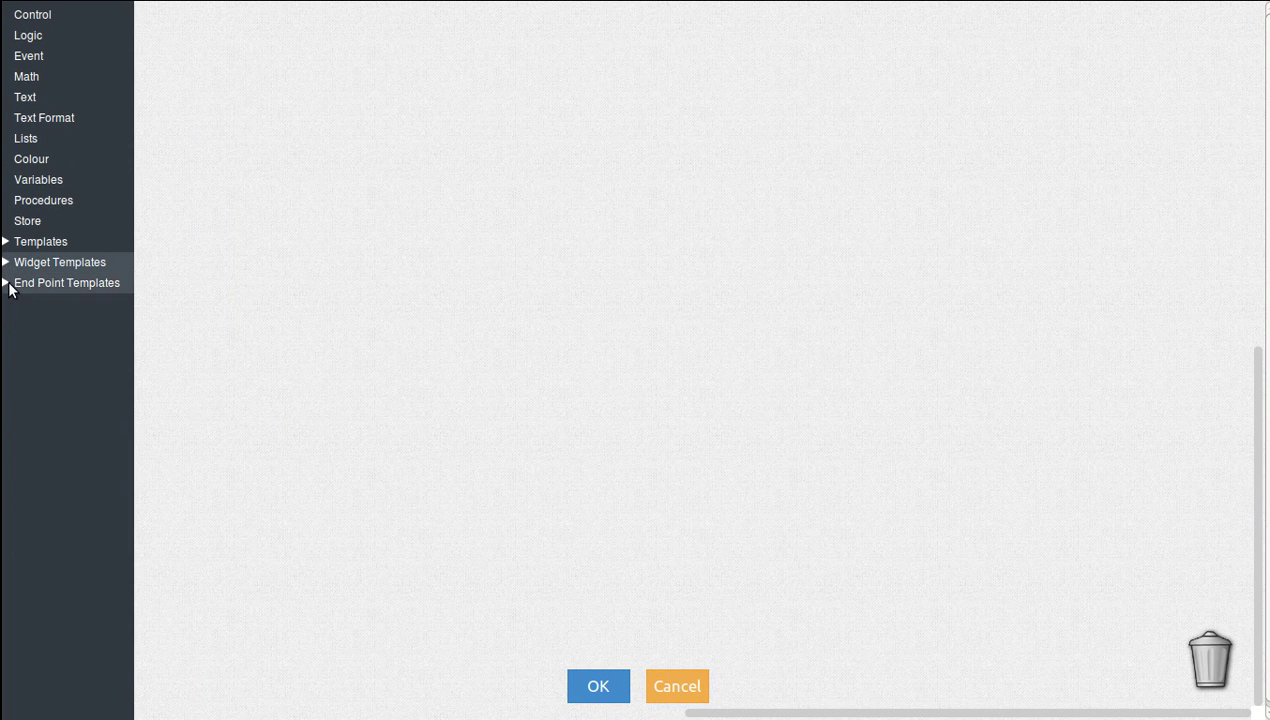
click(9, 288)
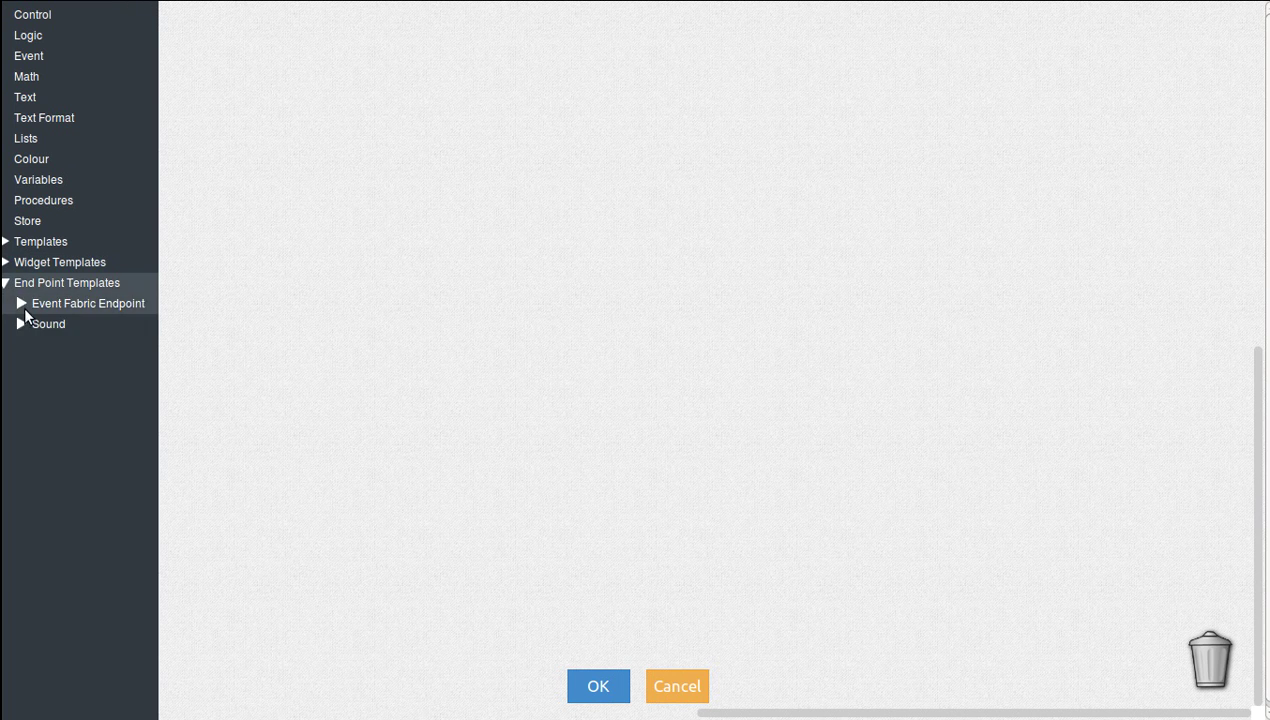
click(33, 285)
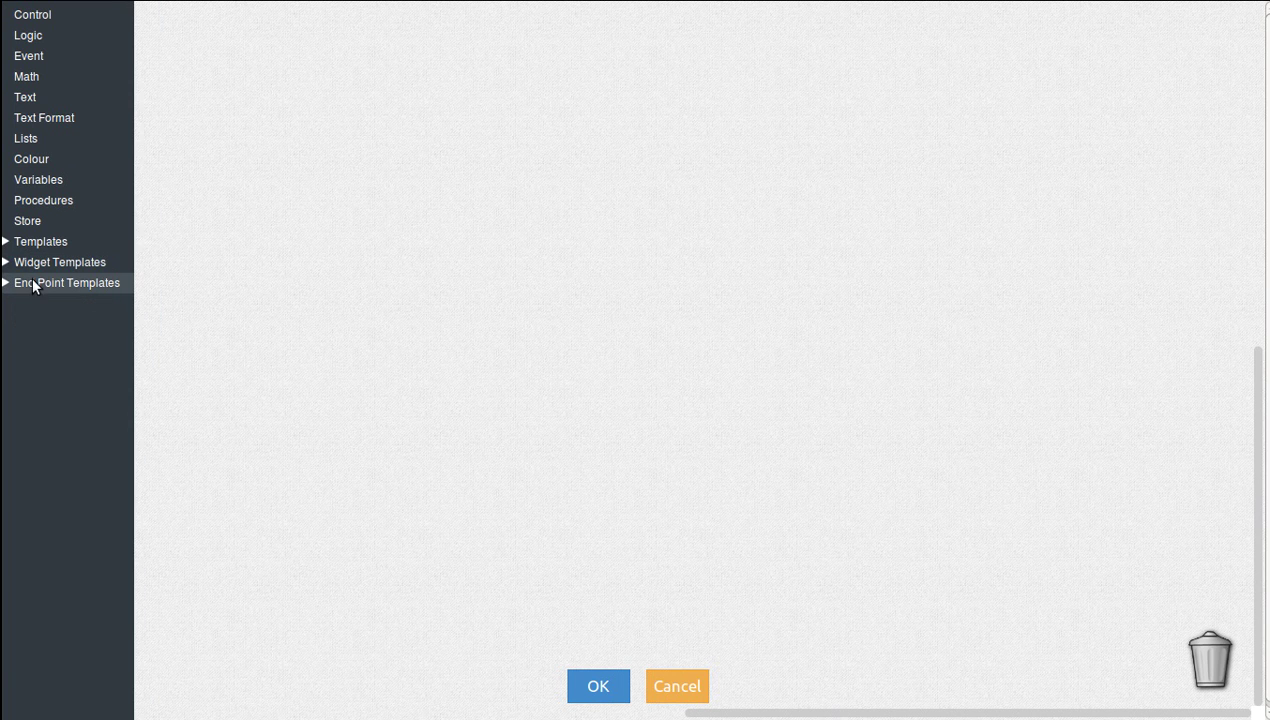
- Add a set field block to the Transformer's configuration and name its field myname
click(63, 59)
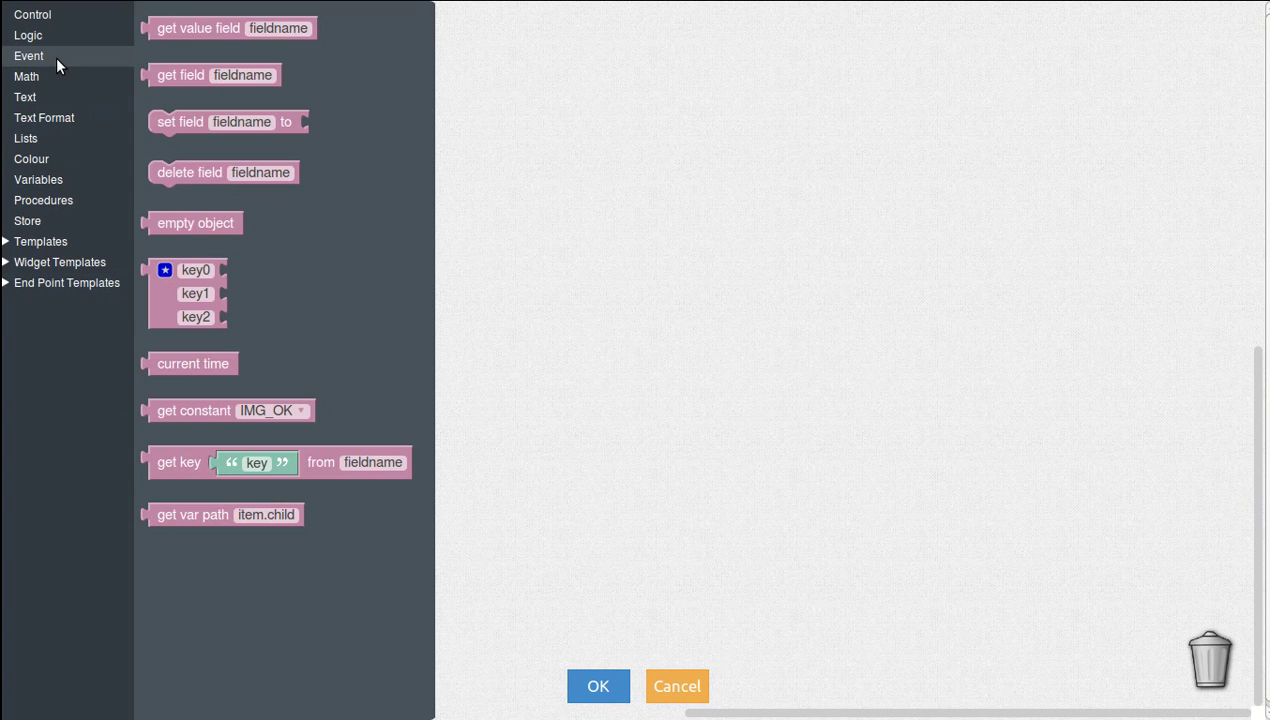
drag(163, 116, 165, 119)
click(240, 121)
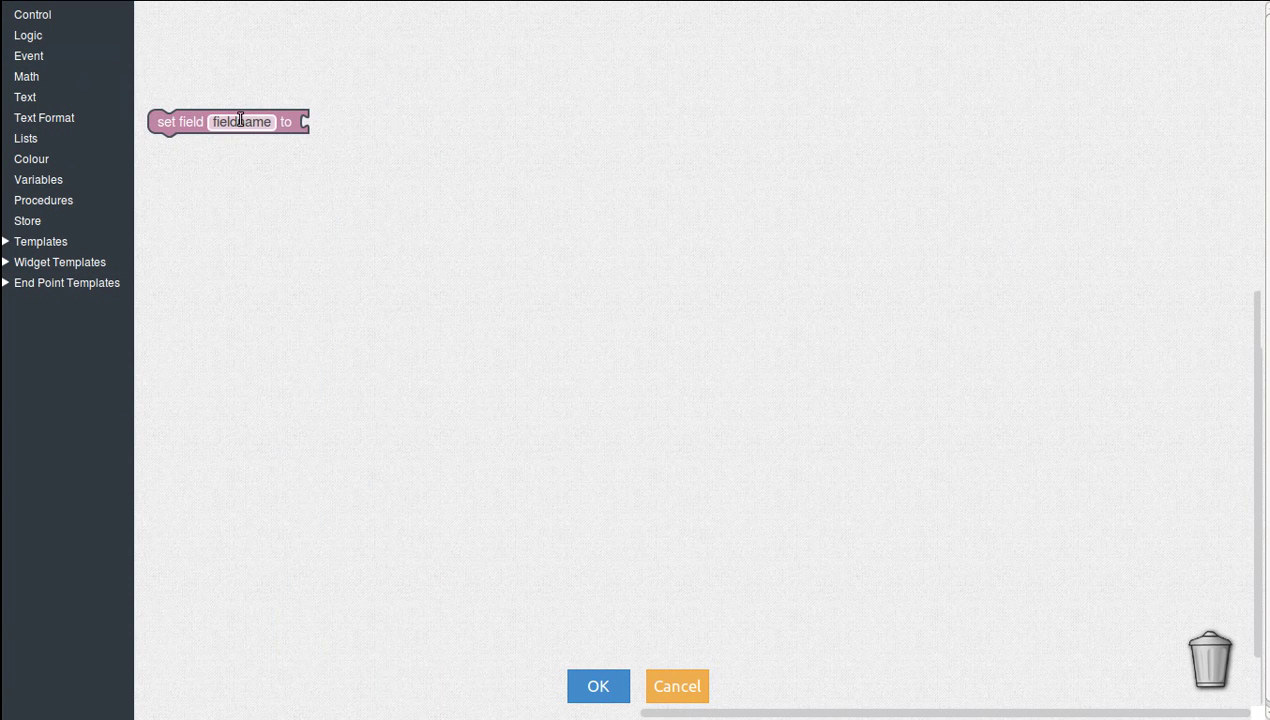
text(myname)
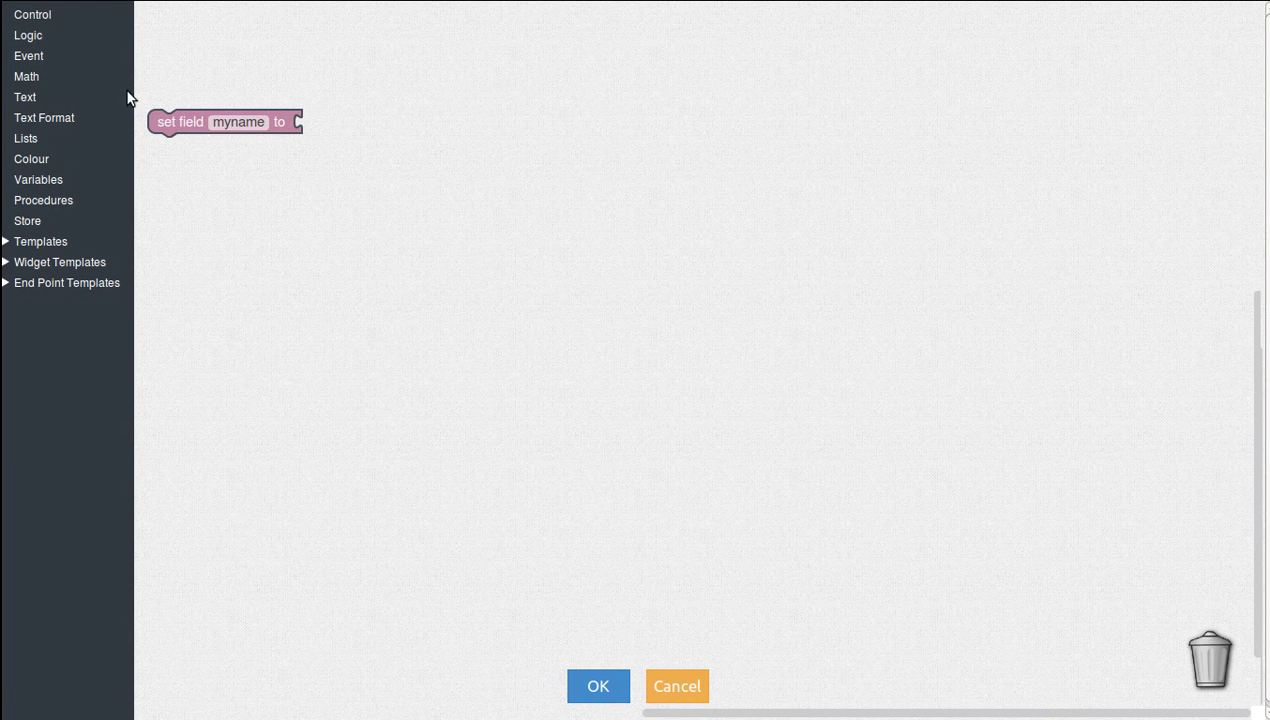
- Attach a text block containing the person's first name as the myname field's value and save the Transformer's configuration
click(54, 95)
drag(161, 34, 313, 119)
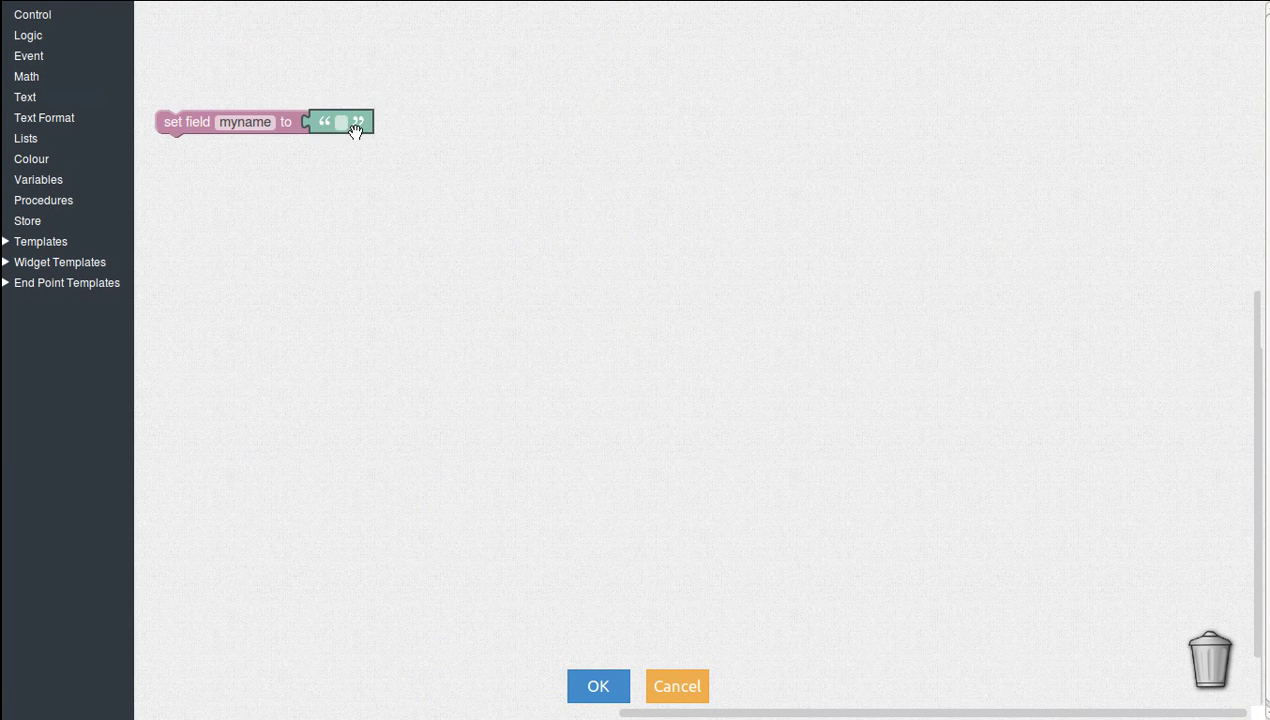
click(340, 121)
text(Mariano)
key(Return)
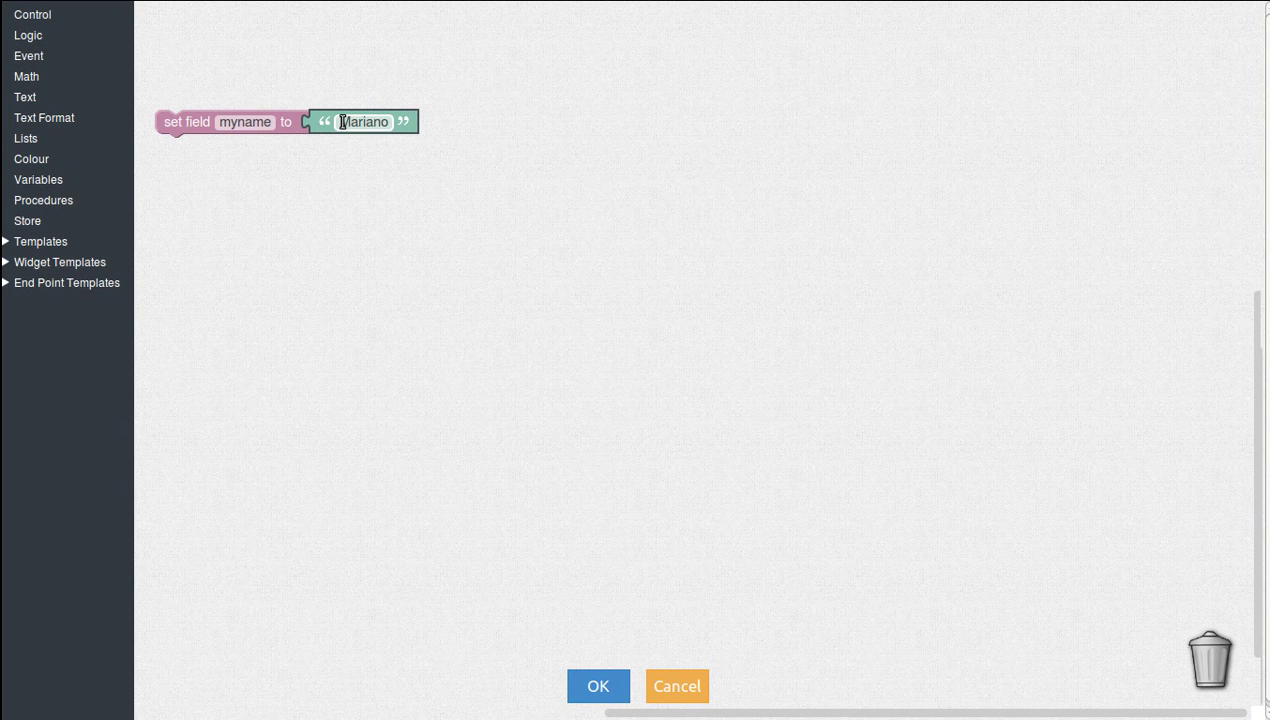
click(598, 684)
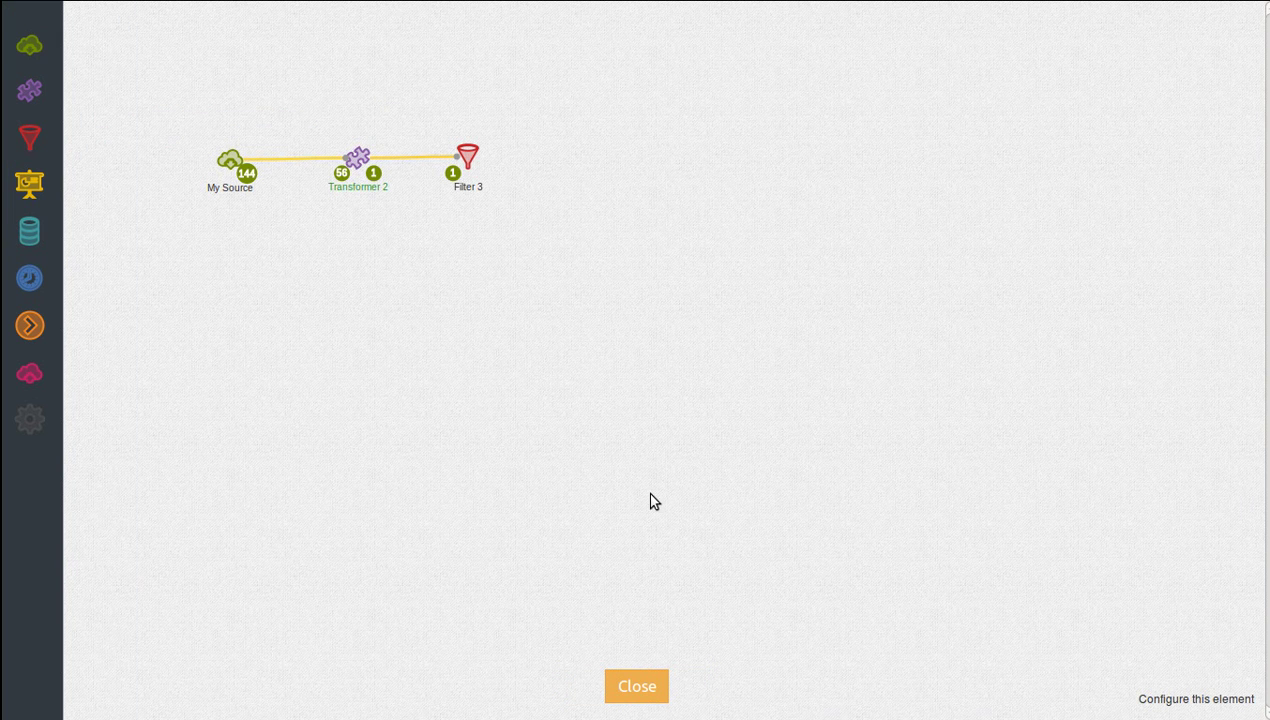
- Examine the Transformer's output events down to the myname field
click(375, 174)
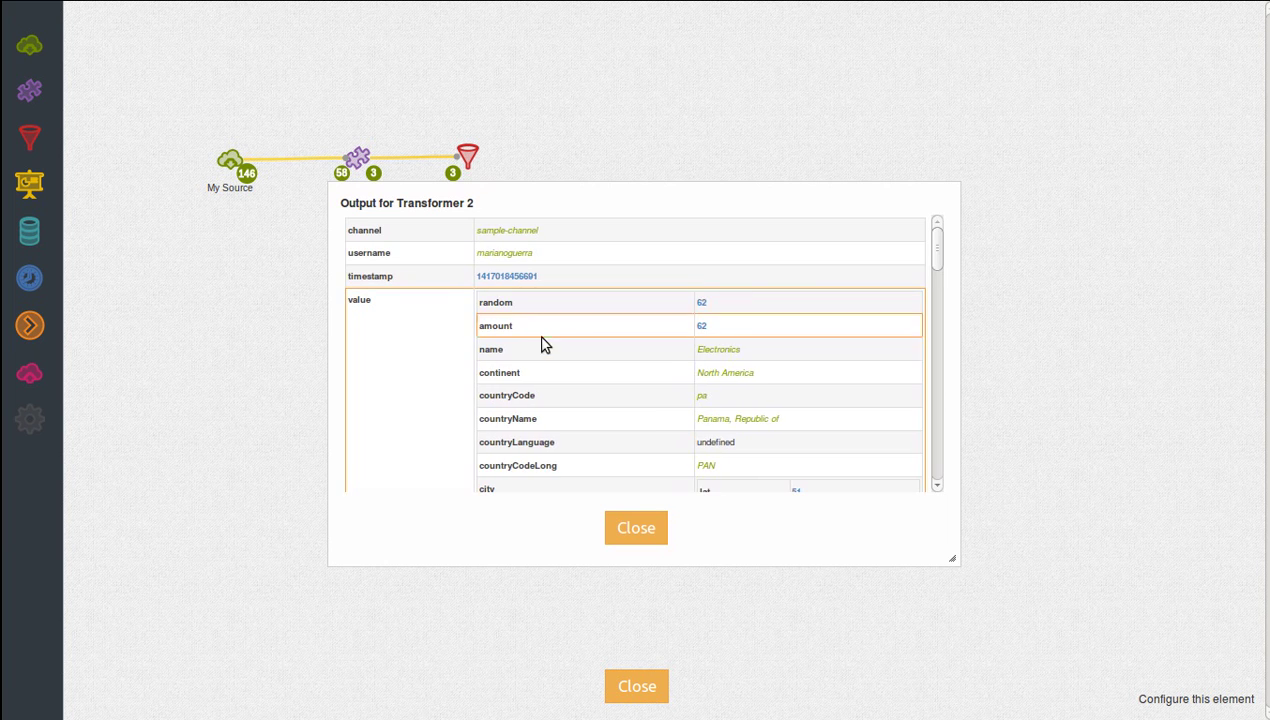
scroll(547, 346, down, 3)
scroll(547, 346, down, 1)
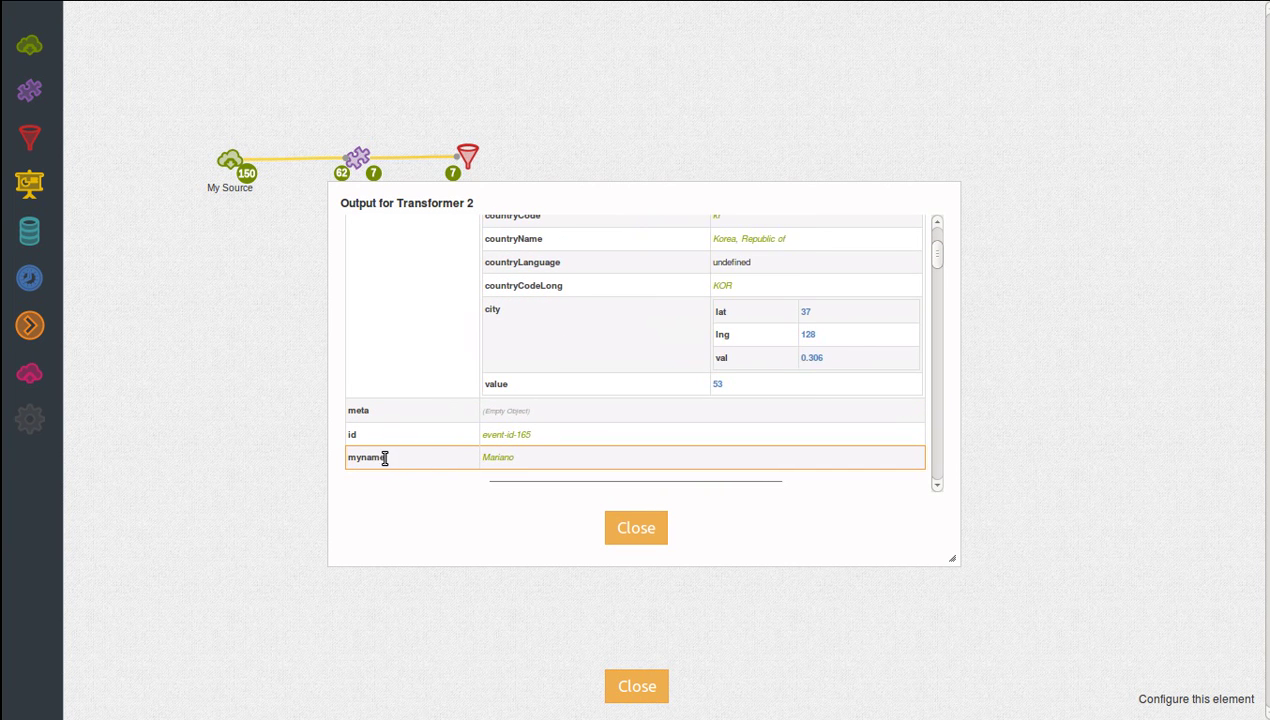
click(638, 529)
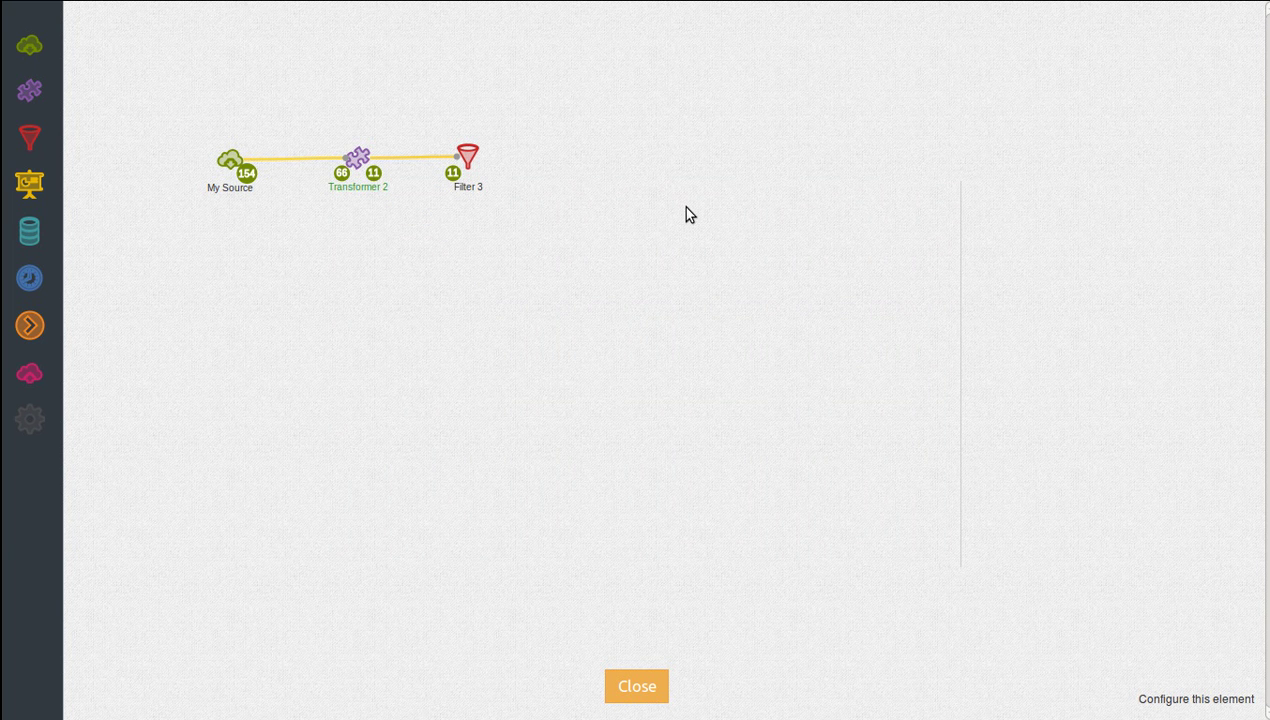
- Open the Filter's configuration and place the ready-made if/else keep block from the Filter Templates in the workspace
click(467, 155)
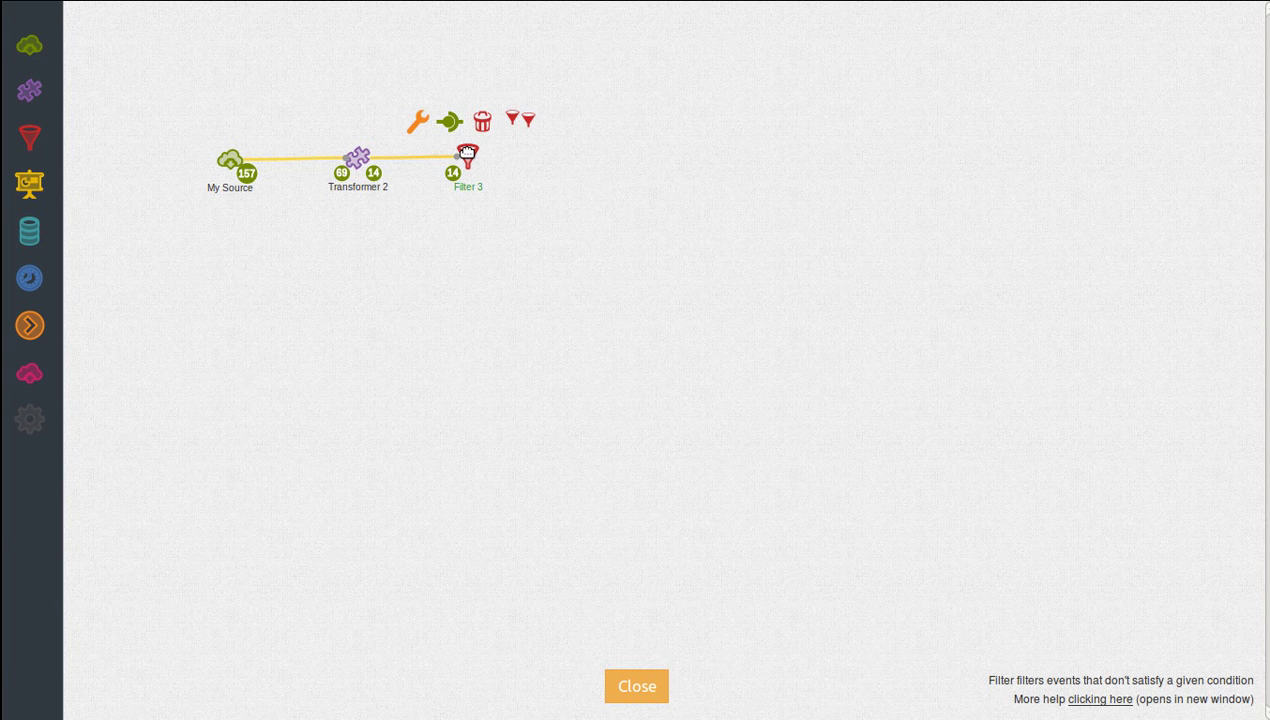
click(417, 123)
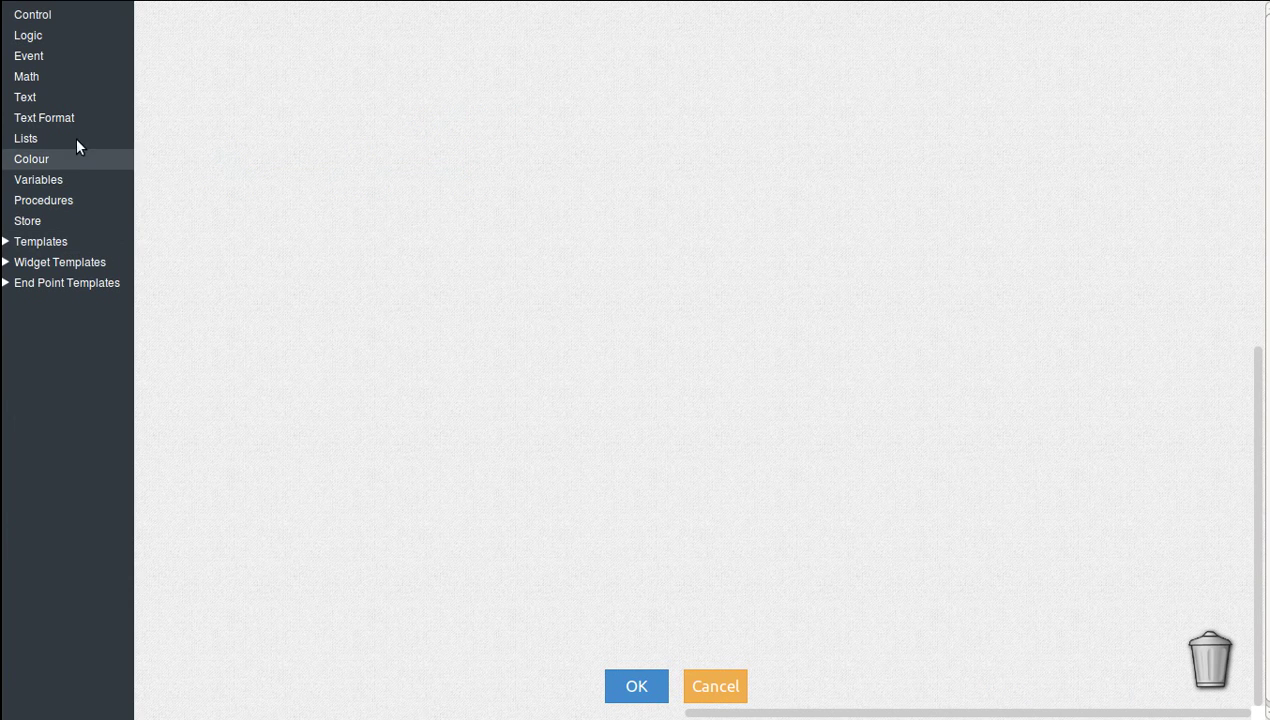
click(41, 243)
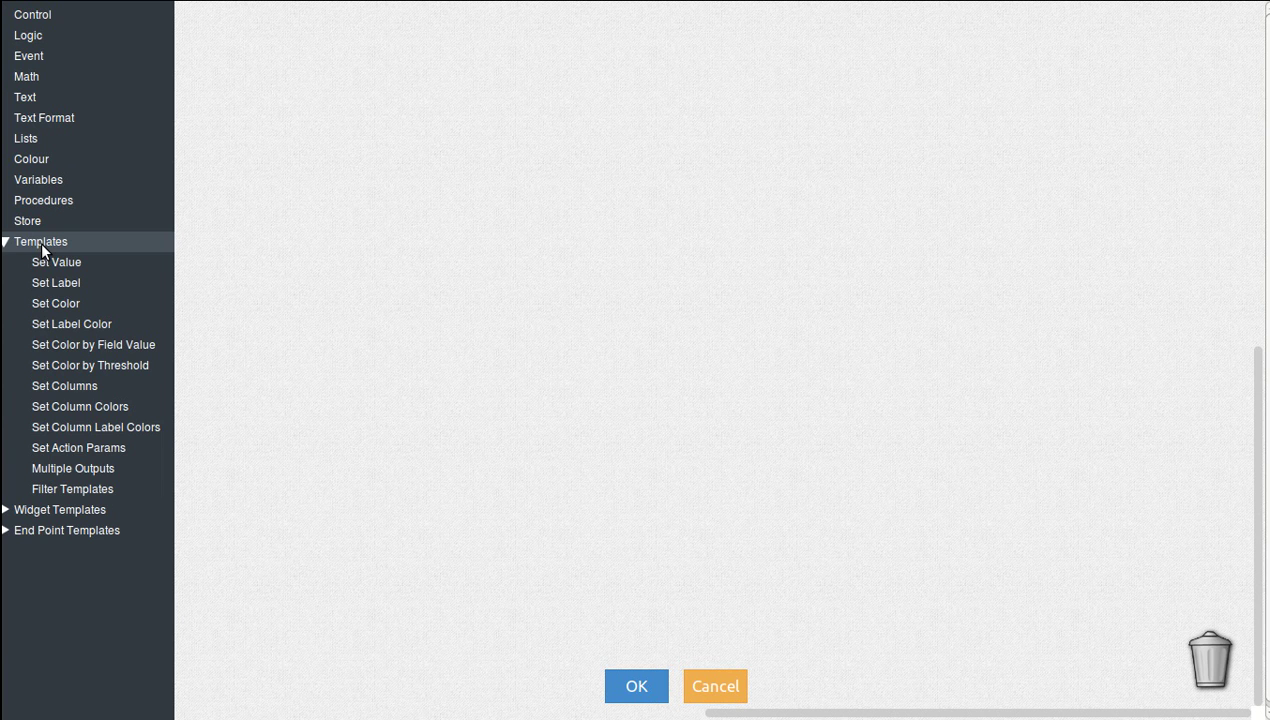
click(96, 490)
drag(204, 85, 406, 151)
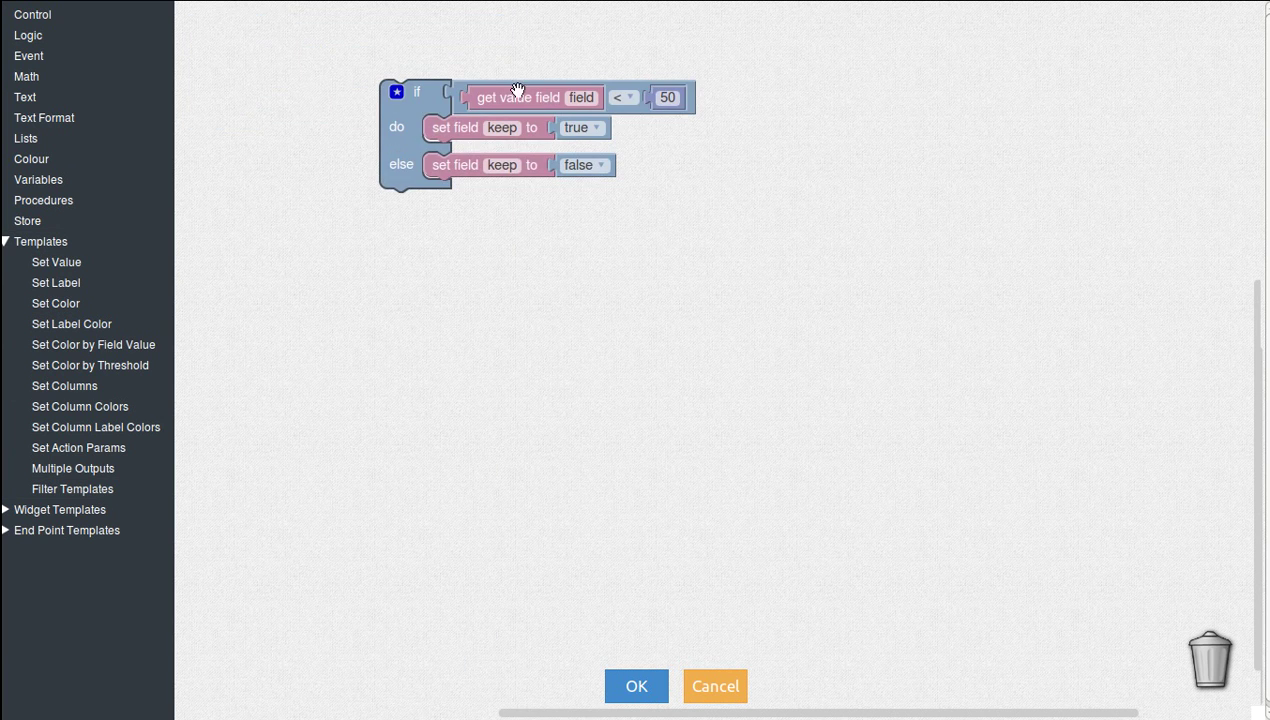
- Make the filter condition read the value field name and compare it with the = operator
click(576, 98)
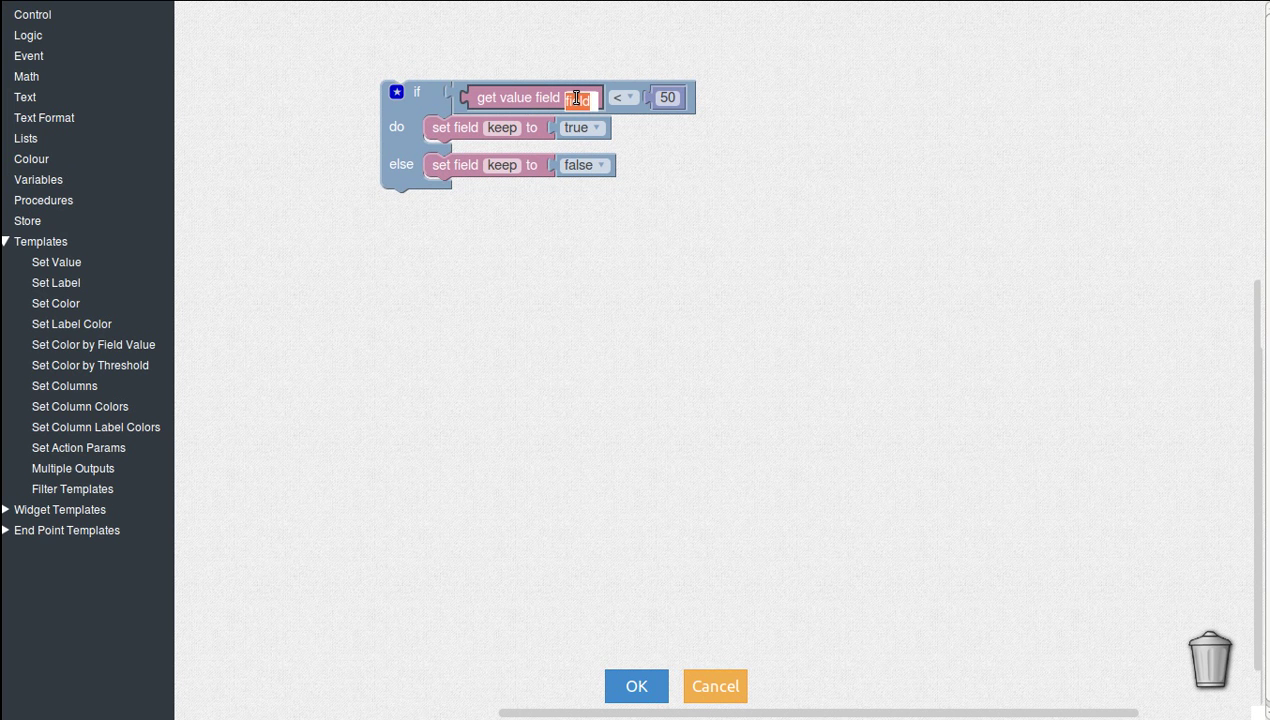
text(name)
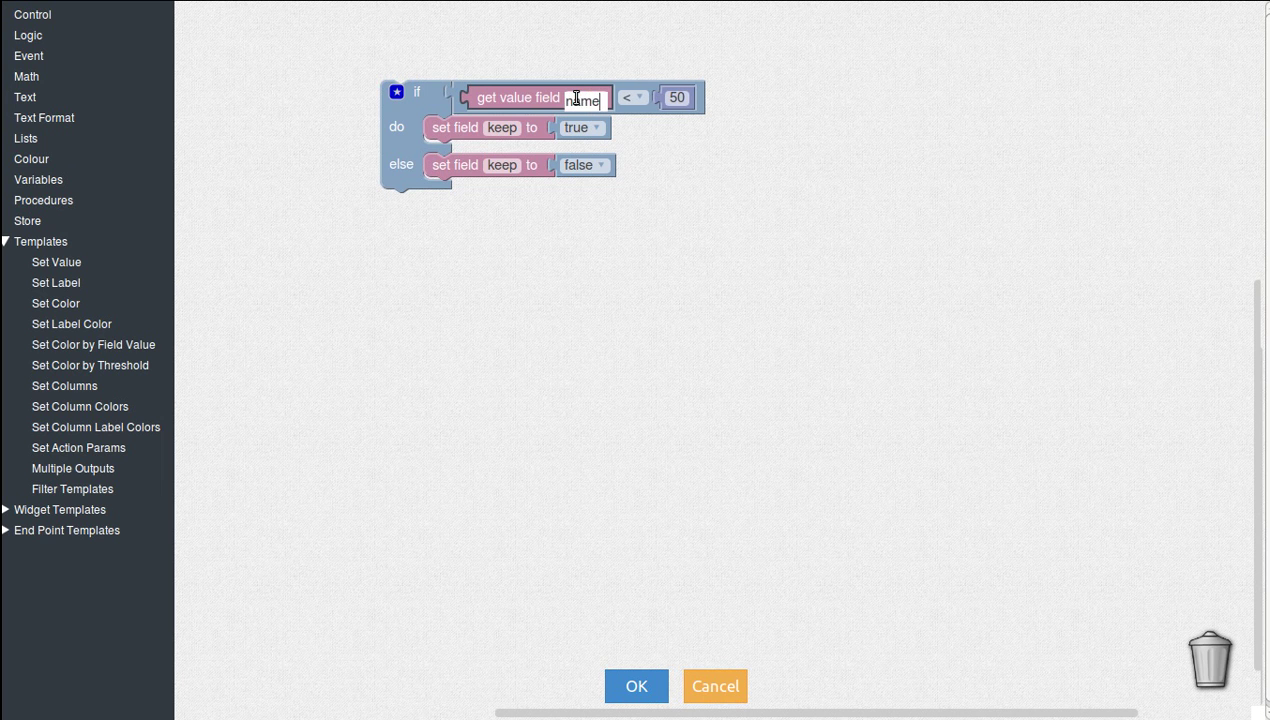
key(Return)
click(636, 100)
click(635, 118)
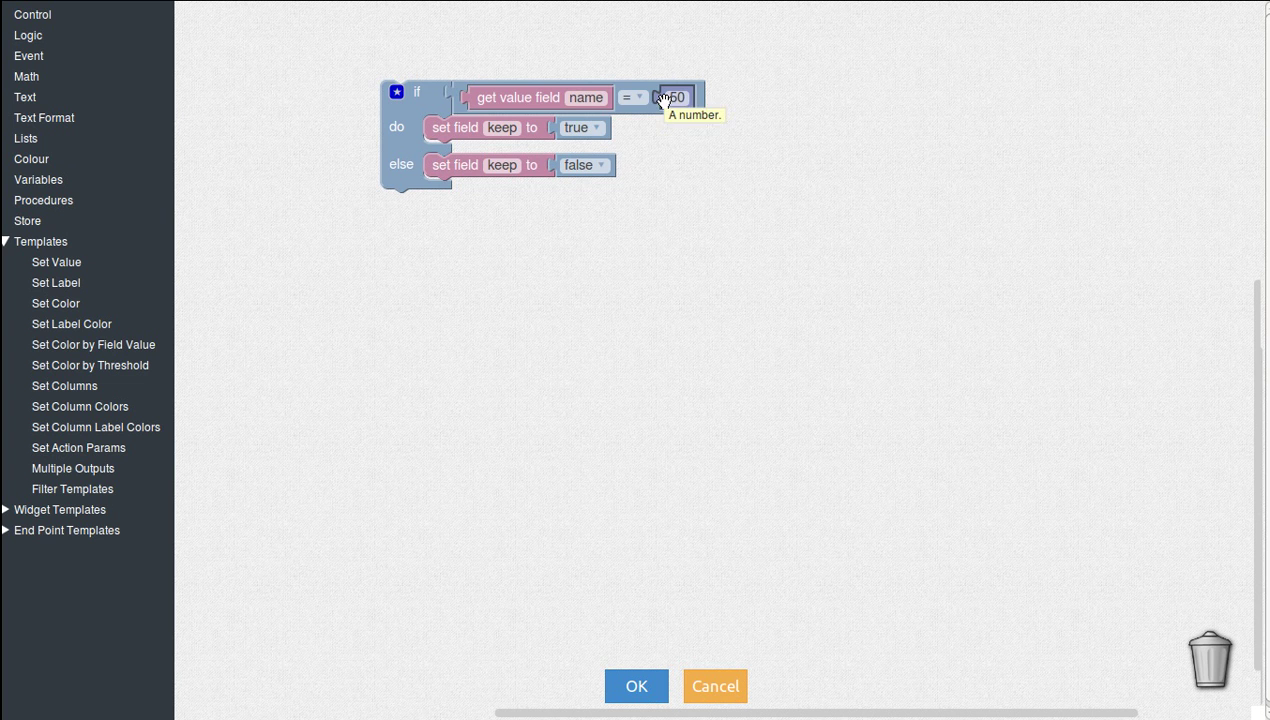
- Replace the number in the filter condition with a text block reading Food and save the Filter's configuration
key(BackSpace)
click(110, 92)
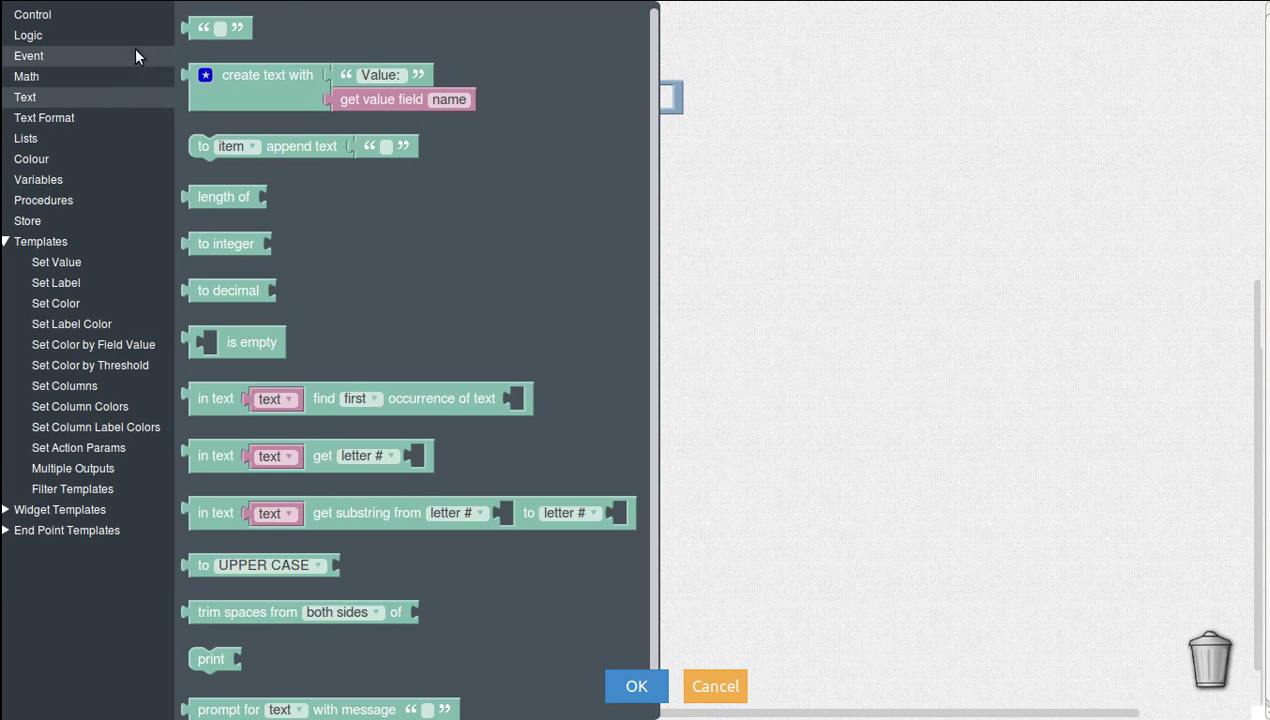
drag(200, 27, 700, 98)
click(700, 97)
text(Food)
key(Return)
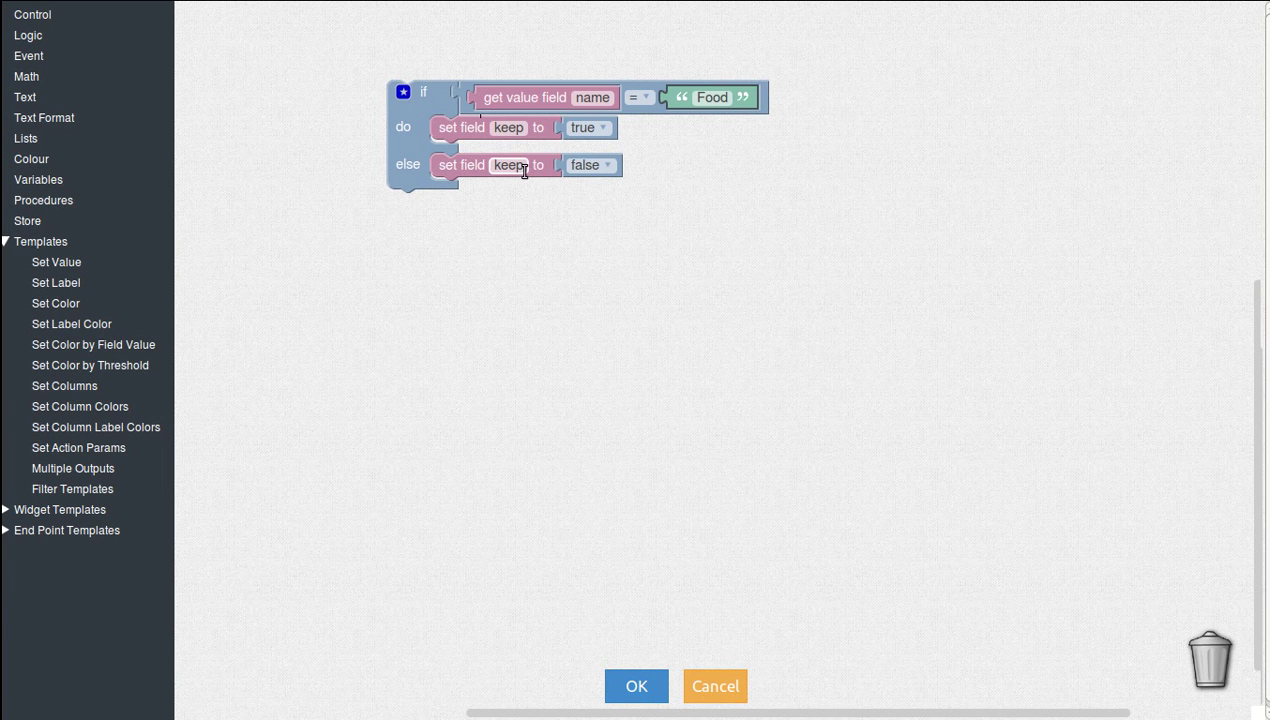
click(636, 688)
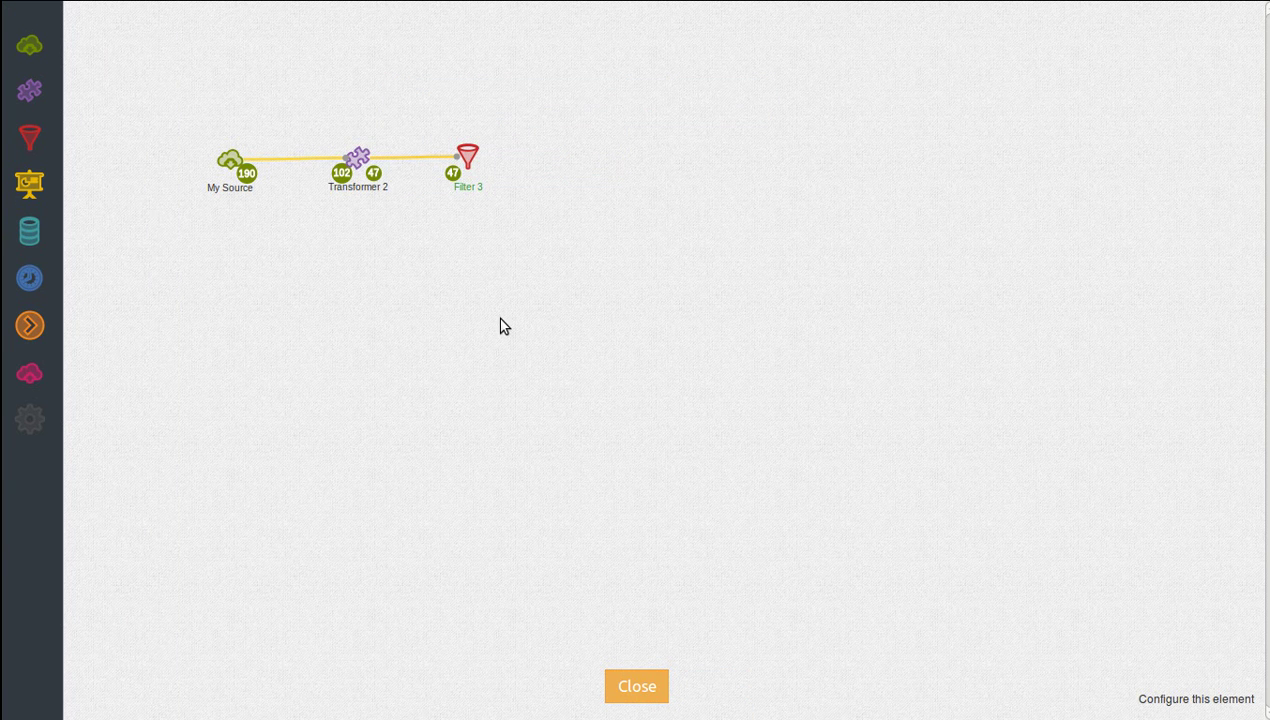
- Examine the Filter's input events and its output events, comparing their name fields
click(452, 176)
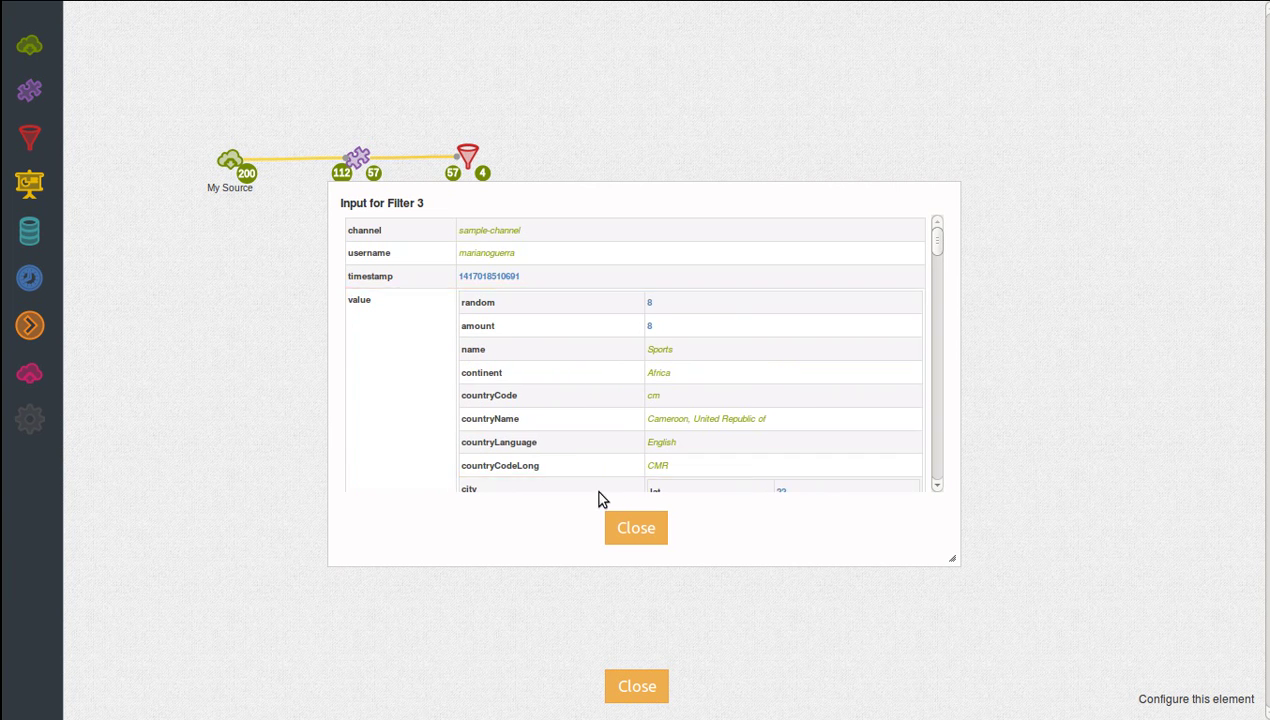
click(638, 528)
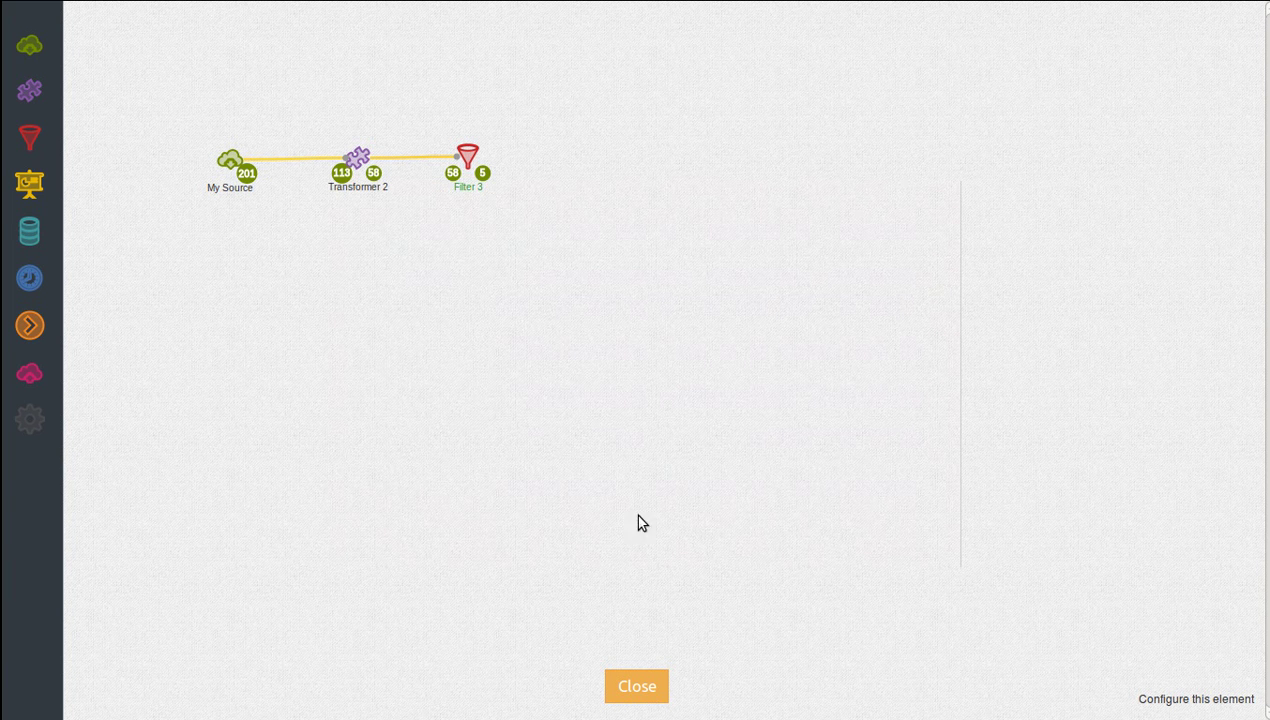
click(483, 175)
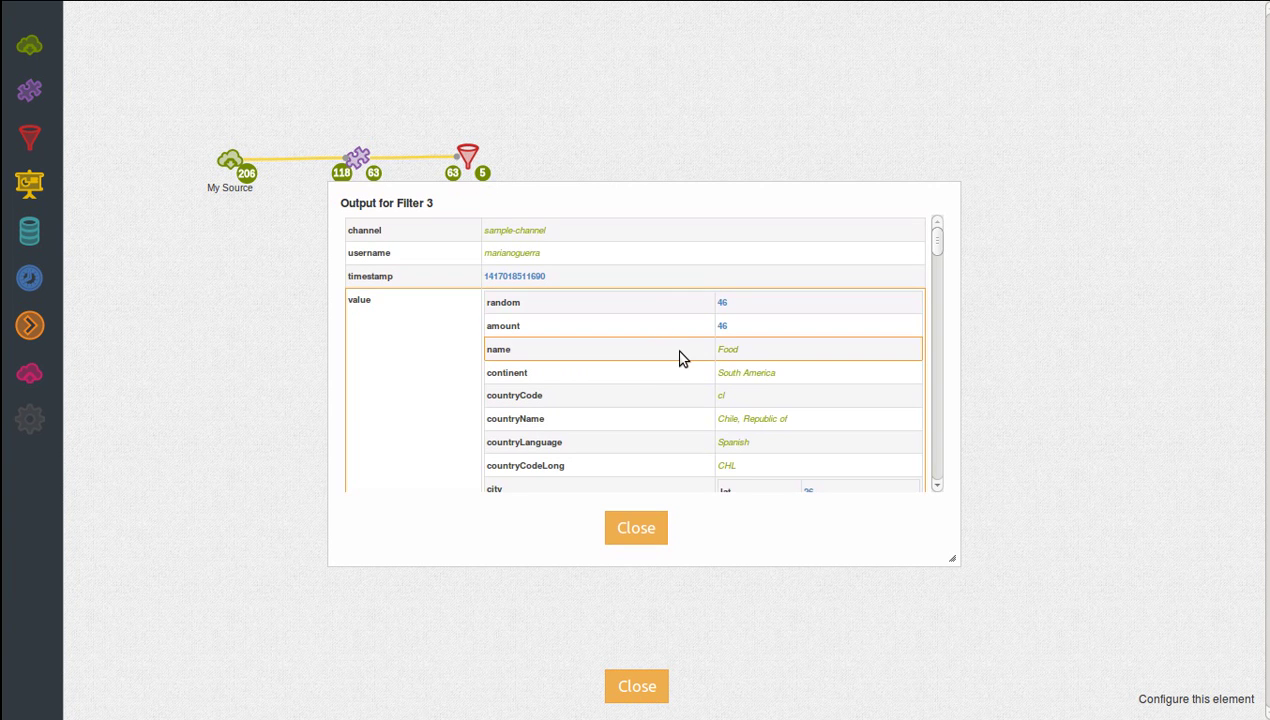
scroll(680, 356, down, 8)
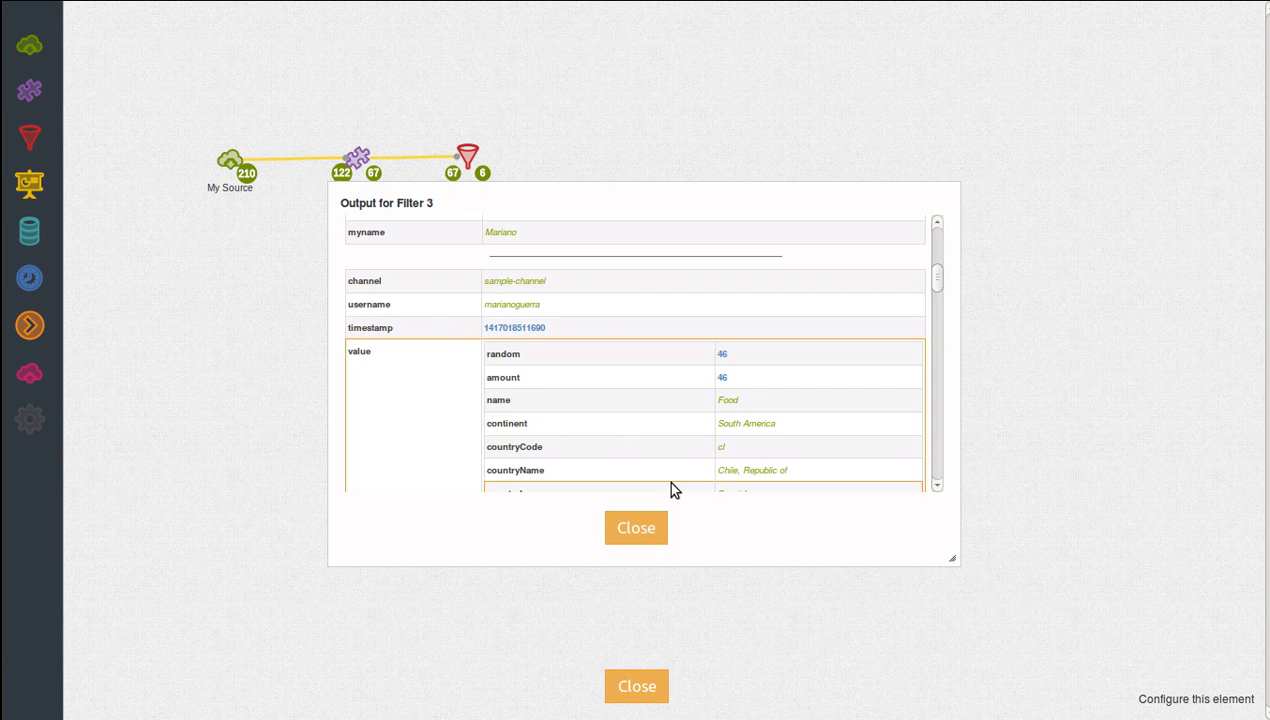
click(636, 527)
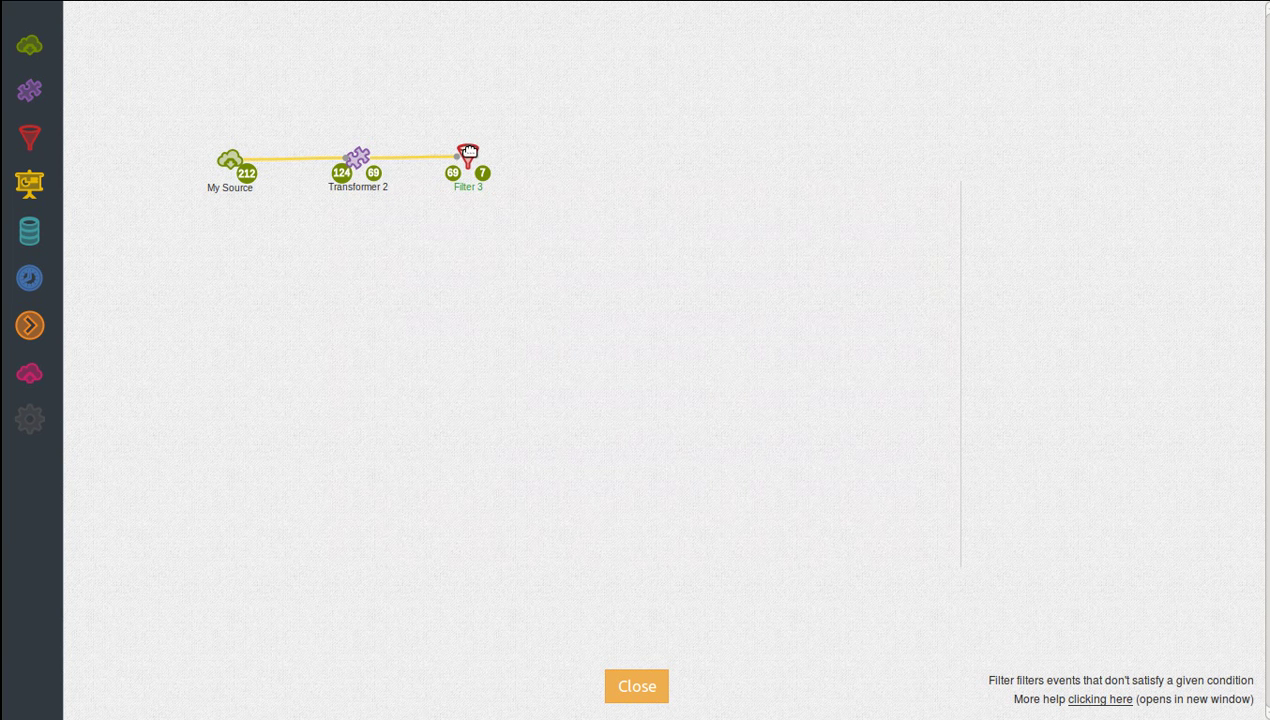
- Change the Filter's comparison with Food to not equal (≠) and save its configuration
mouse_move(468, 153)
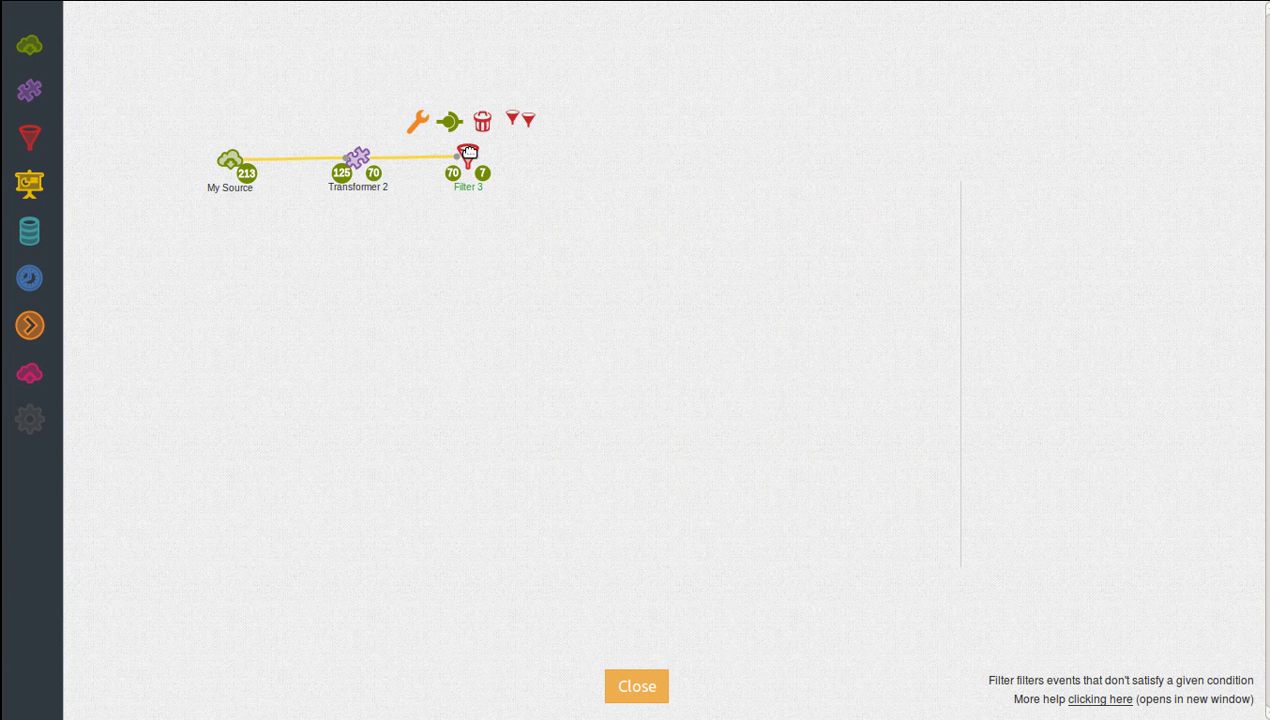
click(413, 119)
click(596, 98)
click(600, 140)
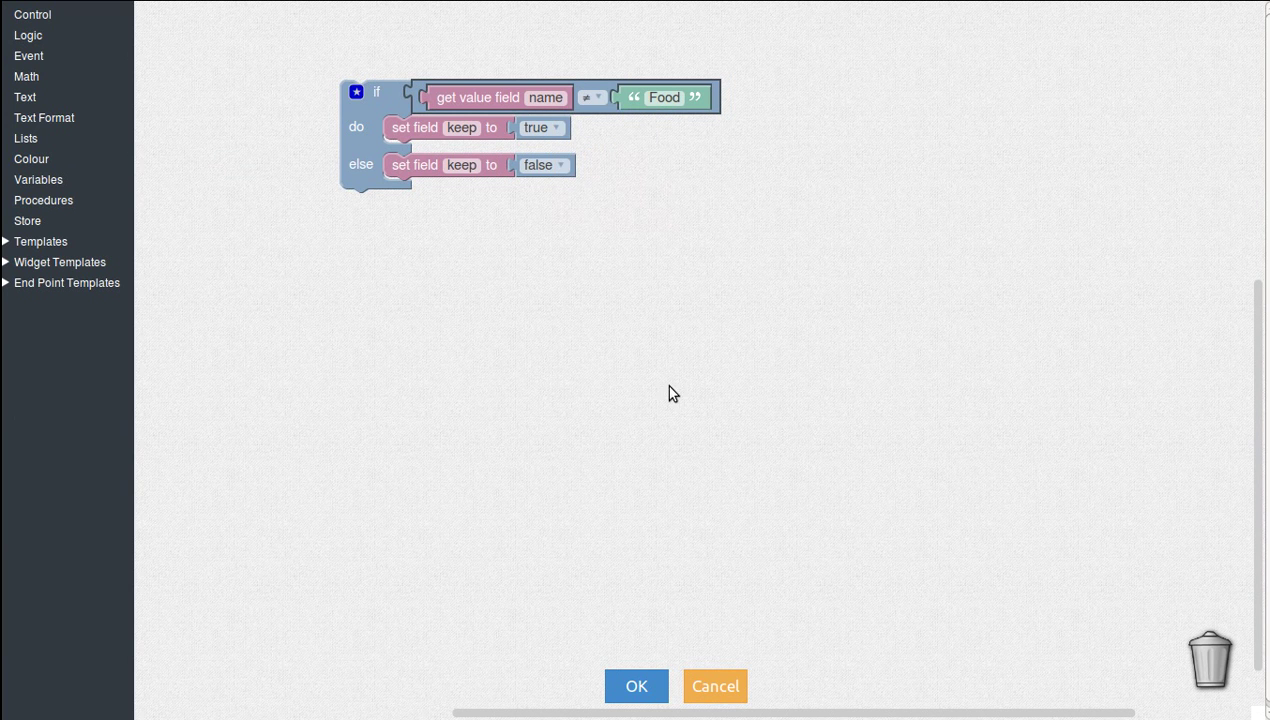
click(636, 686)
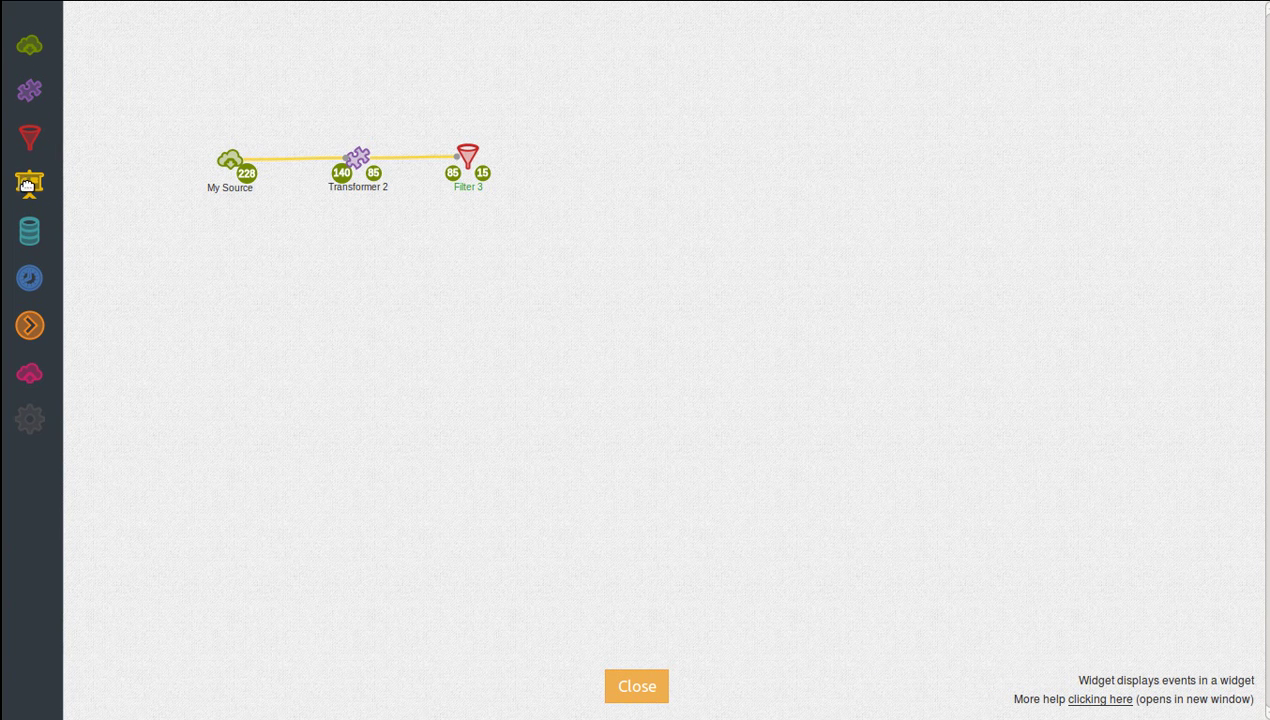
- Place a Widget in the row beyond the Filter and rename the Filter as Keep Food Out
drag(29, 183, 611, 155)
double_click(470, 187)
click(472, 187)
triple_click(472, 187)
text(Keep)
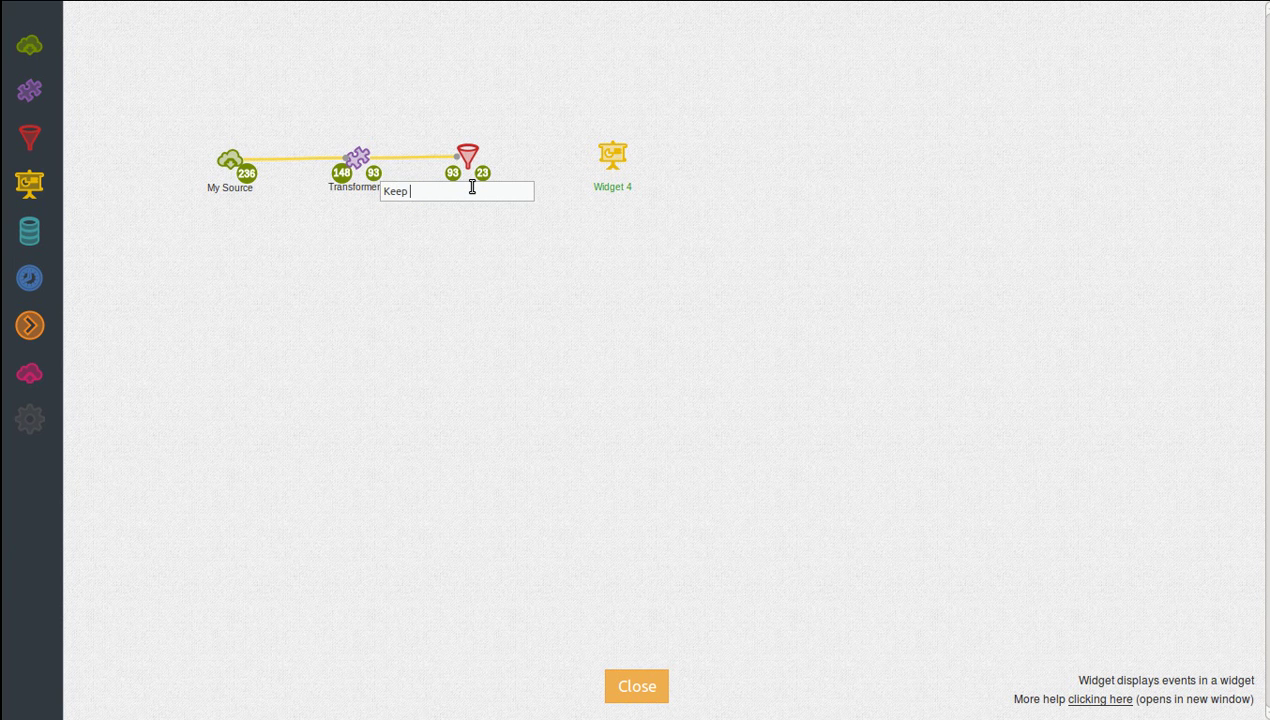
text( Food Out)
key(Return)
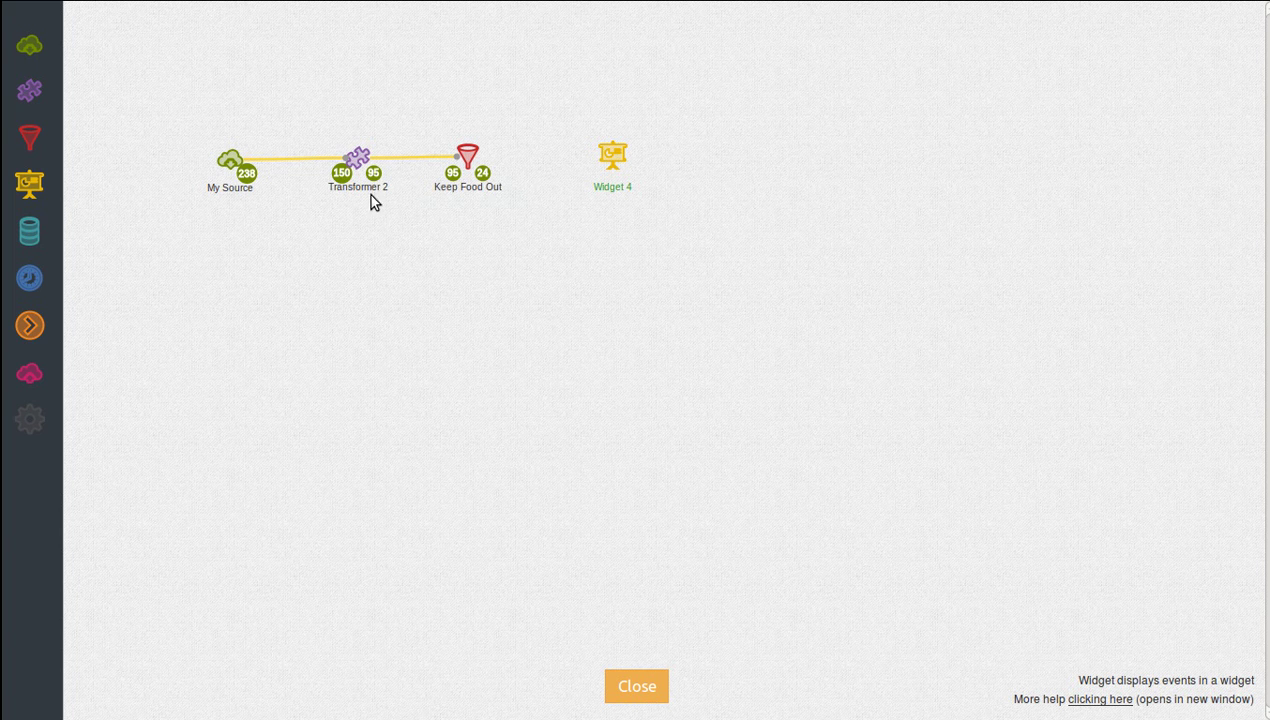
- Rename the Transformer as add my name and the Widget as Pie Chart
click(372, 191)
text(add my name)
key(Return)
click(598, 189)
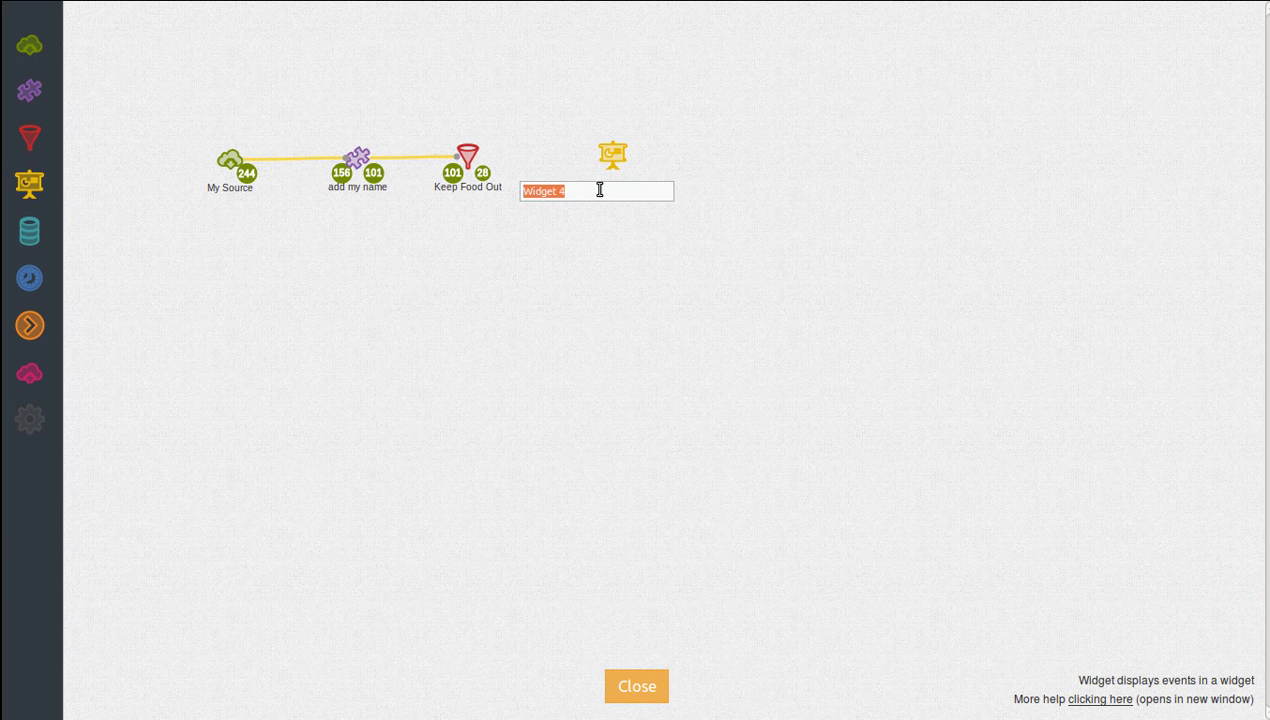
text(Pie Chart)
key(Return)
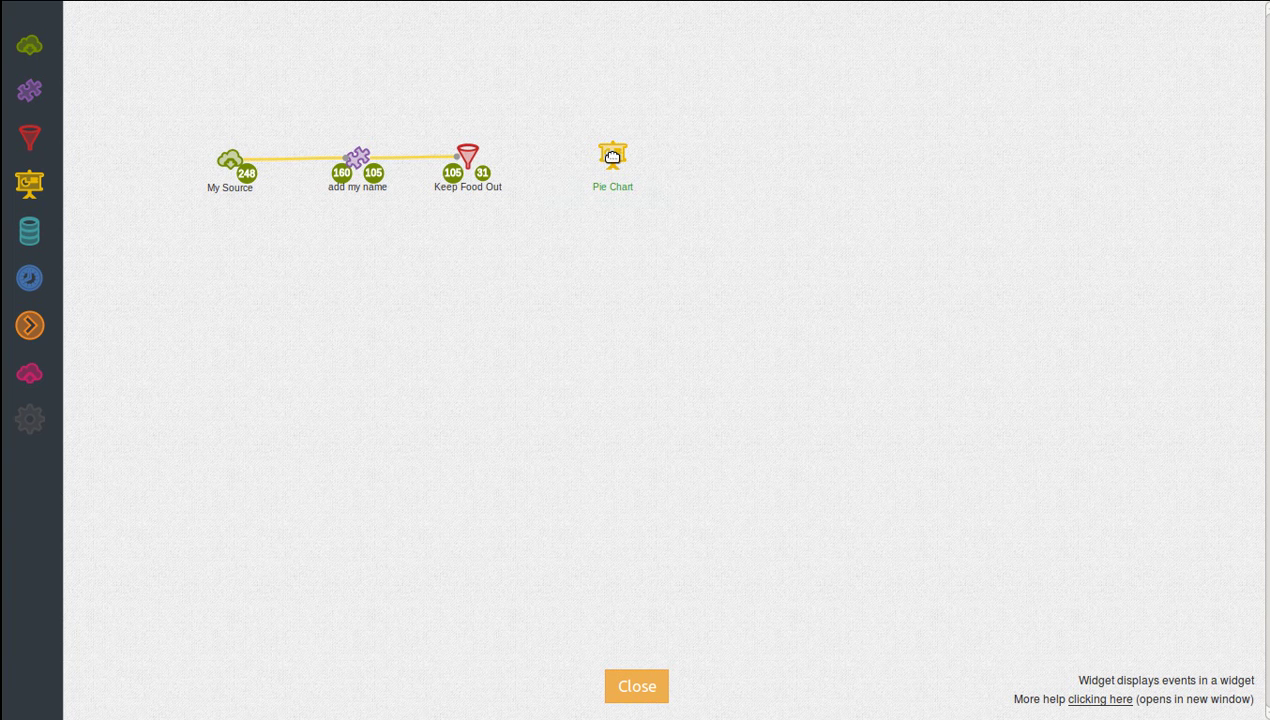
- Configure the Pie Chart widget with the Pie Chart type, keeping its other default options, and connect the Keep Food Out filter to it
mouse_move(606, 150)
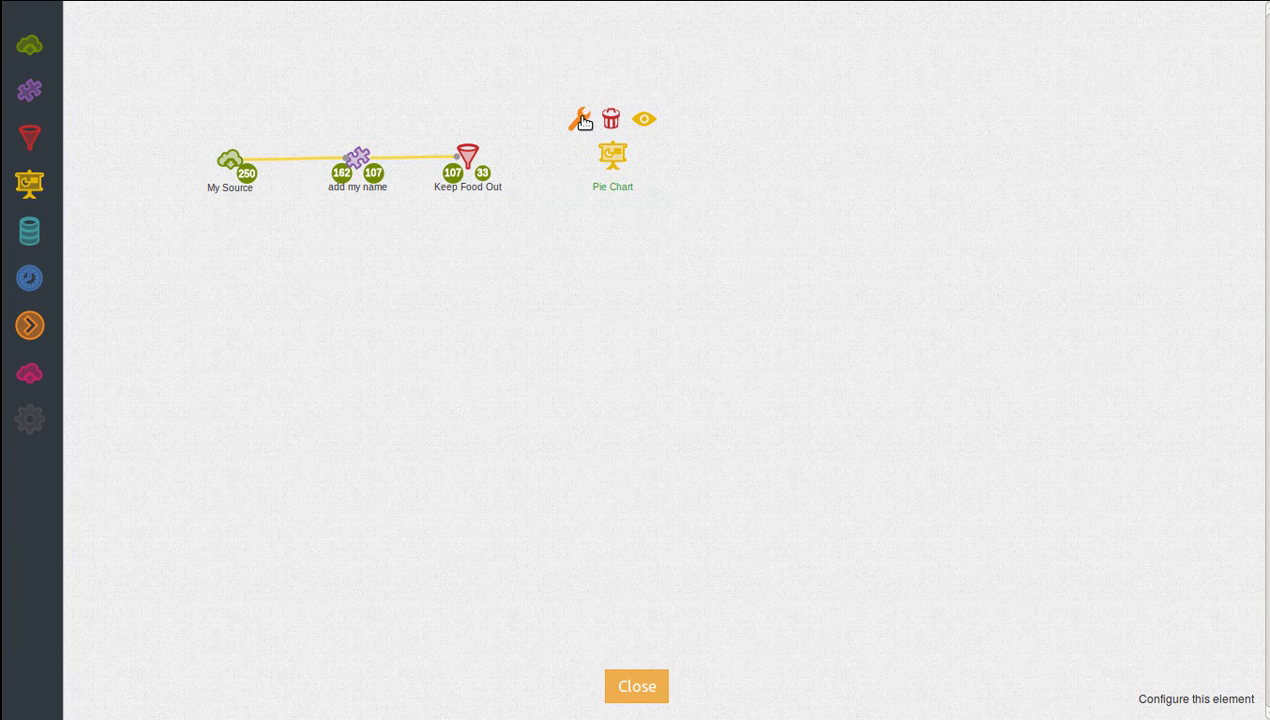
click(577, 118)
click(712, 301)
key(p)
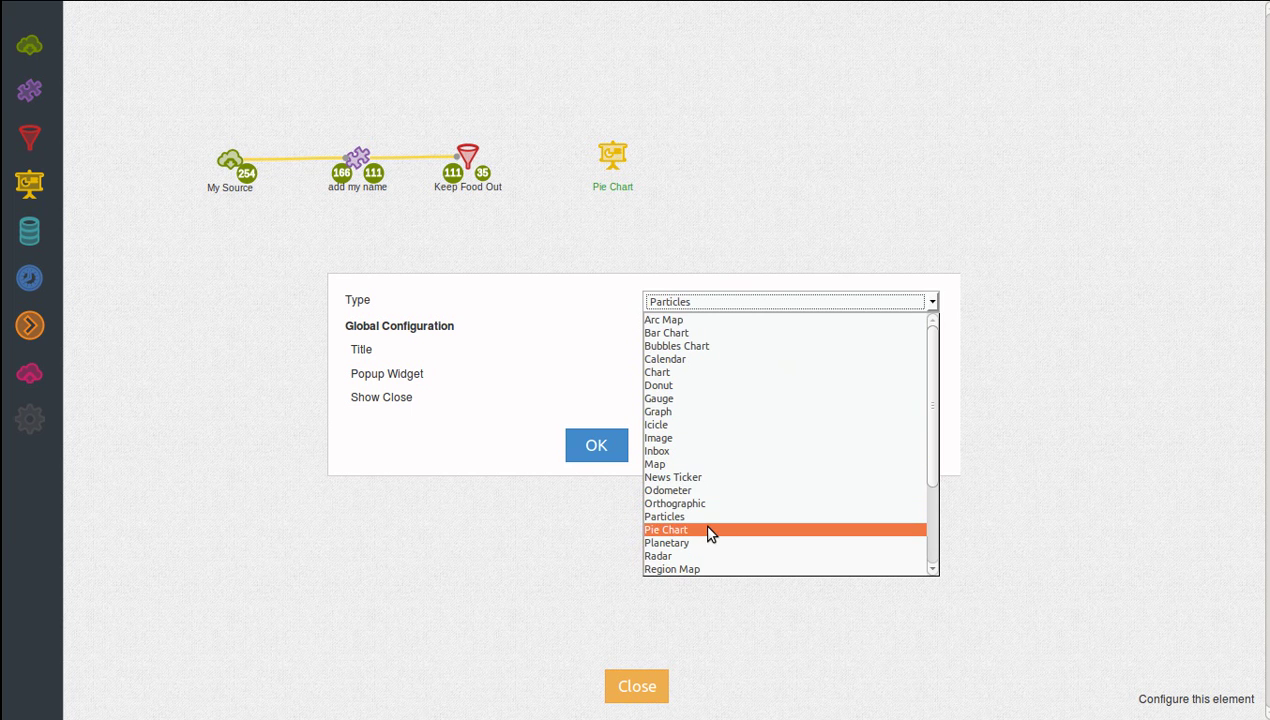
click(706, 530)
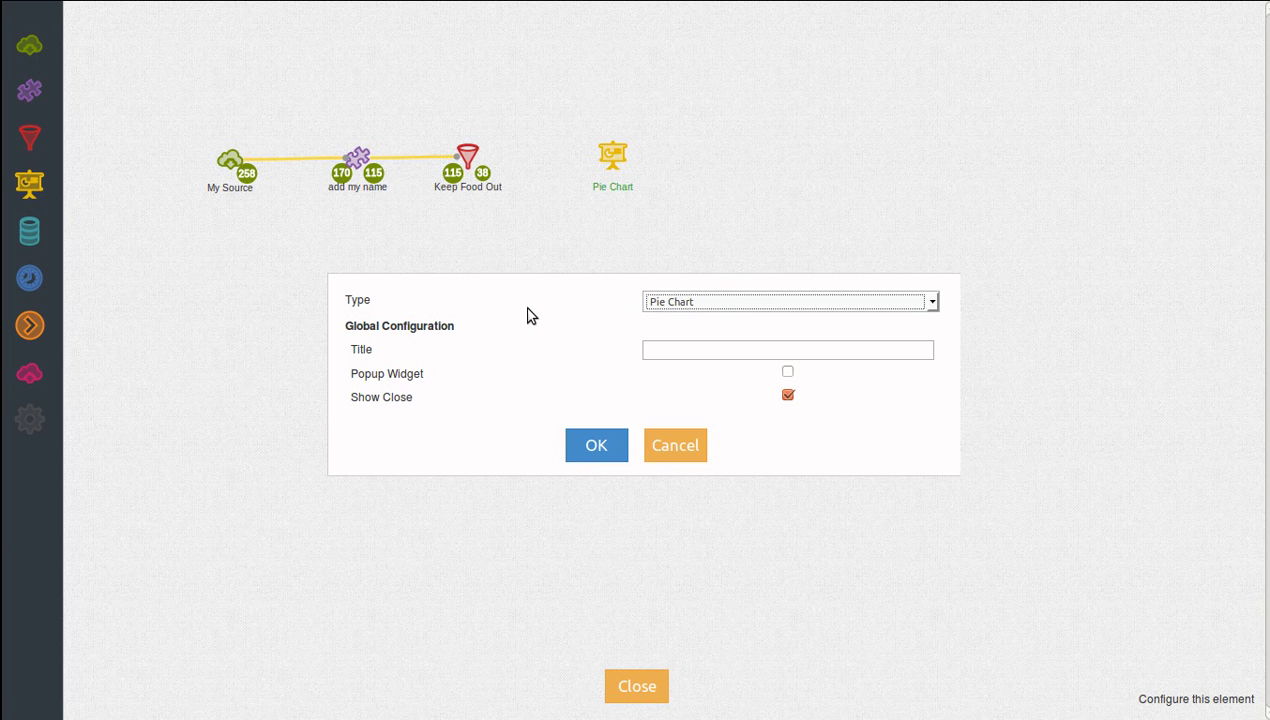
click(596, 446)
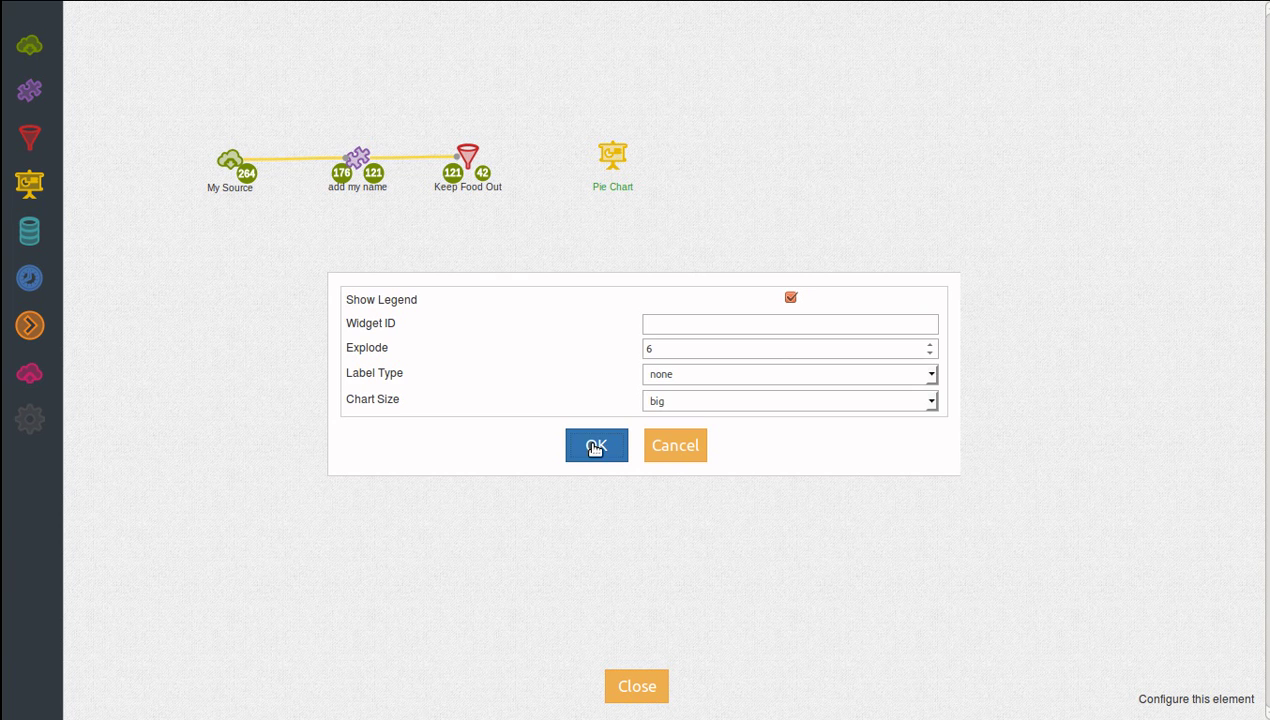
click(596, 446)
click(468, 155)
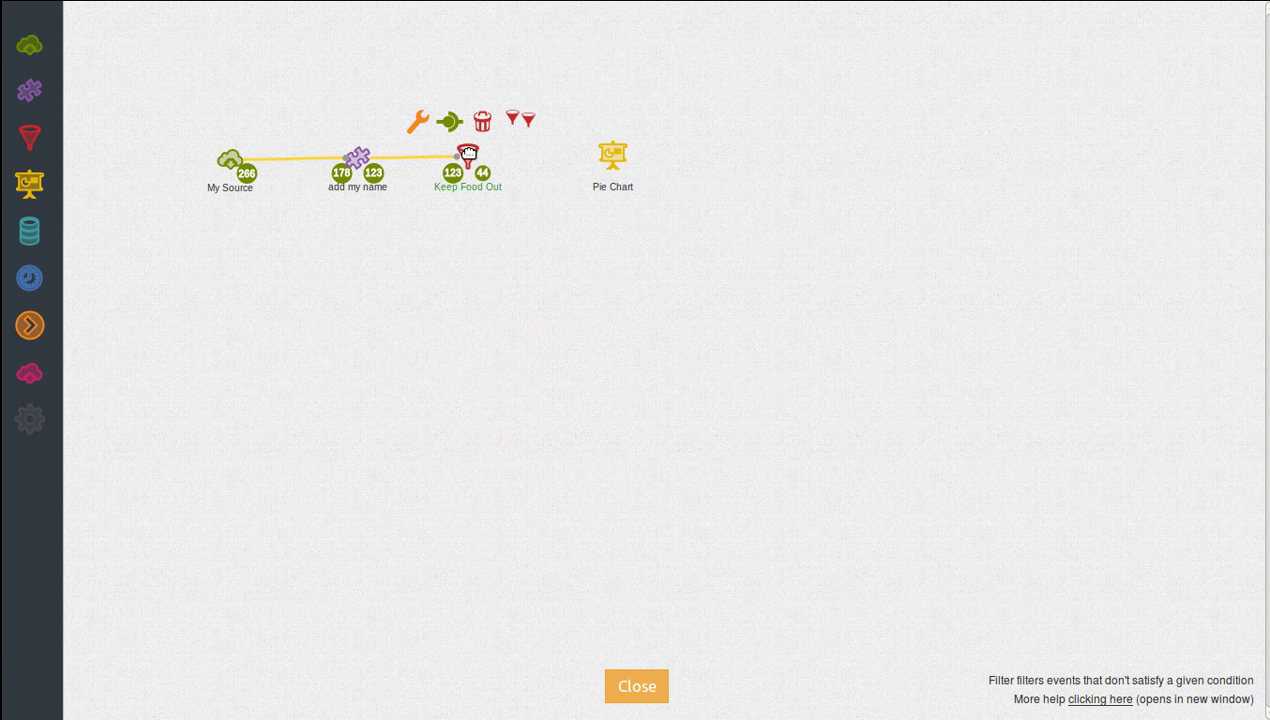
drag(450, 122, 619, 151)
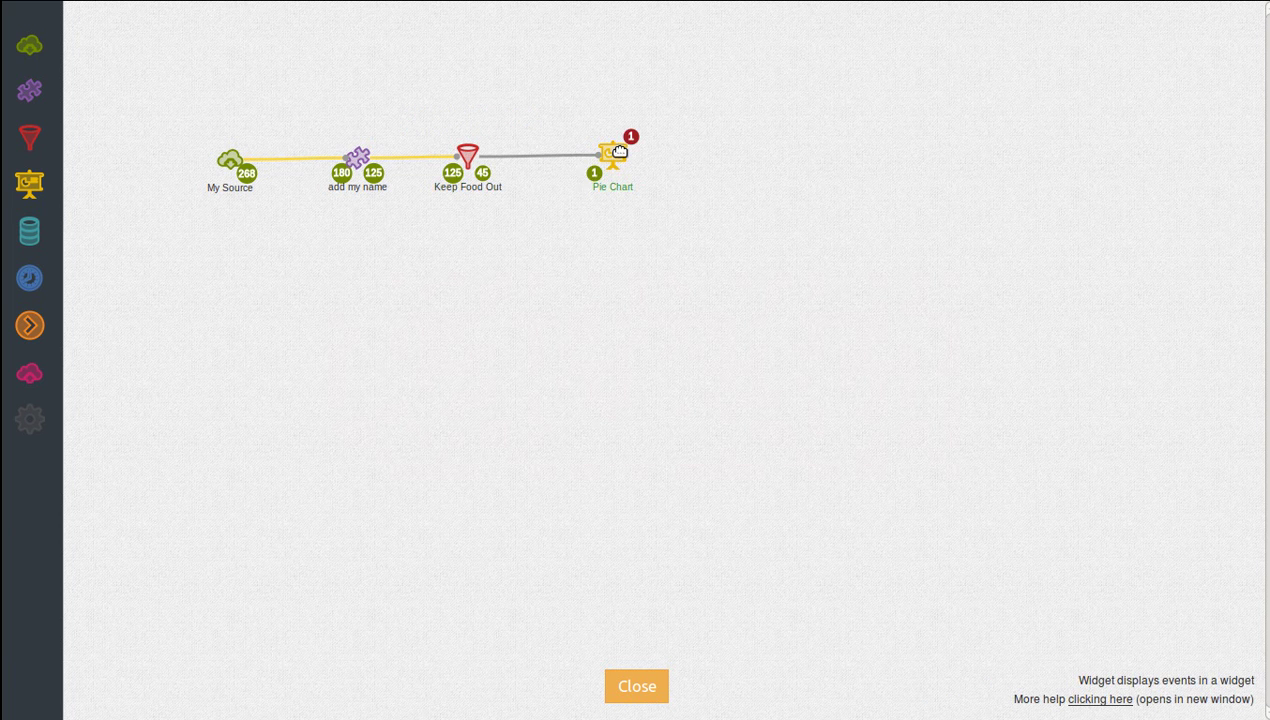
- Examine the errors reported for the Pie Chart widget, checking the reason given
click(632, 139)
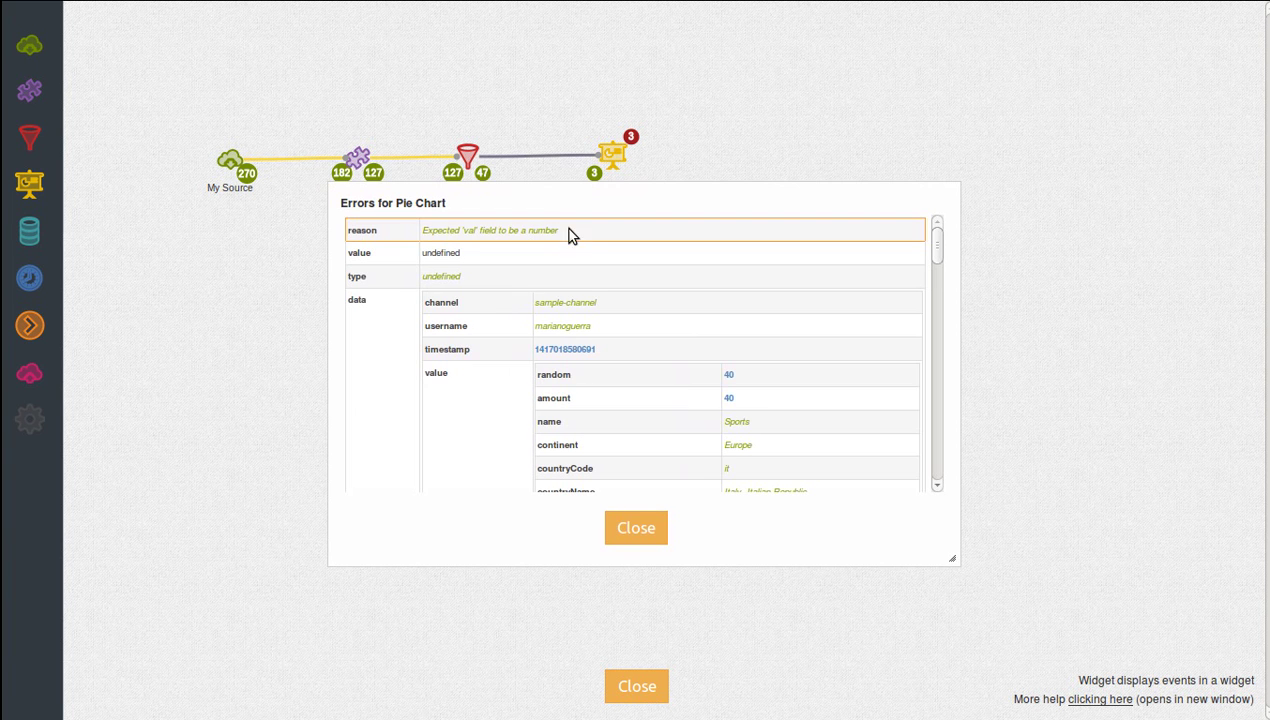
click(638, 530)
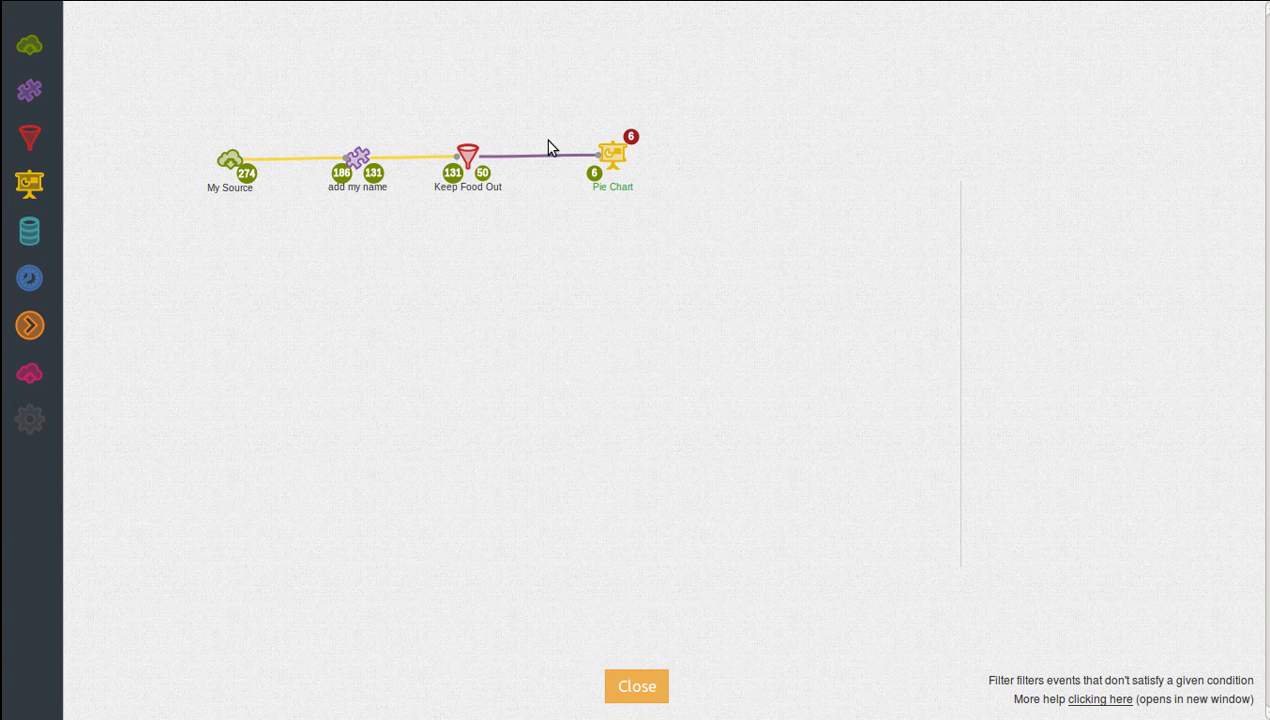
click(632, 139)
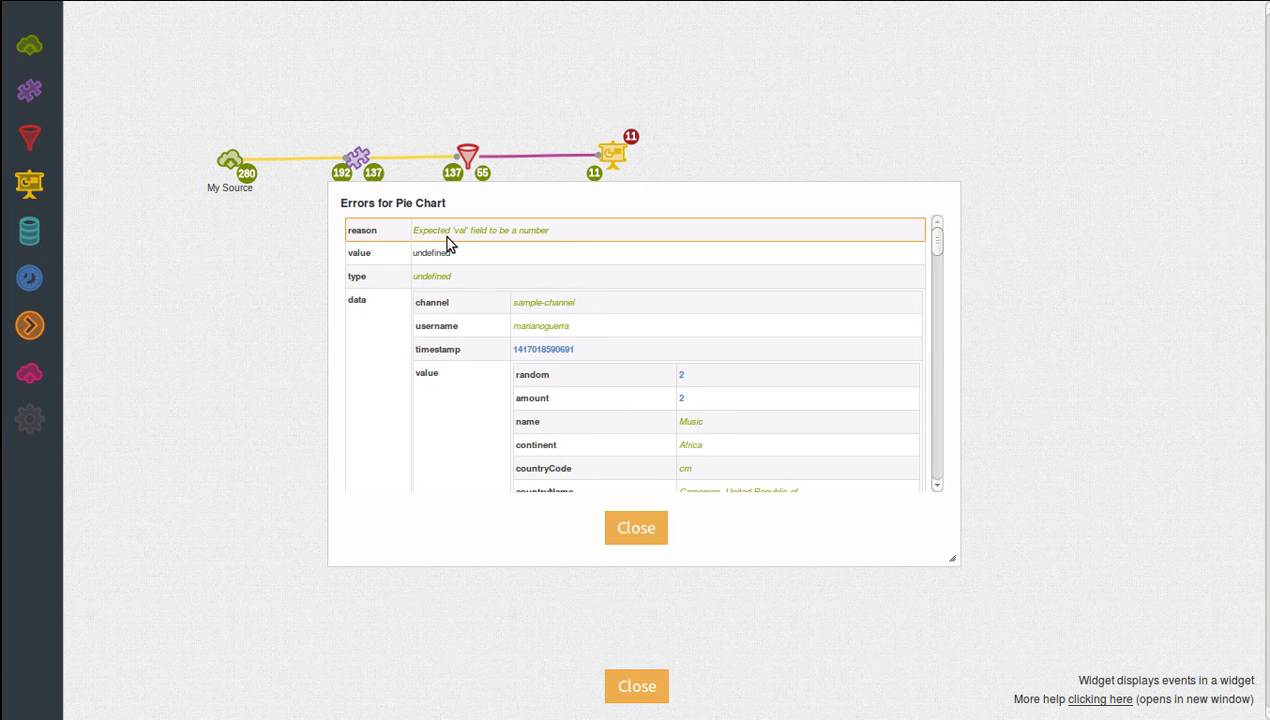
click(624, 528)
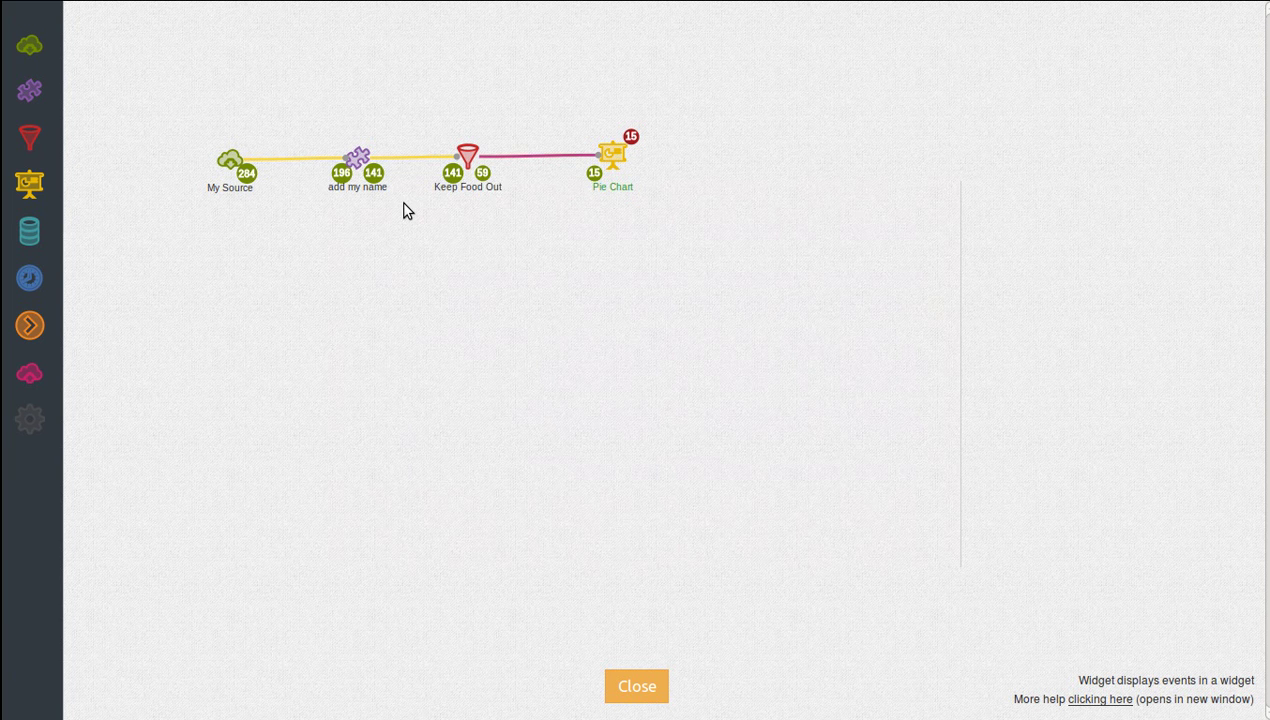
- Append the Pie Chart's required template to the add my name transformer, setting val from amount and label from name, and save it
click(359, 156)
click(307, 123)
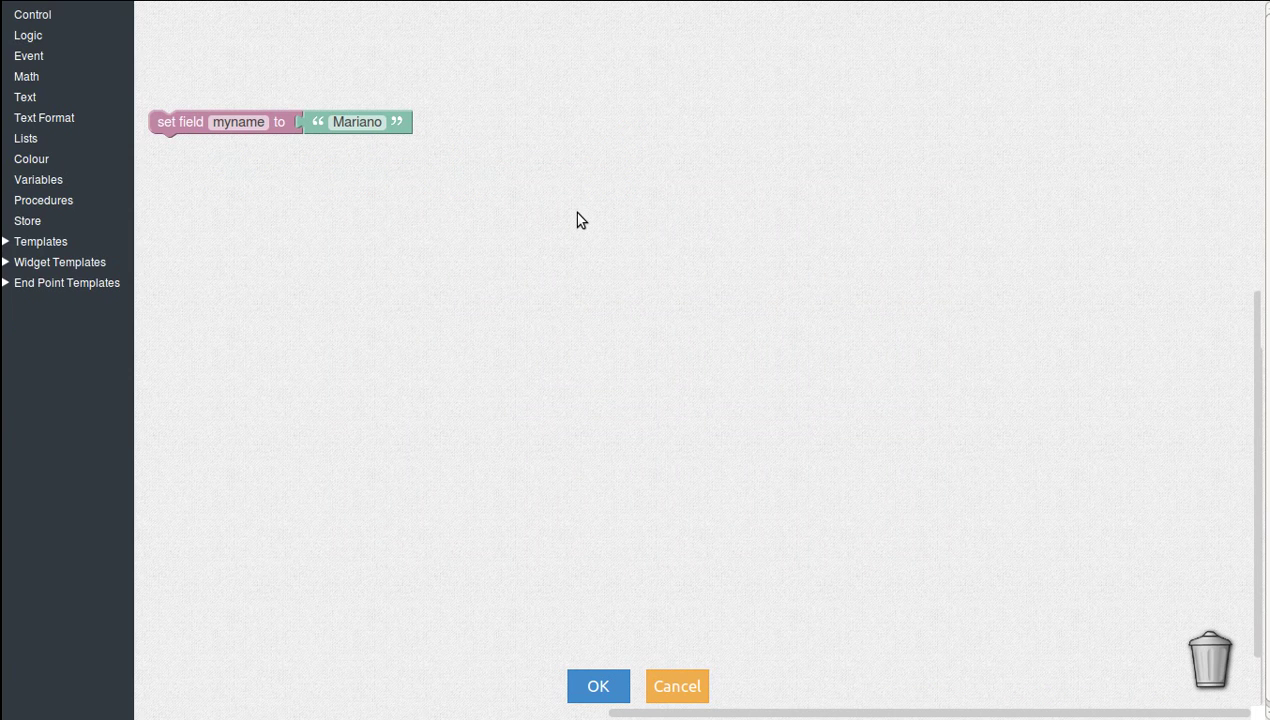
click(37, 262)
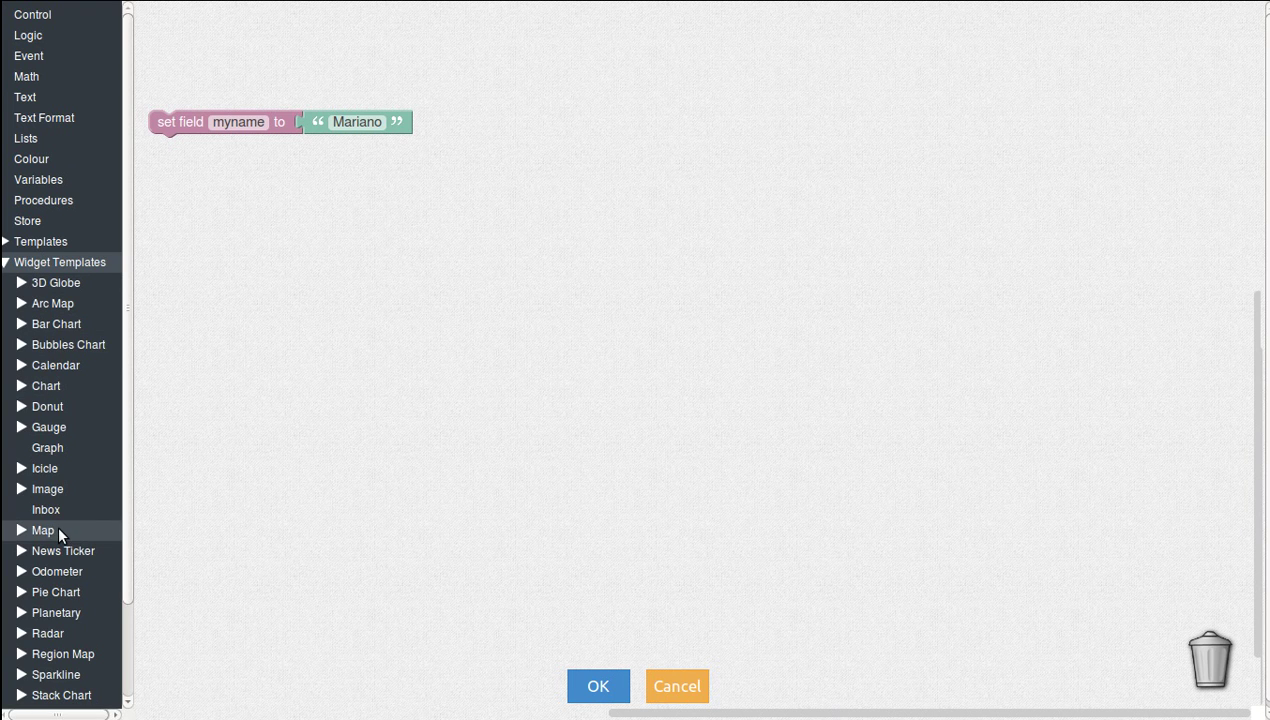
scroll(58, 527, down, 1)
scroll(58, 530, down, 3)
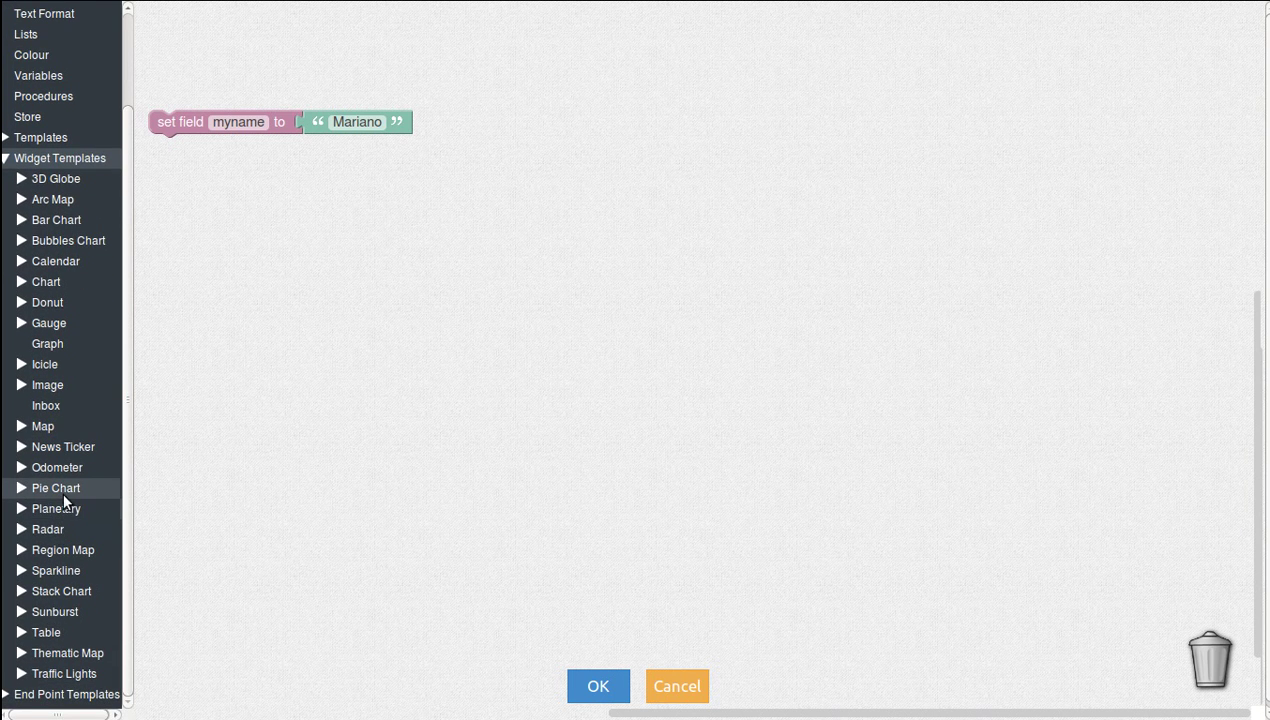
click(62, 489)
click(62, 508)
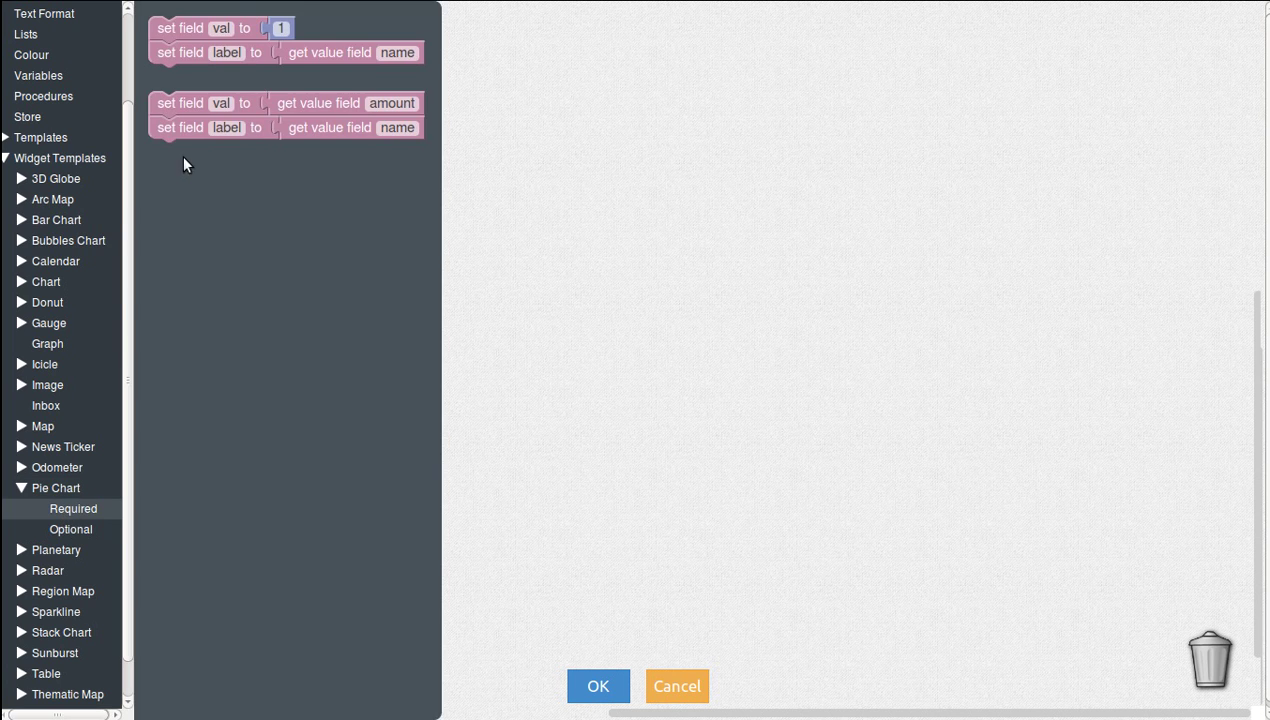
drag(172, 104, 176, 147)
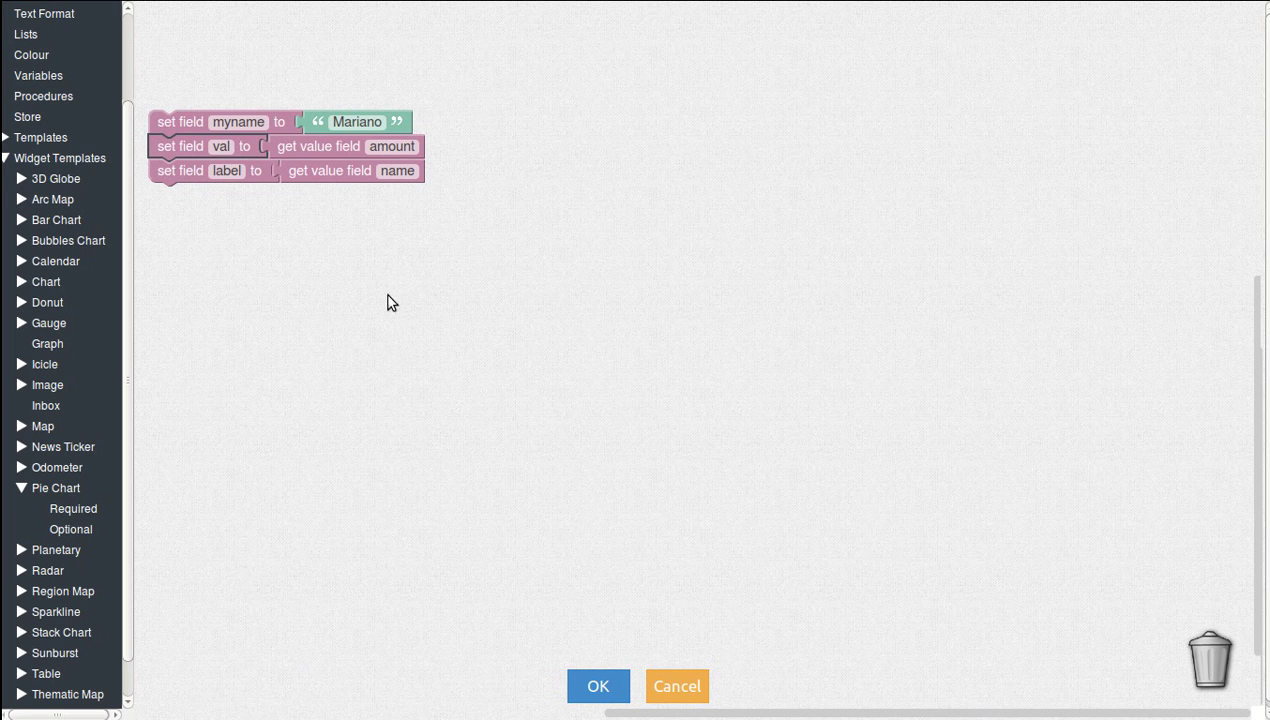
click(585, 684)
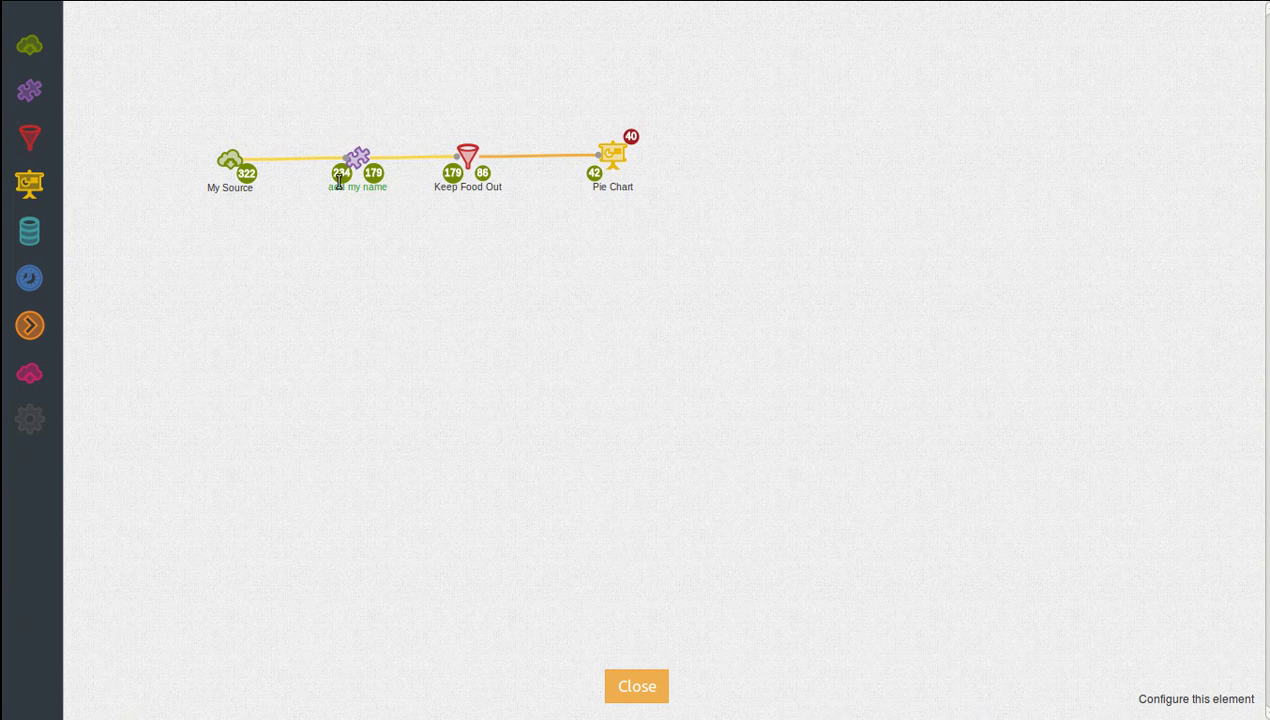
- Examine the output events of add my name, comparing amount and name with the val and label fields
click(376, 180)
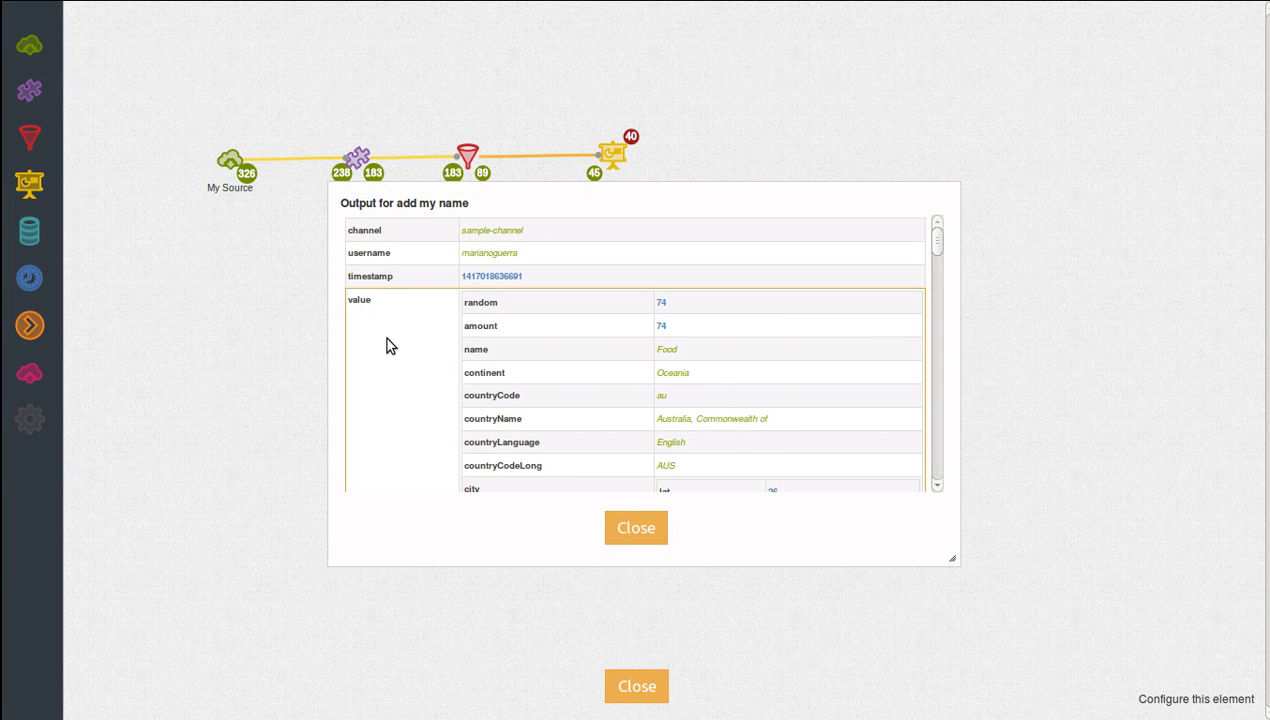
scroll(390, 345, down, 3)
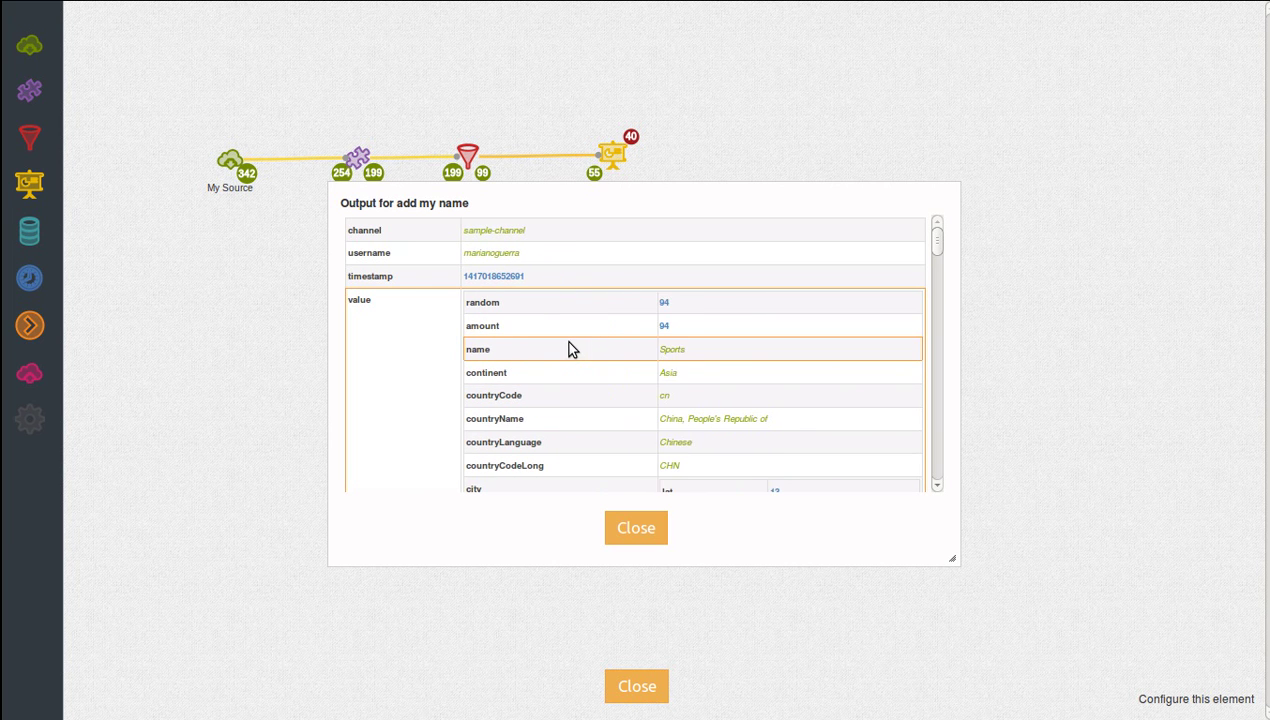
scroll(567, 349, down, 4)
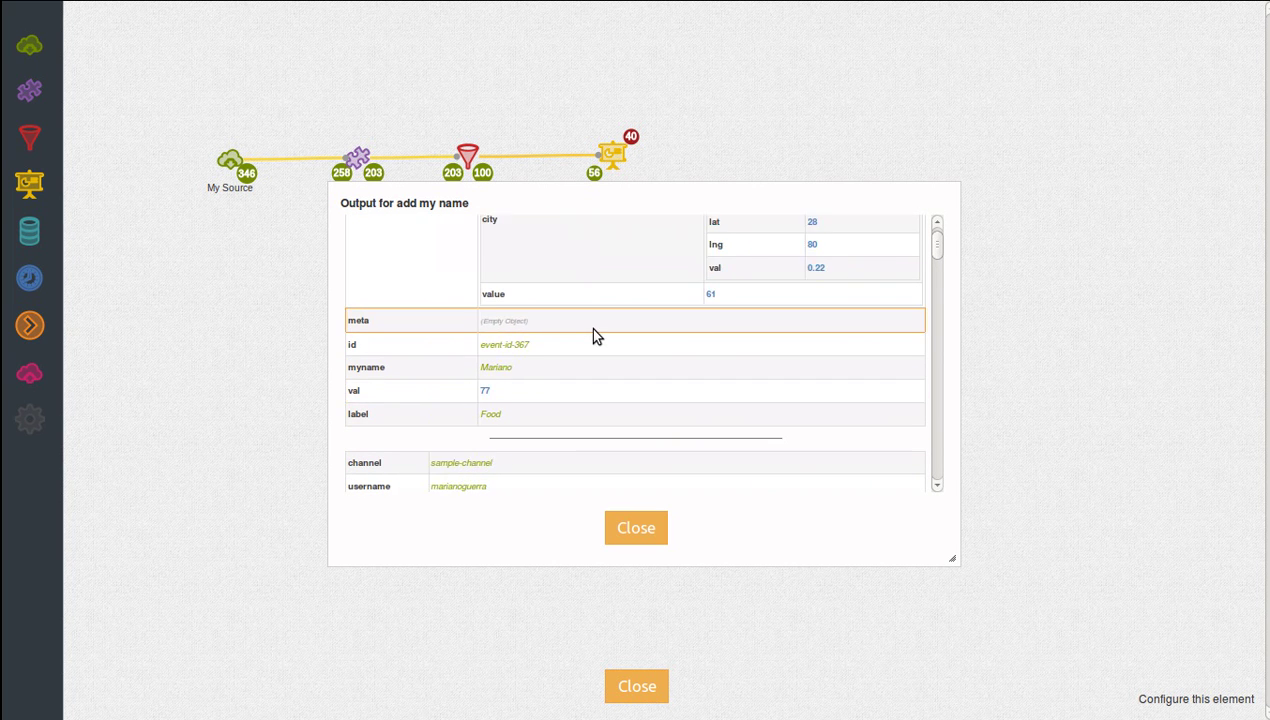
scroll(592, 330, up, 5)
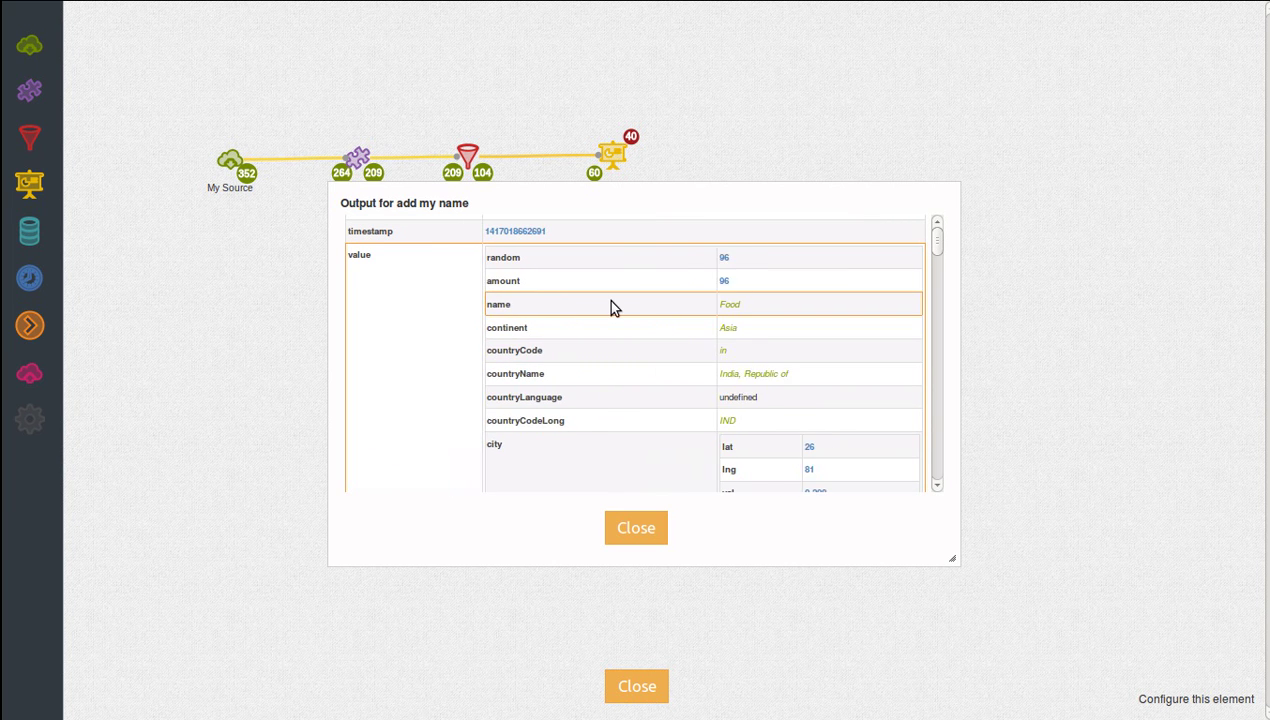
scroll(609, 303, down, 3)
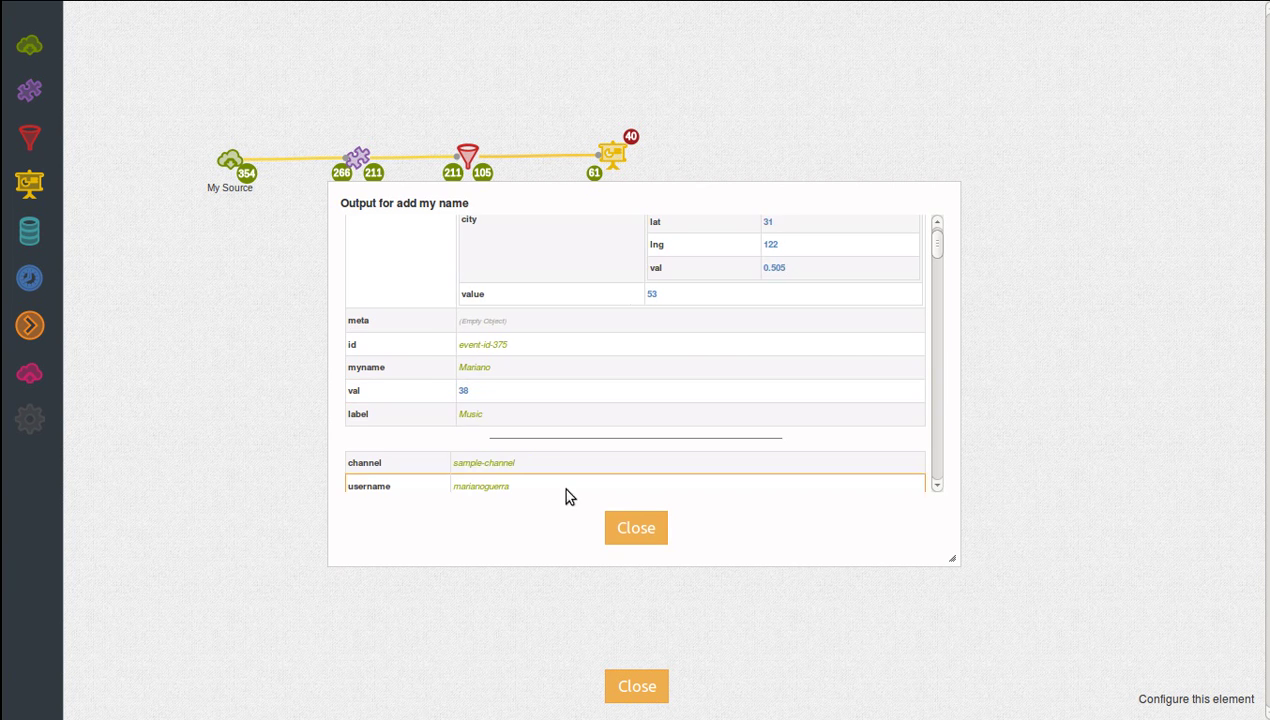
click(634, 528)
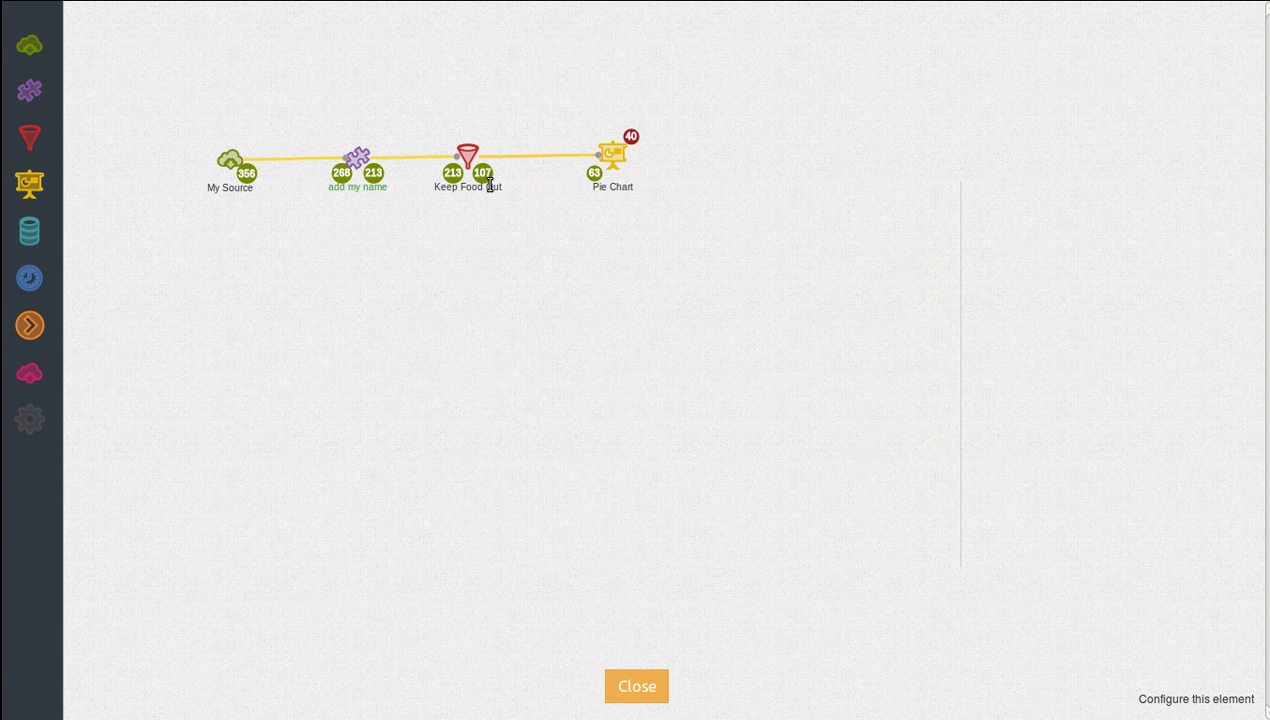
- Return to the dashboard and move the pie chart widget clear of the sidebar to inspect its slices
click(649, 688)
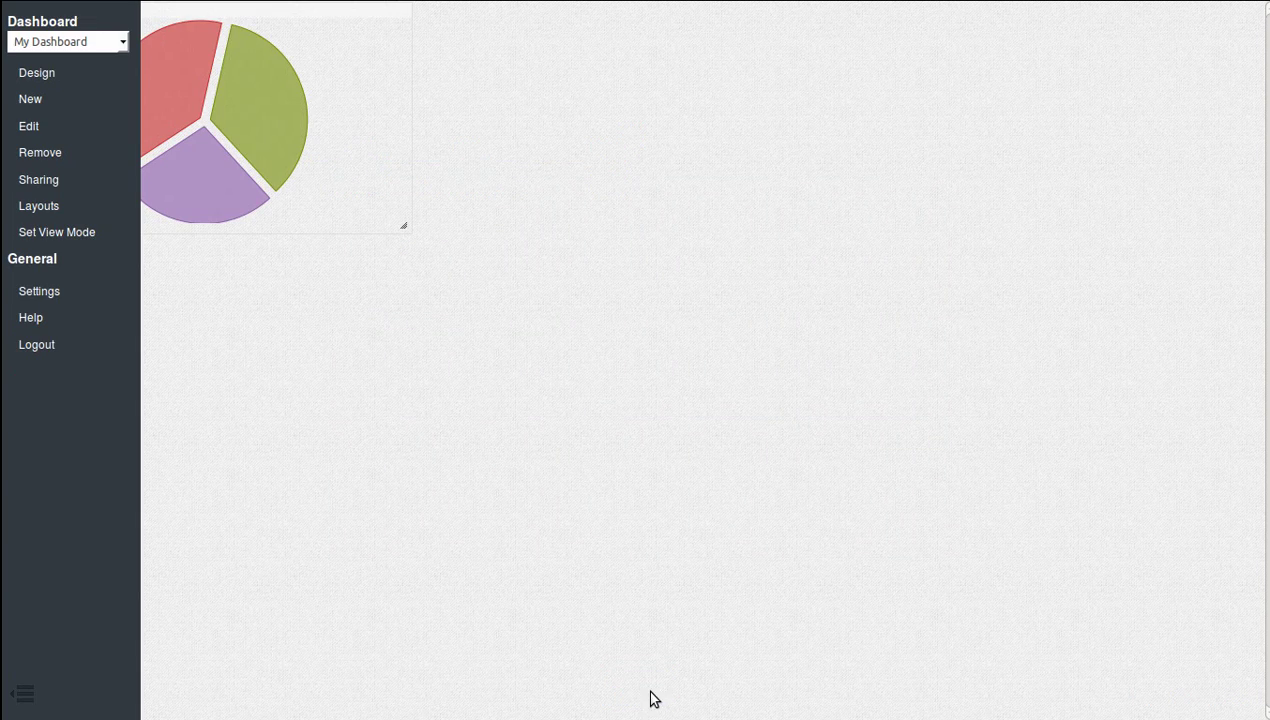
drag(269, 37, 604, 73)
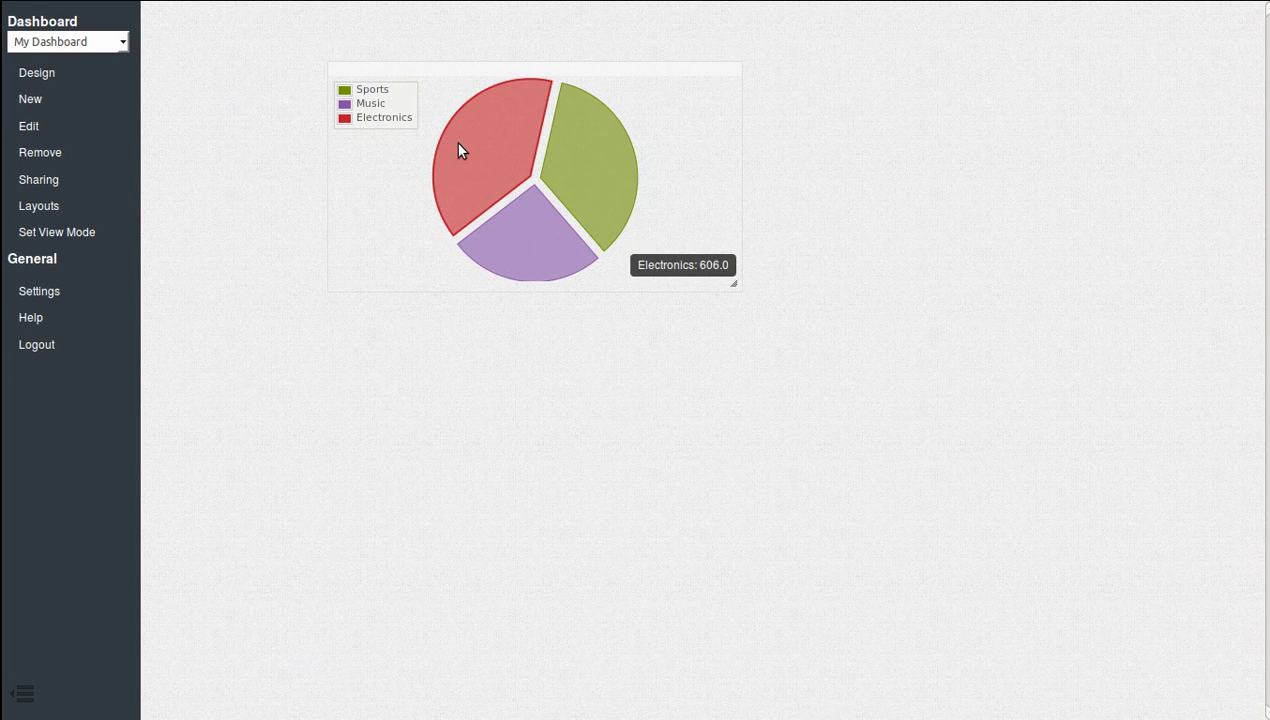
mouse_move(531, 237)
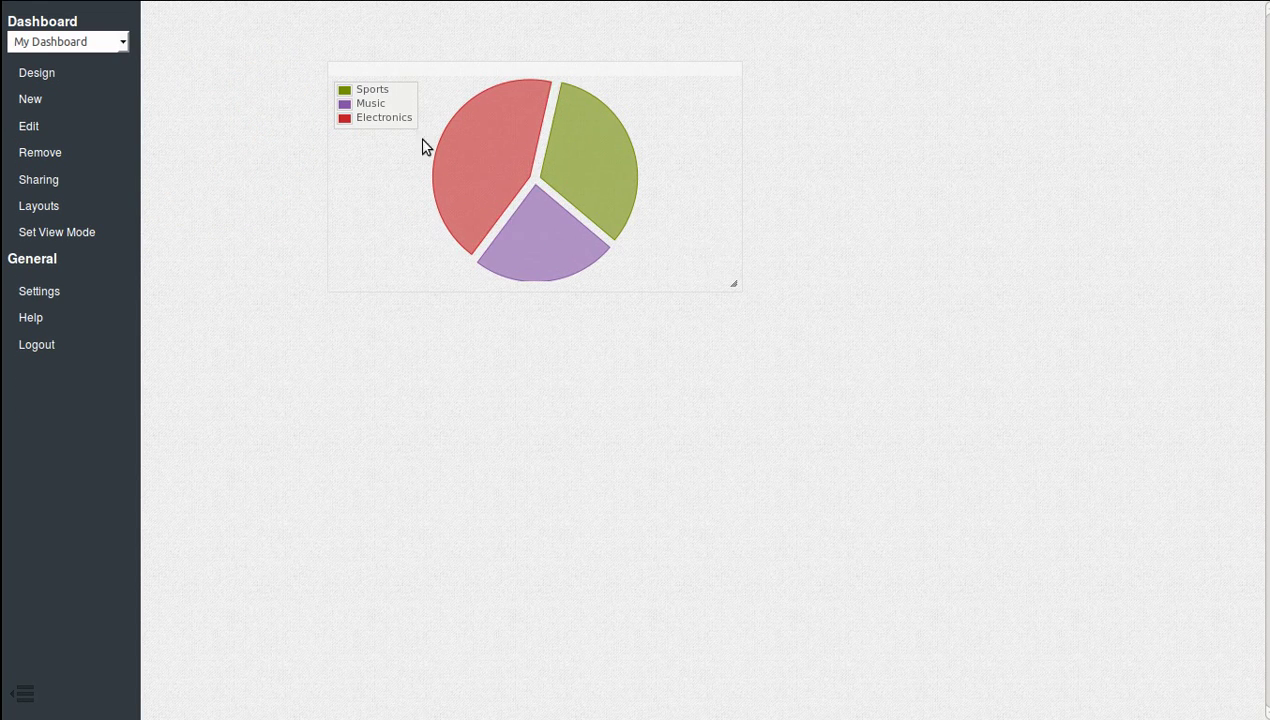
mouse_move(516, 155)
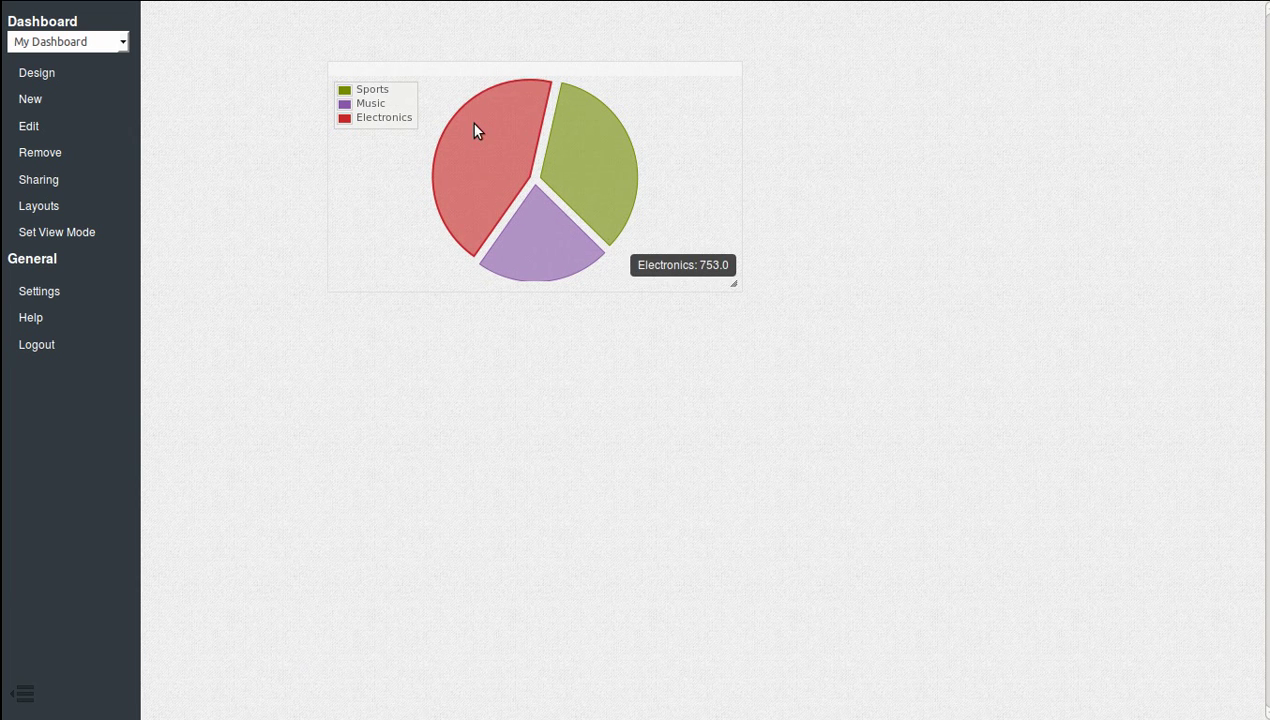
- Title the pie chart widget Sales by Category
click(358, 68)
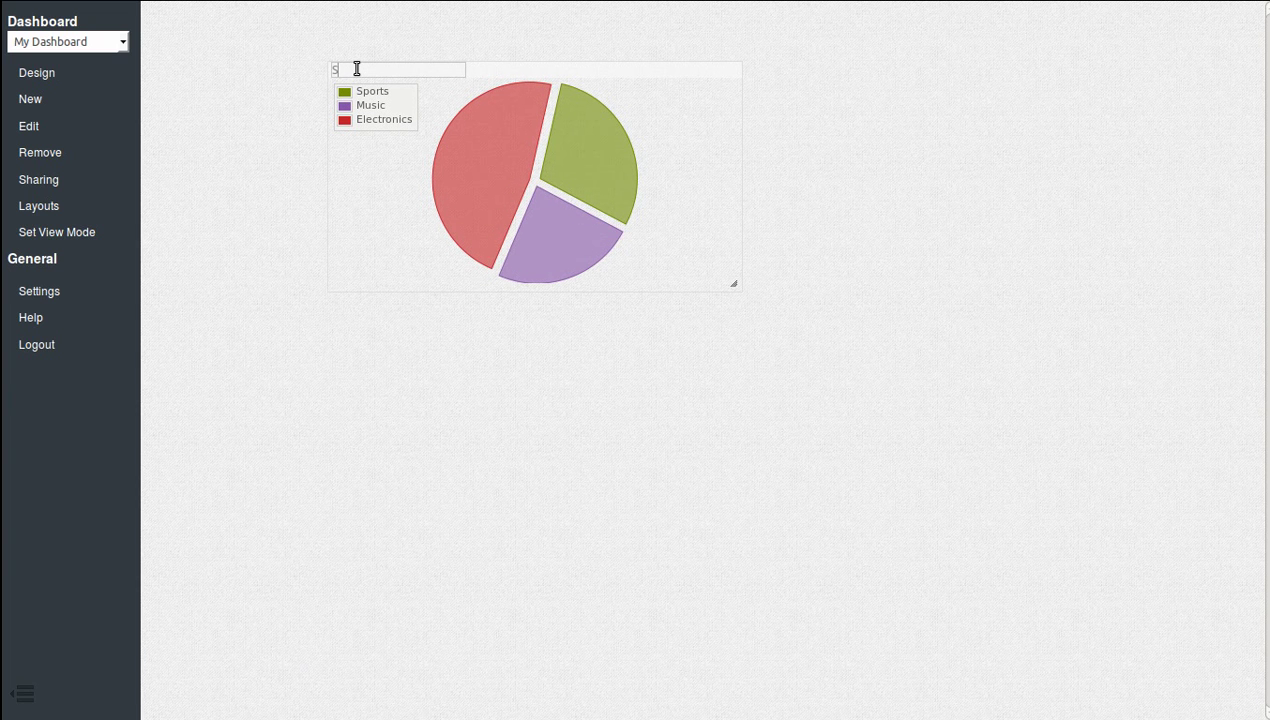
text(Sales by C)
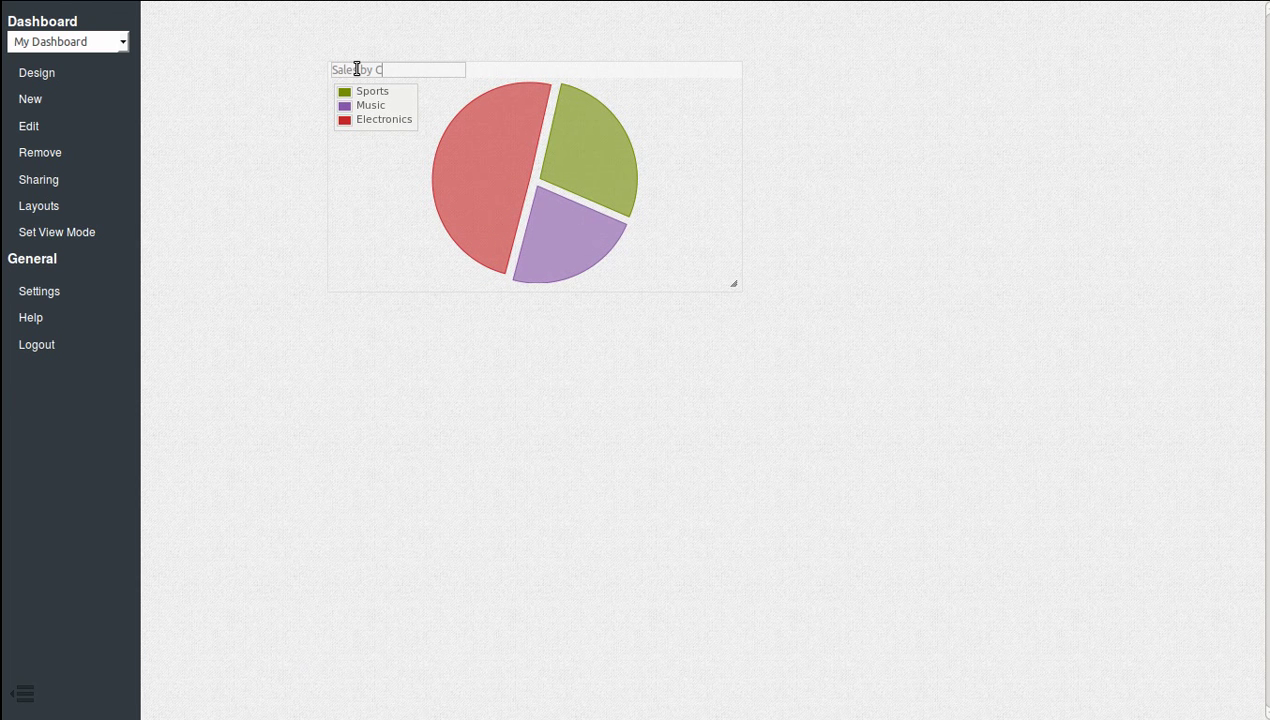
text(ategory)
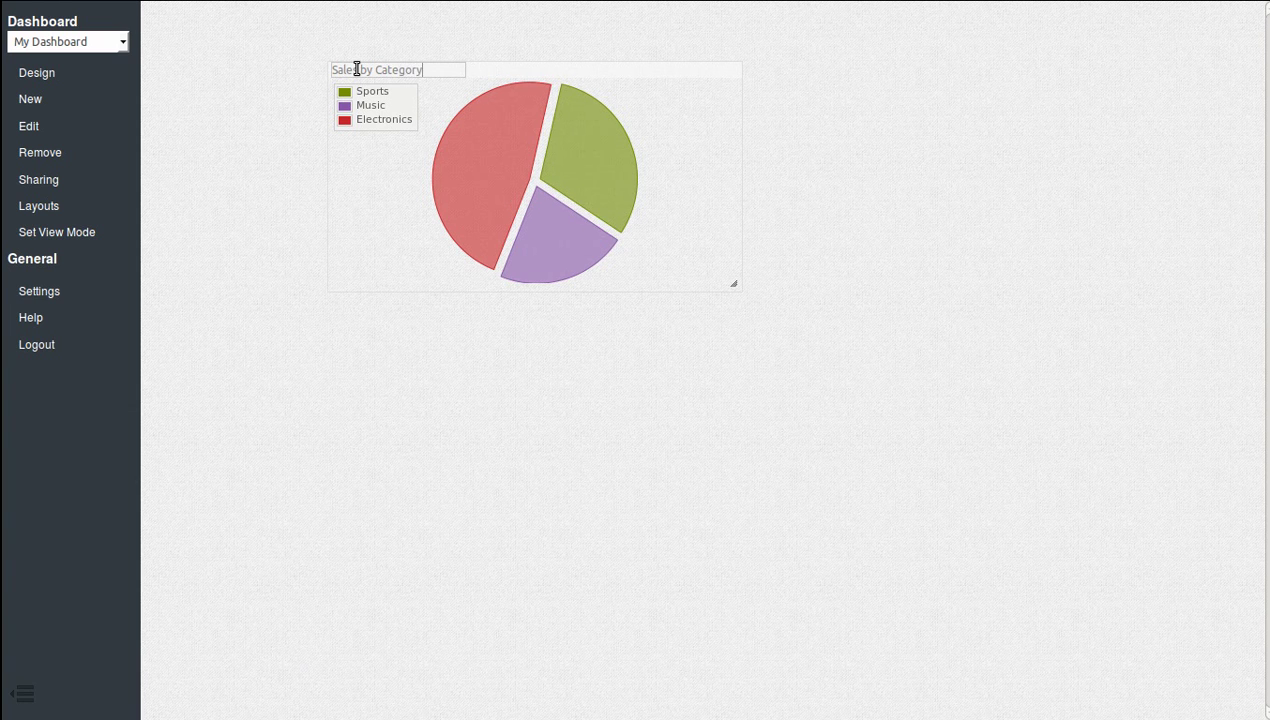
key(Return)
- Reposition and enlarge the pie chart widget, and apply the first single-pane layout to the dashboard
drag(461, 71, 481, 133)
drag(761, 343, 910, 487)
click(46, 206)
click(482, 285)
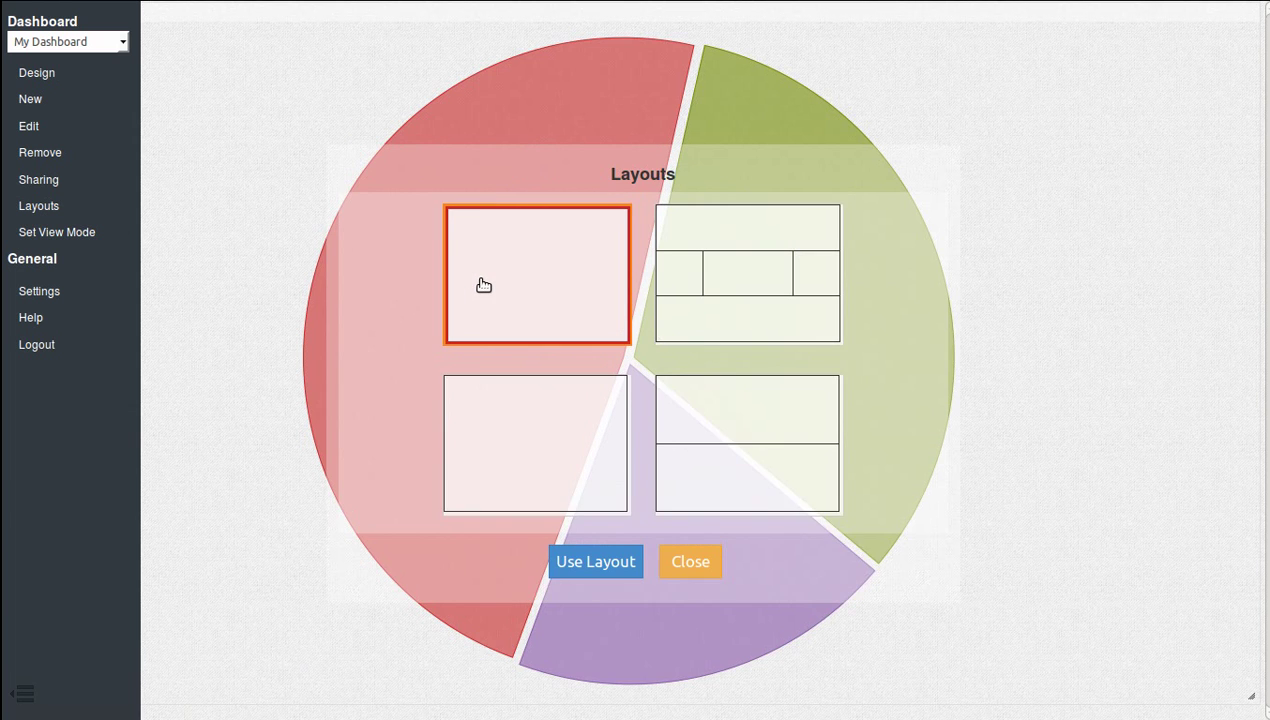
click(570, 562)
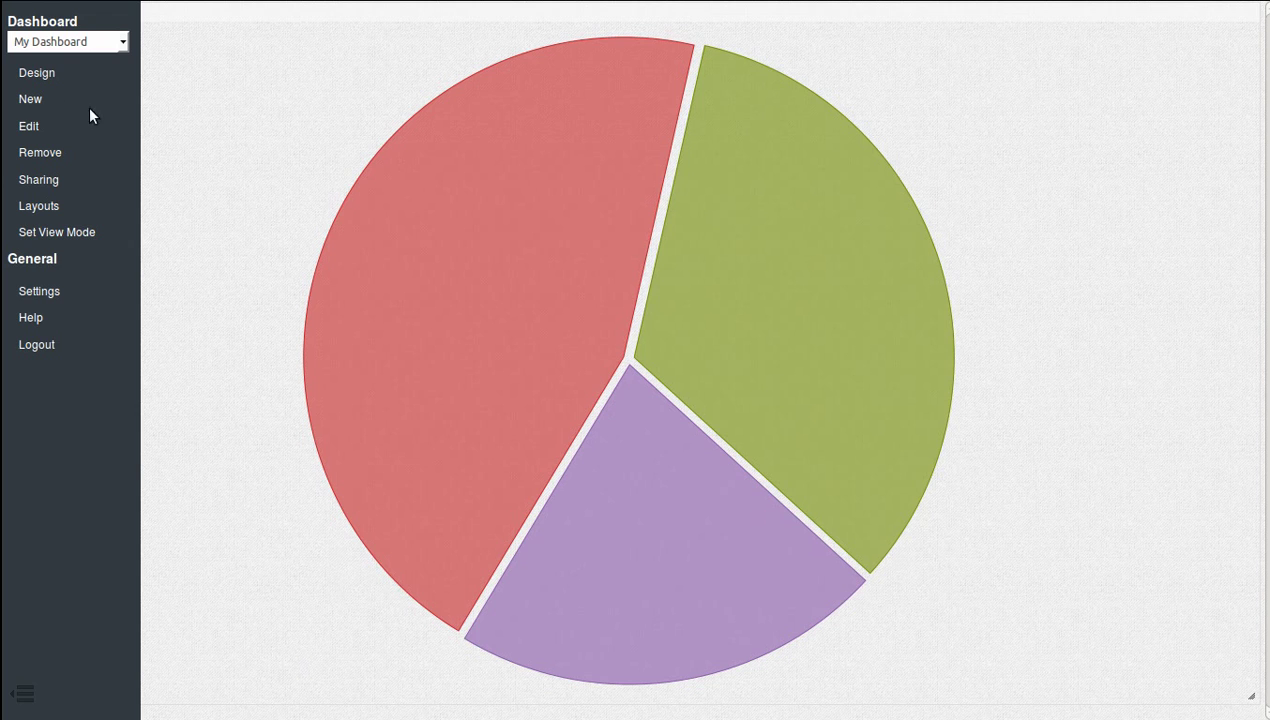
- Reopen the dashboard design, place a second Widget below Pie Chart and name it Bar Chart
click(45, 77)
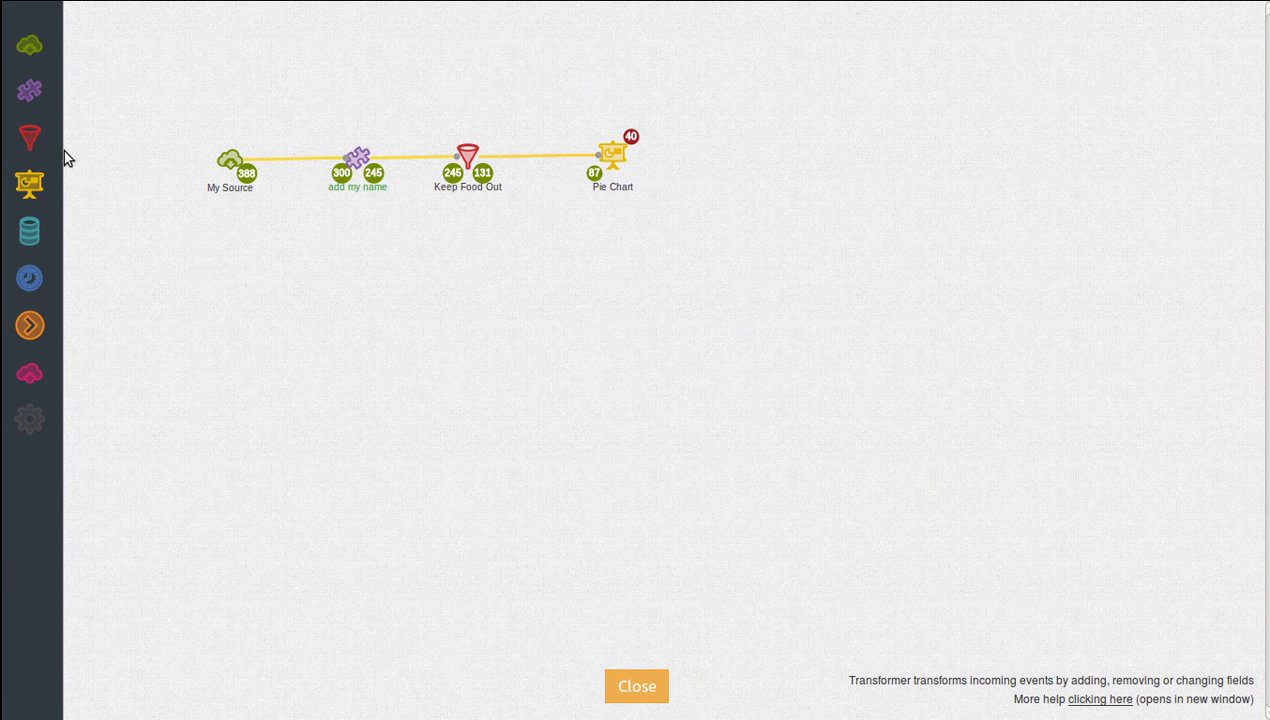
drag(32, 181, 603, 244)
click(609, 280)
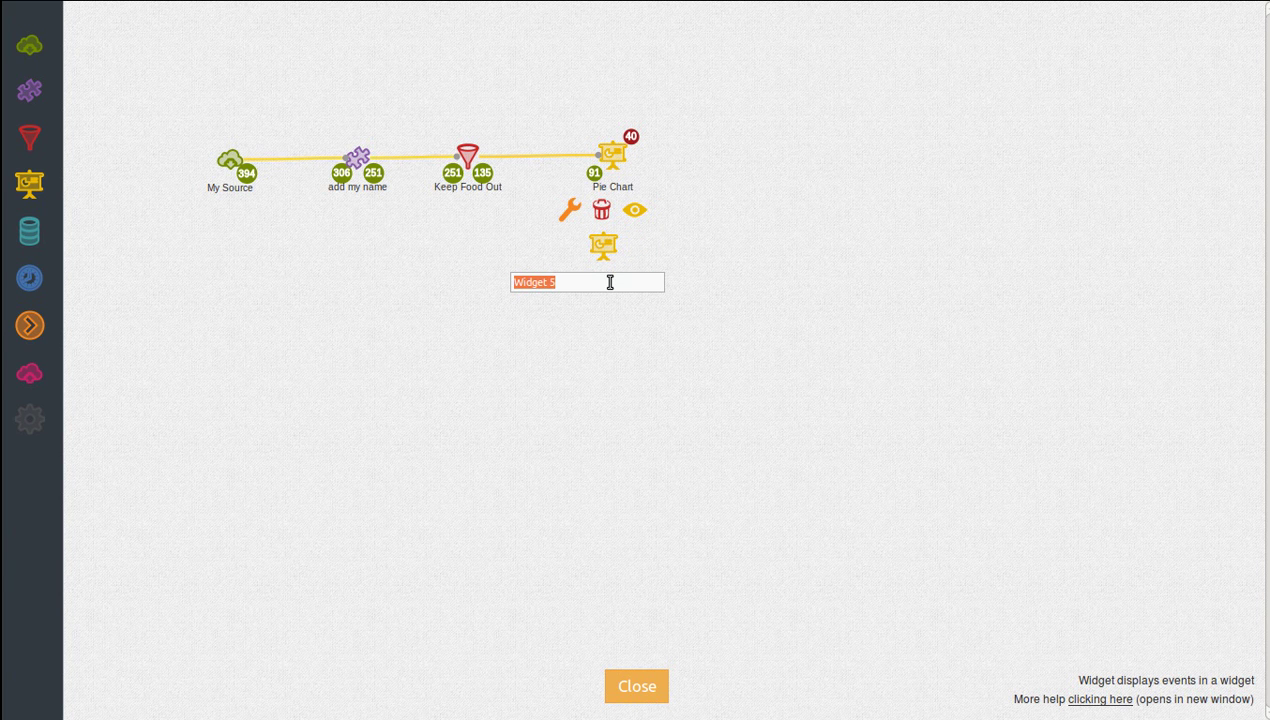
text(Bar Chart)
key(Return)
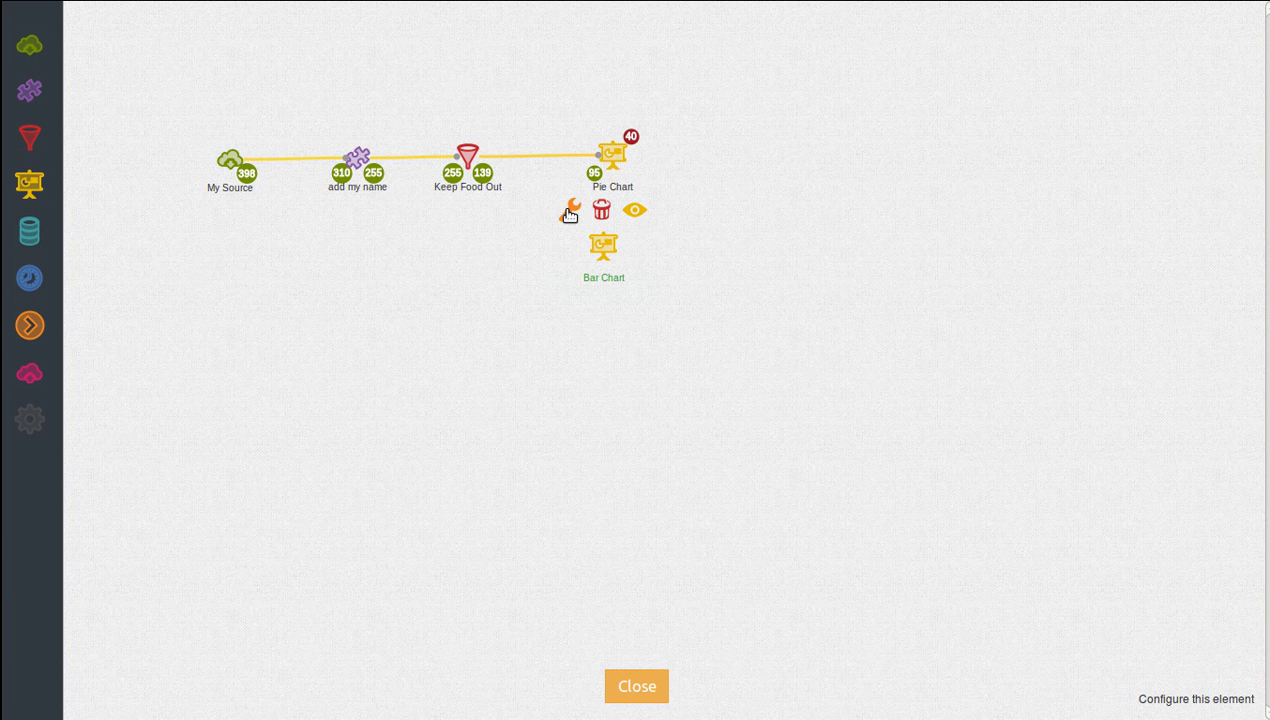
- Configure the Bar Chart widget with the type Bar Chart
click(568, 210)
click(752, 306)
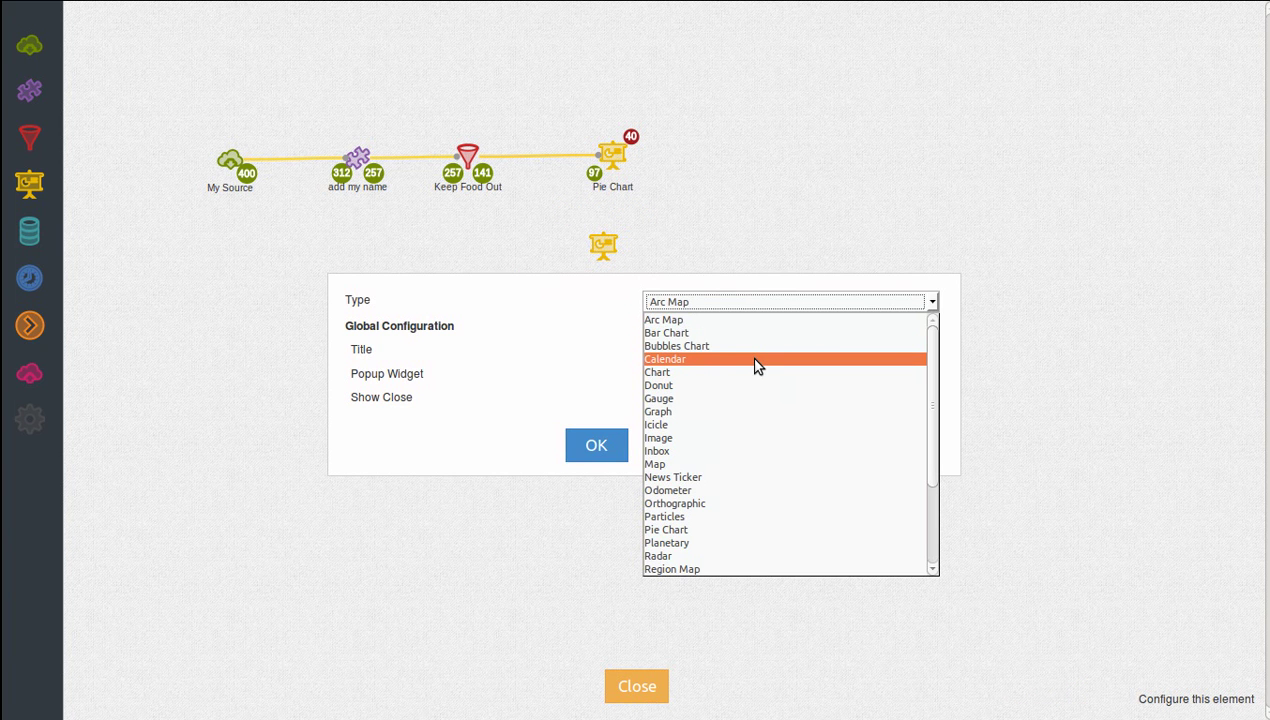
click(745, 333)
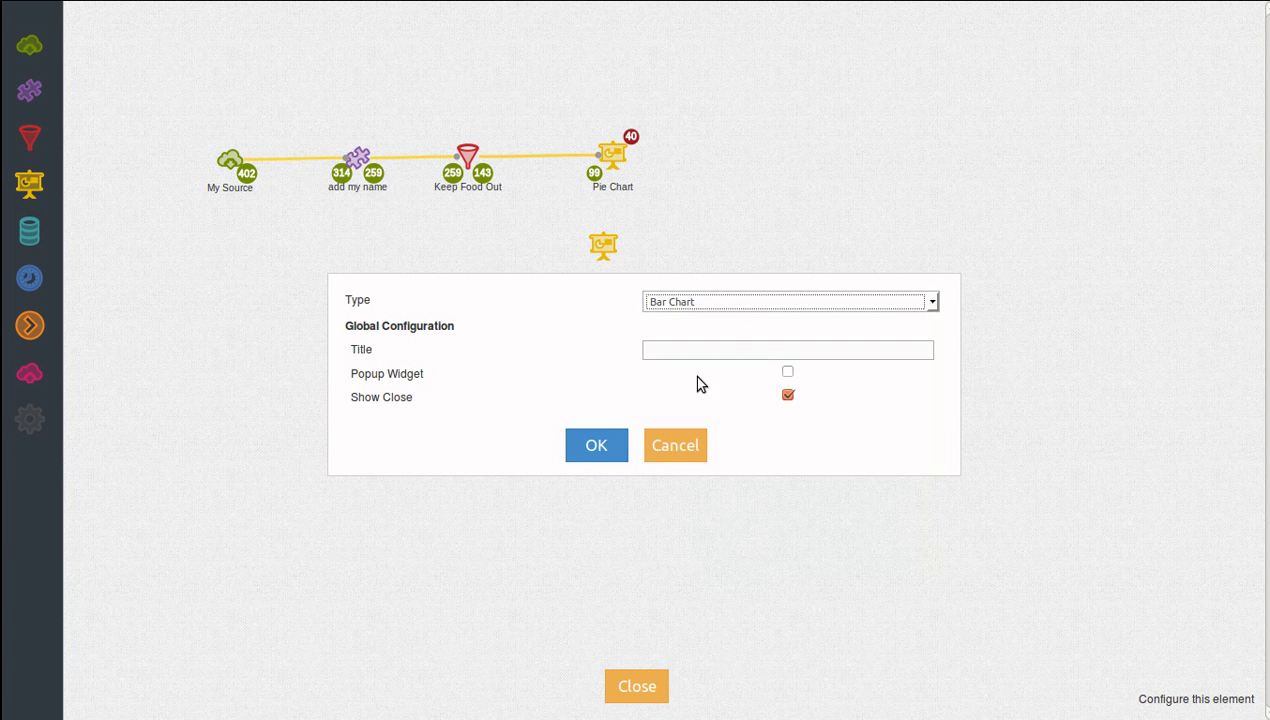
click(598, 441)
click(595, 440)
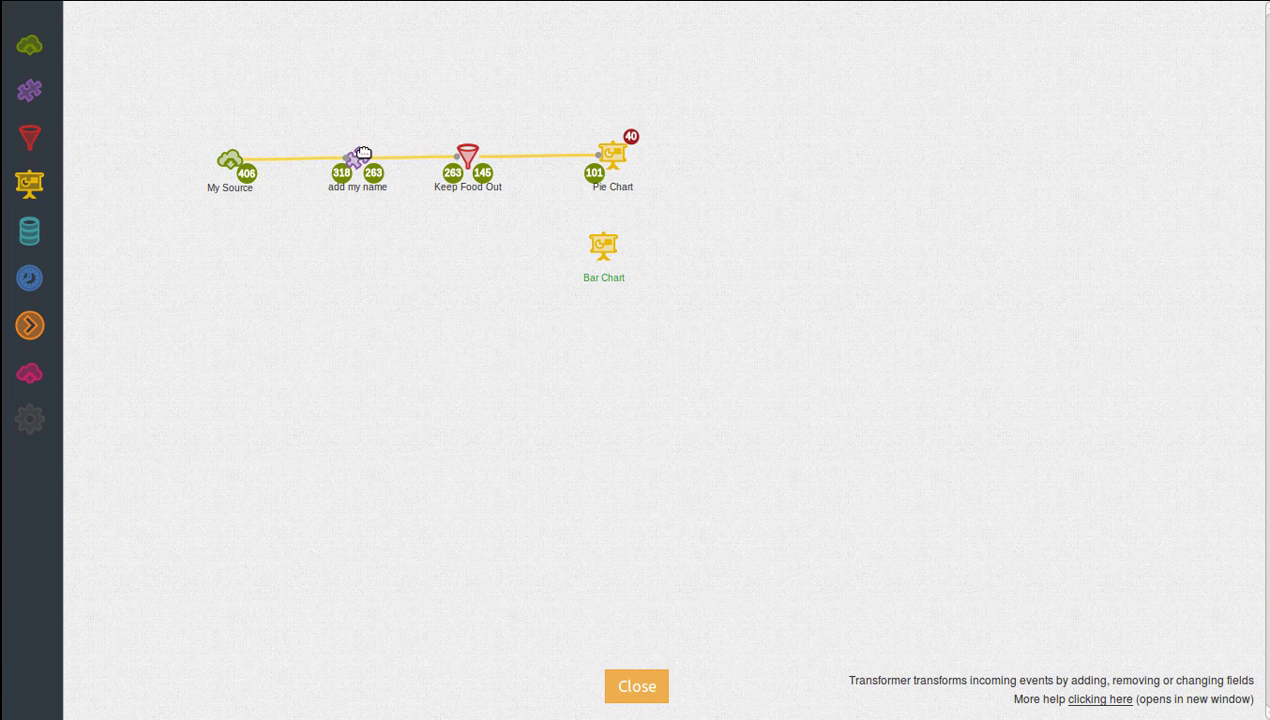
- Connect the output of the add my name transformer to the Bar Chart widget
mouse_move(360, 153)
drag(340, 124, 498, 275)
mouse_move(499, 275)
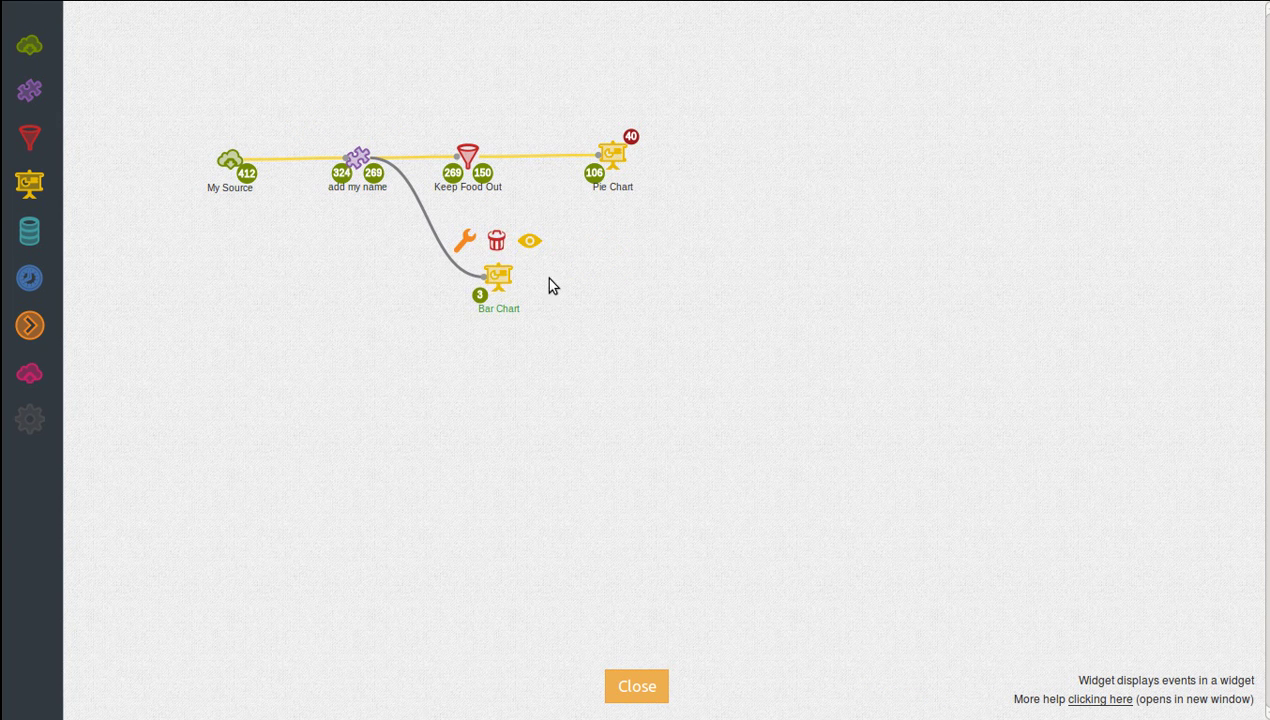
- Return to the dashboard and apply the first layout, with two full-height panes side by side
click(613, 685)
click(50, 206)
click(449, 259)
click(582, 562)
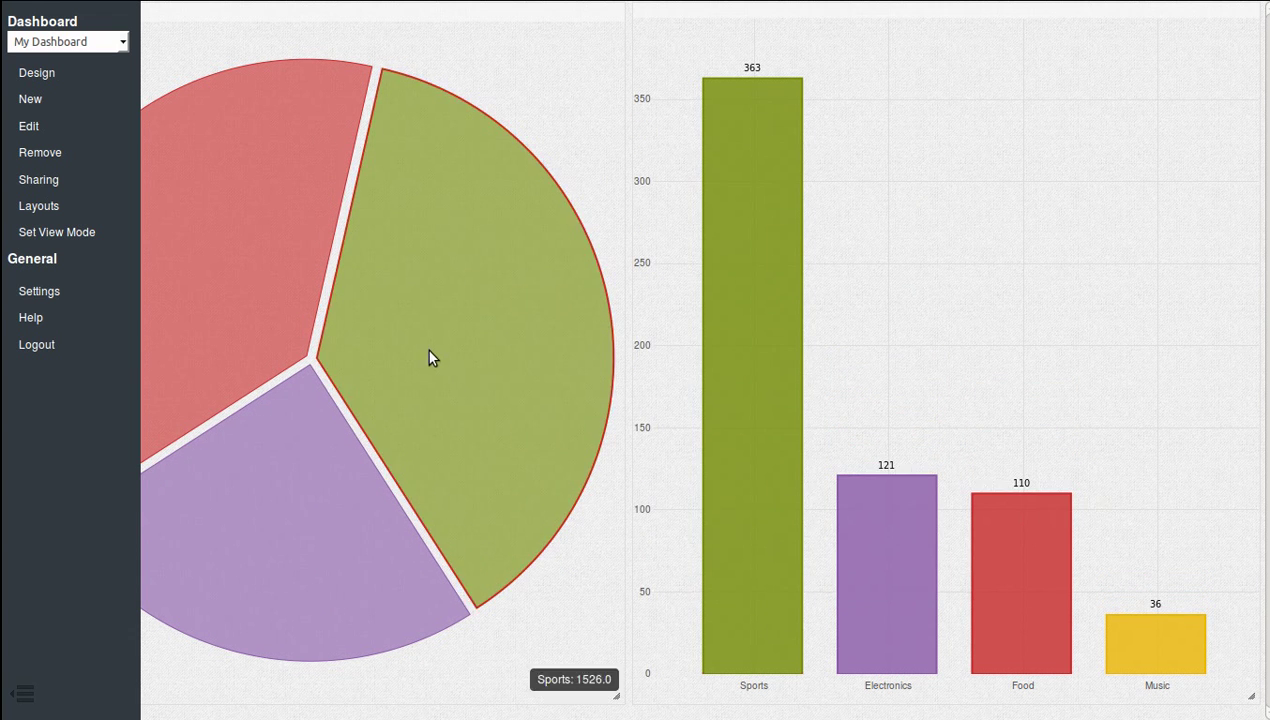
- Reopen the dashboard design, place a third Widget below Bar Chart and examine the event fields output by My Source
click(44, 70)
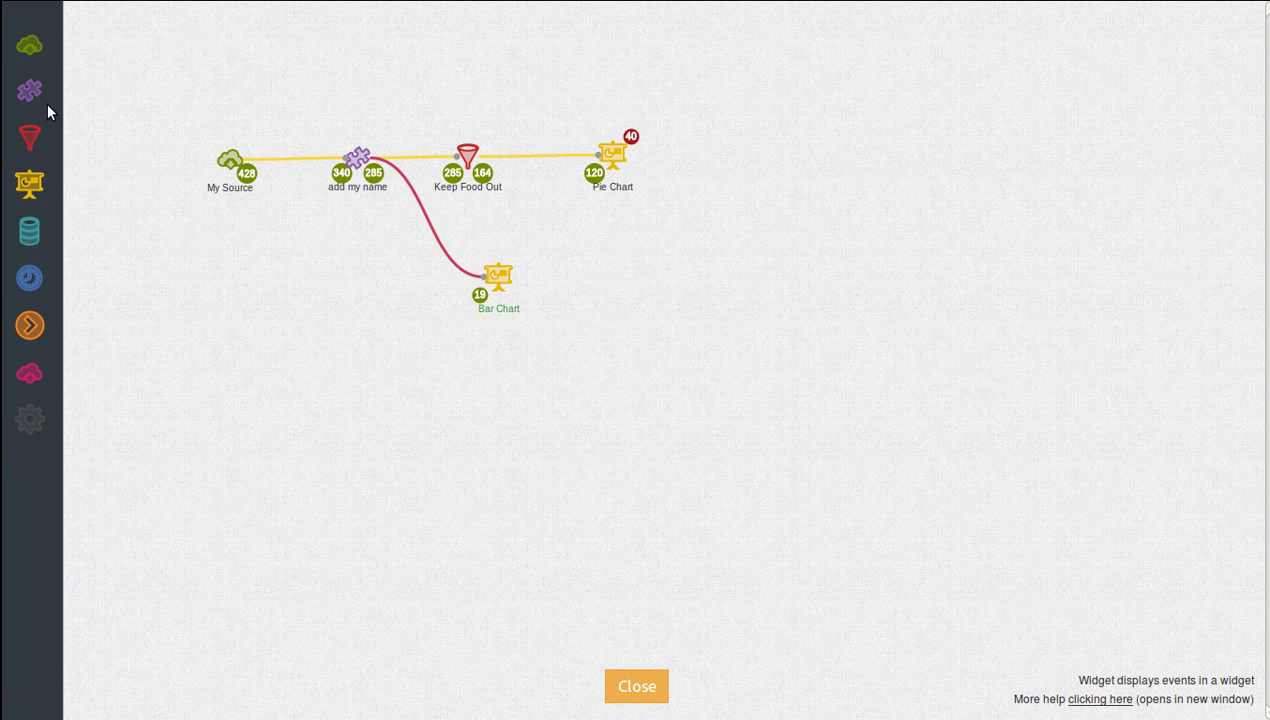
drag(29, 183, 499, 366)
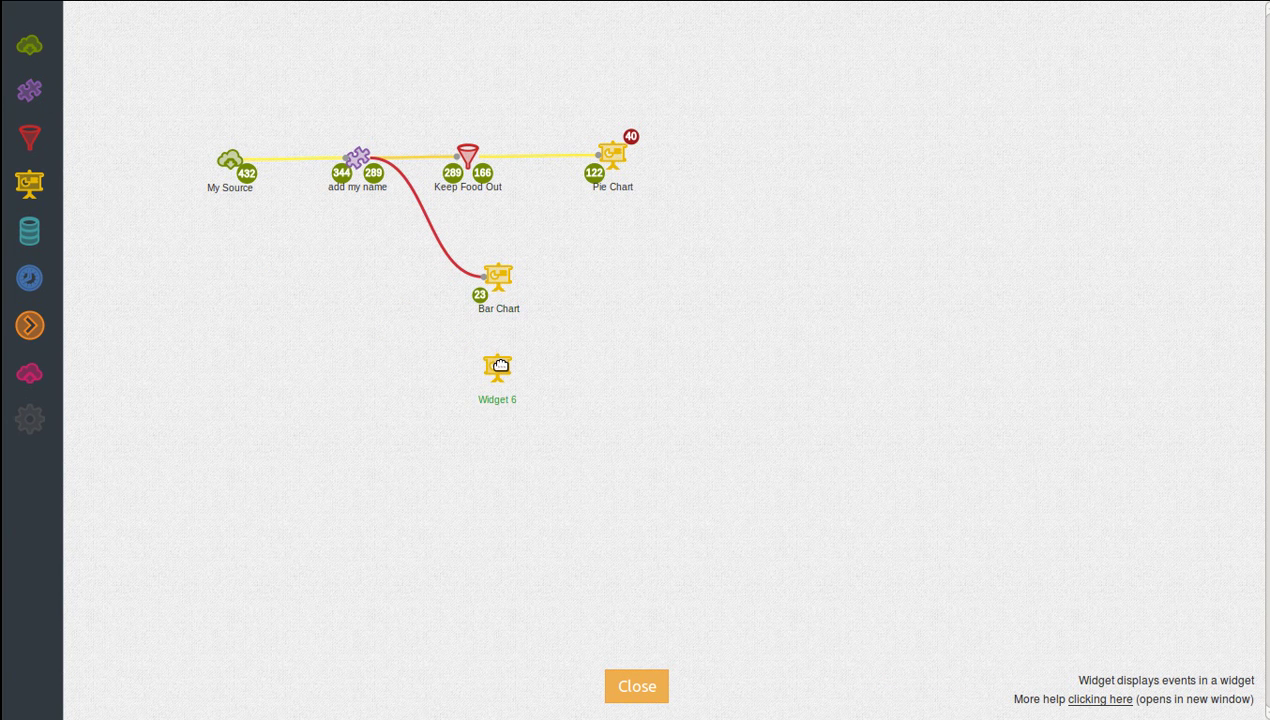
click(246, 178)
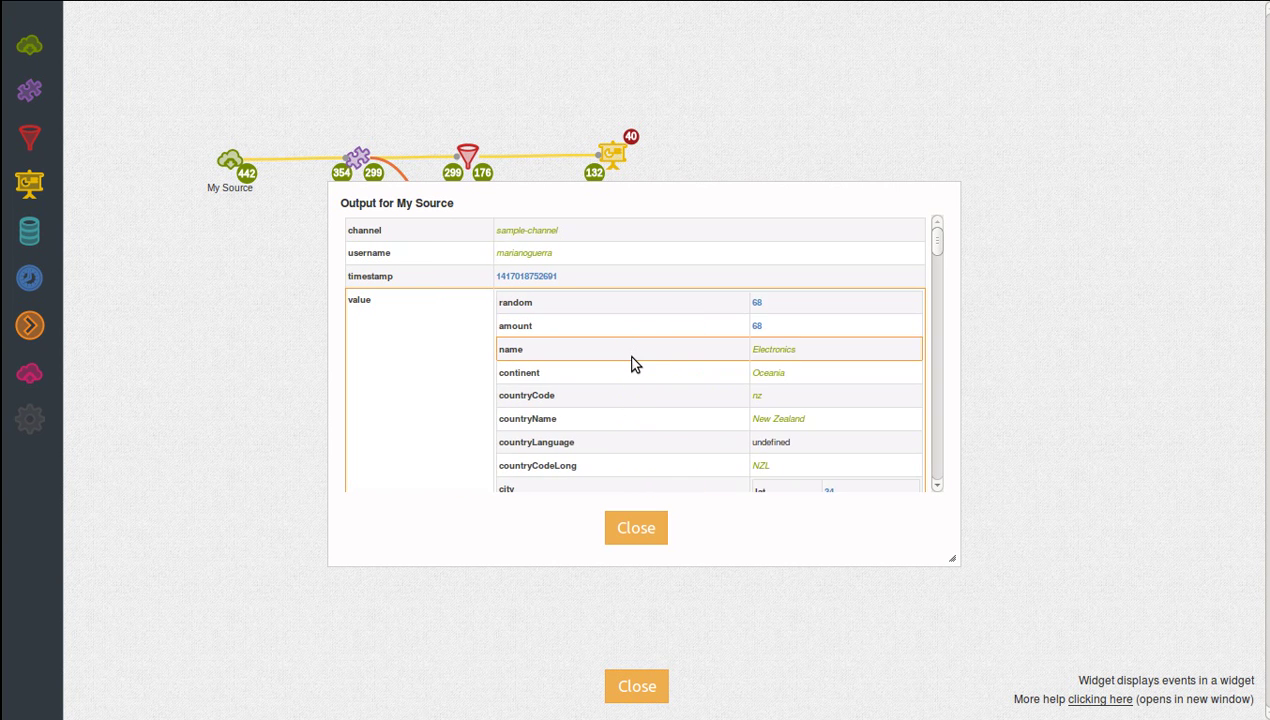
scroll(632, 364, down, 2)
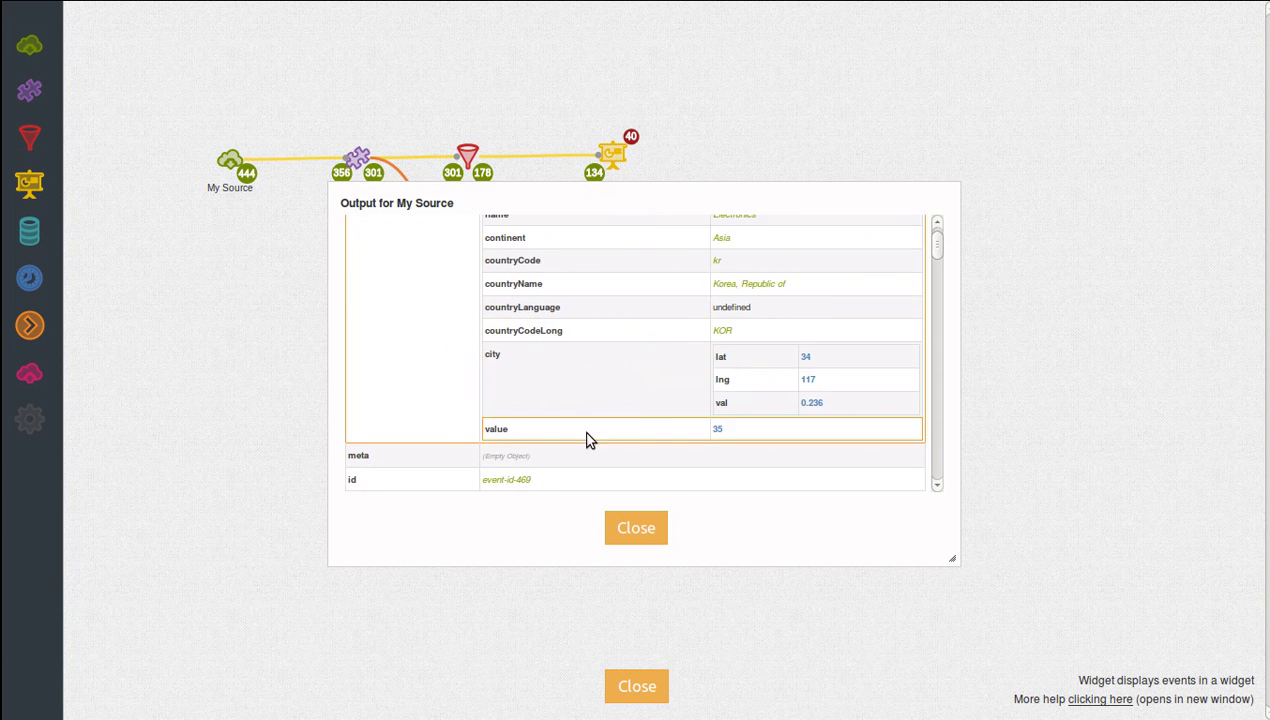
click(634, 530)
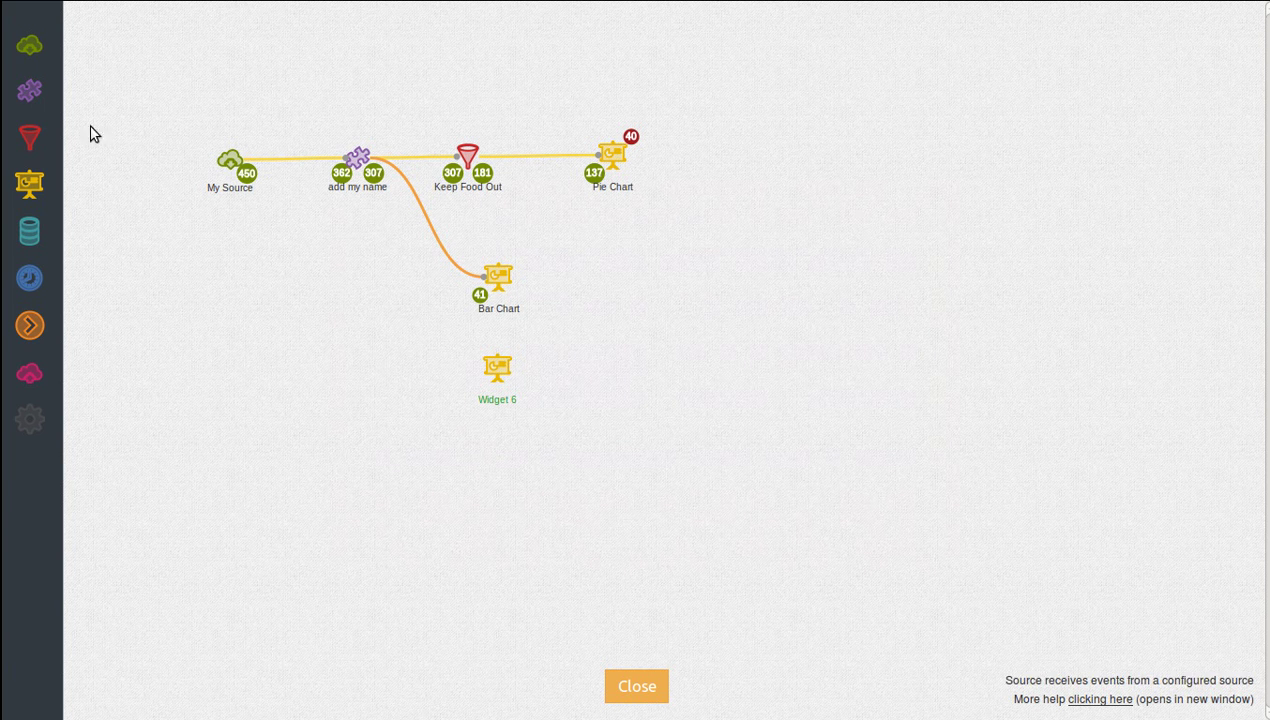
- Place a Transformer below add my name and insert the required blocks of the Chart widget template into its configuration
drag(28, 92, 340, 285)
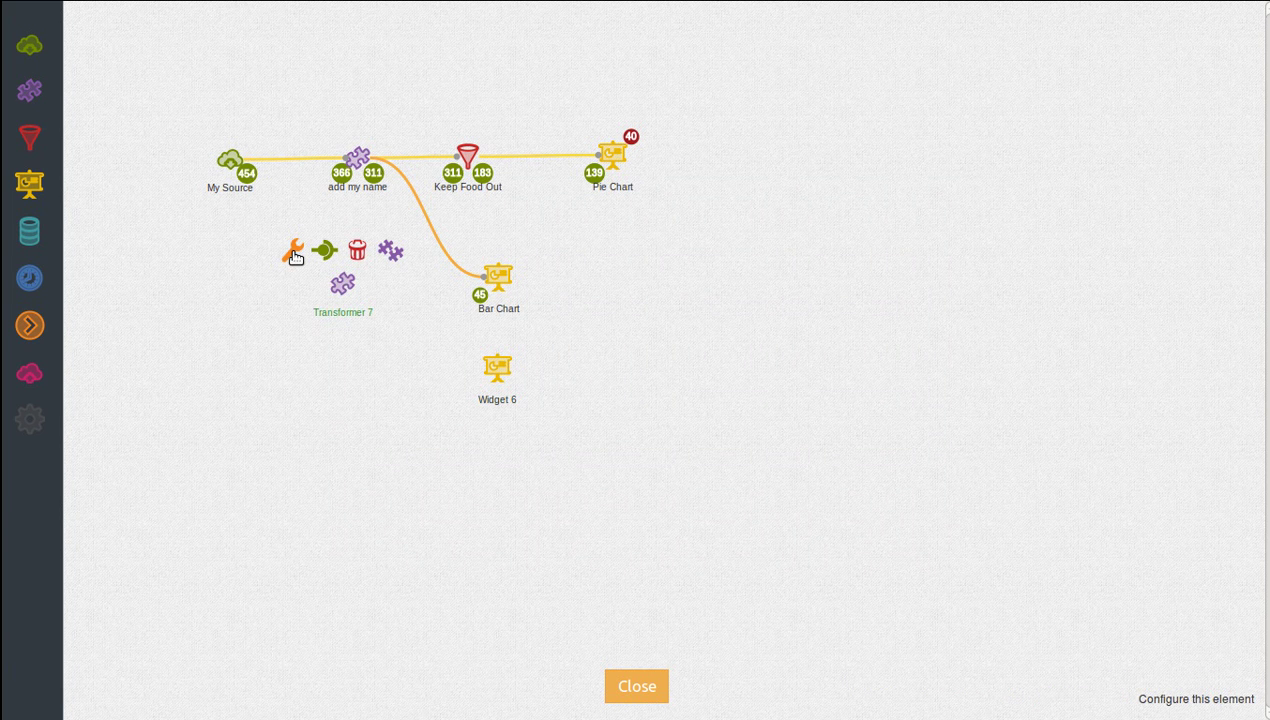
click(294, 253)
click(24, 262)
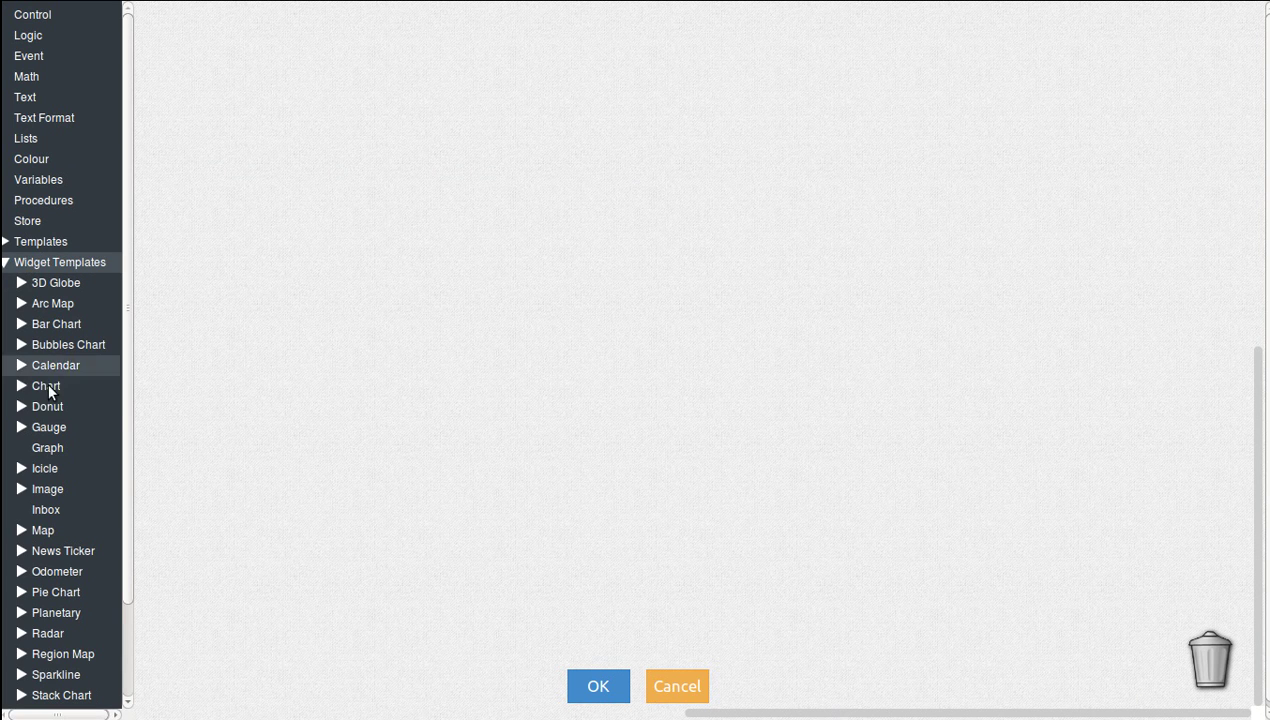
click(44, 393)
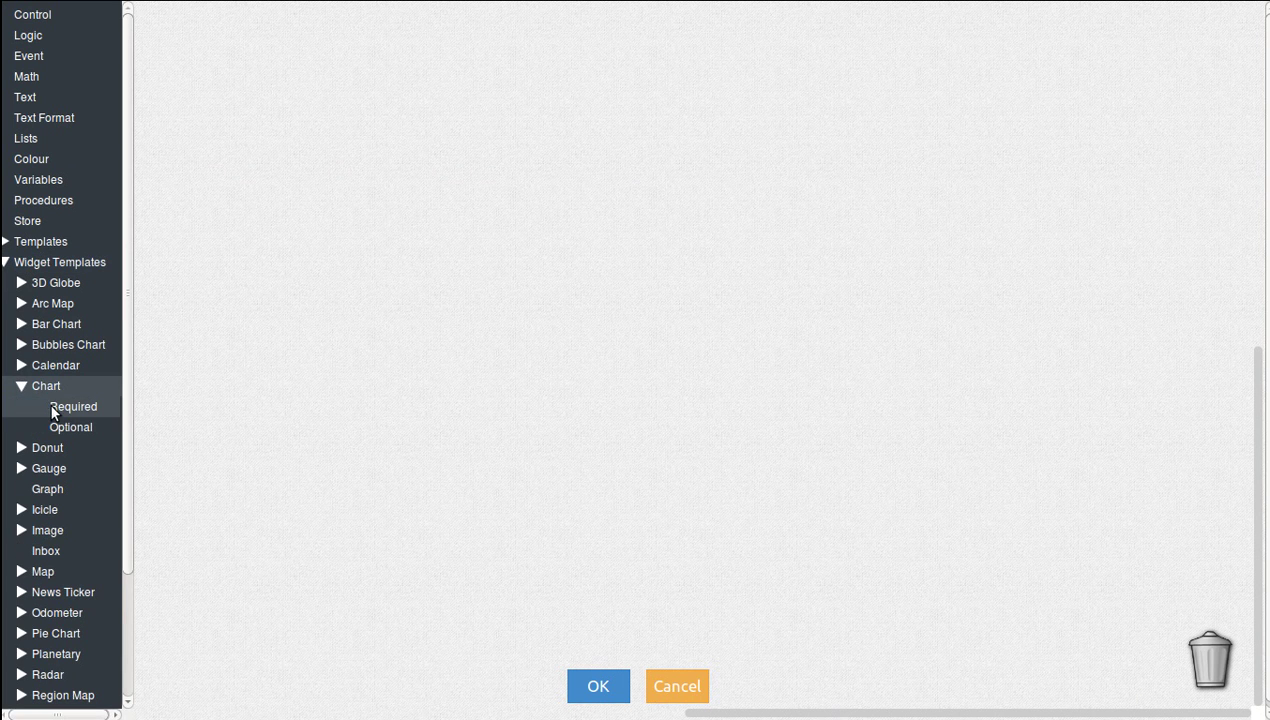
click(56, 407)
drag(172, 101, 236, 114)
- Make the transformer's val field read the value field named value
click(460, 118)
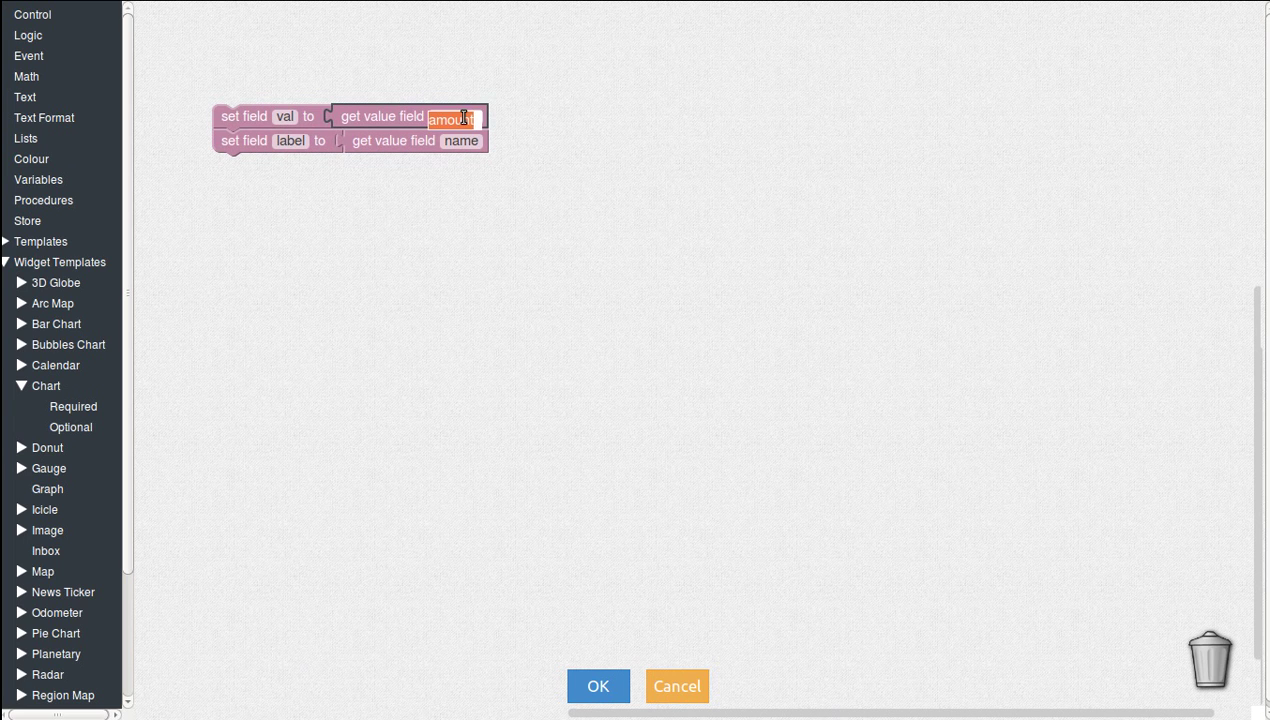
text(value)
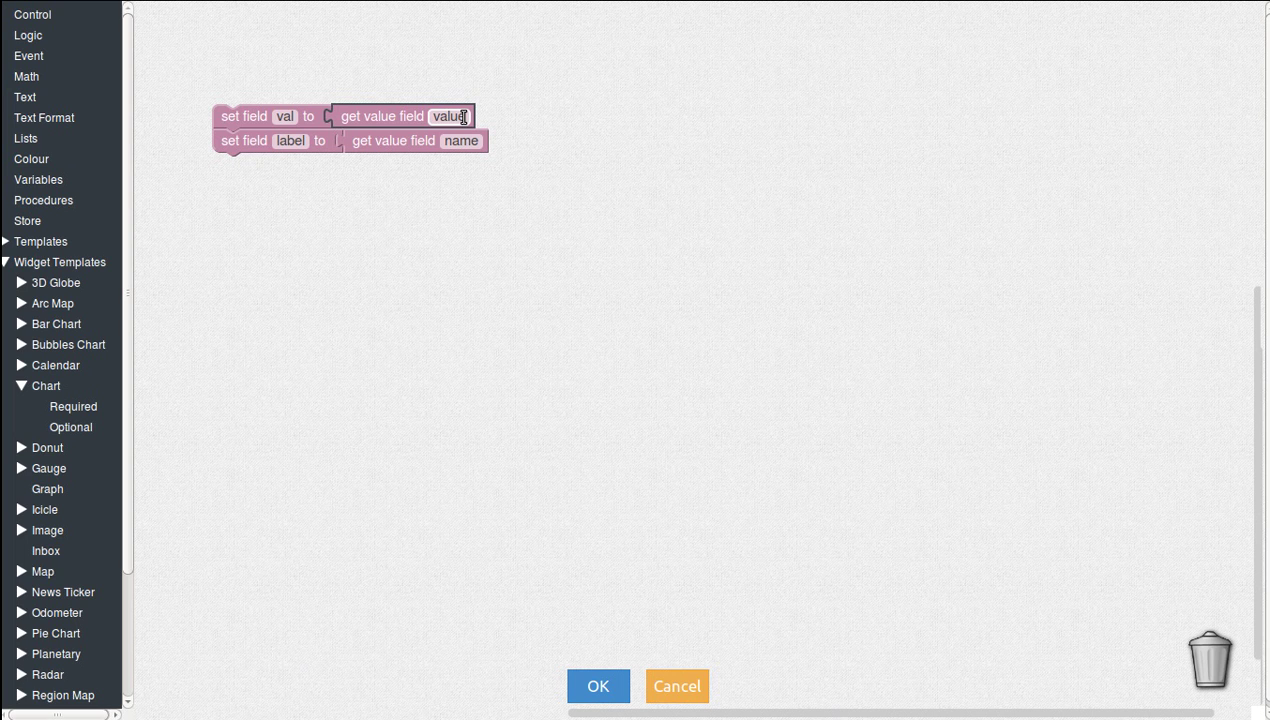
key(Return)
- Replace the label field's source with a text block reading Value and accept the transformer configuration
click(368, 143)
key(Delete)
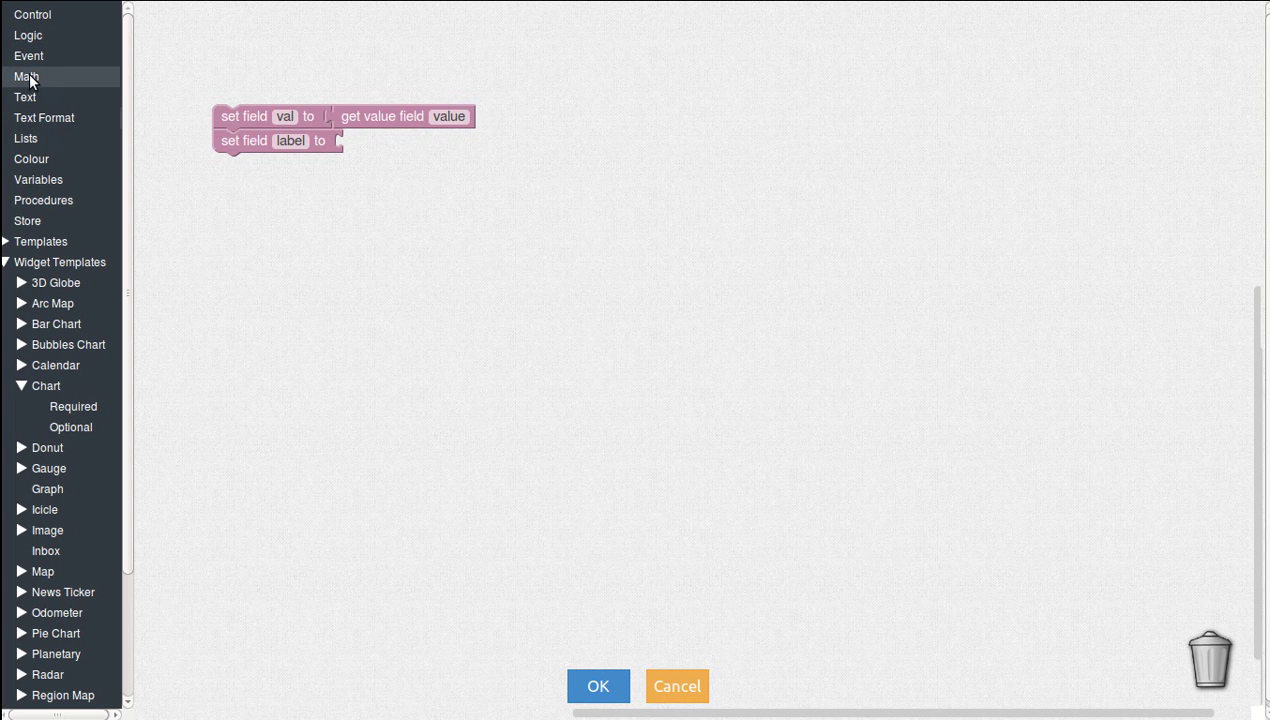
click(28, 98)
drag(158, 28, 343, 140)
click(385, 141)
text(Value)
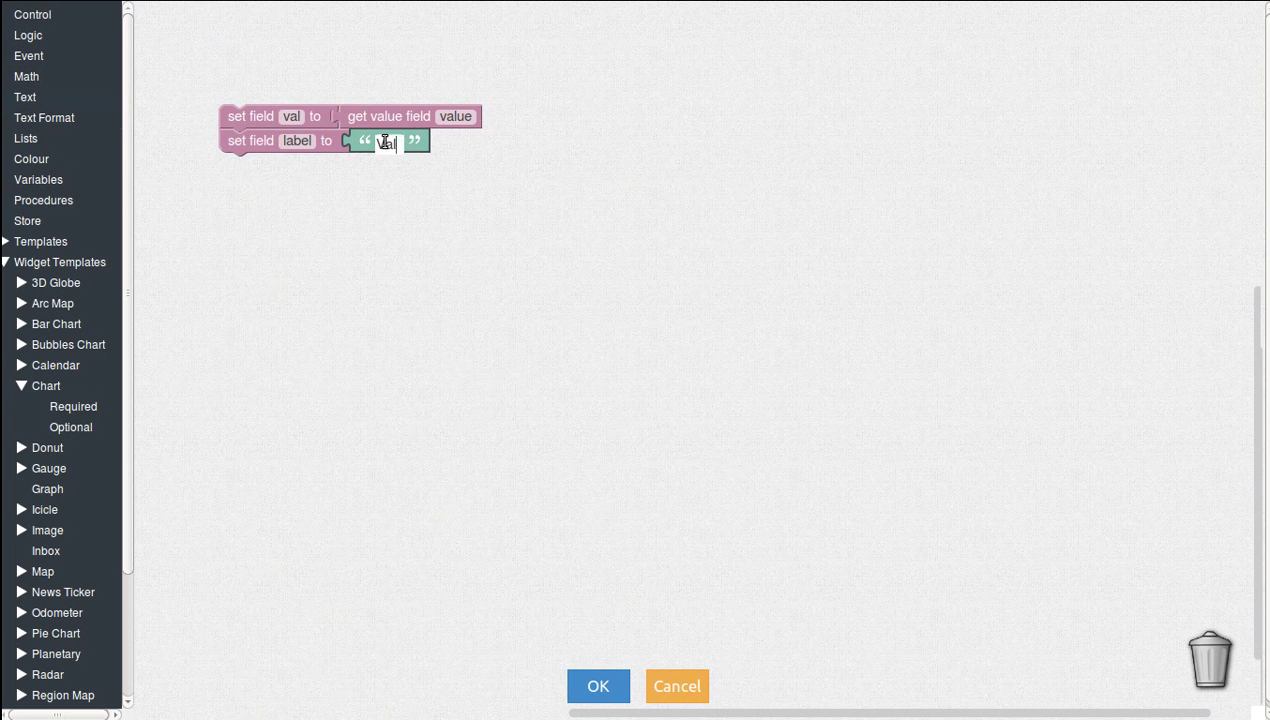
click(528, 502)
click(600, 687)
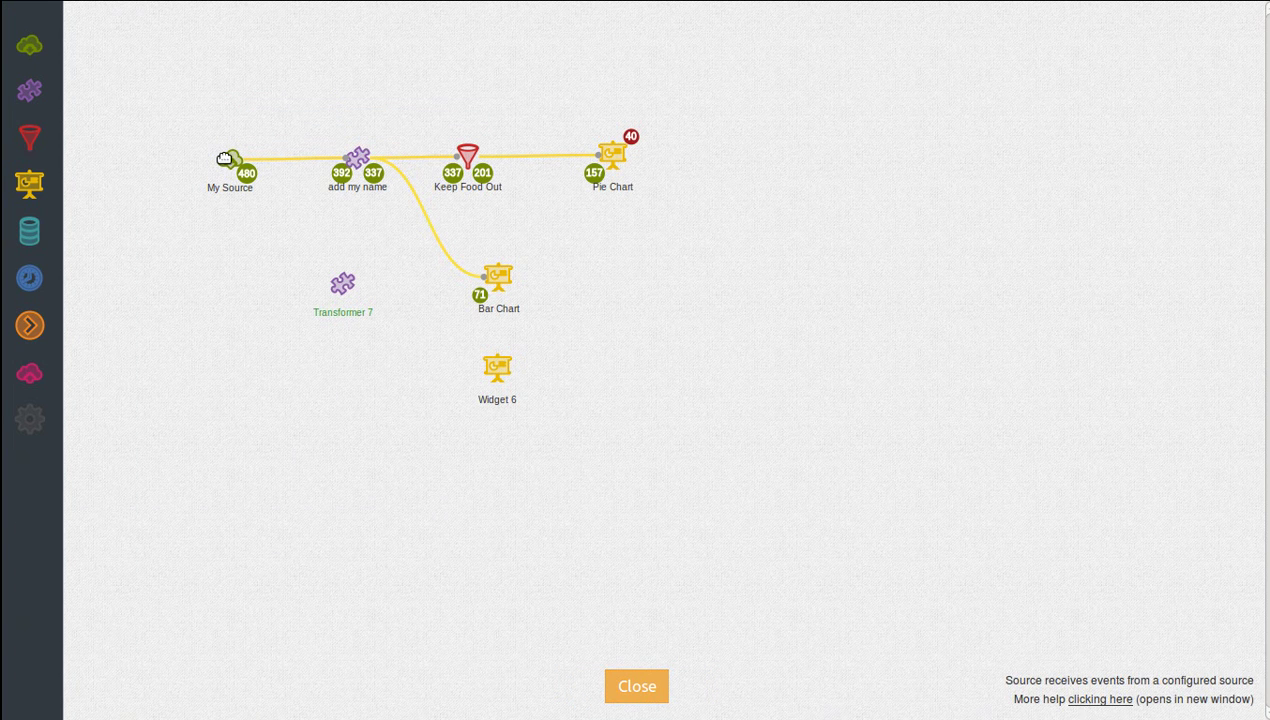
- Connect My Source to the new transformer and the transformer to the unconfigured widget below Bar Chart
click(222, 153)
drag(212, 127, 497, 366)
click(342, 283)
click(659, 683)
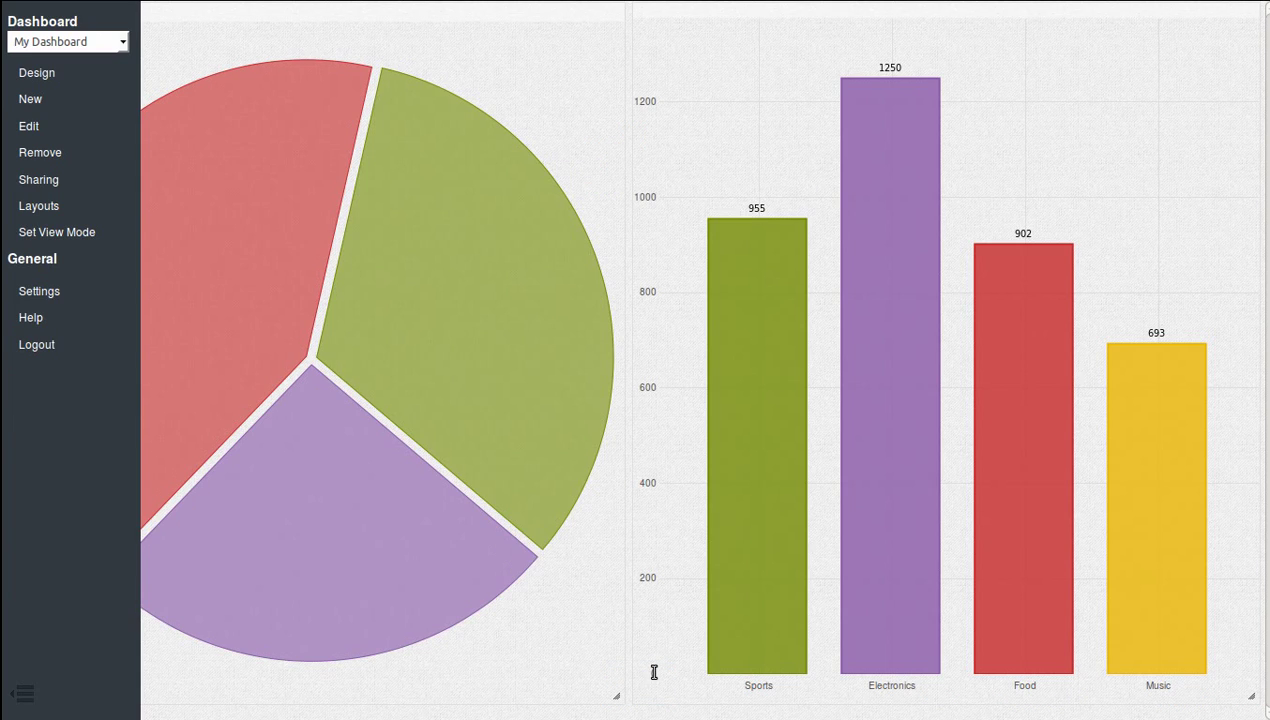
click(27, 206)
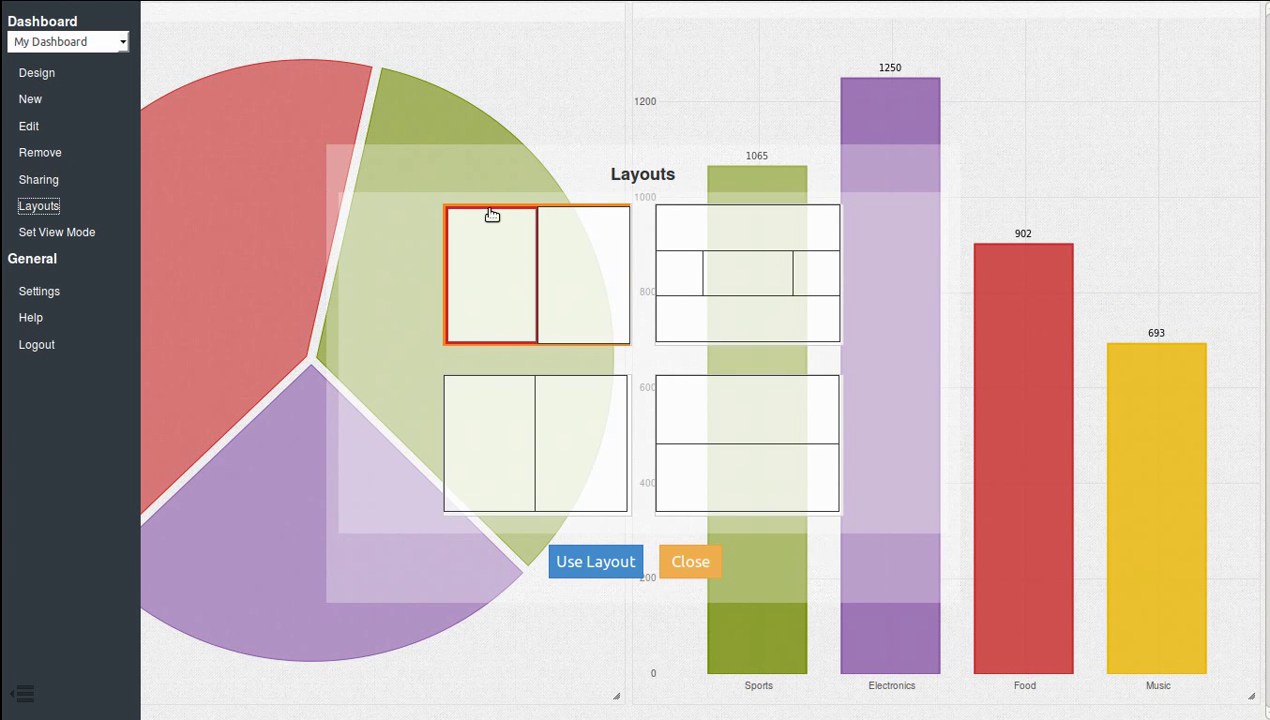
click(713, 573)
click(27, 74)
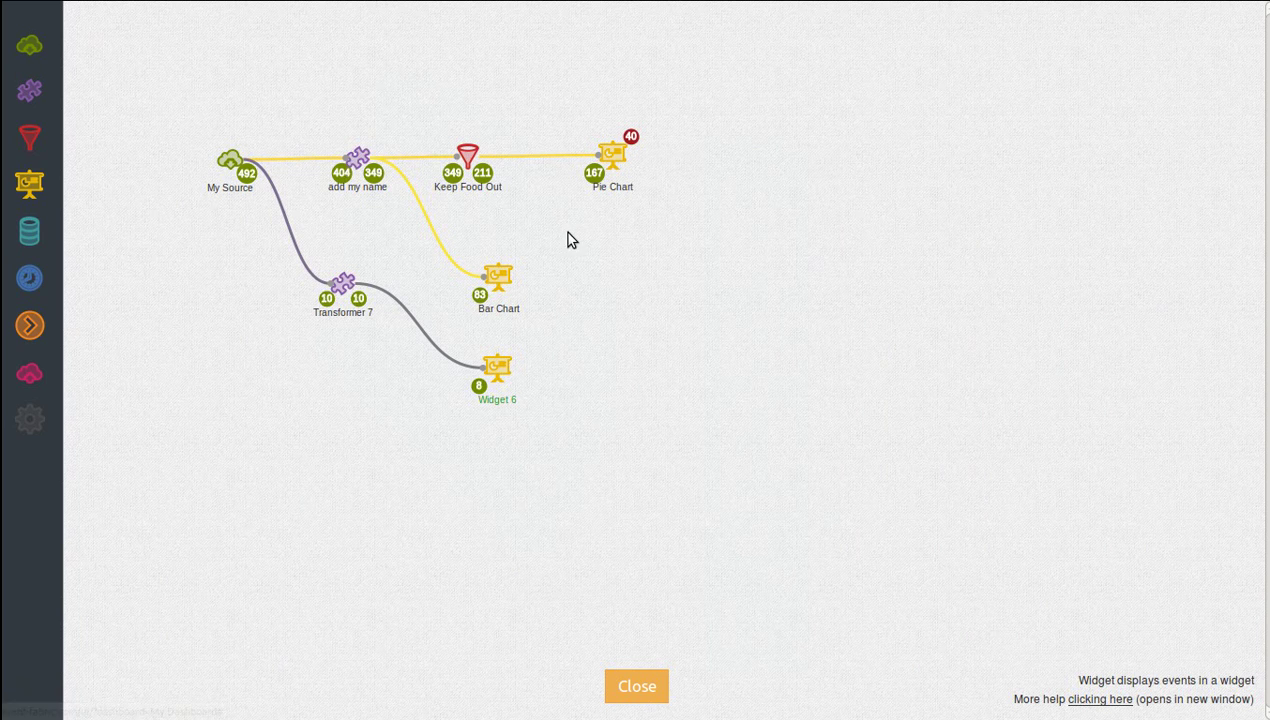
- Configure the widget below Bar Chart with the type Chart
mouse_move(498, 372)
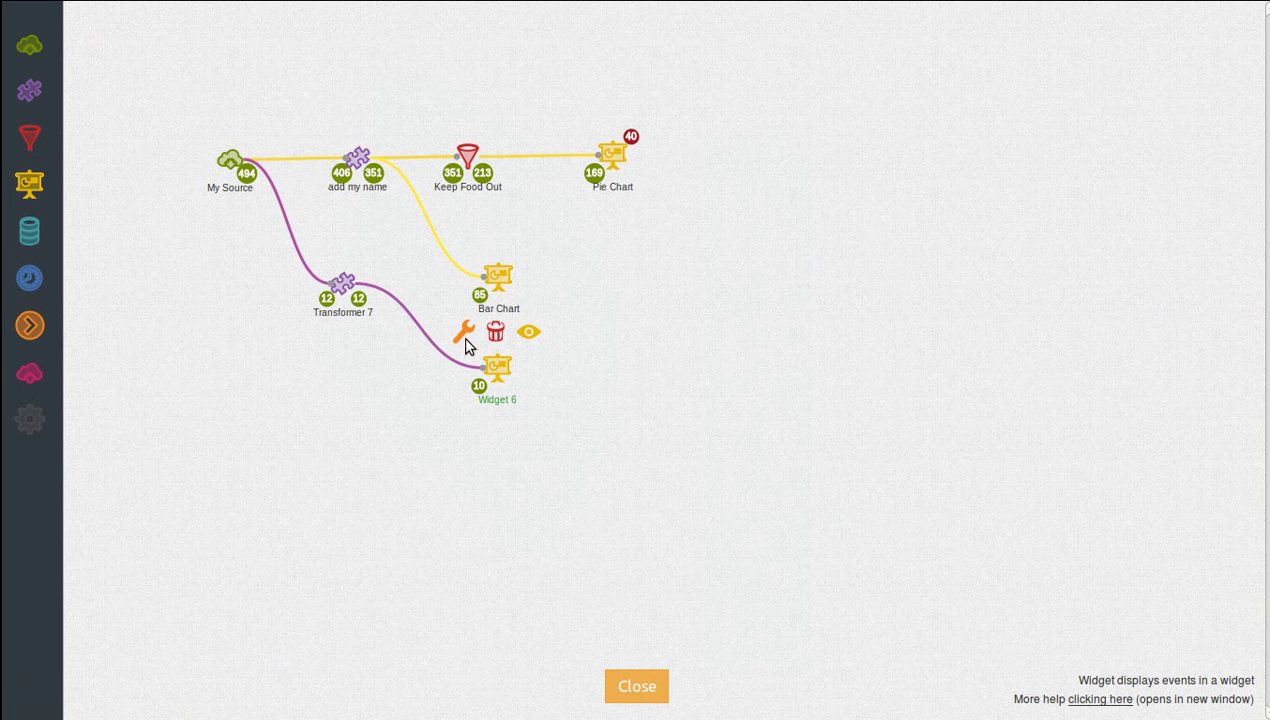
click(465, 336)
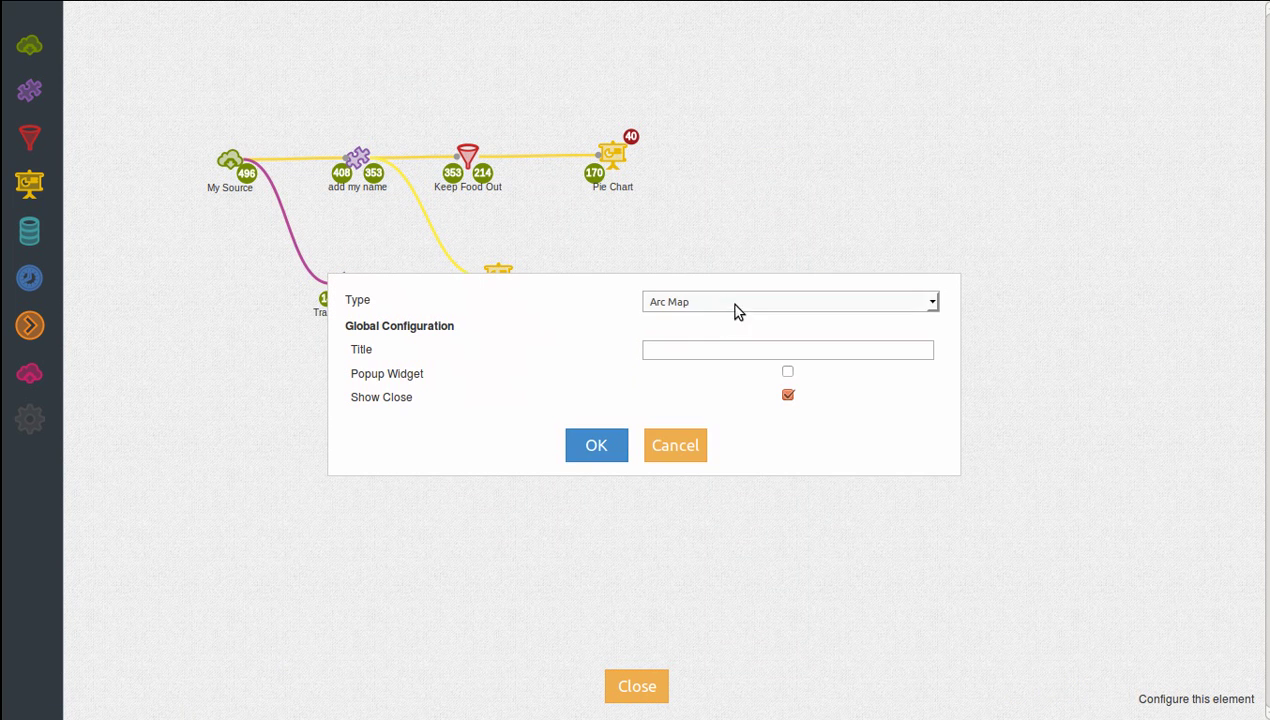
click(736, 303)
click(726, 372)
click(617, 446)
click(611, 463)
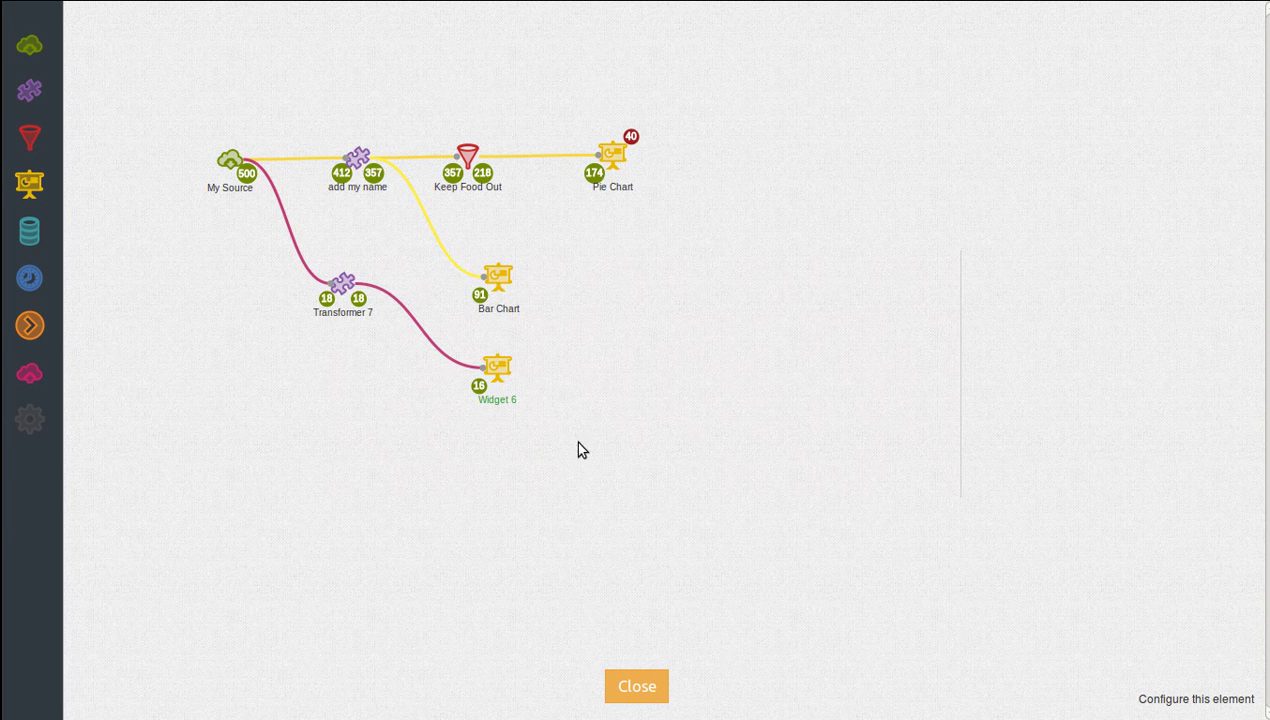
- Rename the widget below Bar Chart as Chart
click(499, 404)
key(ctrl+a)
text(Chart)
key(Return)
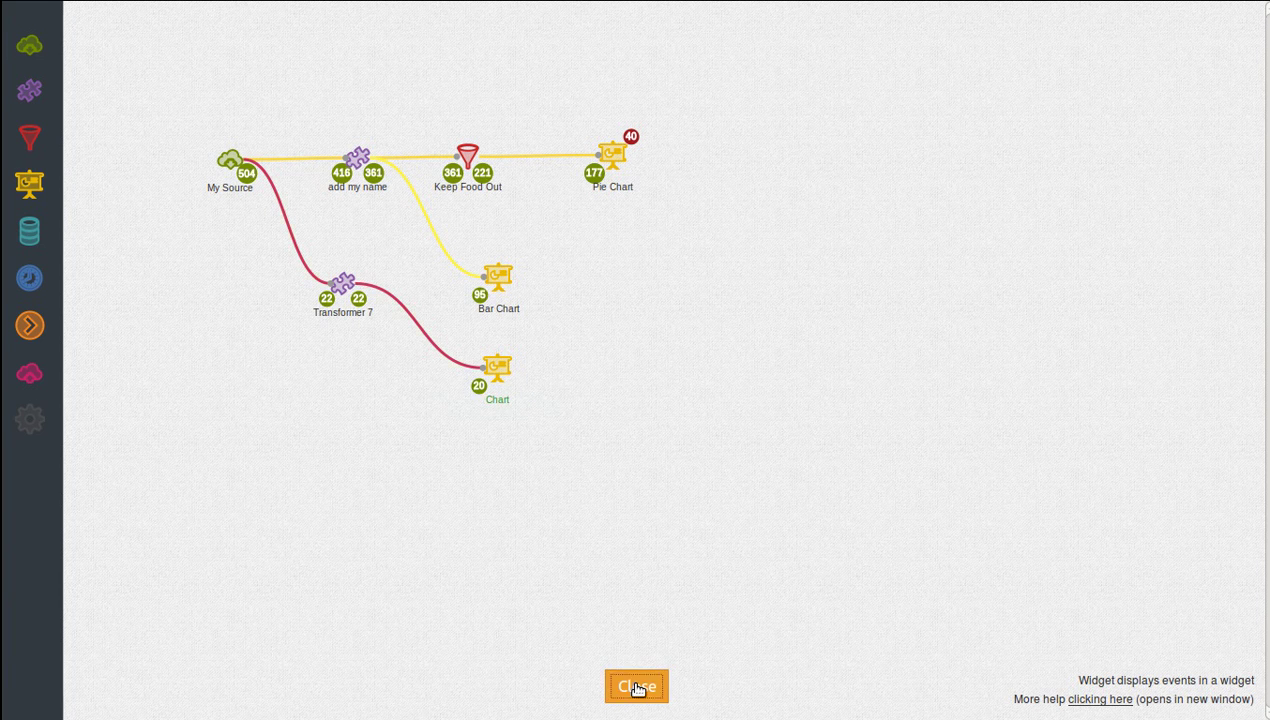
- Return to the dashboard and apply the layout with one full-height pane beside two stacked panes
click(636, 686)
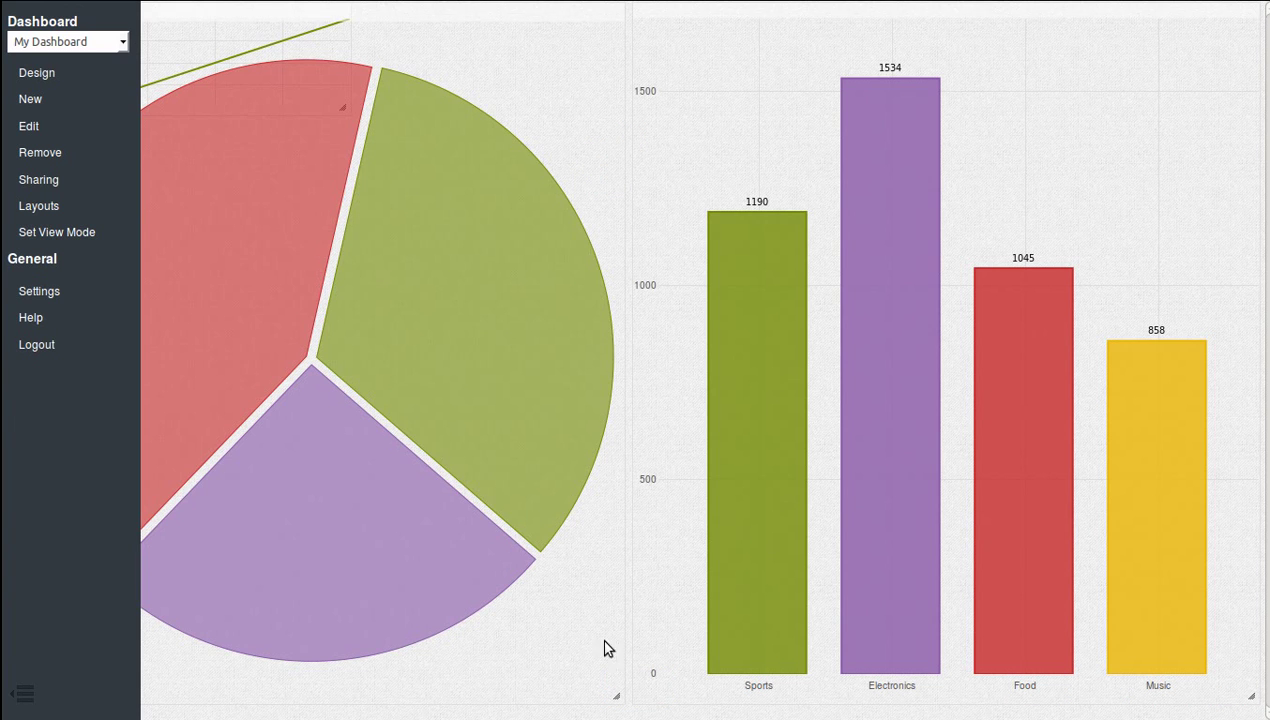
click(55, 205)
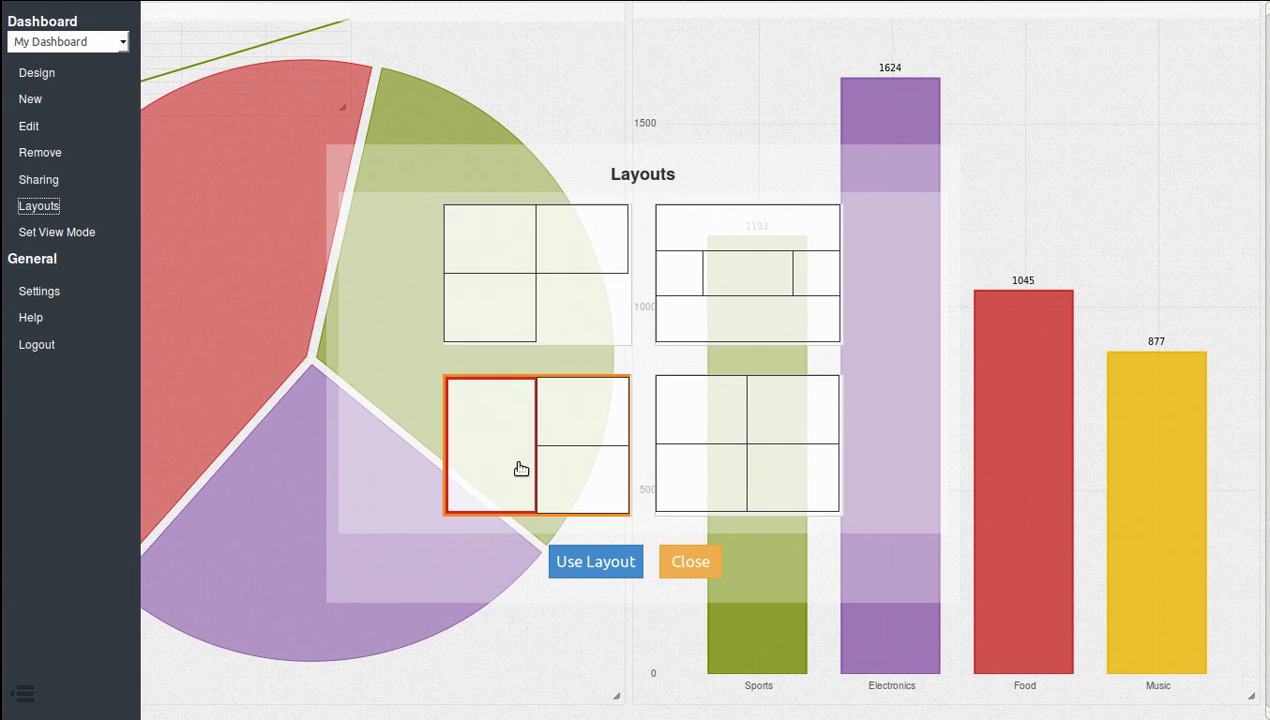
click(518, 467)
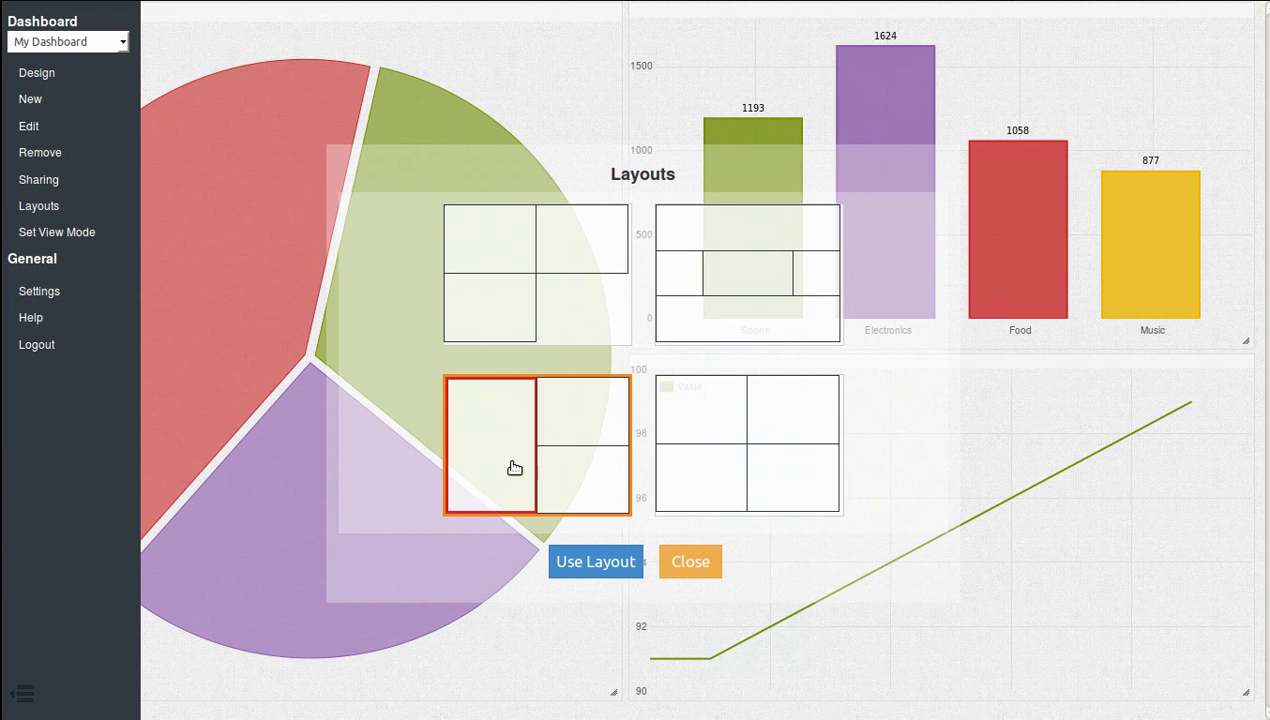
click(618, 568)
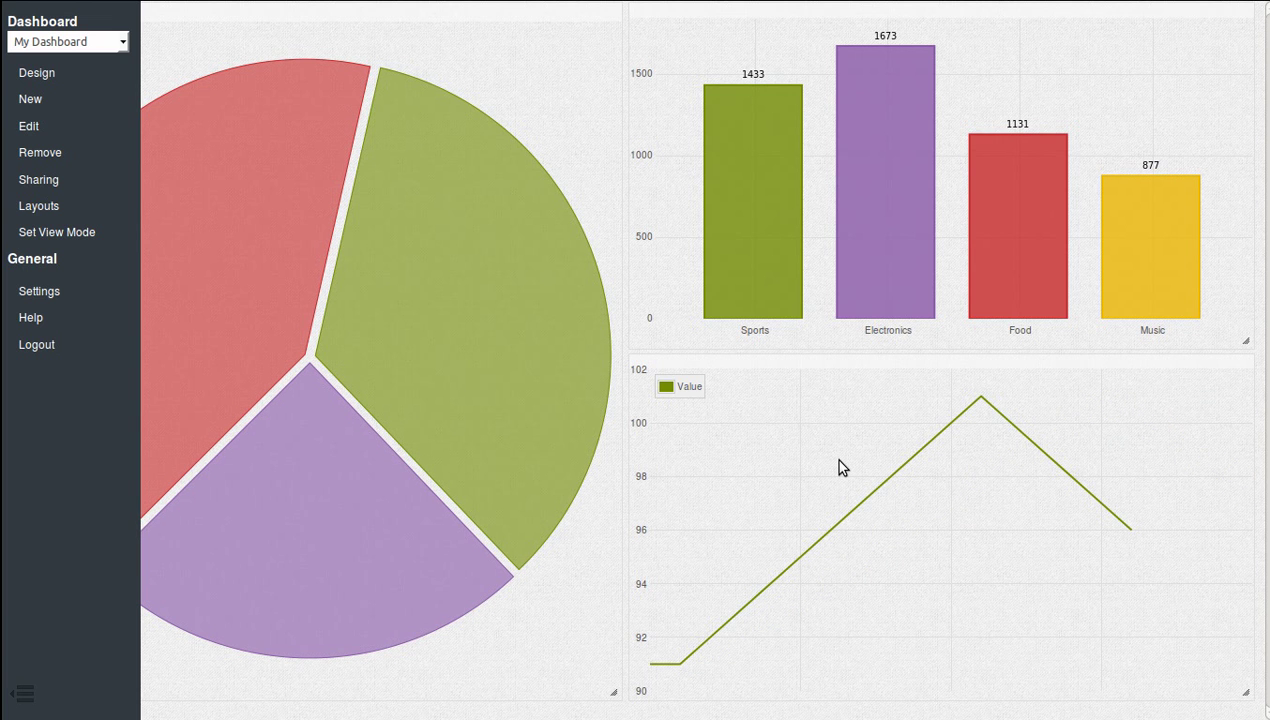
- Open the dashboard's design and add a loader above My Source, configured with the type Sample Event History and its default settings
mouse_move(307, 301)
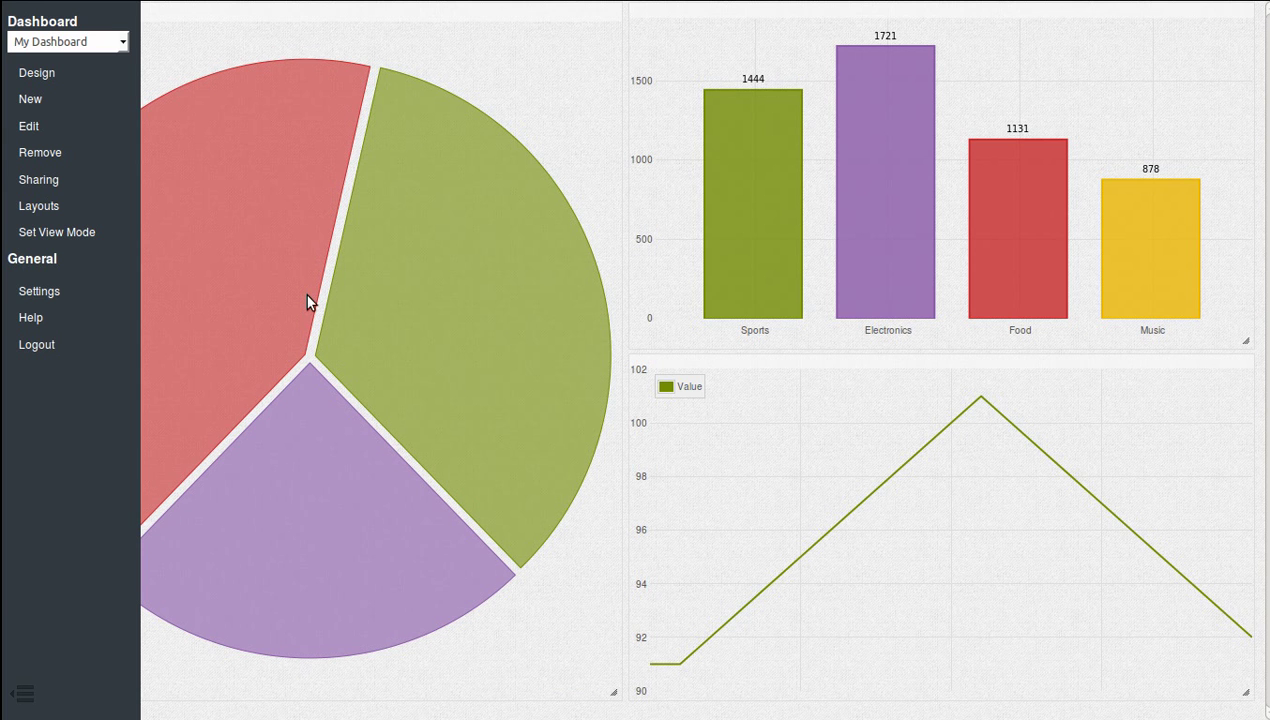
click(45, 75)
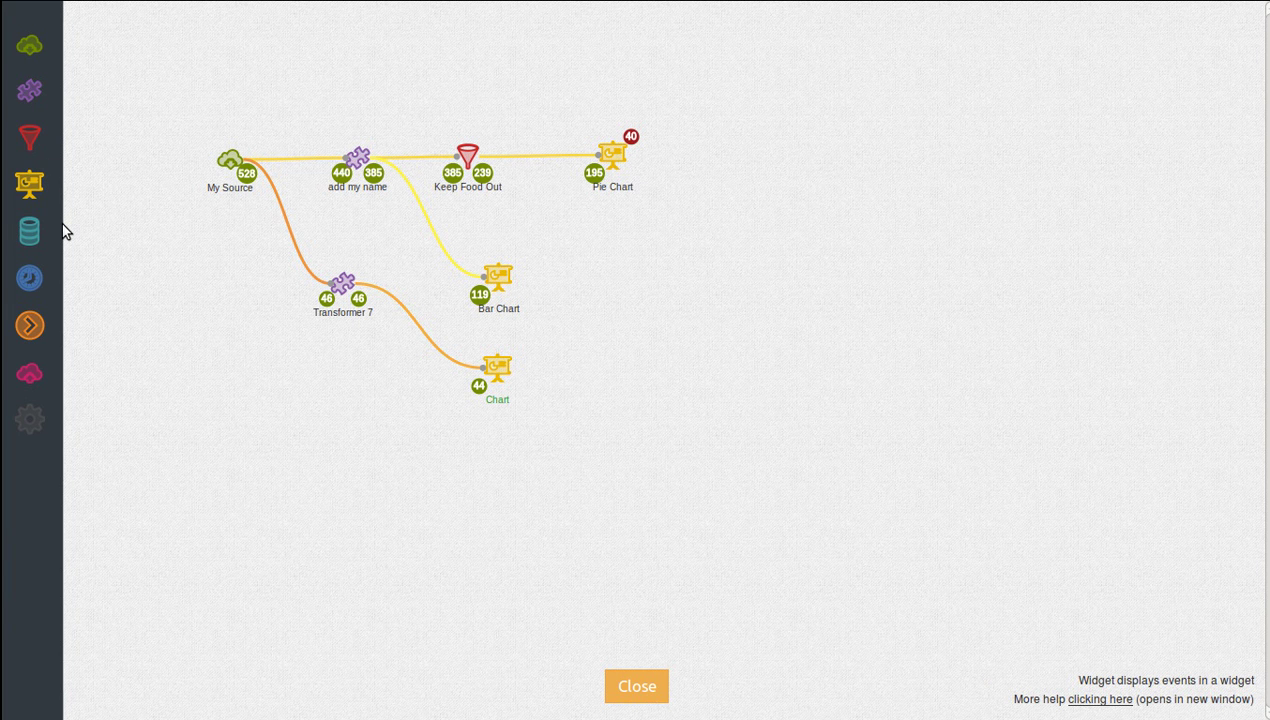
drag(44, 230, 229, 86)
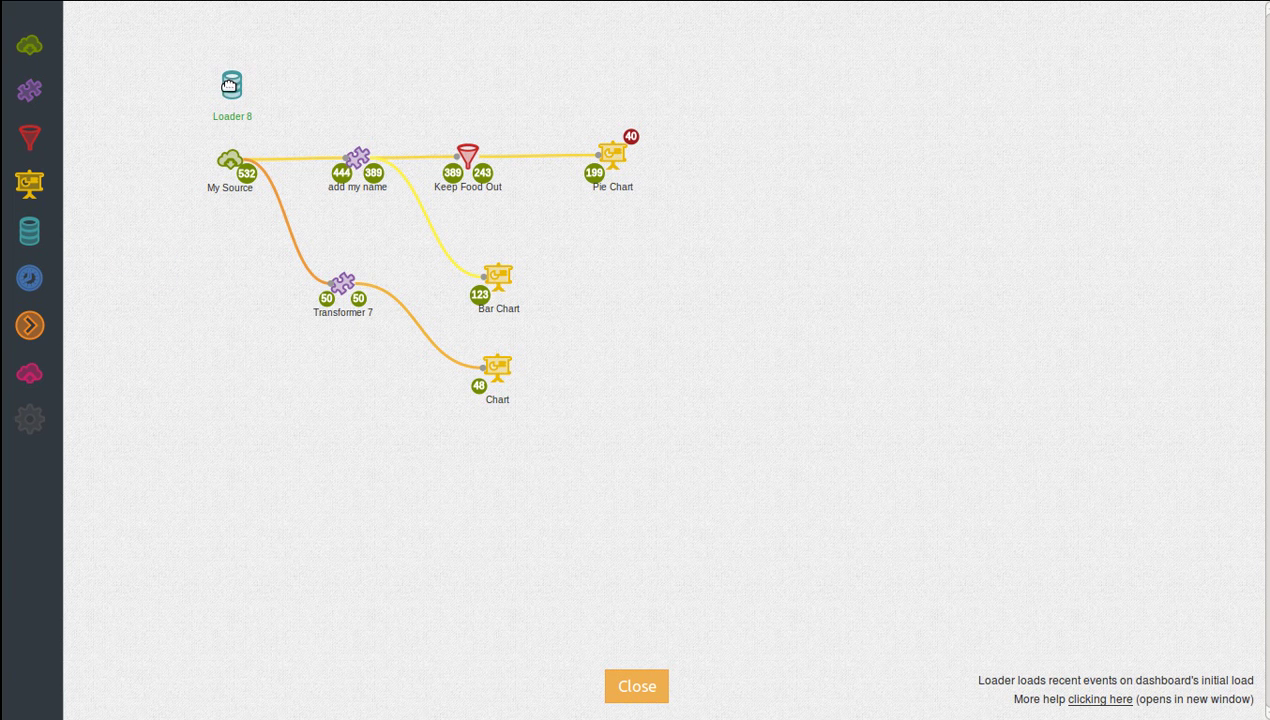
mouse_move(232, 83)
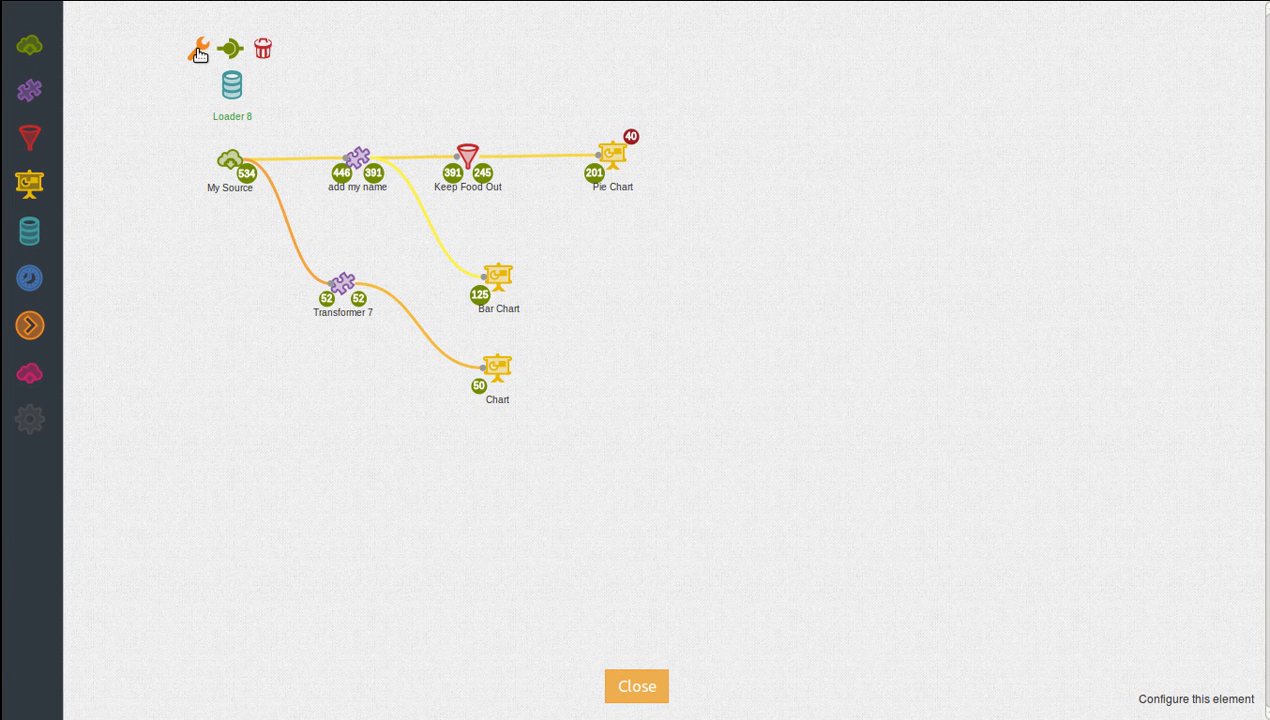
click(200, 50)
click(735, 352)
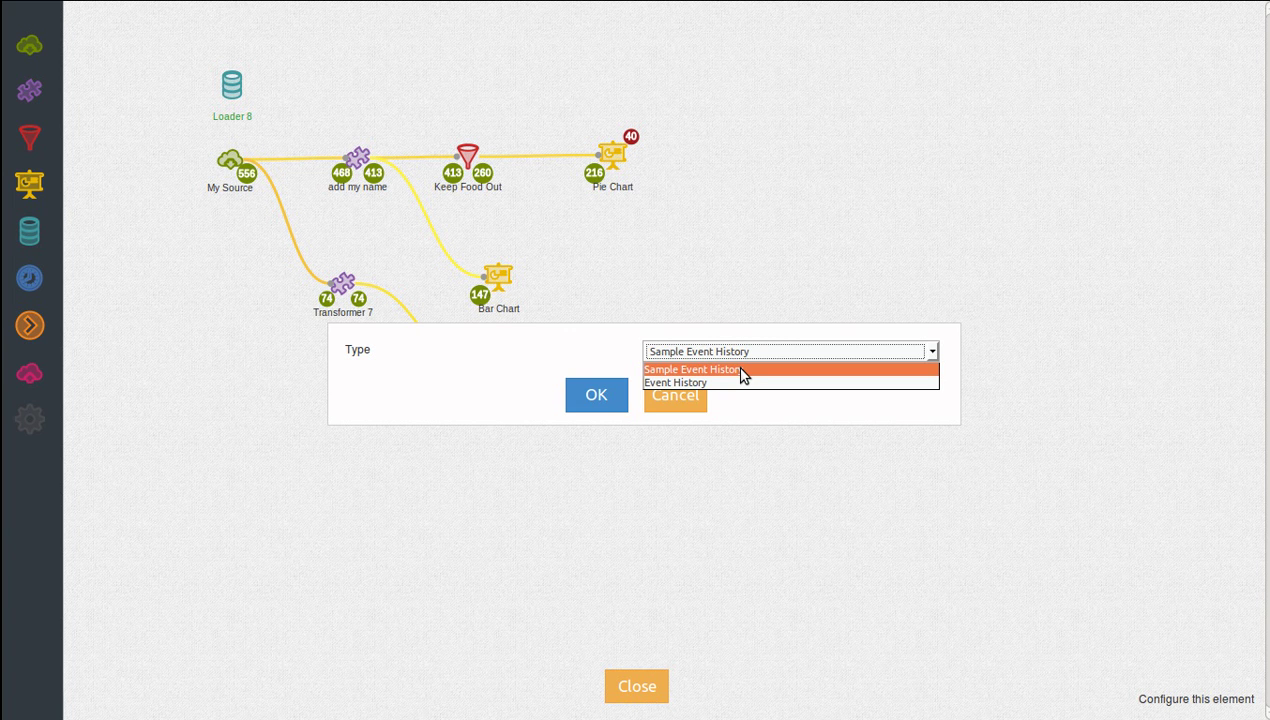
click(742, 370)
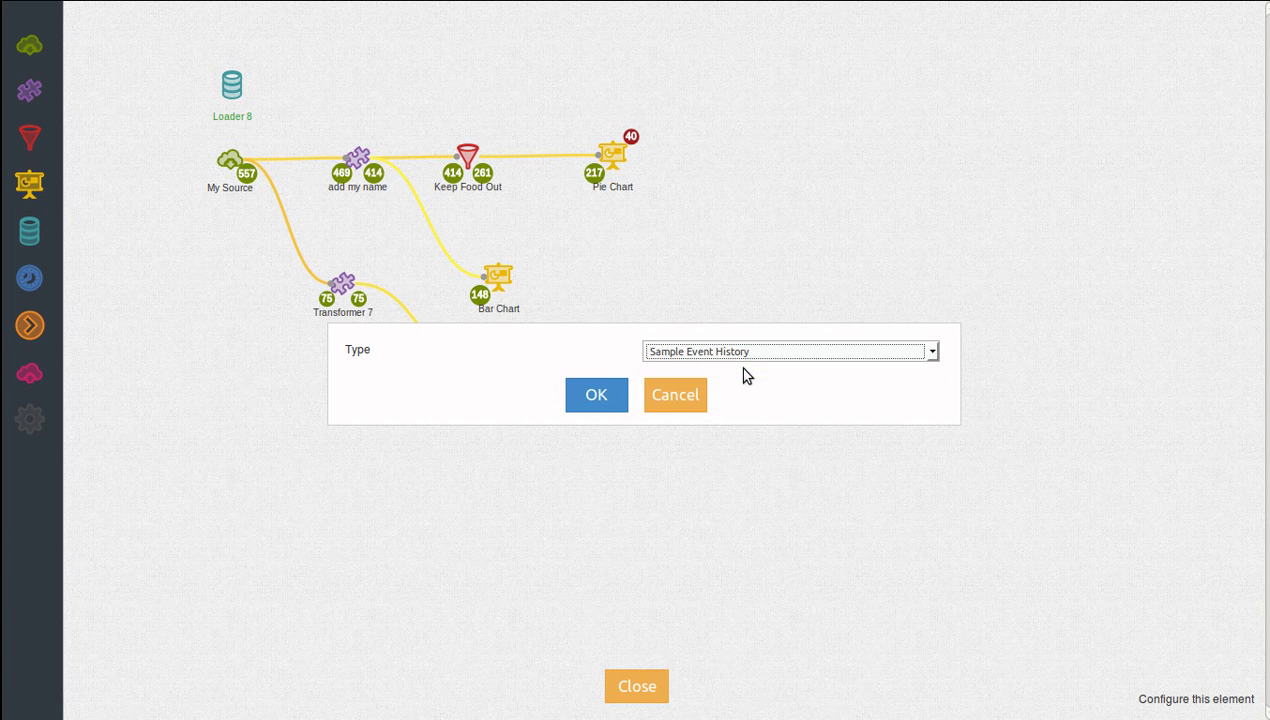
click(598, 397)
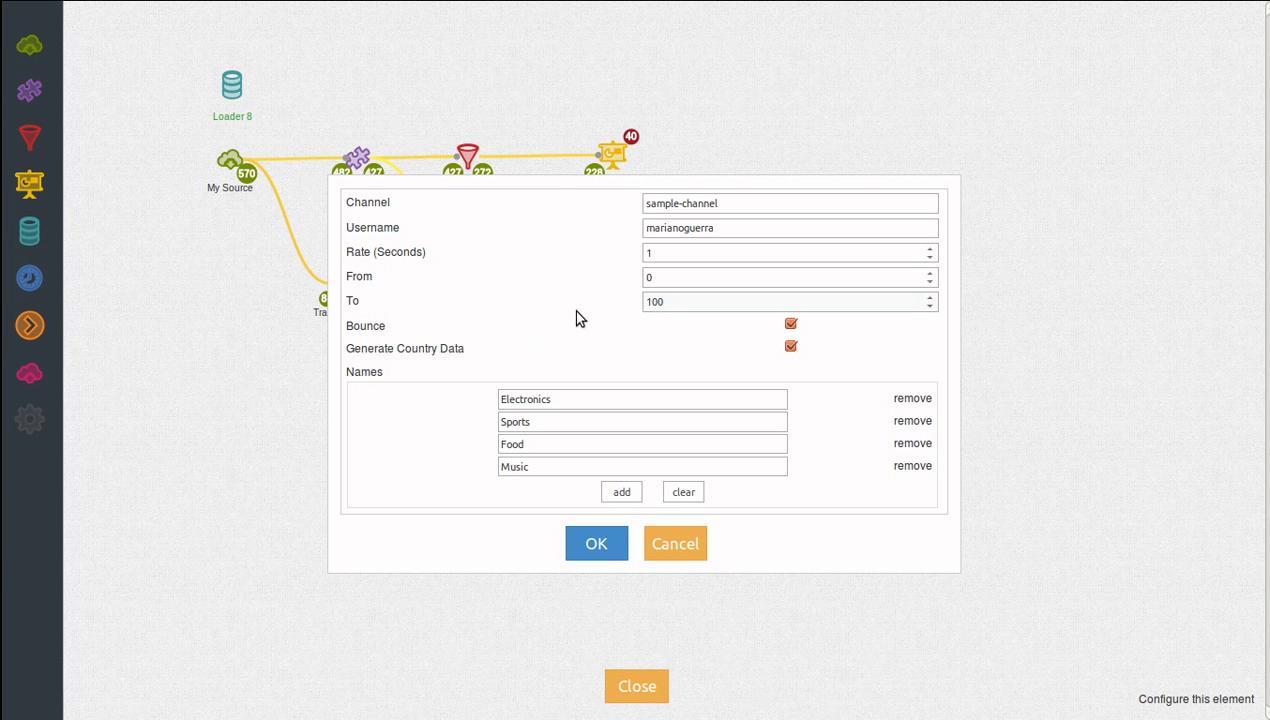
click(592, 544)
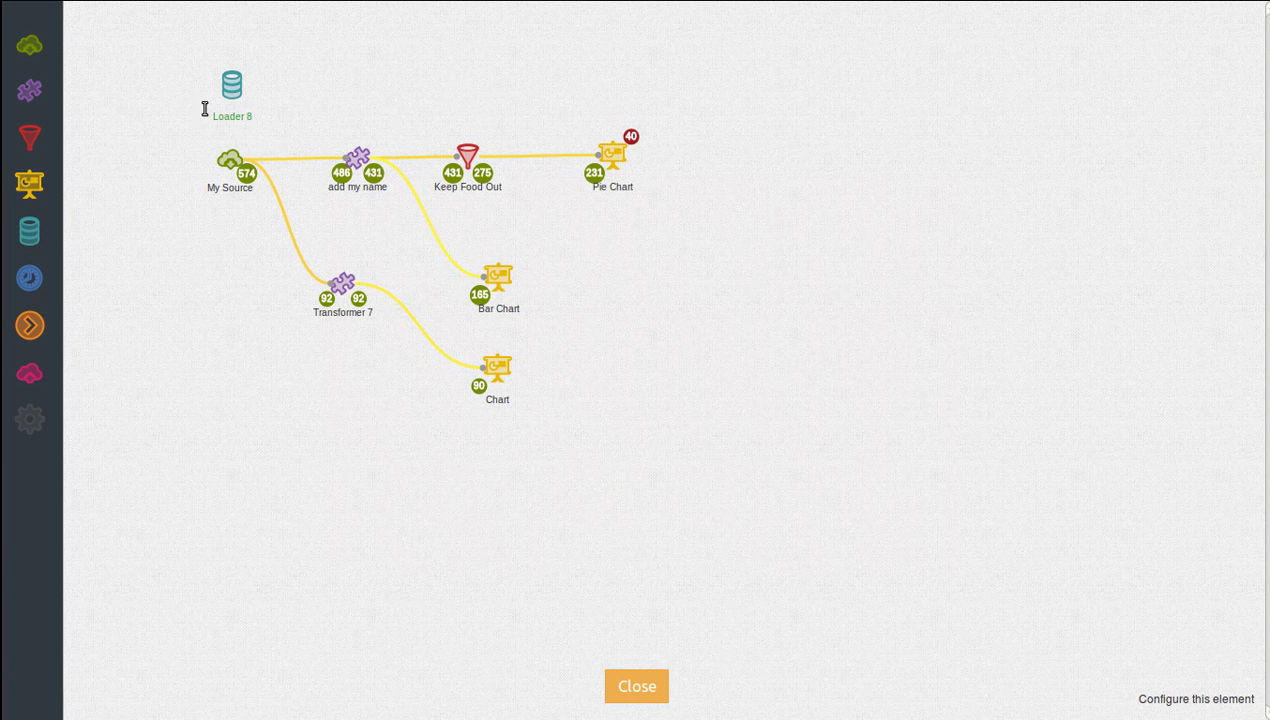
- Rename the new loader as My History
double_click(229, 117)
text(My History)
key(Return)
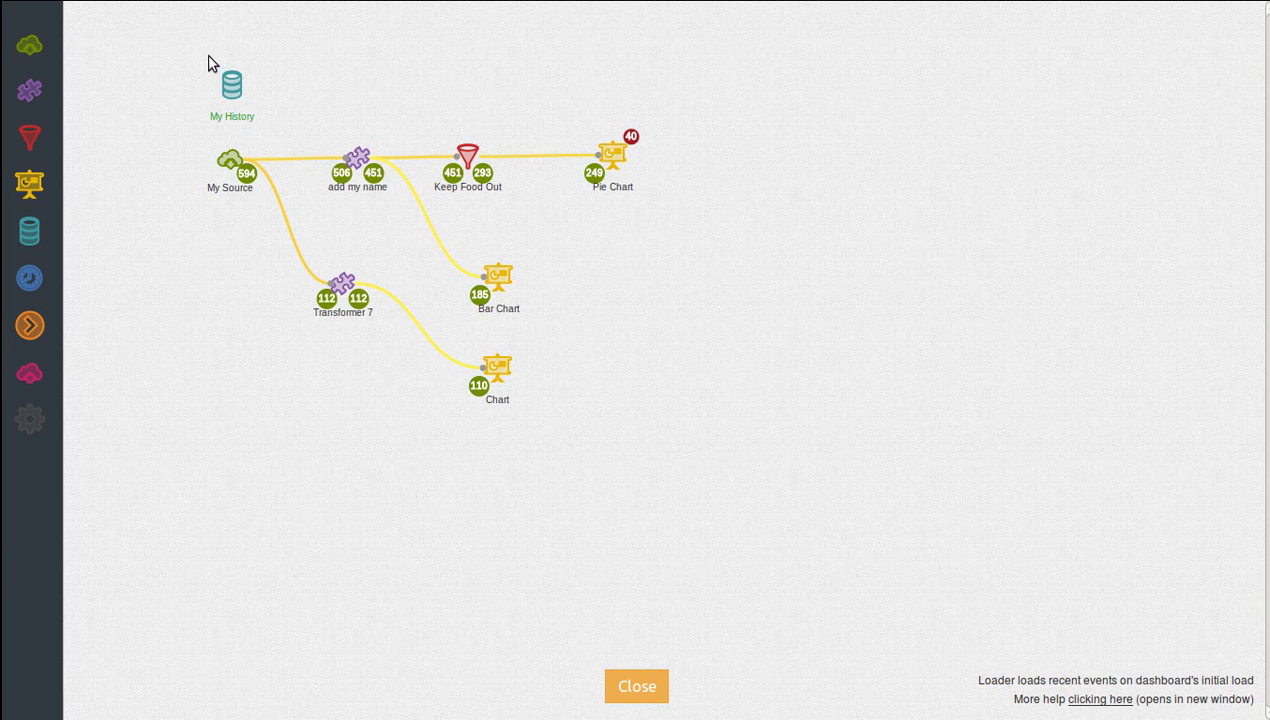
- Disconnect My Source from both transformers, moving it beside Transformer 7 and placing My History beside add my name
click(295, 142)
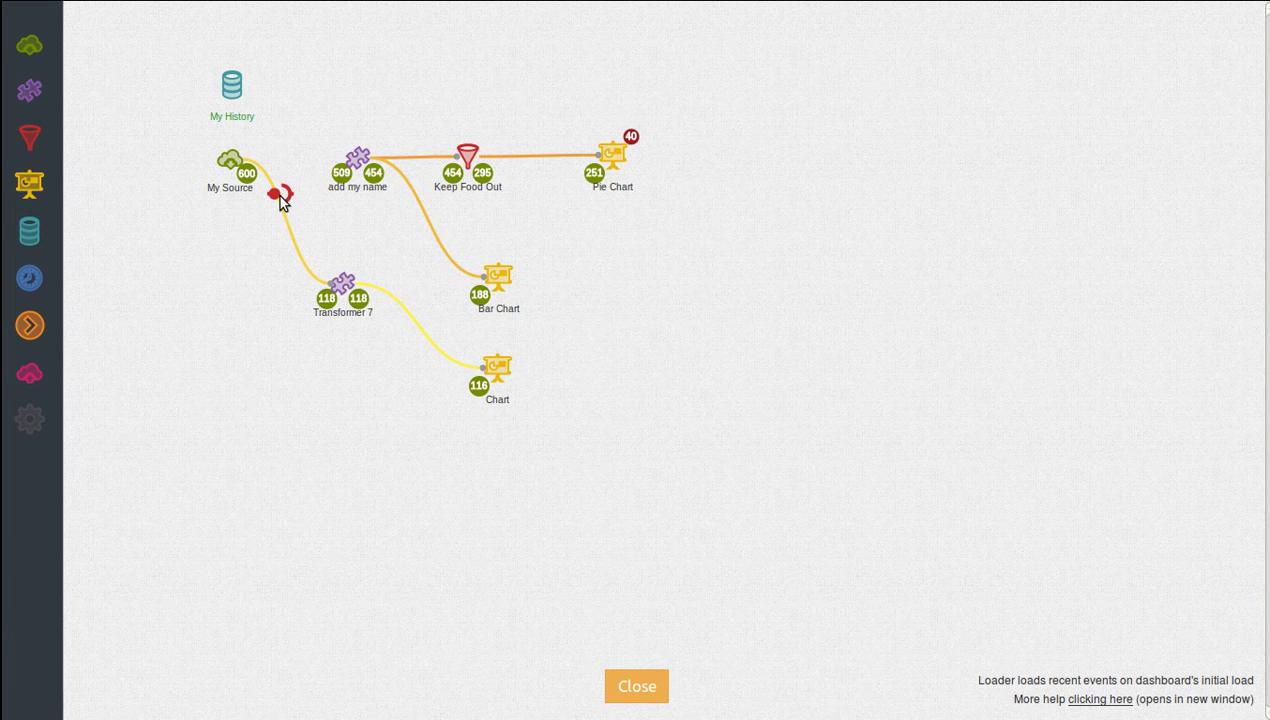
click(277, 197)
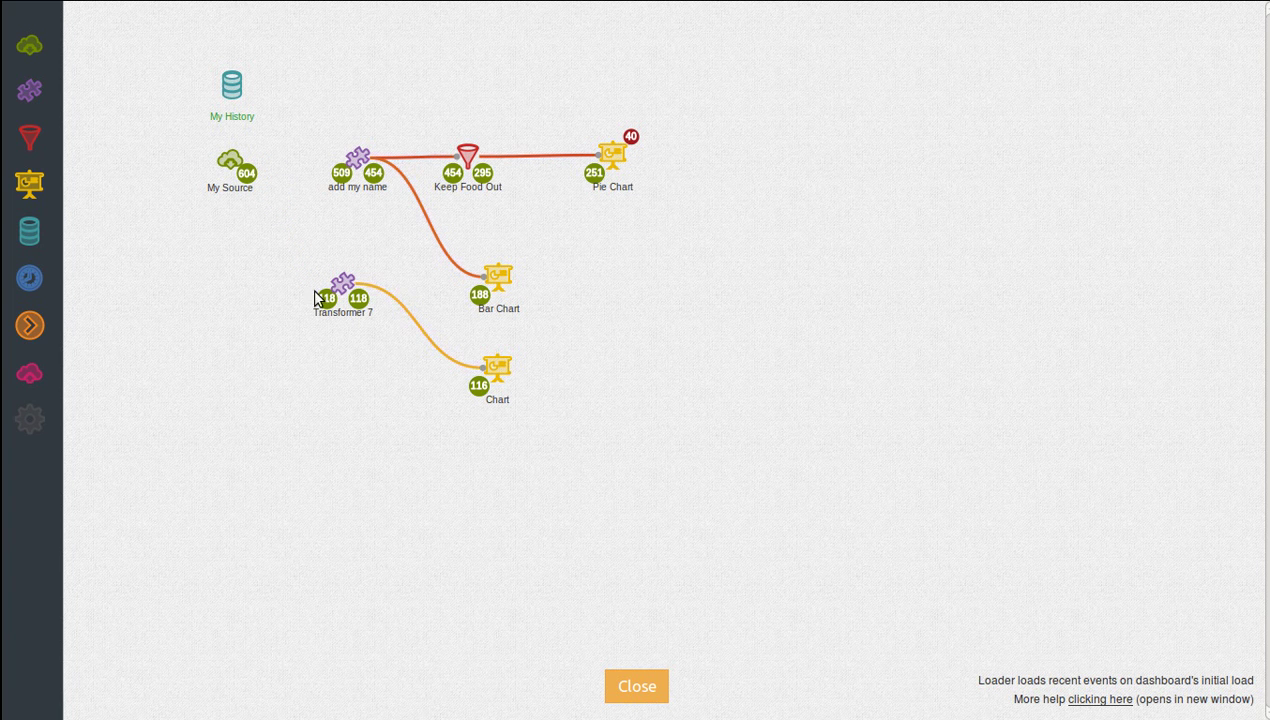
drag(226, 158, 212, 281)
drag(231, 85, 228, 164)
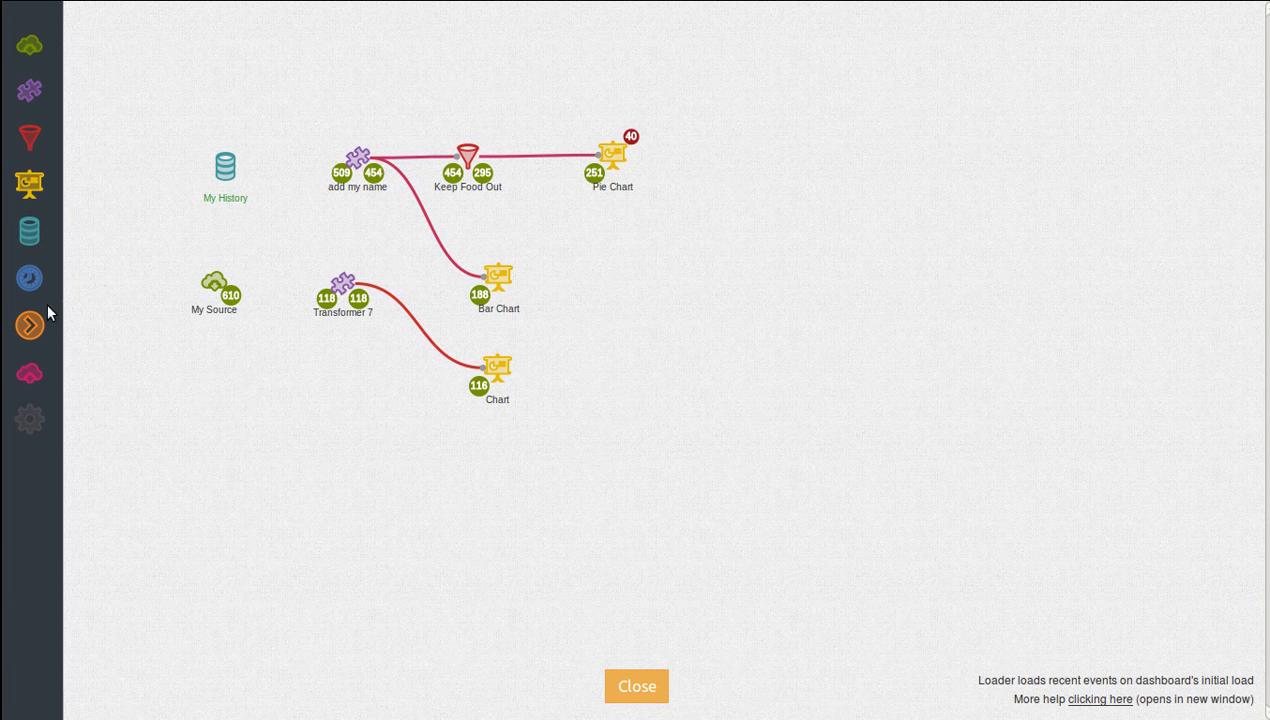
- Add a hub between My History and My Source and connect My History to it
drag(30, 325, 280, 226)
click(228, 168)
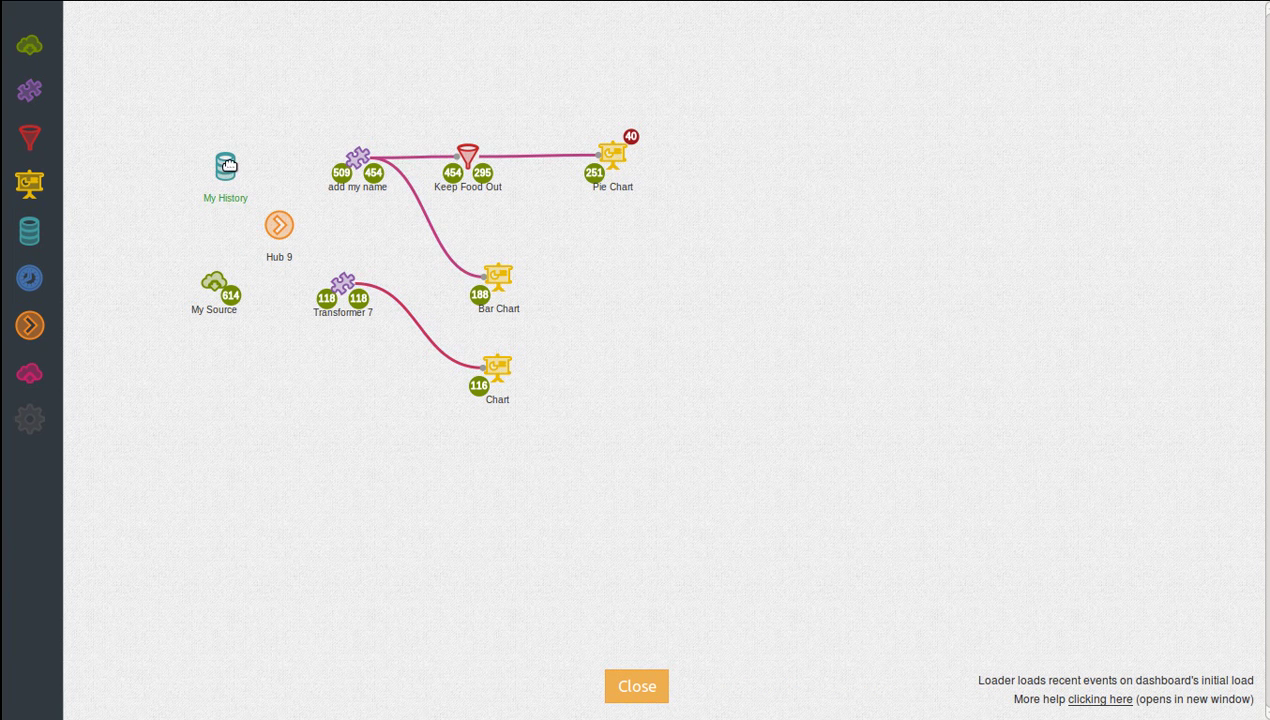
drag(225, 139, 282, 216)
click(282, 216)
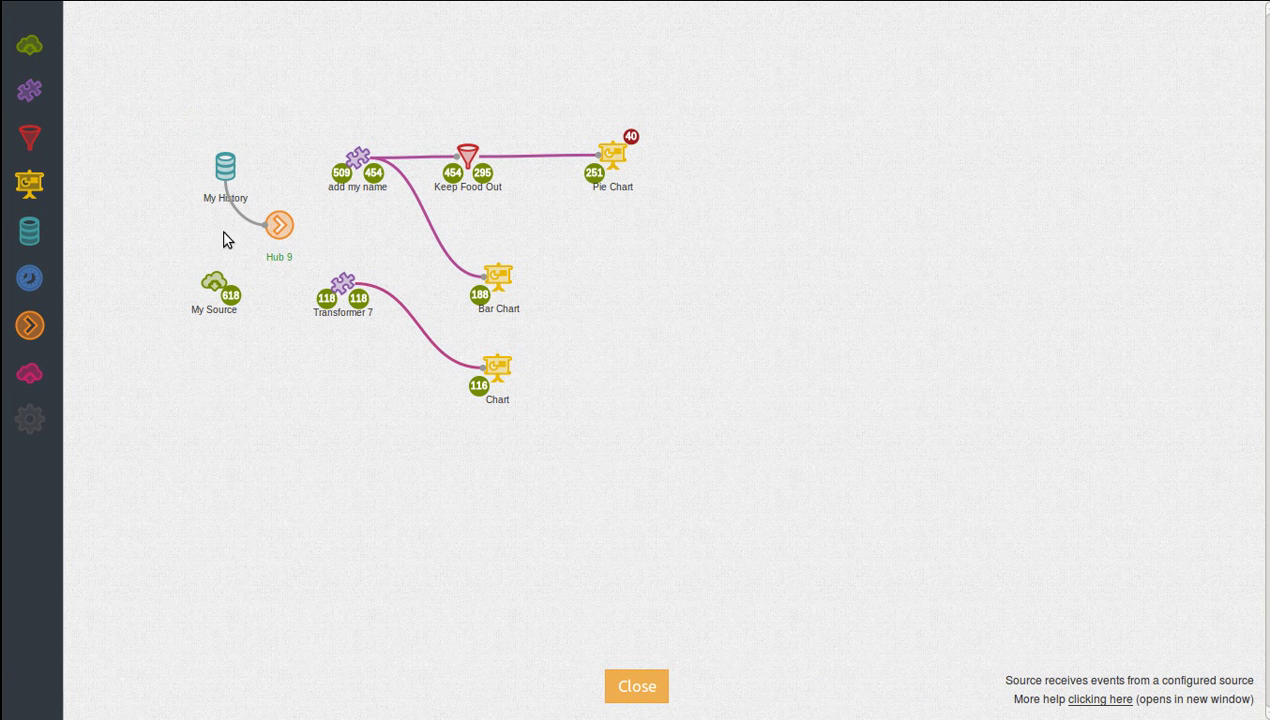
- Connect My Source to the hub, and the hub to both add my name and Transformer 7
click(214, 278)
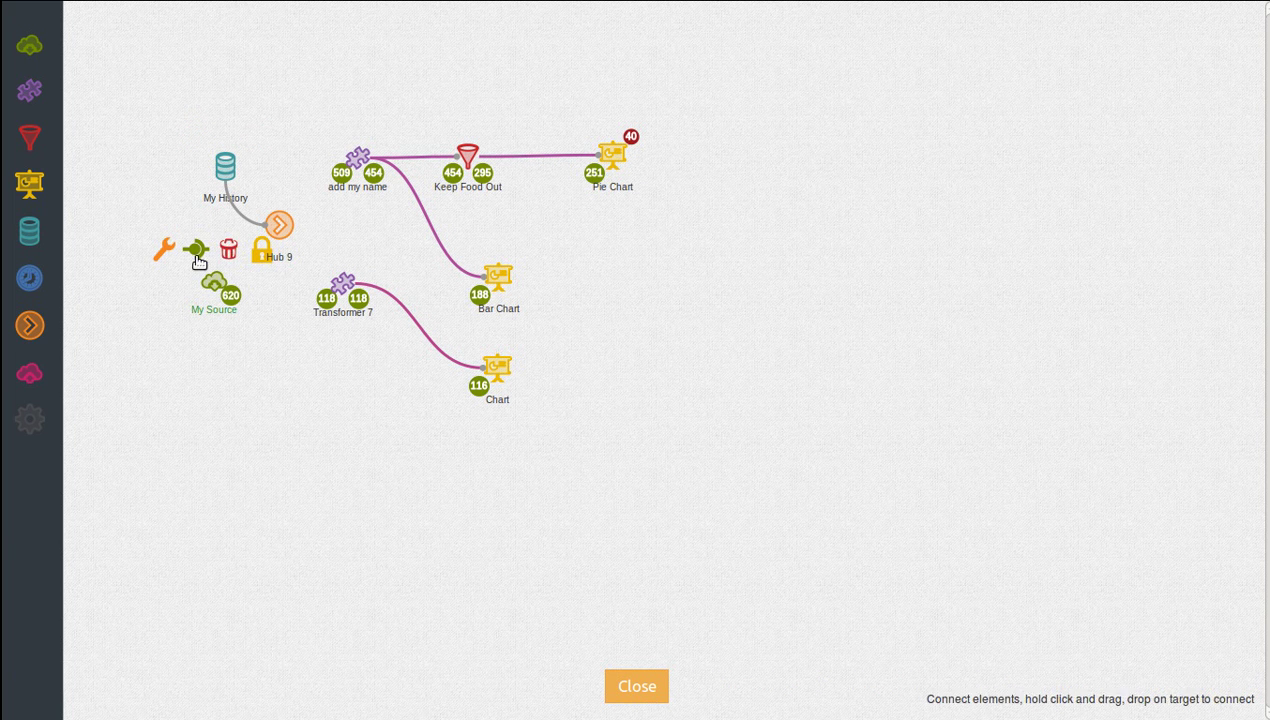
mouse_move(196, 256)
mouse_down()
mouse_move(282, 222)
mouse_move(289, 190)
mouse_move(359, 156)
mouse_up()
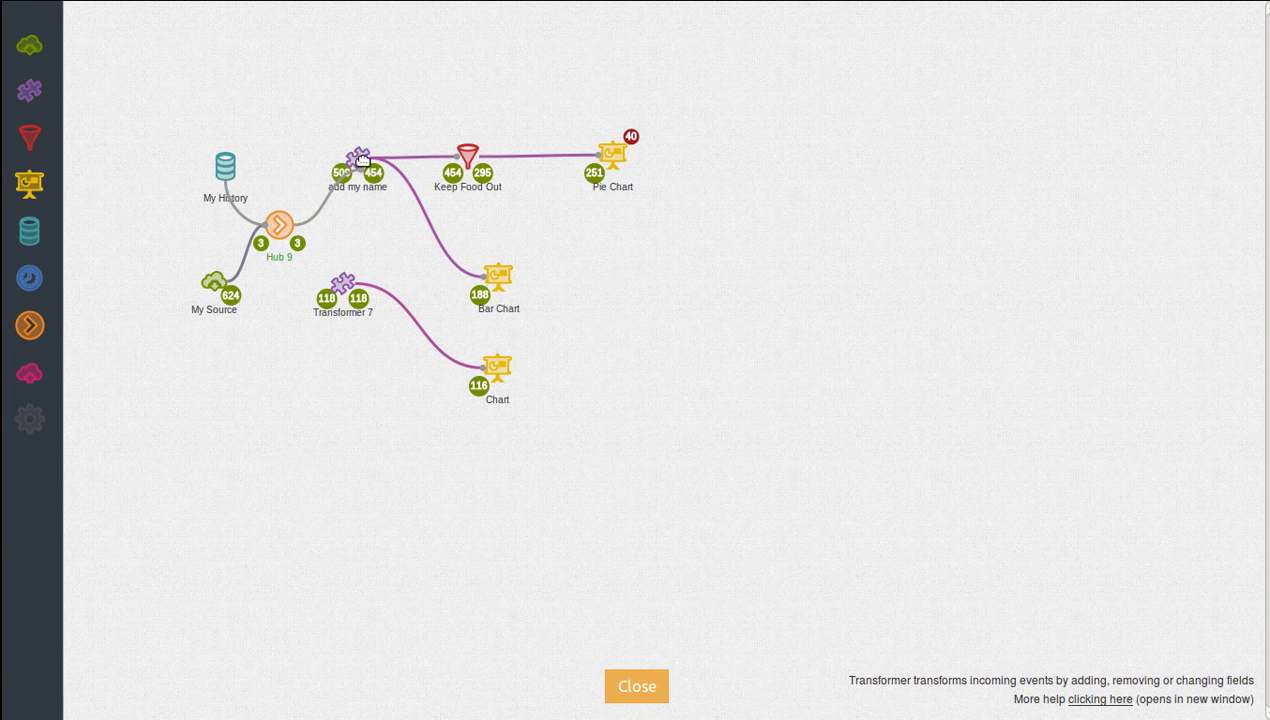
click(281, 227)
mouse_move(281, 191)
mouse_down()
mouse_move(354, 275)
mouse_move(343, 281)
mouse_up()
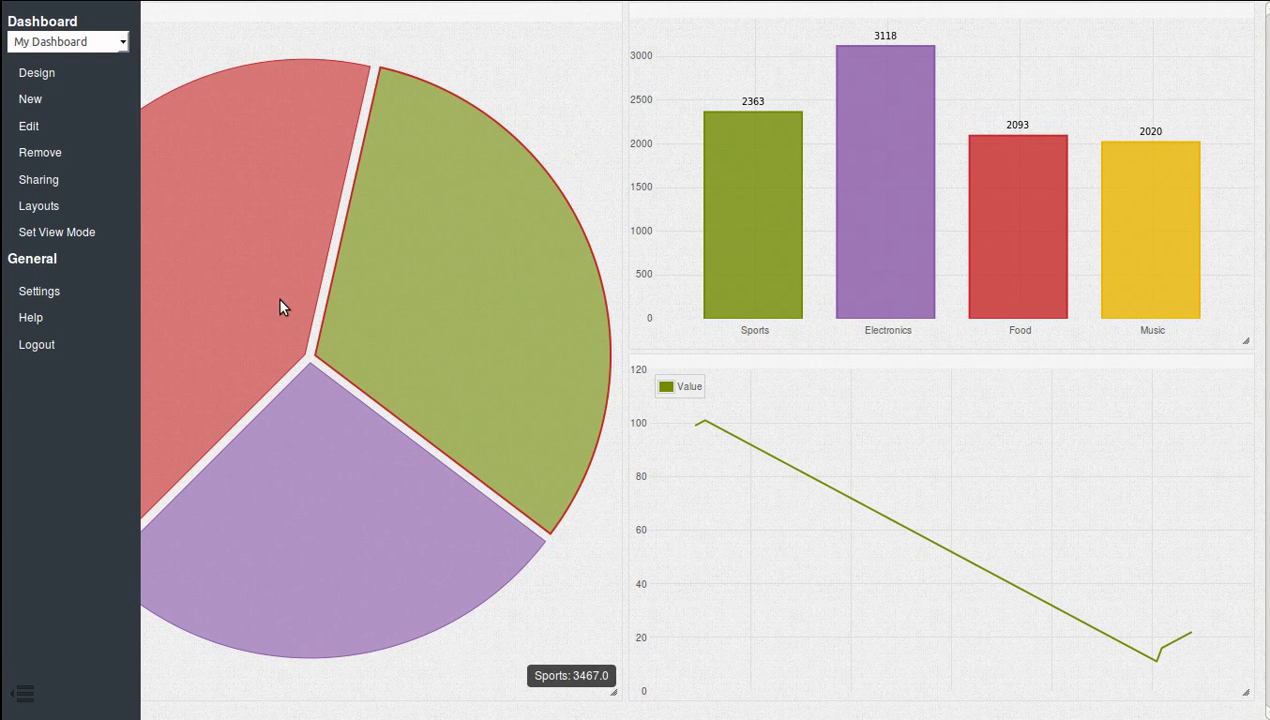
- Switch the dashboard to view mode and hide its side menu to check the charts loaded with history
click(32, 232)
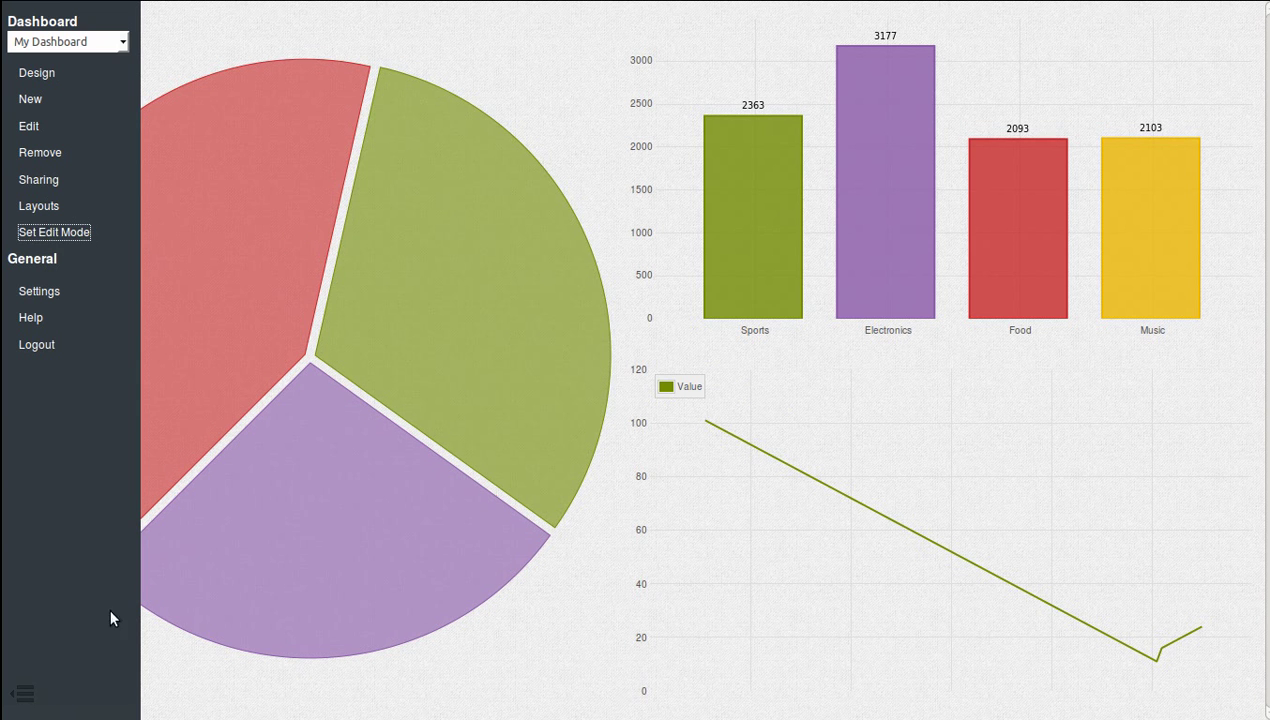
click(23, 690)
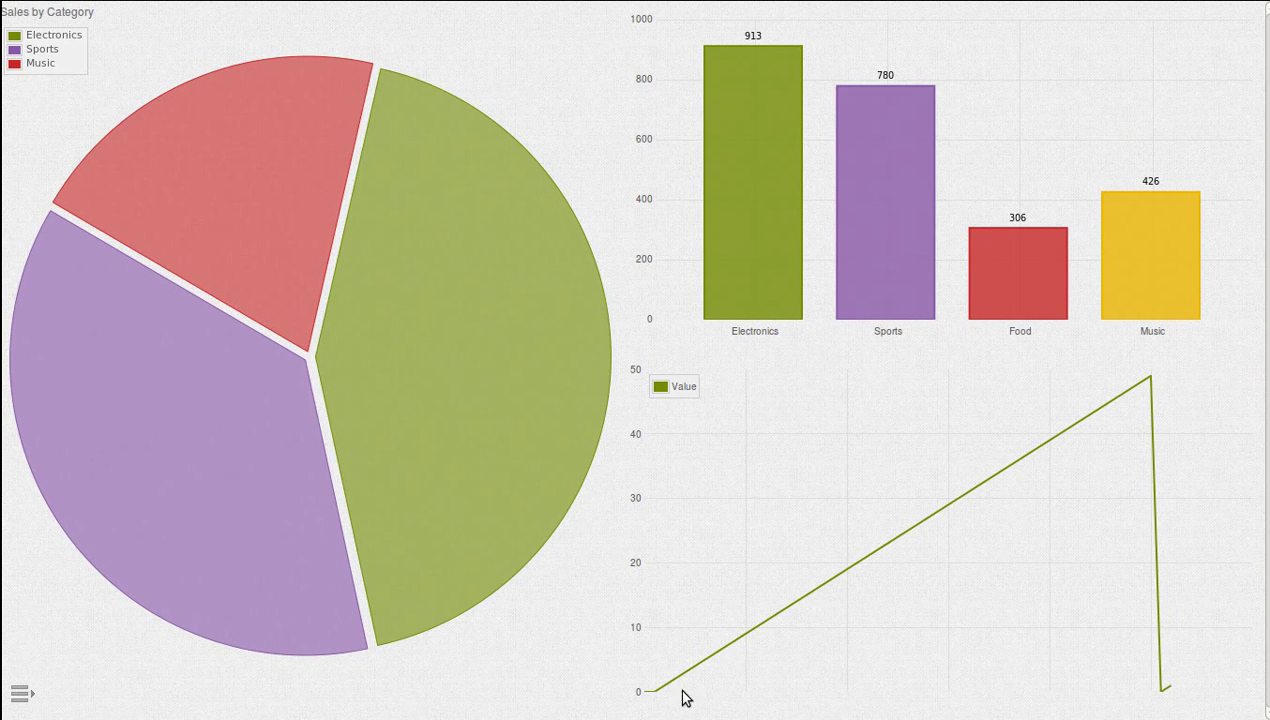
mouse_move(1150, 379)
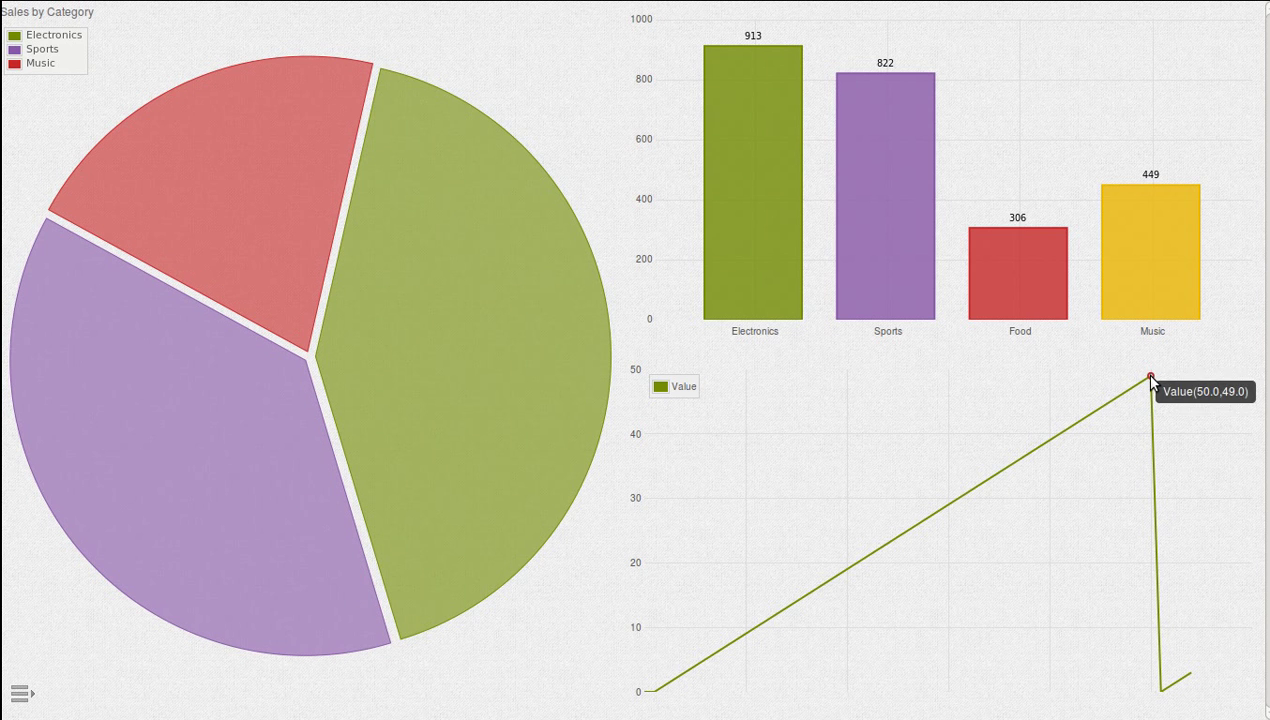
- Reopen the dashboard's design and examine the output events of My History
click(21, 694)
click(38, 73)
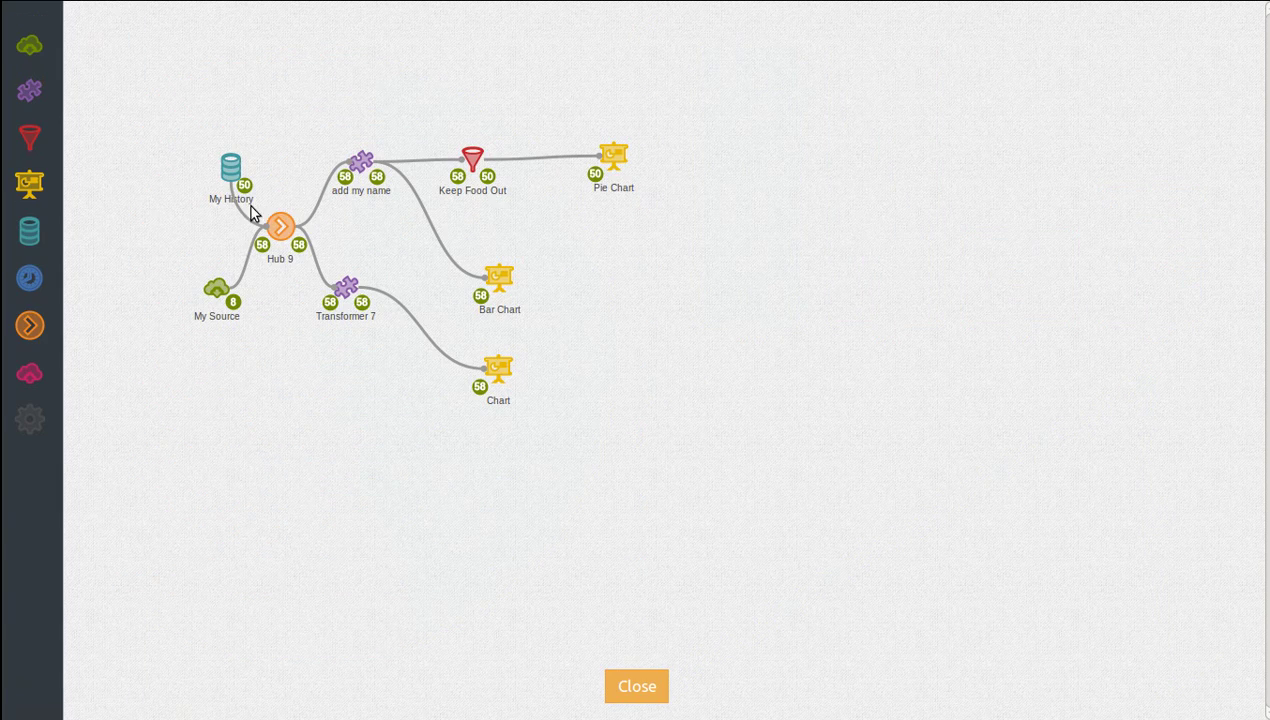
click(246, 189)
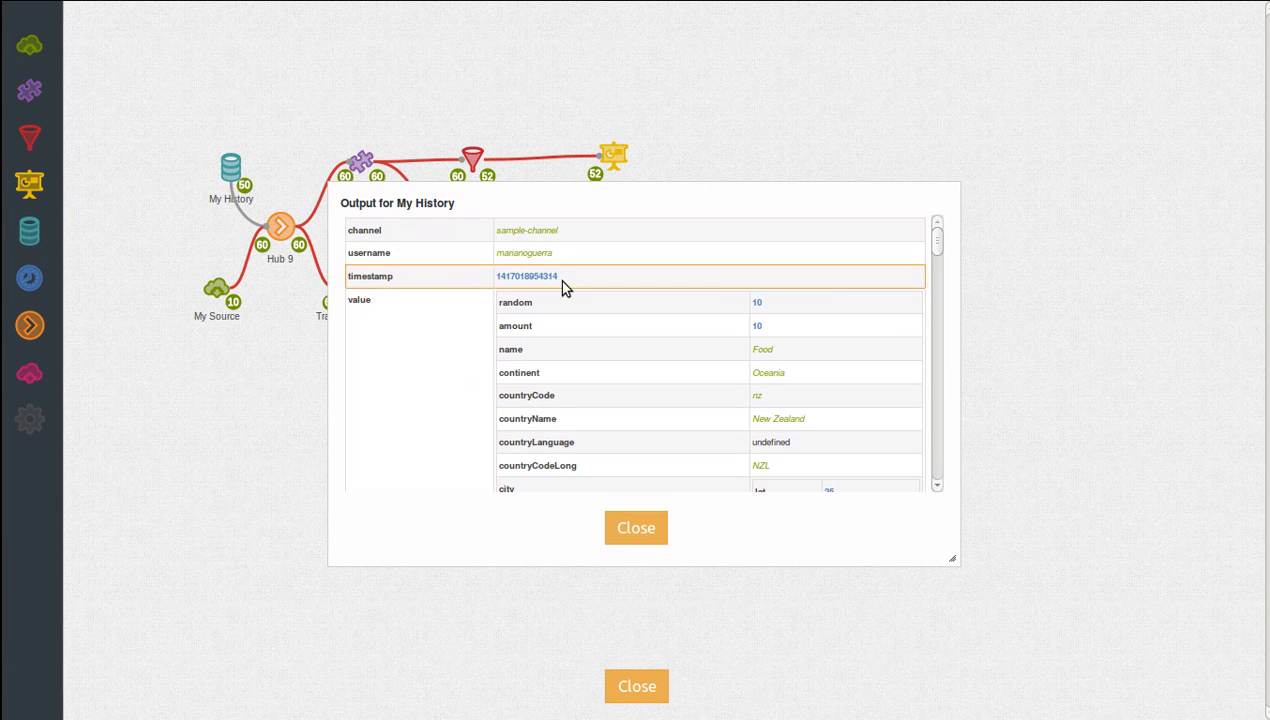
click(638, 531)
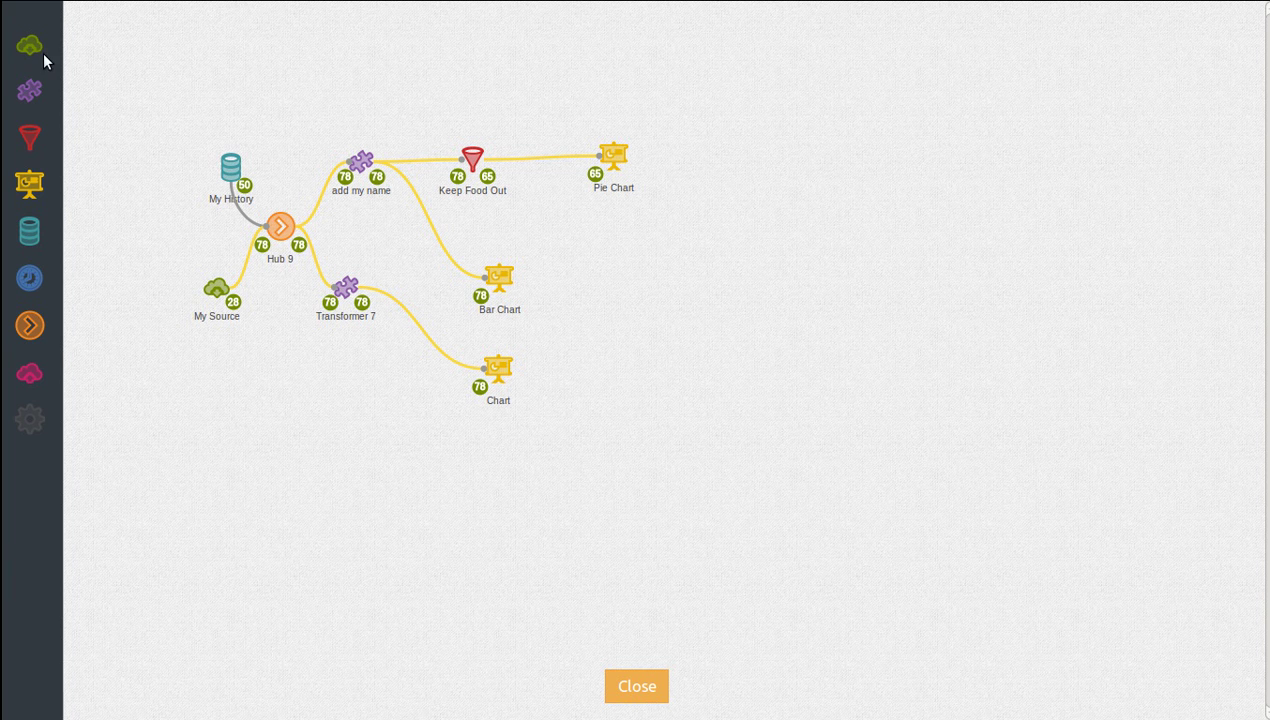
- Add a News Ticker widget with Use Markdown enabled and position it below the Chart widget
drag(44, 202, 399, 437)
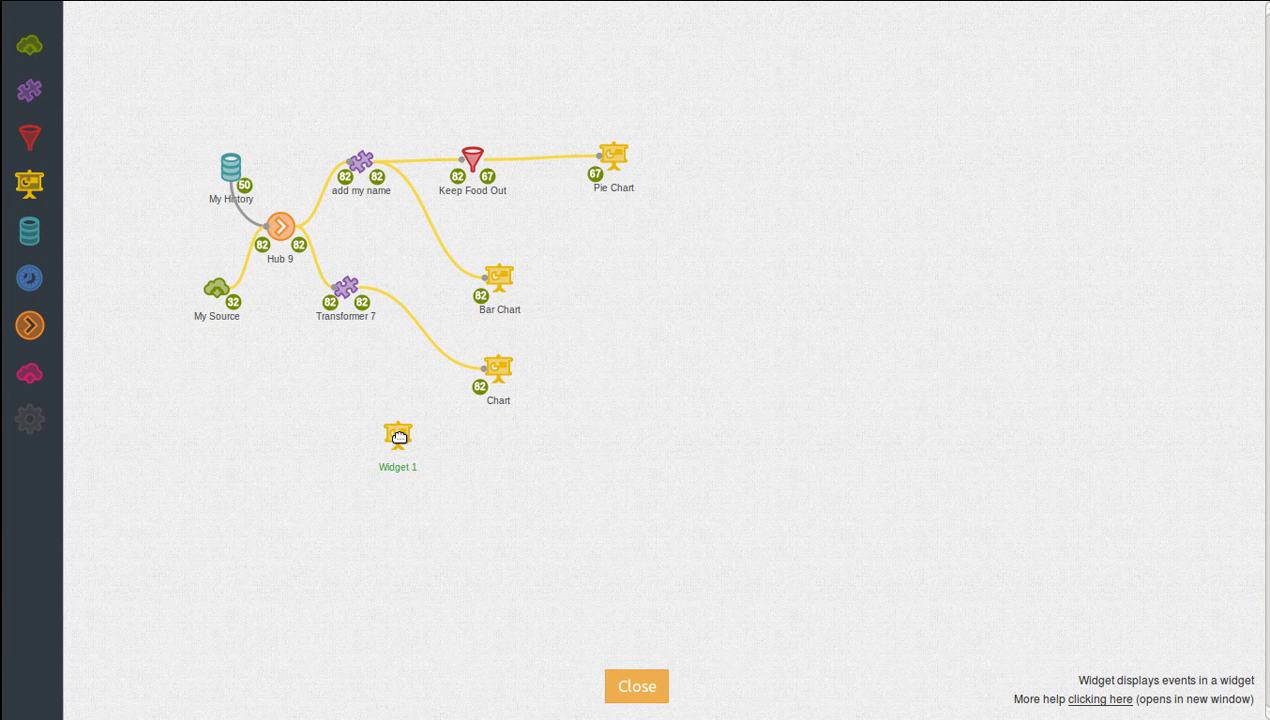
click(365, 403)
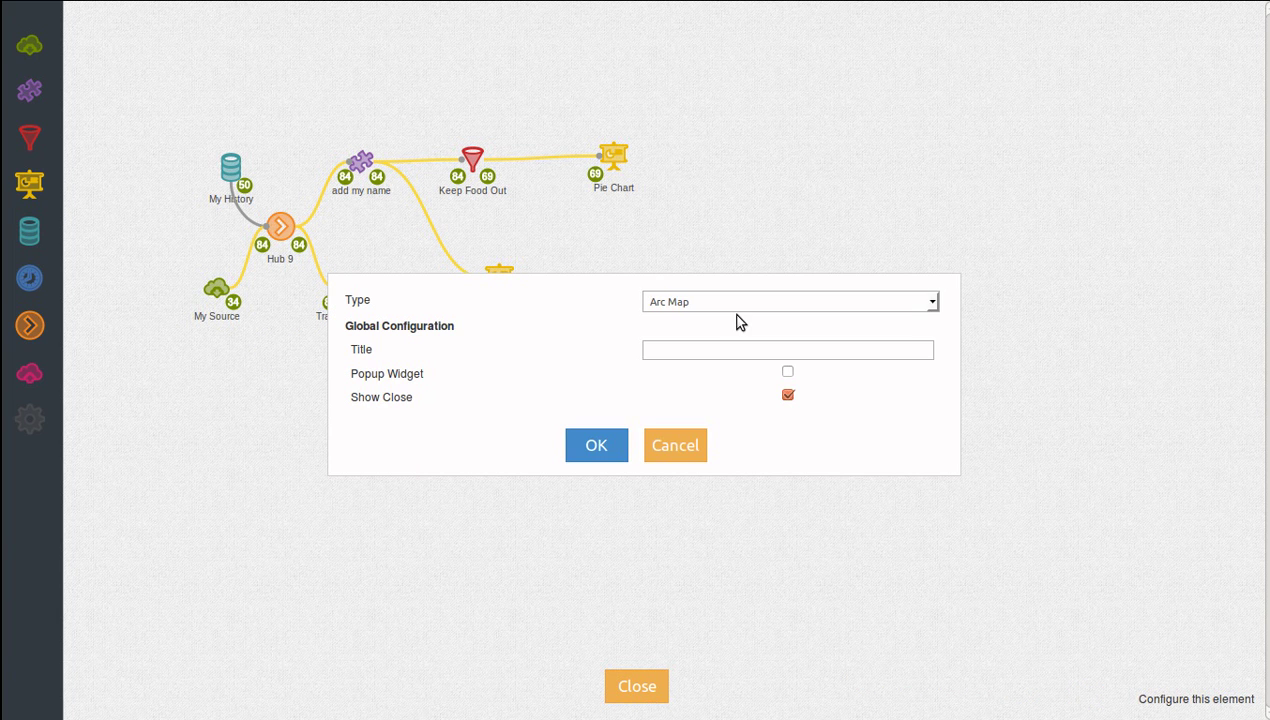
click(762, 298)
key(n)
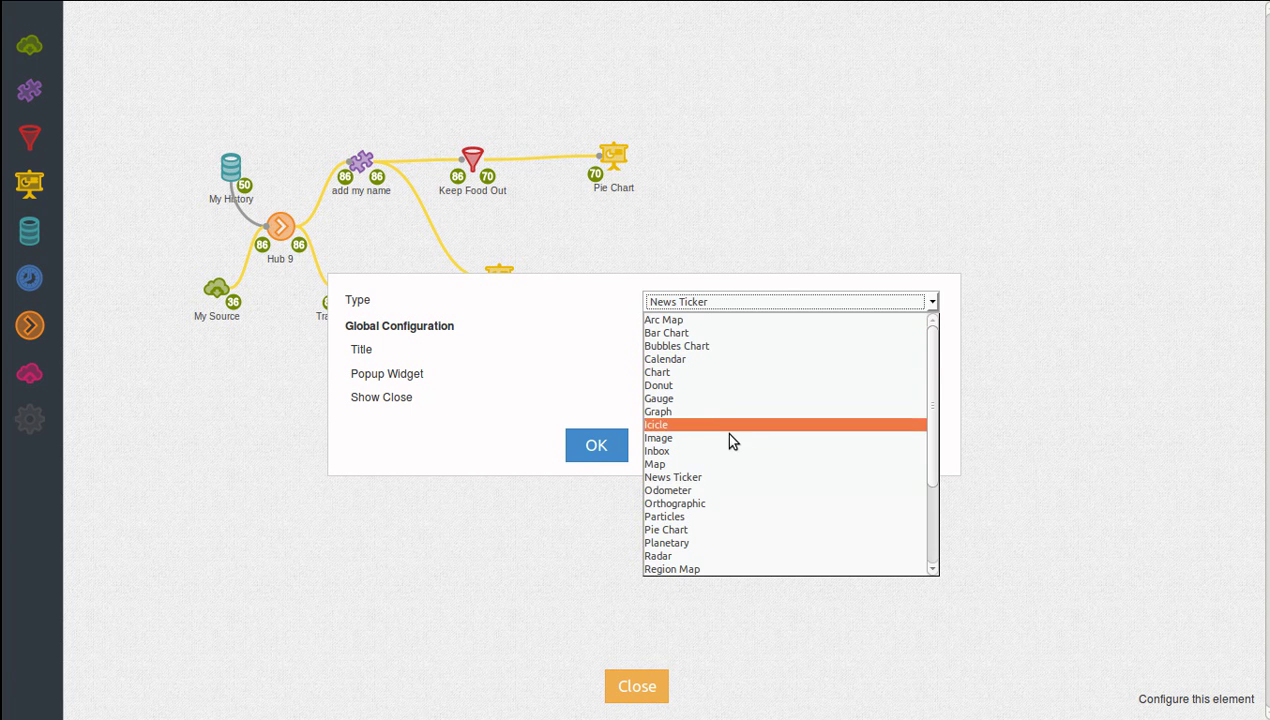
click(712, 477)
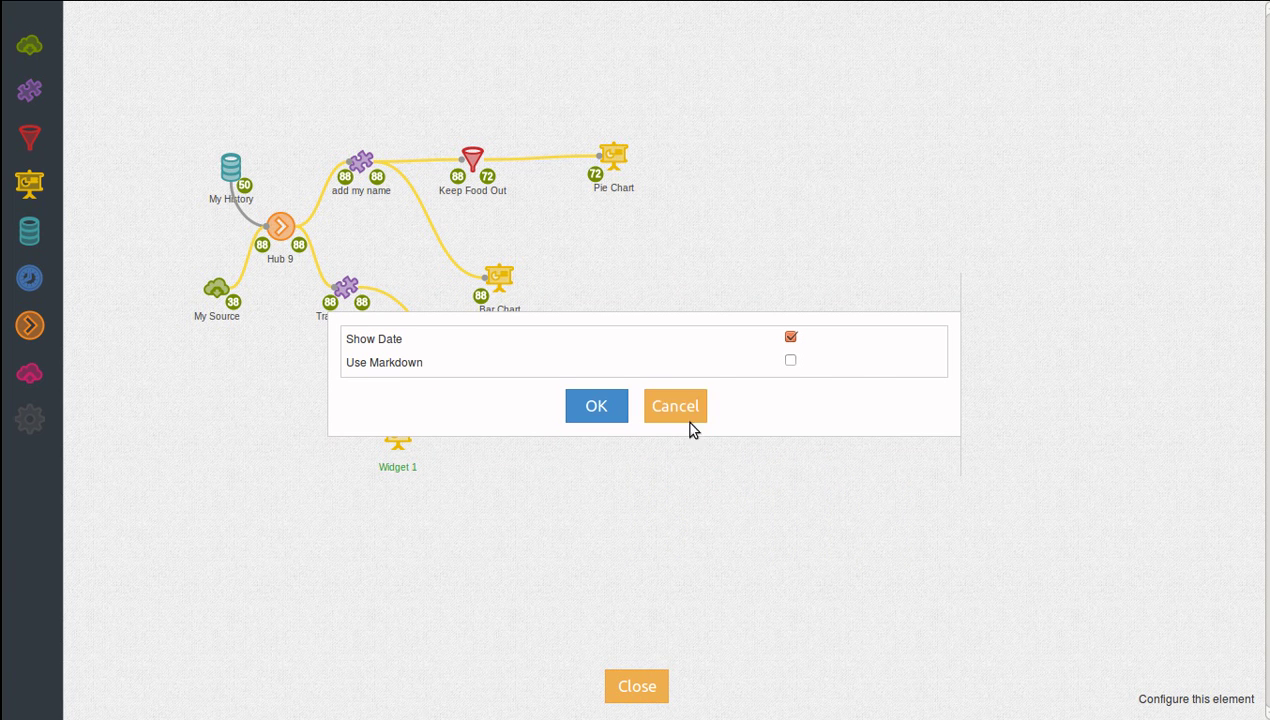
click(790, 360)
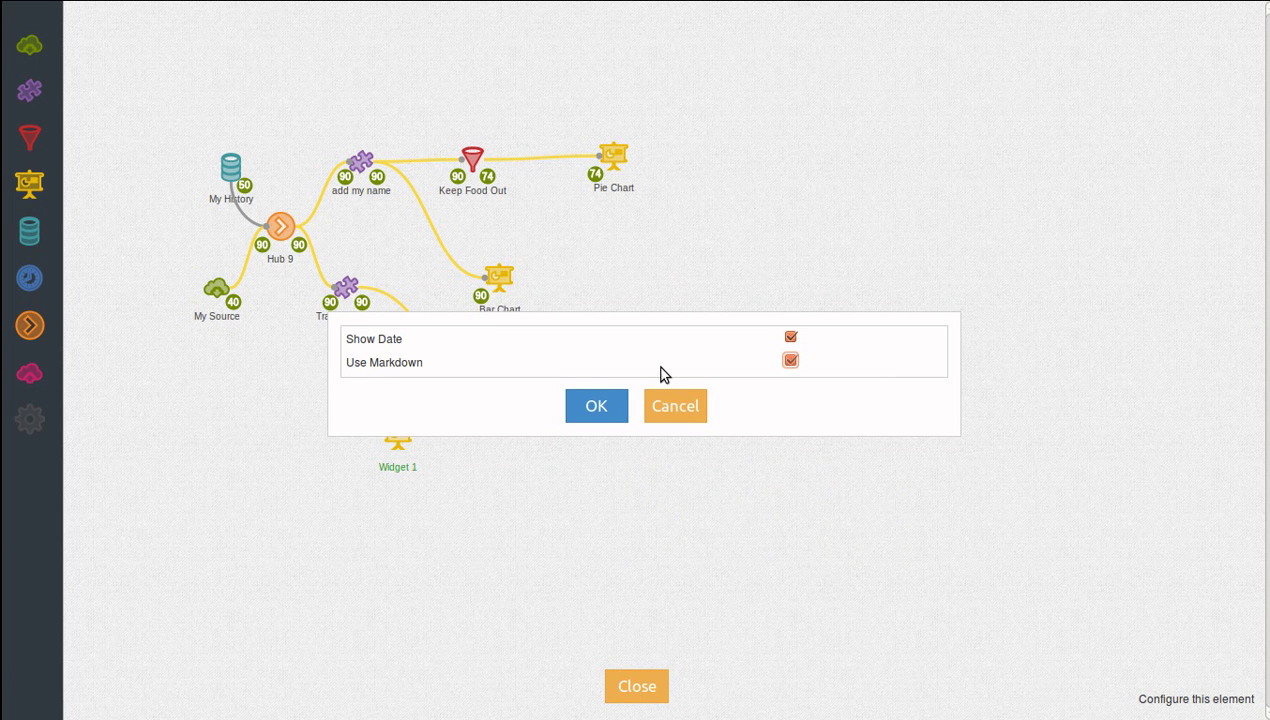
click(595, 405)
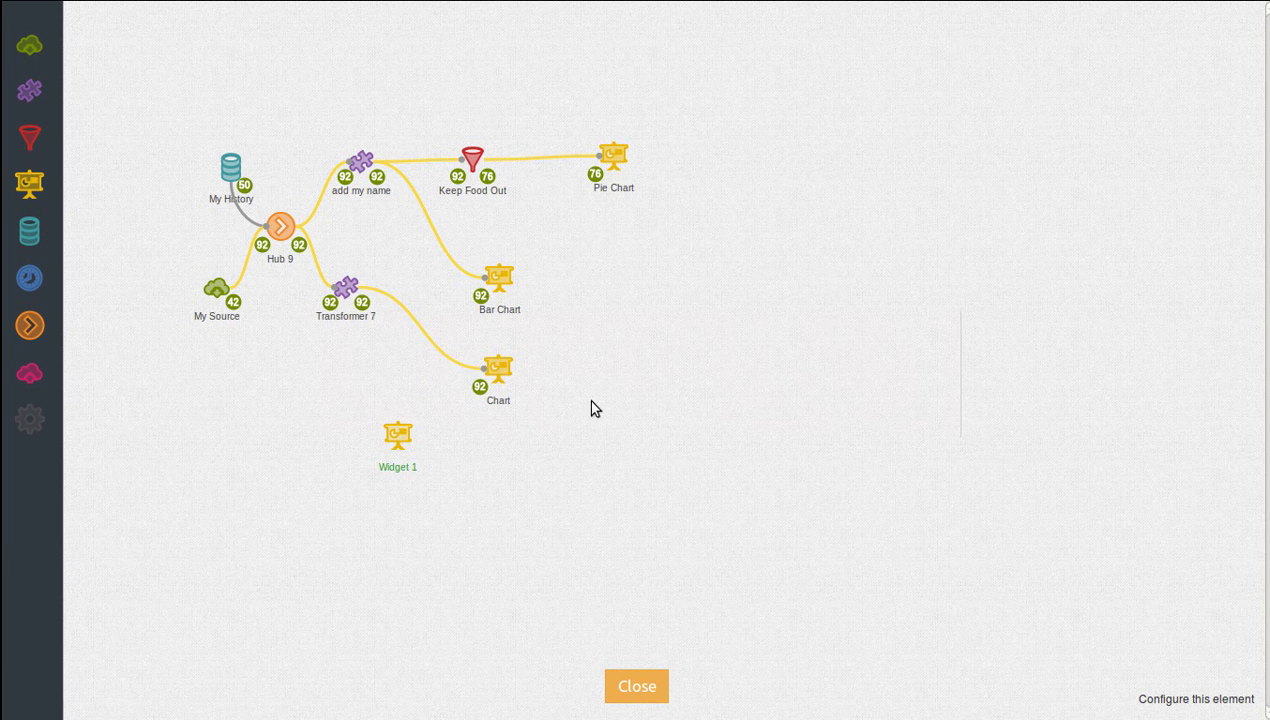
drag(411, 431, 508, 460)
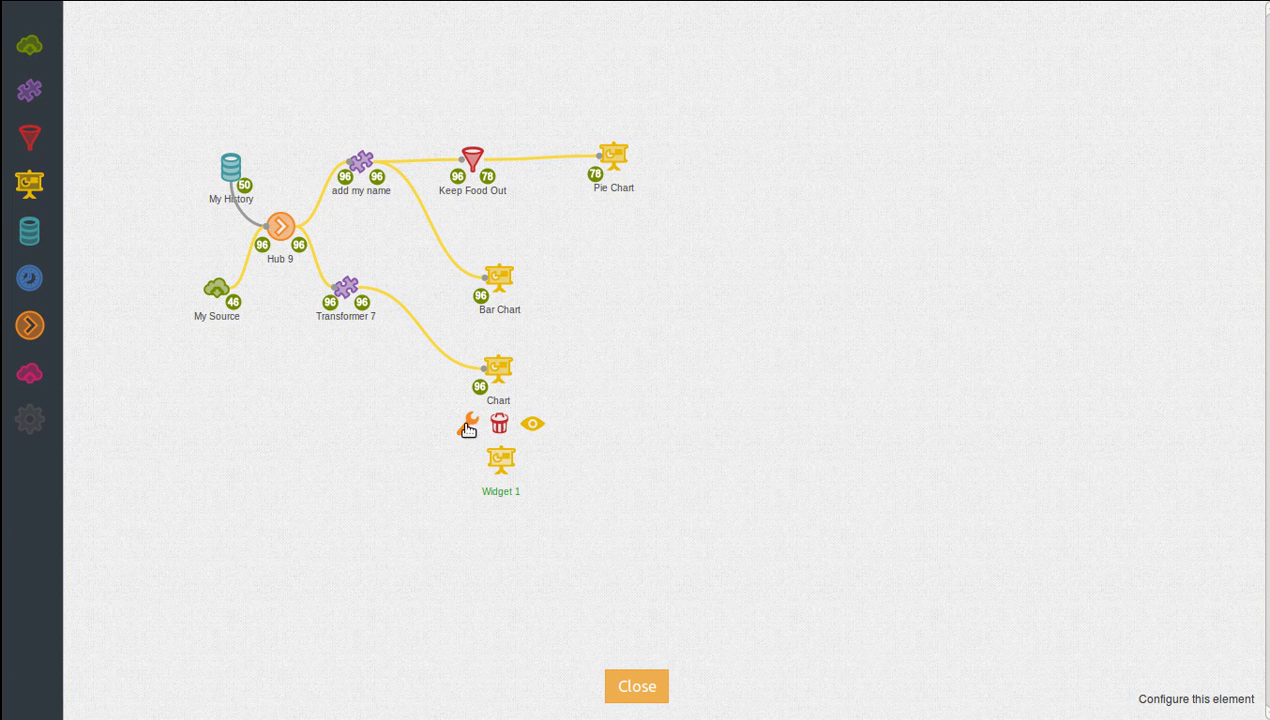
click(499, 462)
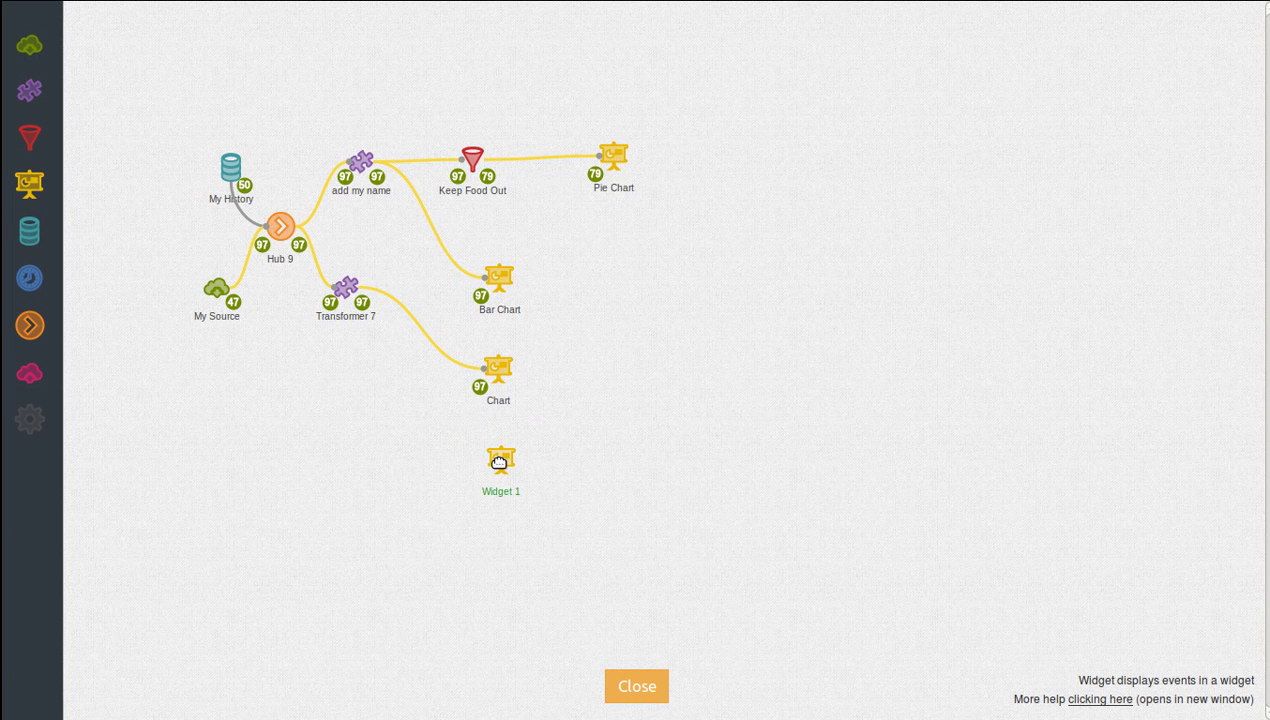
- Locate the Pie Chart and Bar Chart widgets on the dashboard from their elements in the design
click(611, 152)
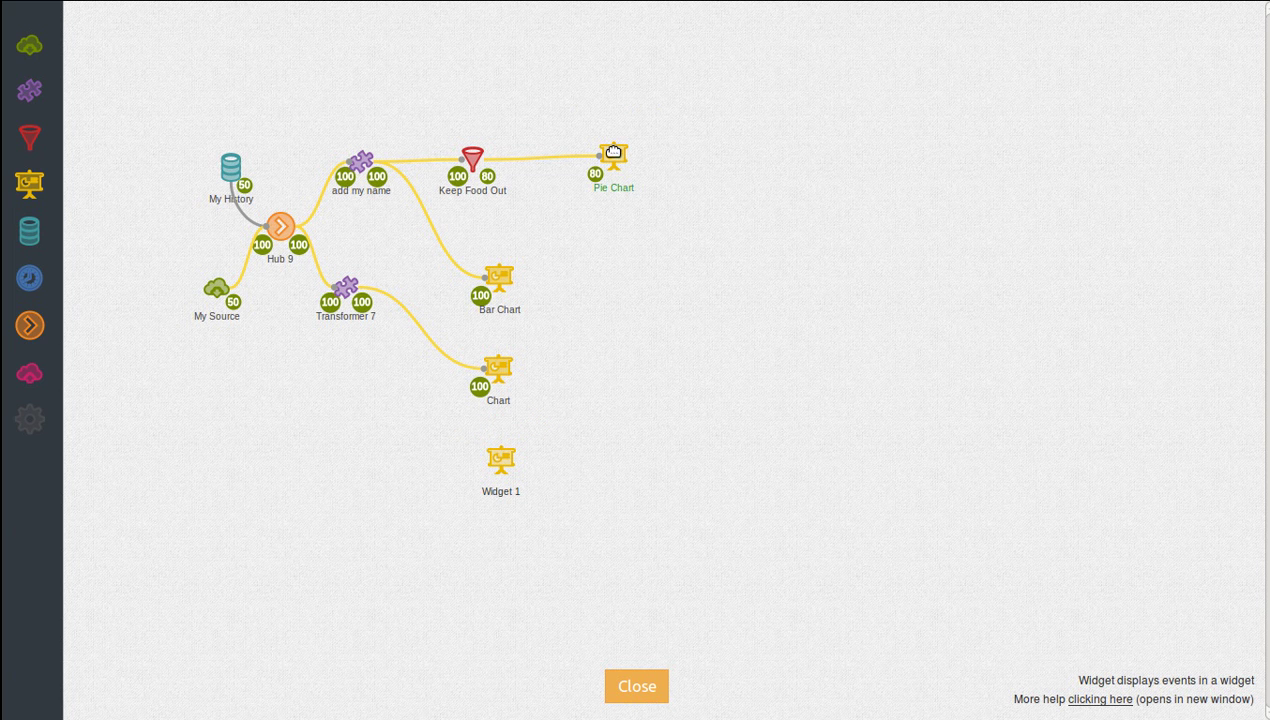
click(641, 122)
mouse_move(496, 275)
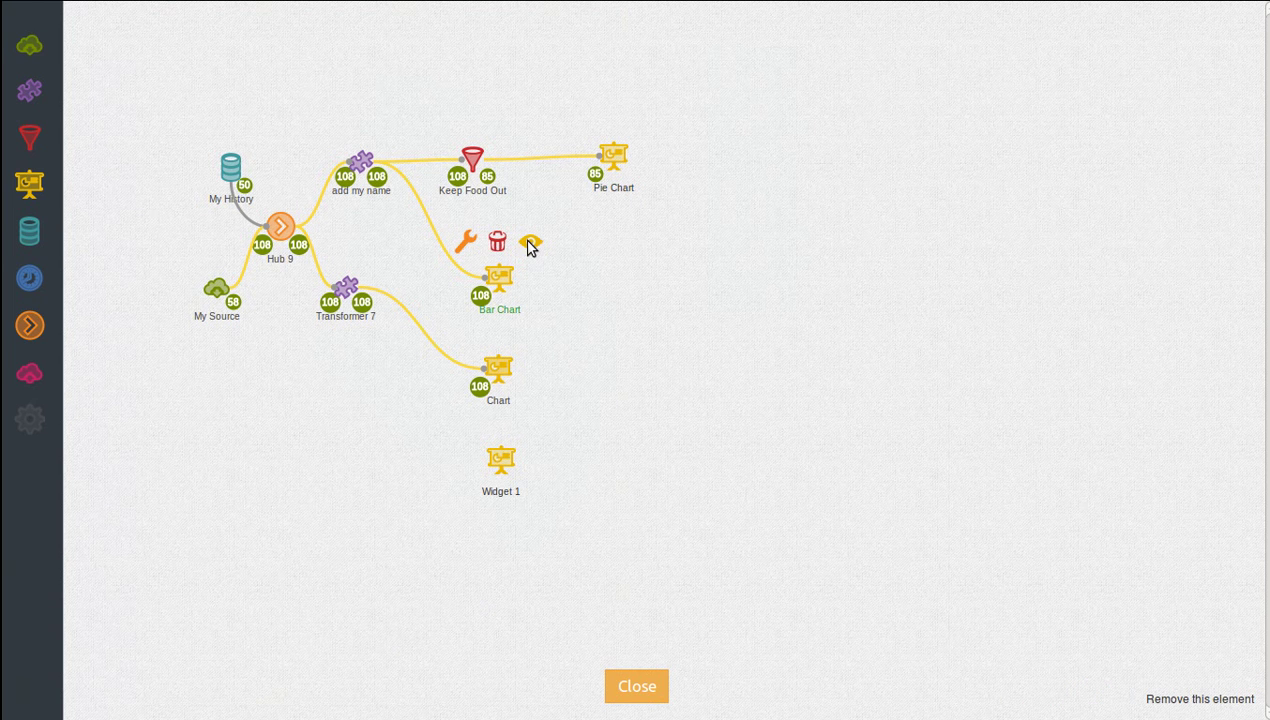
click(527, 241)
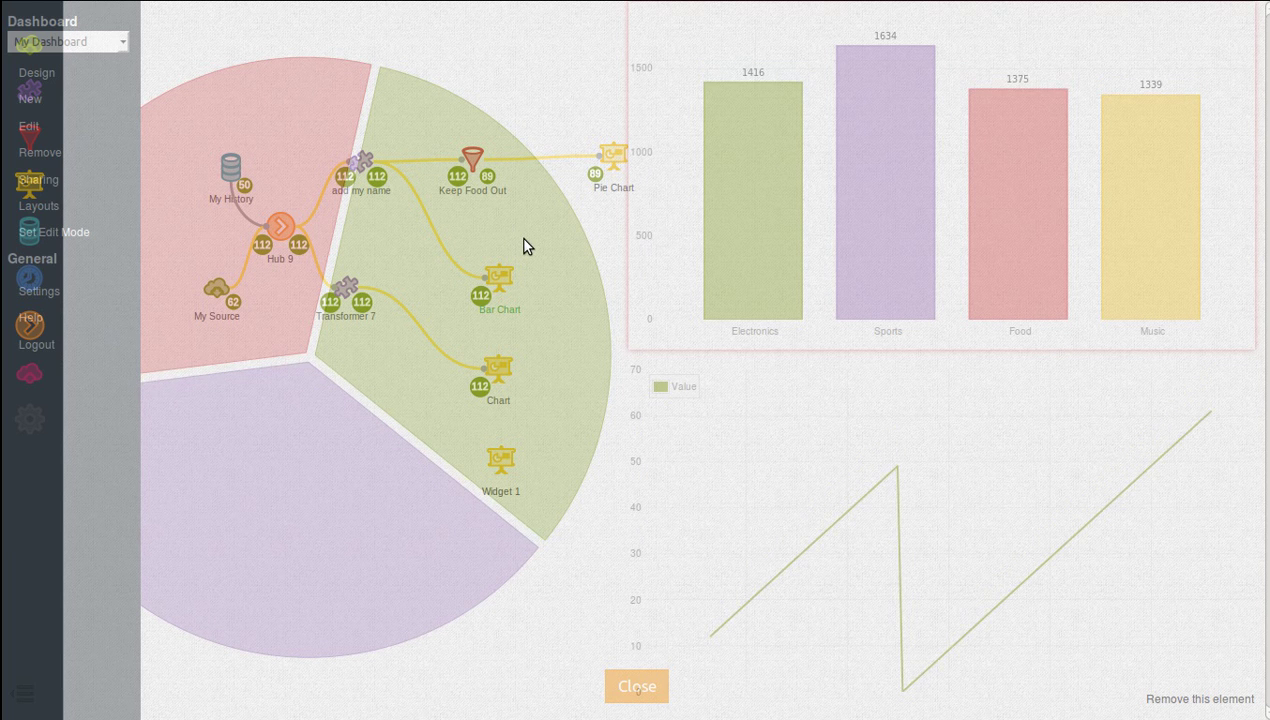
click(524, 246)
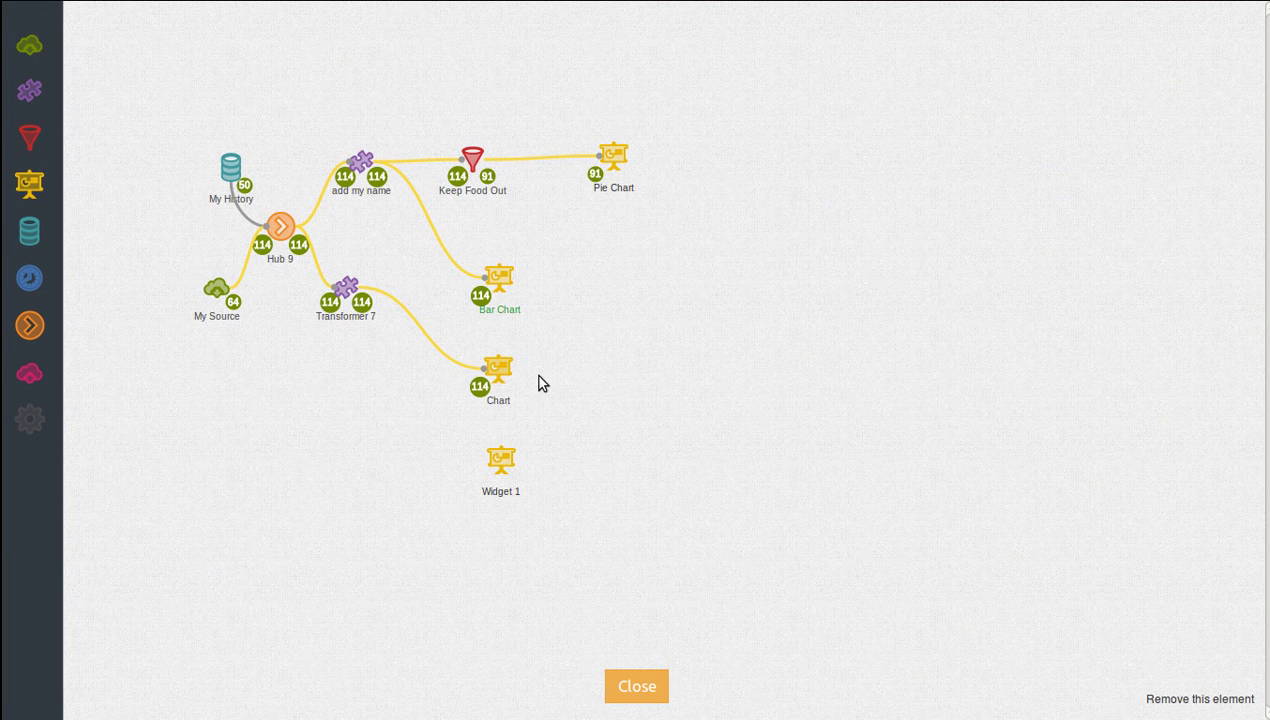
click(501, 370)
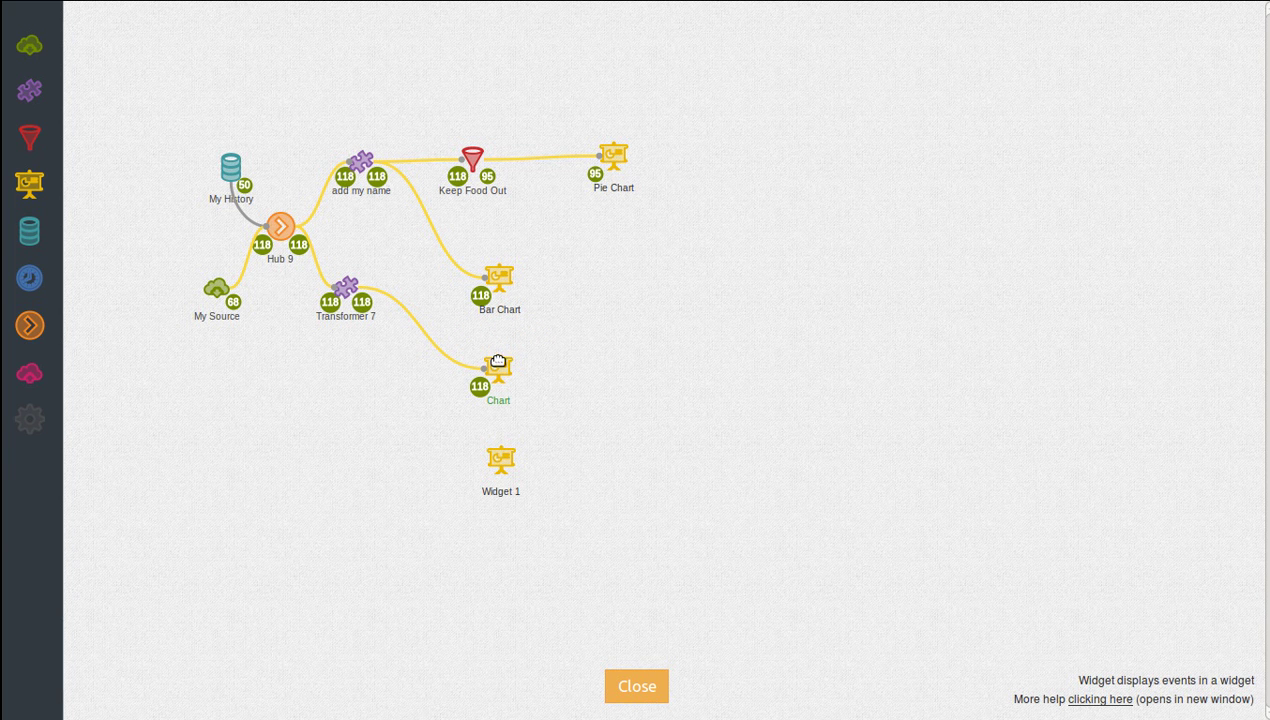
click(345, 289)
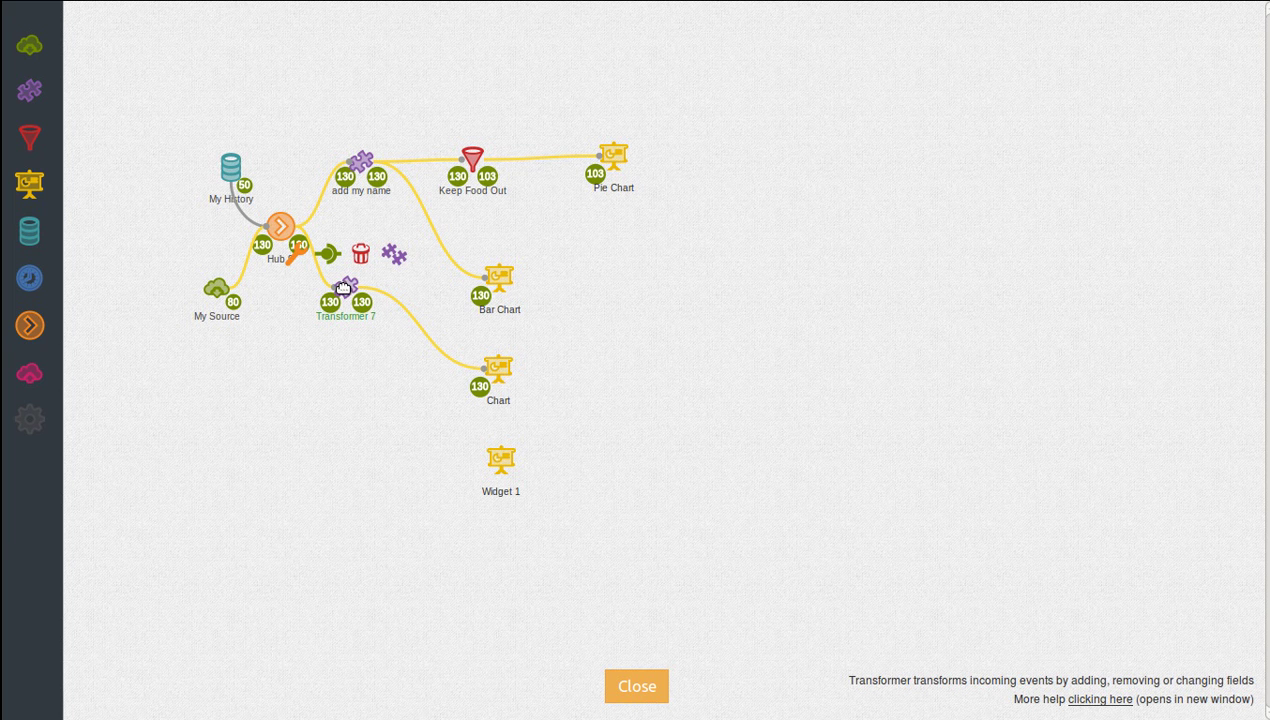
click(470, 163)
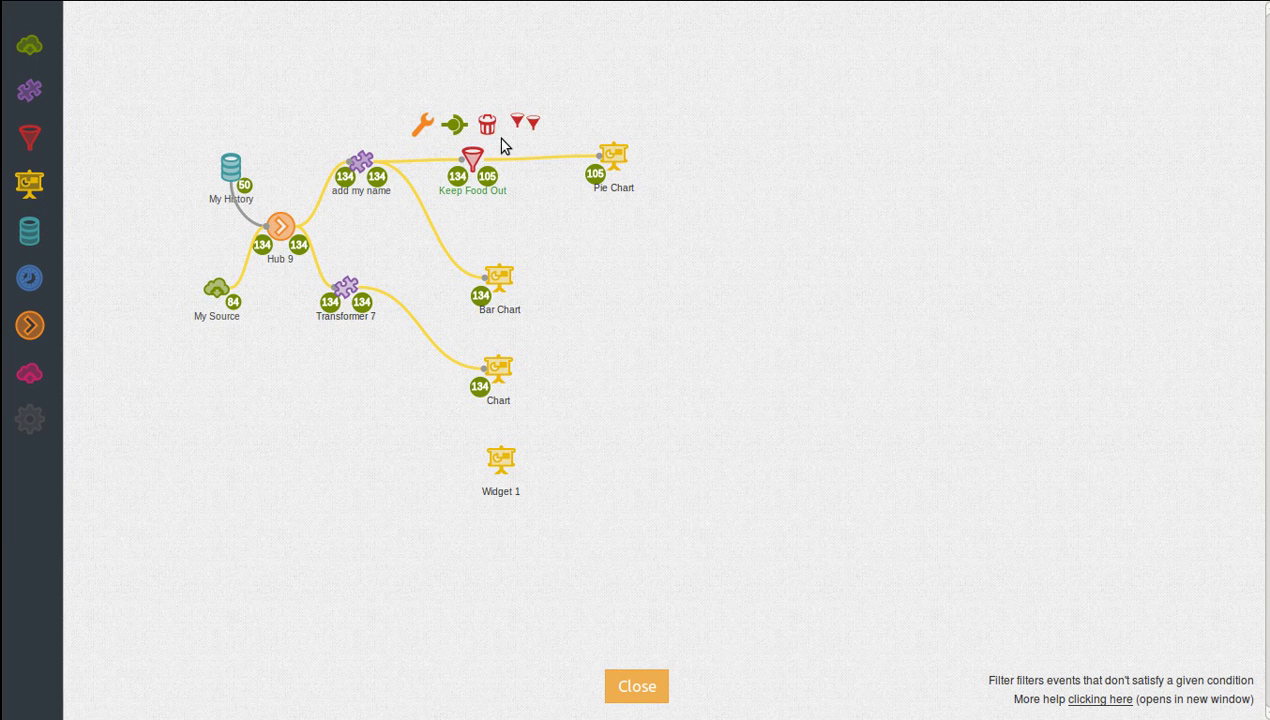
click(469, 162)
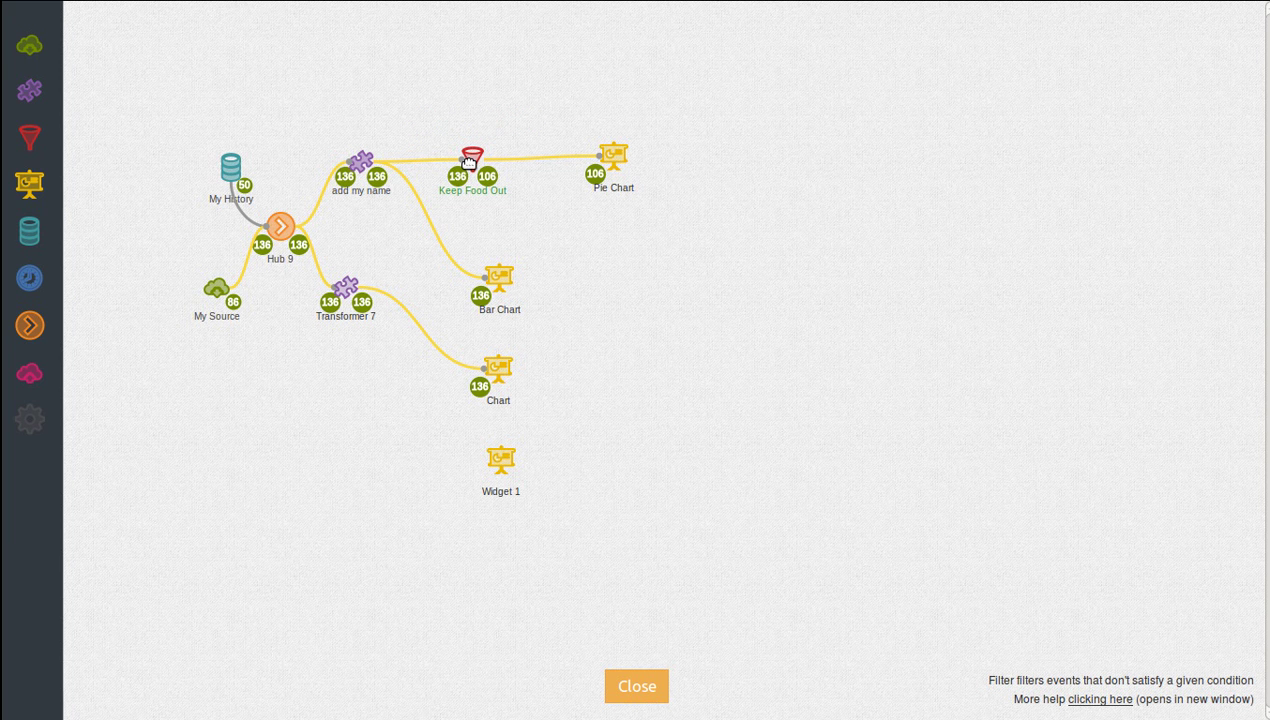
- Rename the news ticker element Widget 1 as Ticker
double_click(509, 490)
text(Ticker)
key(Return)
- Add a transformer below Transformer 7, fed by Hub 9, that sets field val to field name using the required News Ticker template
drag(29, 91, 334, 384)
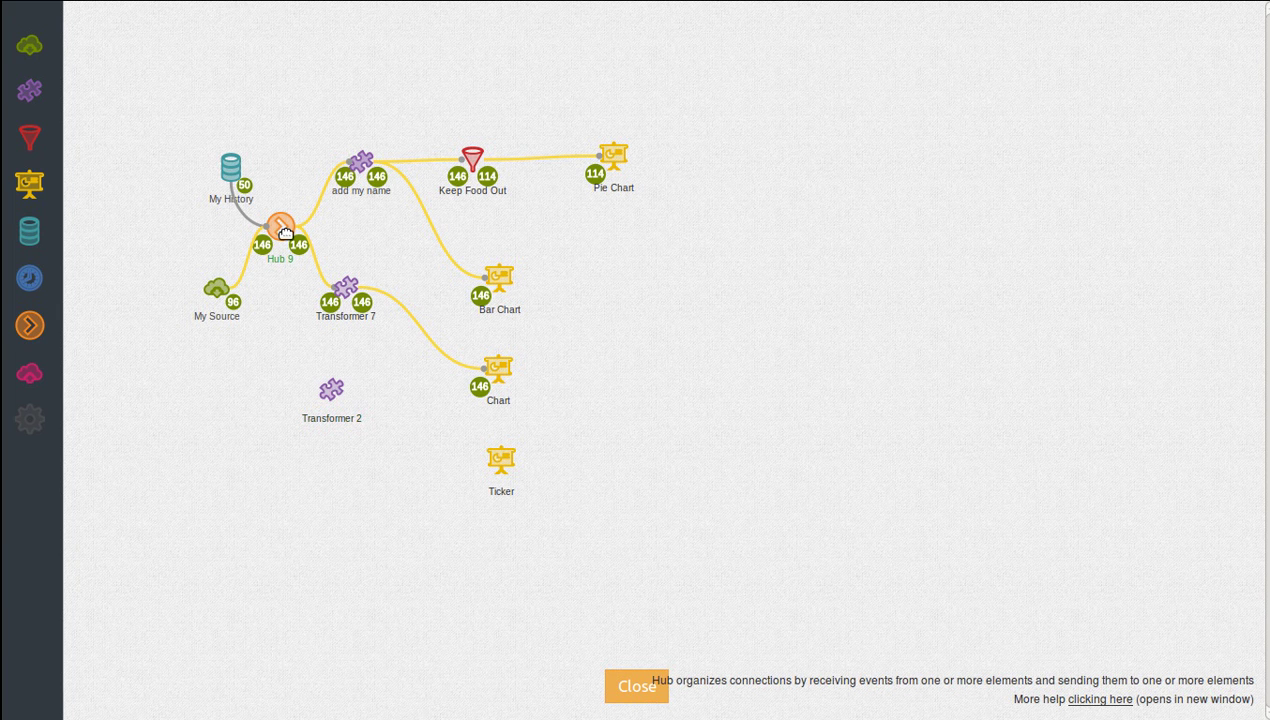
drag(281, 190, 341, 405)
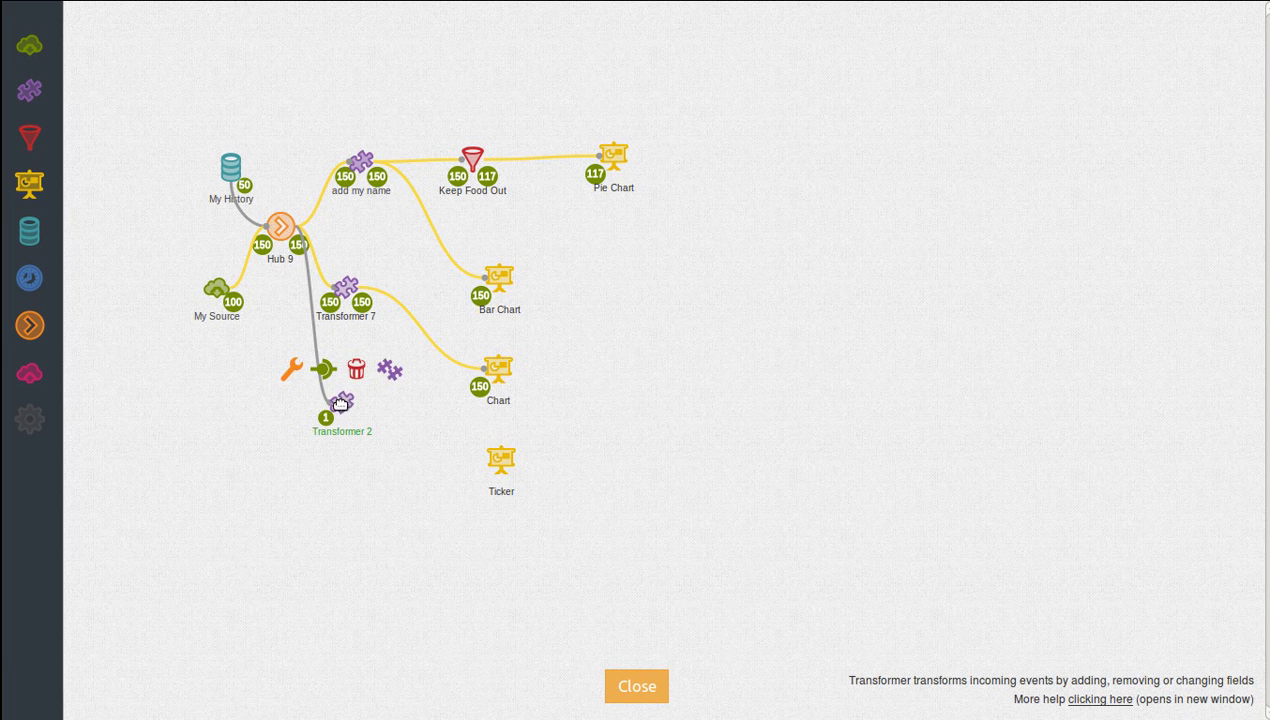
click(290, 369)
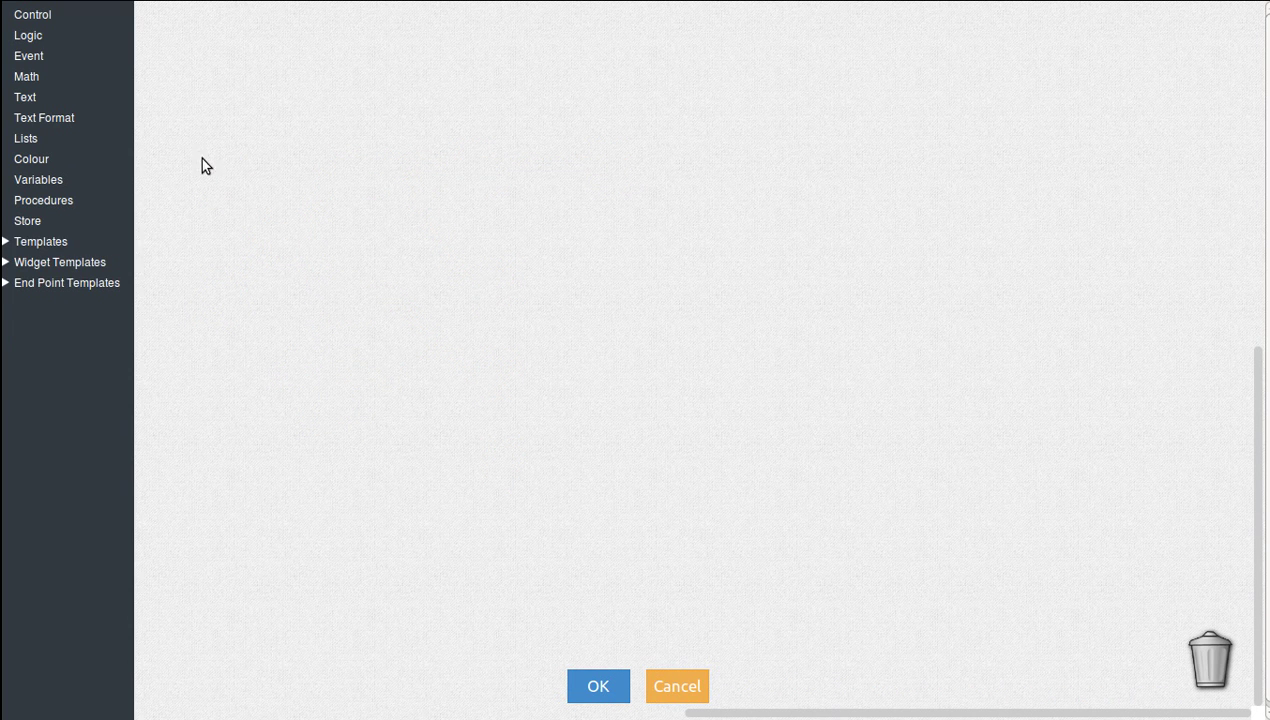
click(54, 261)
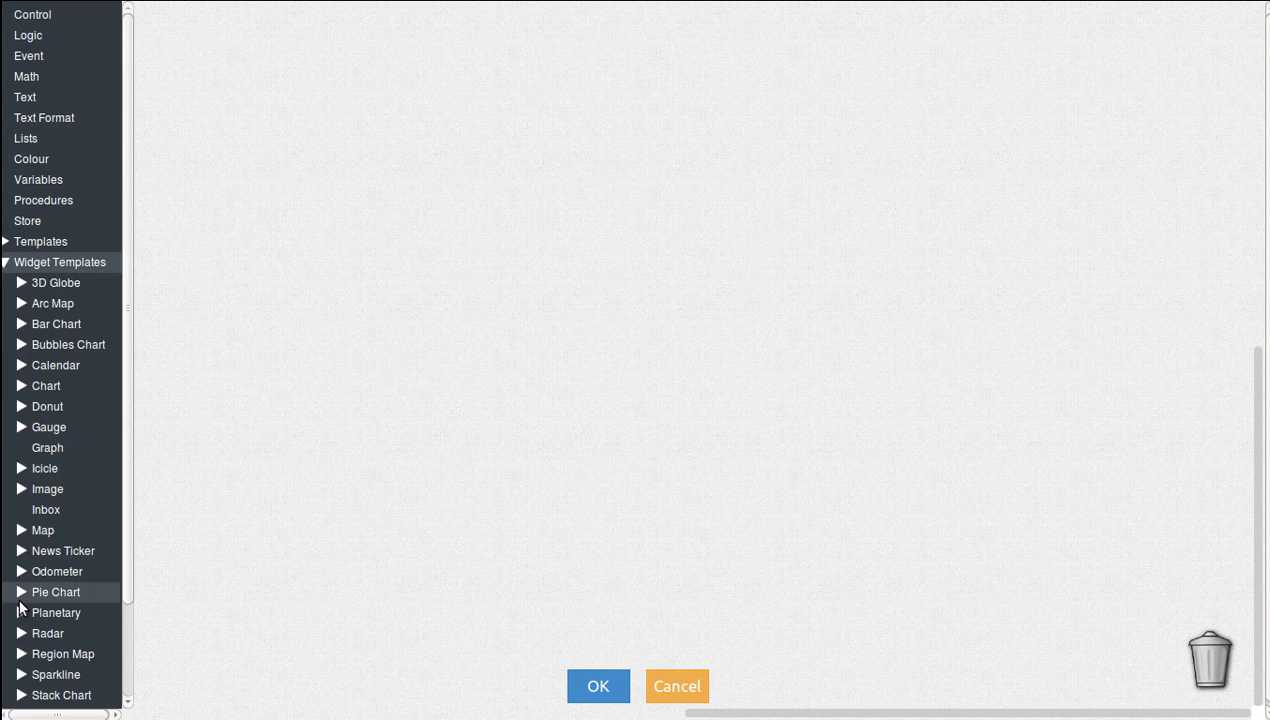
click(64, 548)
click(67, 568)
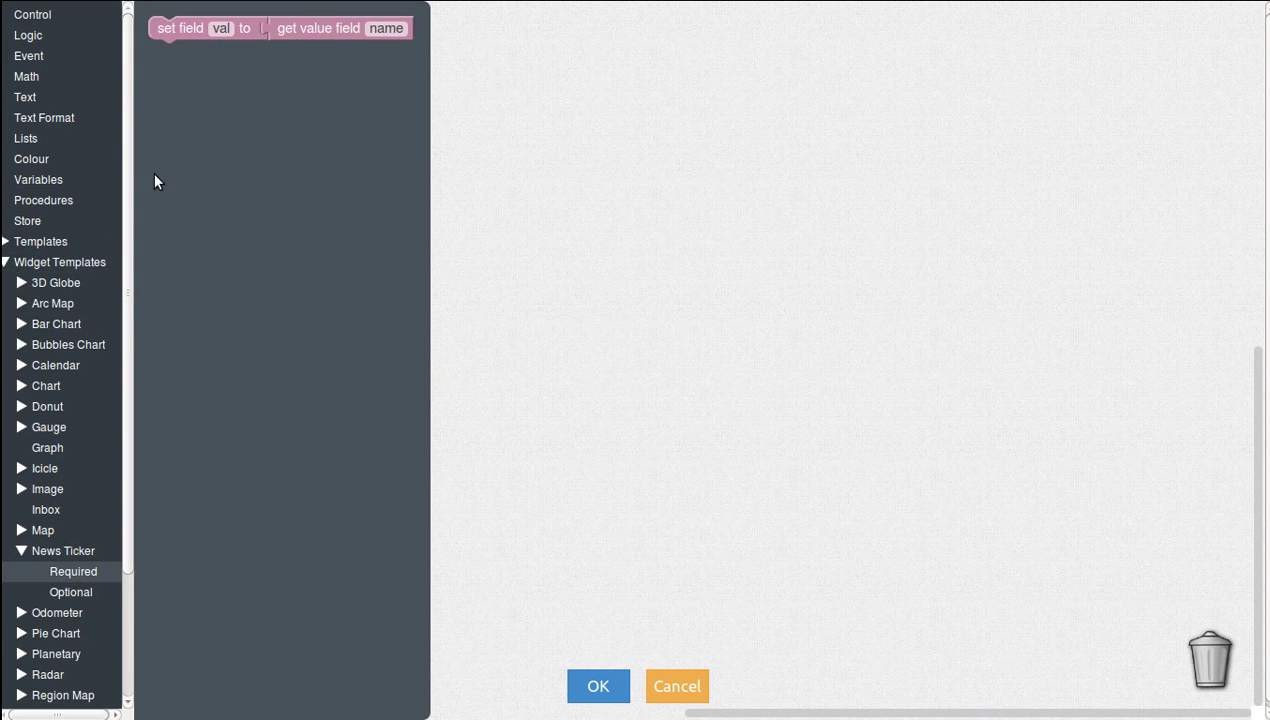
drag(191, 30, 284, 96)
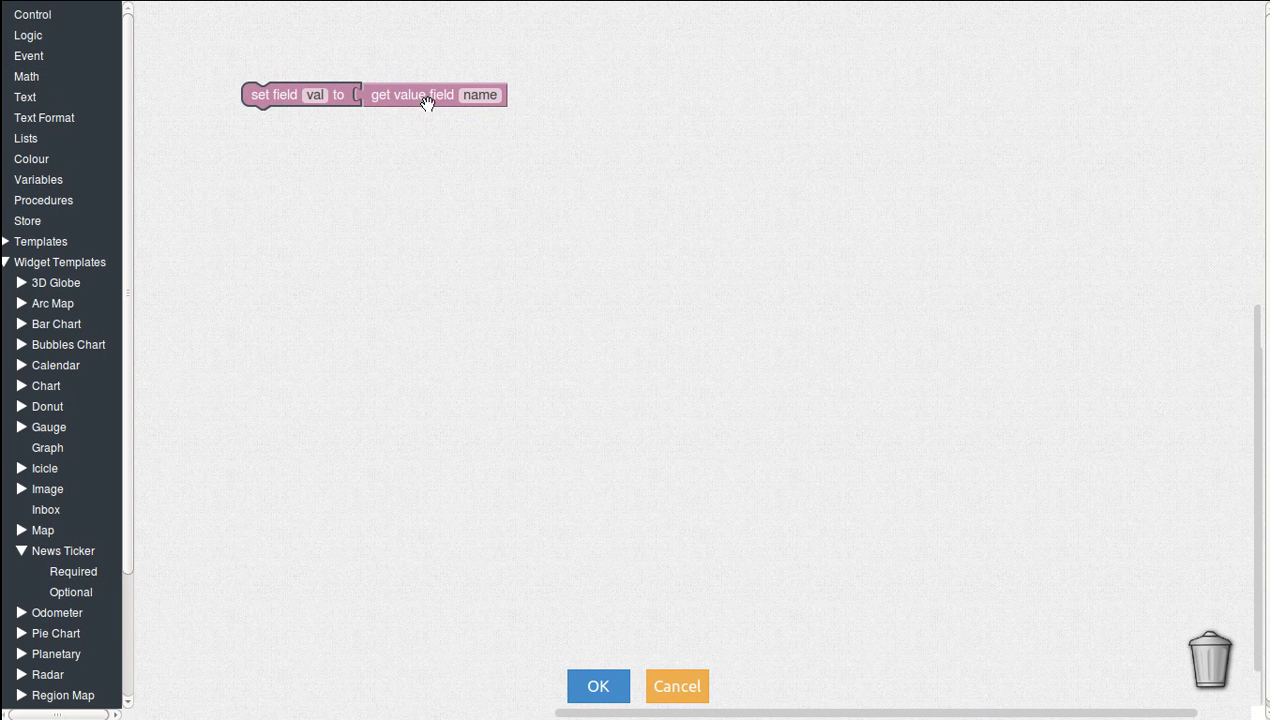
click(580, 684)
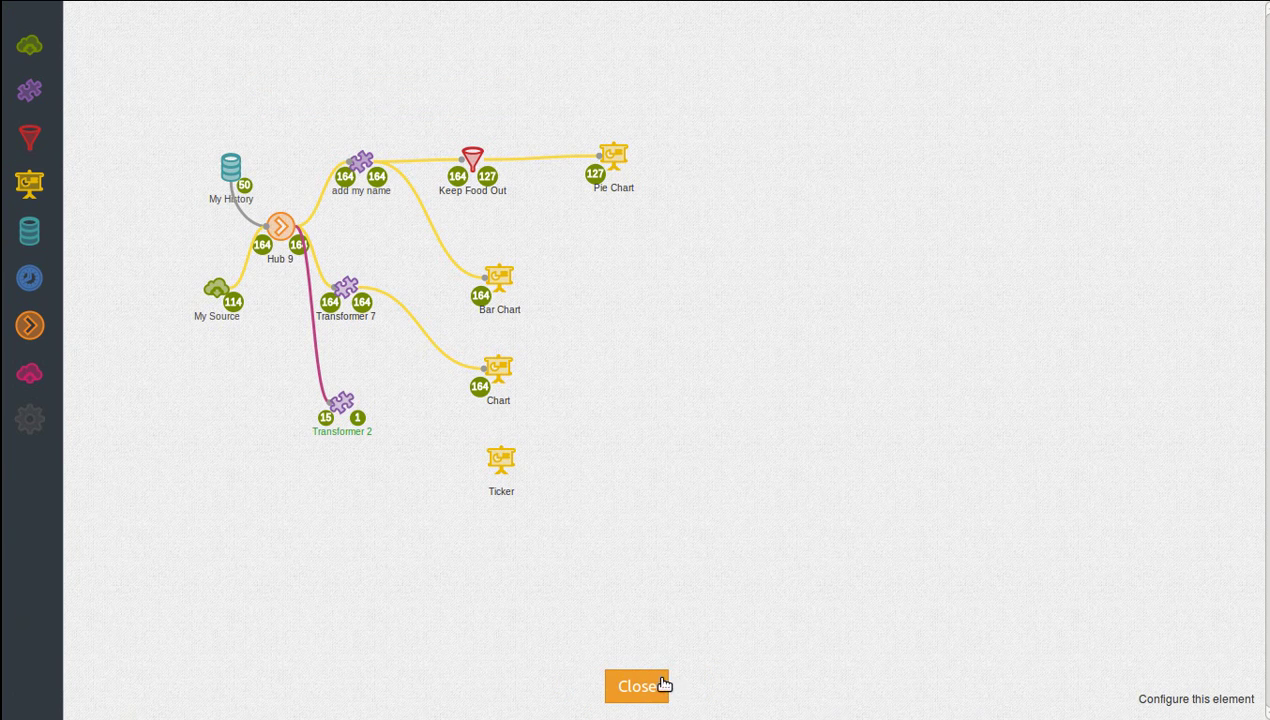
- Connect Transformer 2 to the Ticker widget and return to the dashboard
click(343, 402)
drag(323, 369, 496, 457)
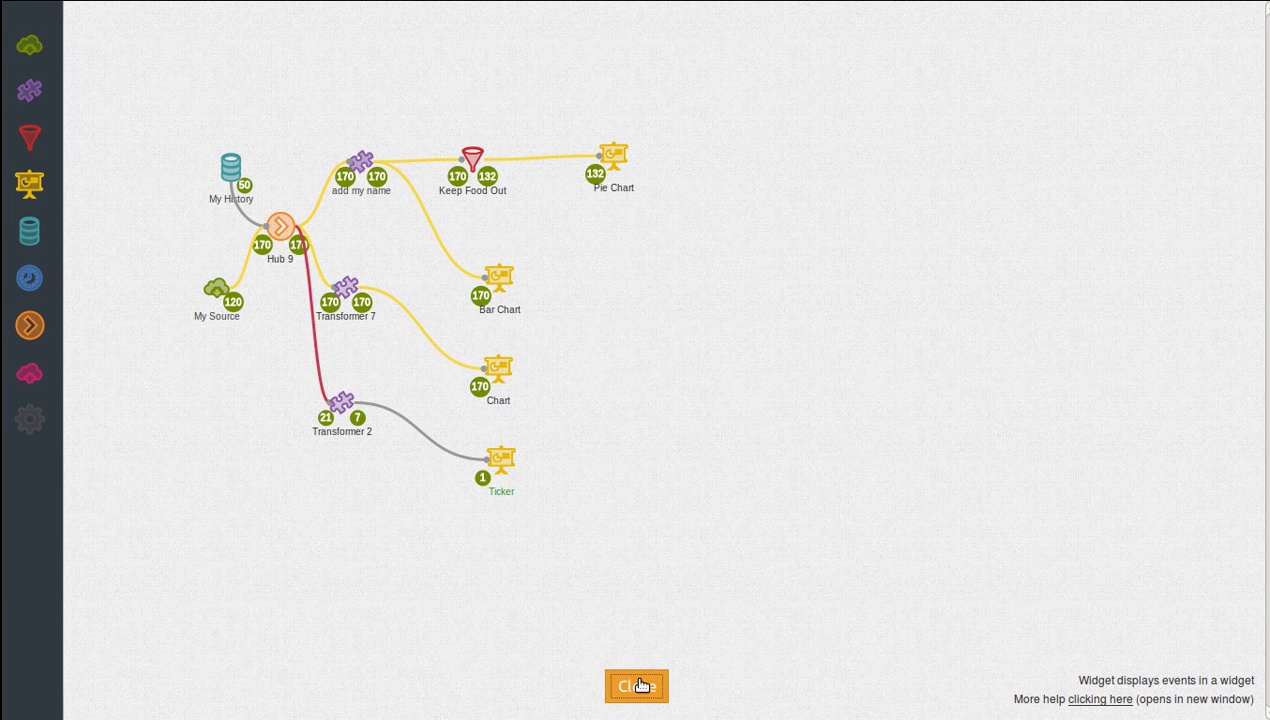
click(637, 686)
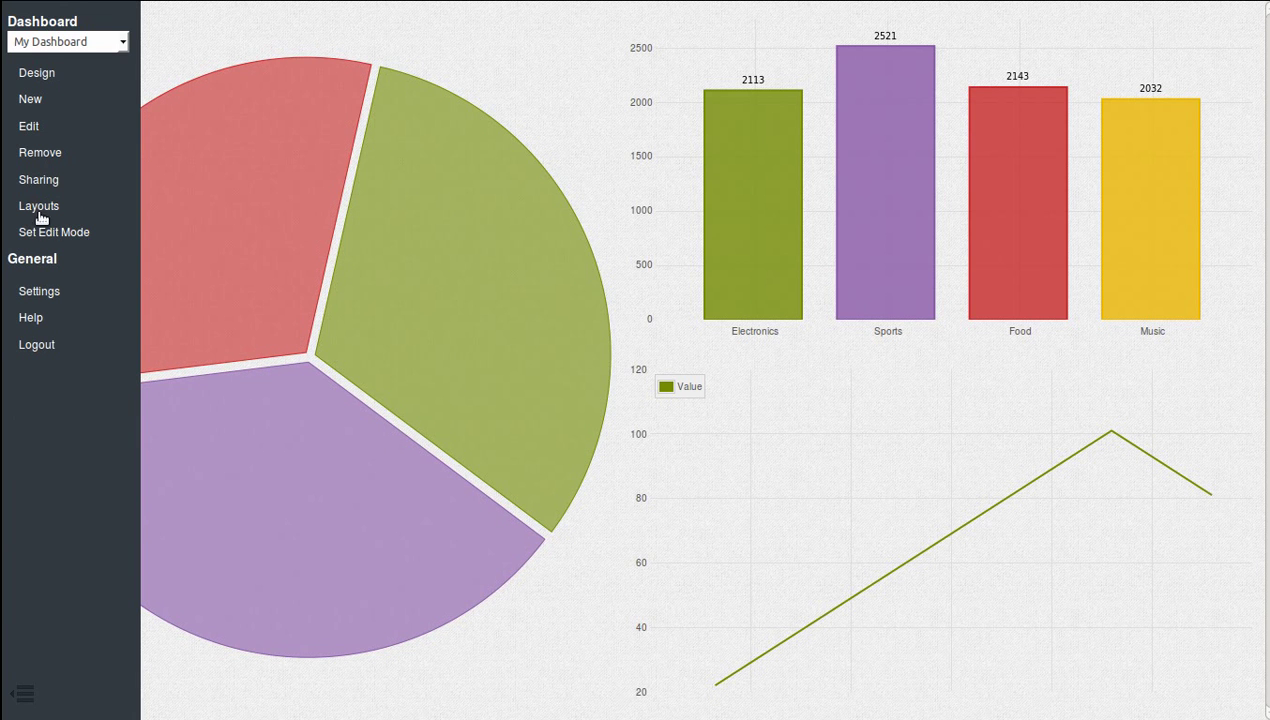
- Apply the layout with four equal cells in a two-by-two grid to the dashboard
click(40, 206)
click(516, 247)
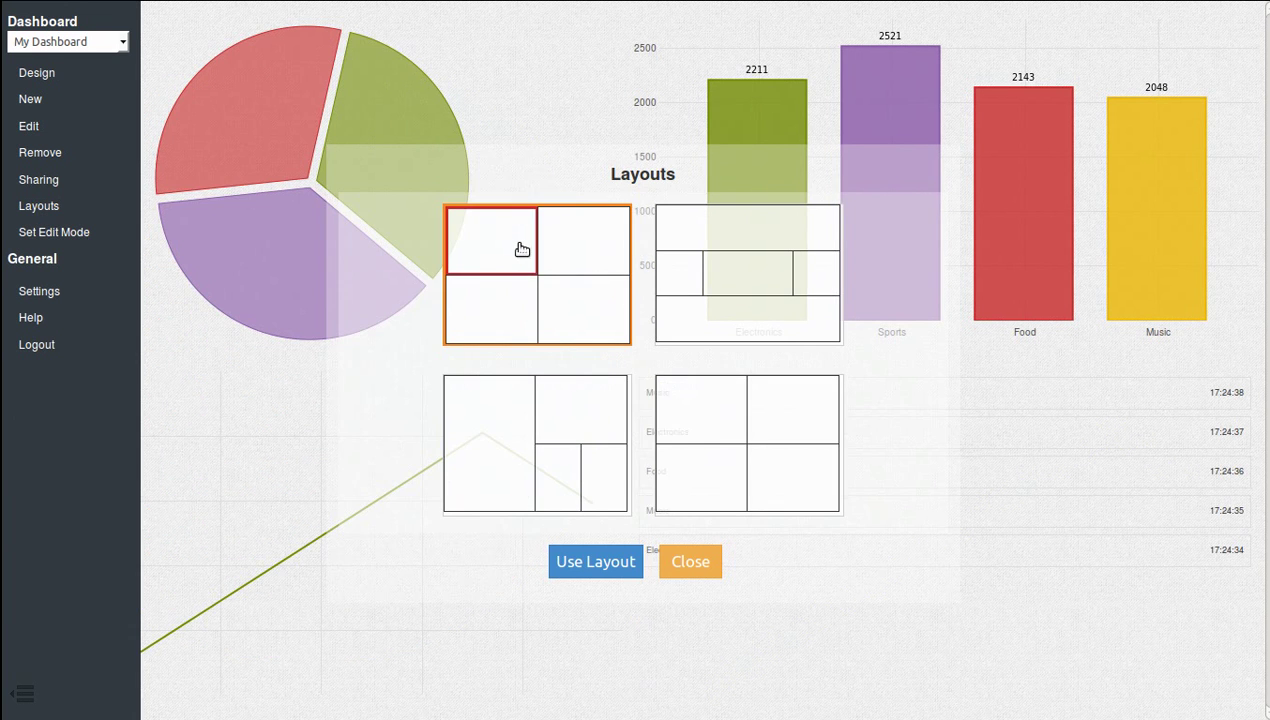
click(624, 564)
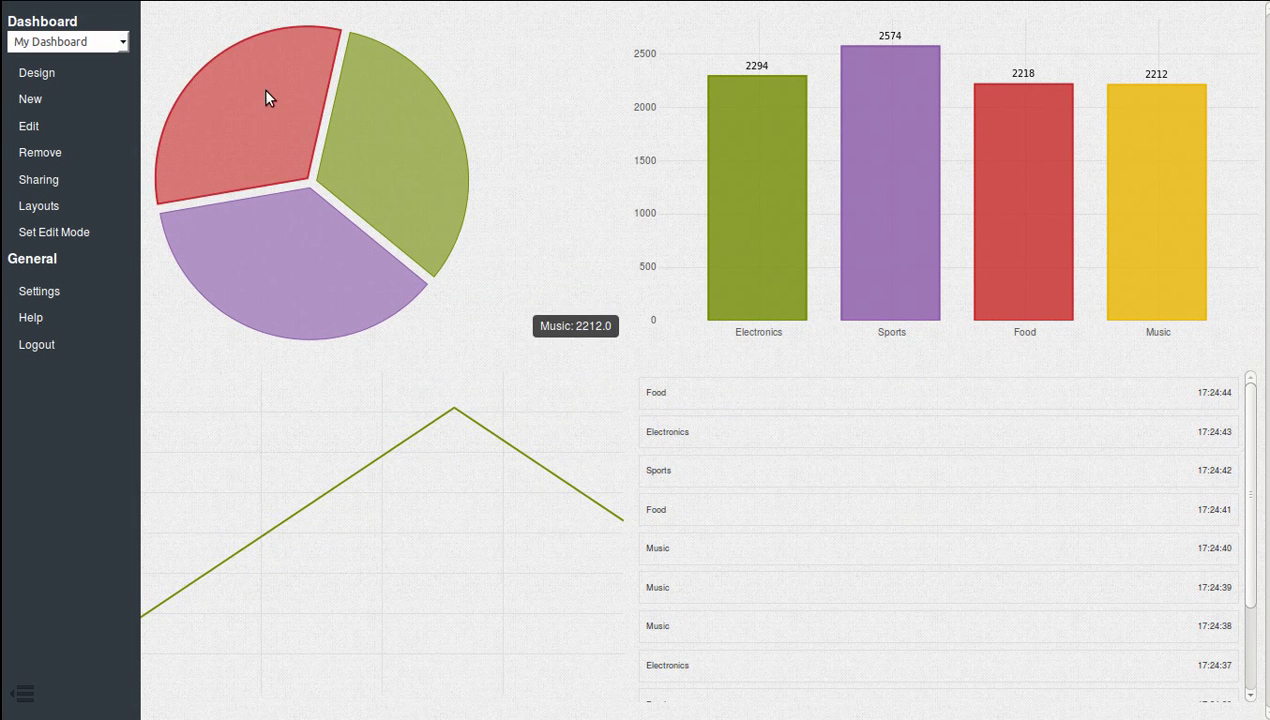
- Reopen Transformer 2 and set val to a three-item joined text whose first item gets the countryName field
click(36, 73)
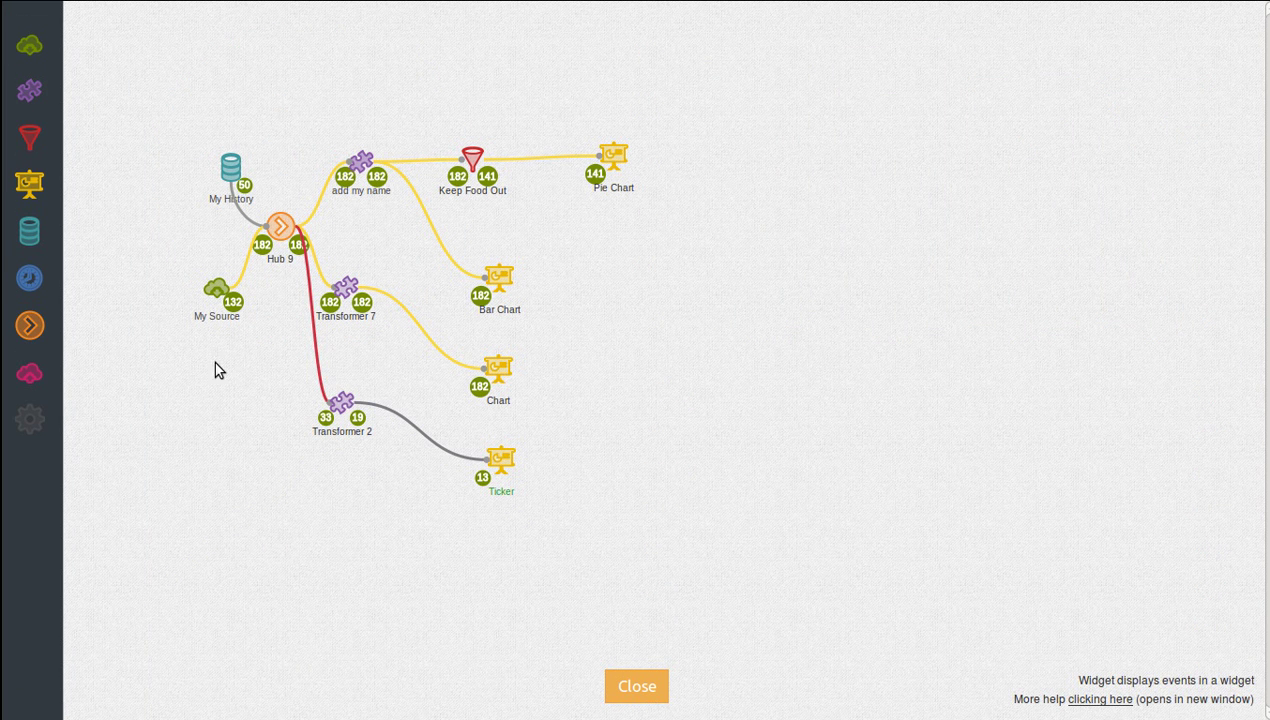
click(341, 400)
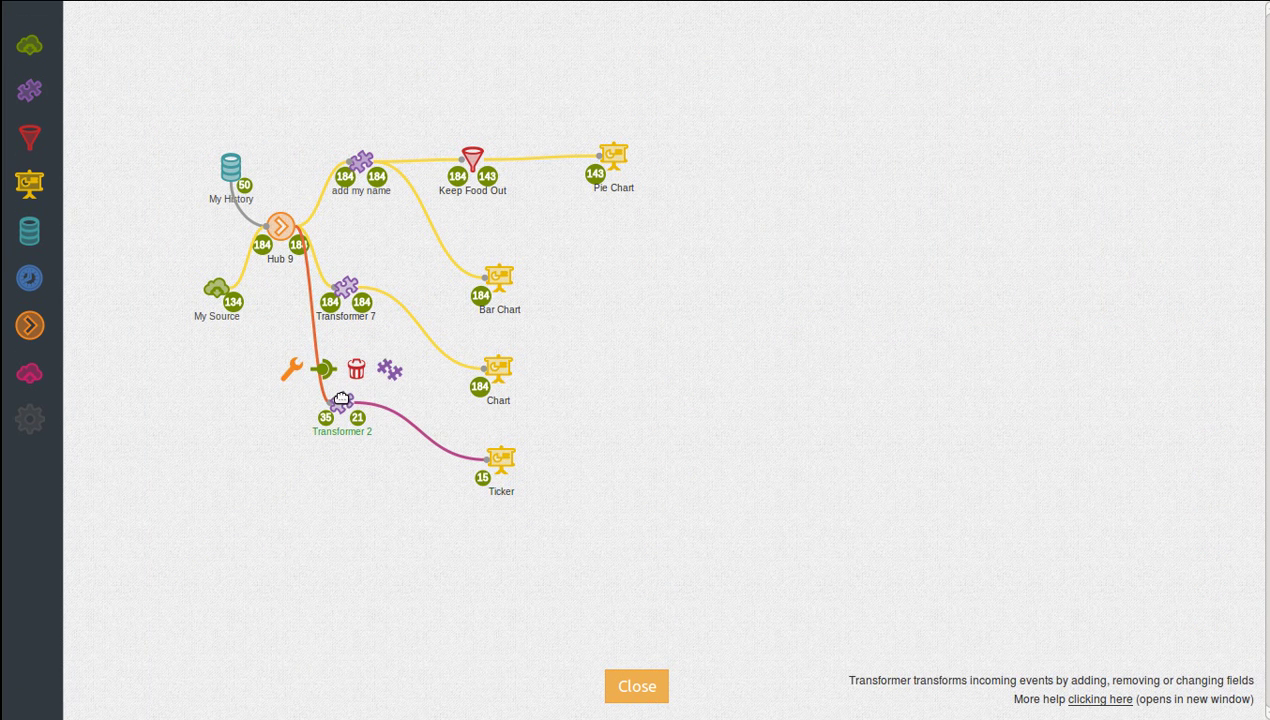
click(290, 370)
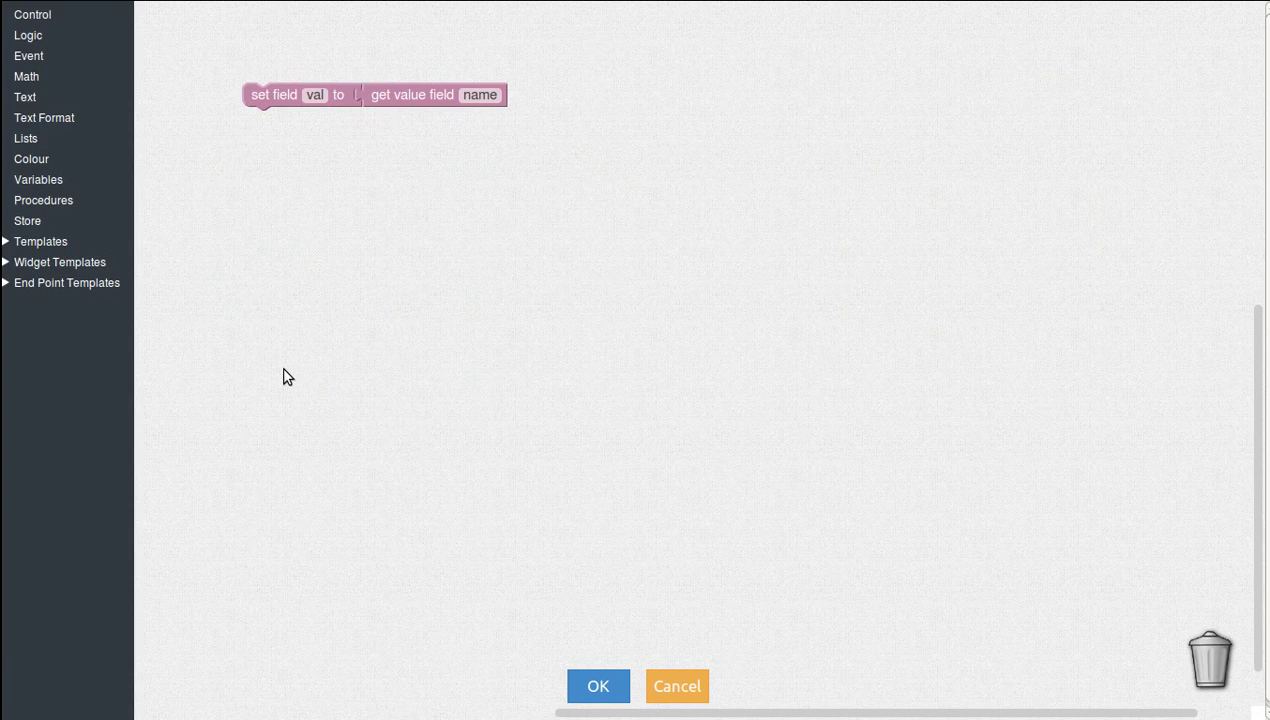
click(26, 98)
drag(150, 108, 502, 210)
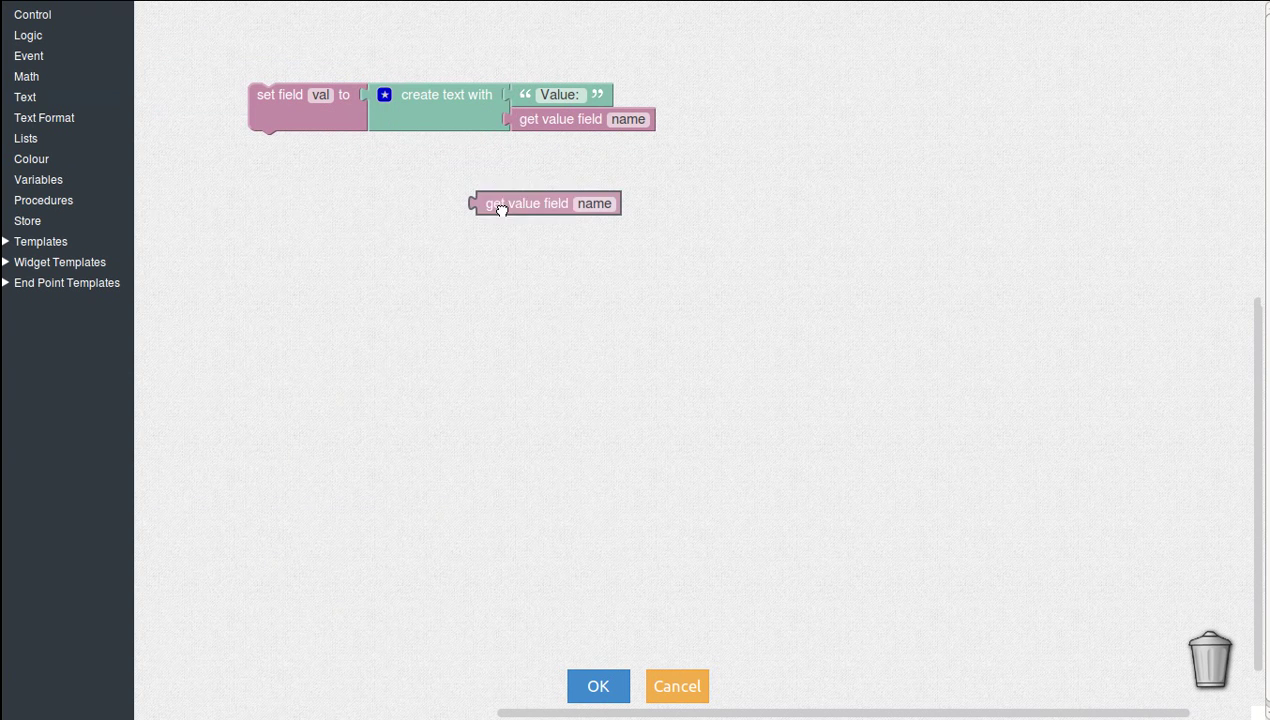
click(384, 95)
drag(377, 199, 601, 104)
click(630, 96)
text(countryName)
- Set the joined text's second item to ": $" and its third item to the amount field
click(558, 121)
text(: $)
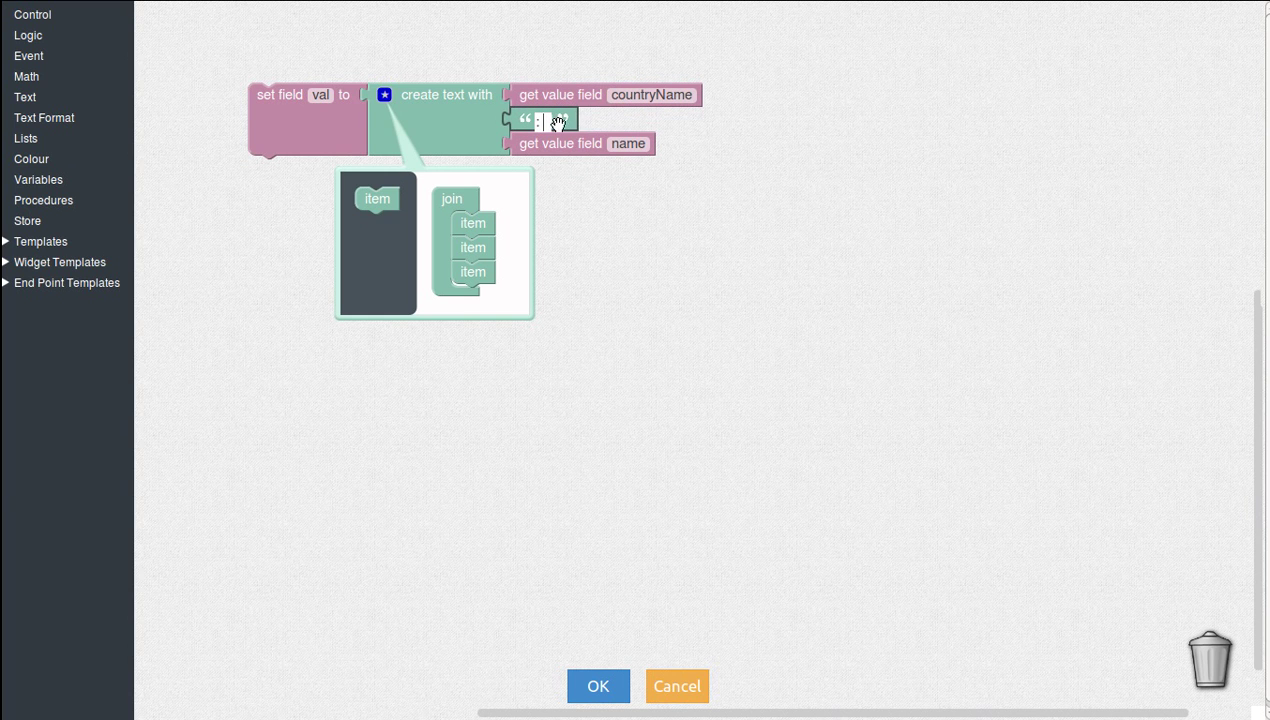
key(Return)
click(643, 148)
text(amount)
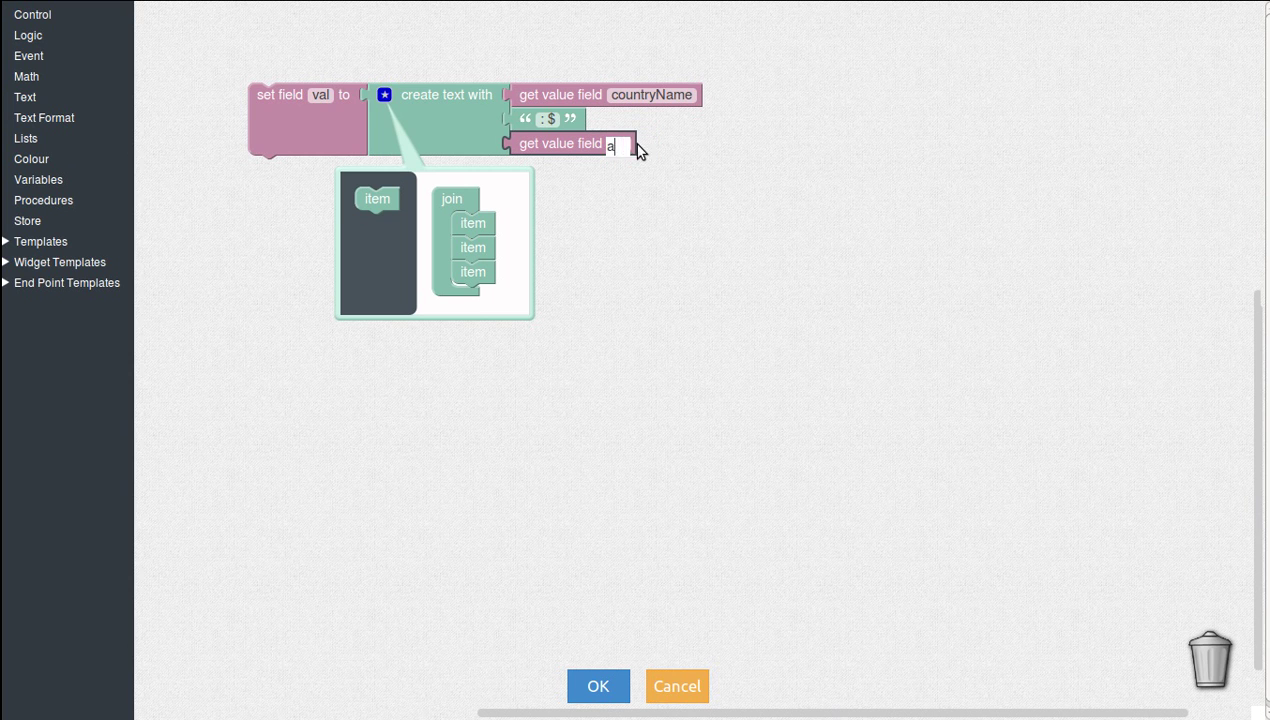
key(Return)
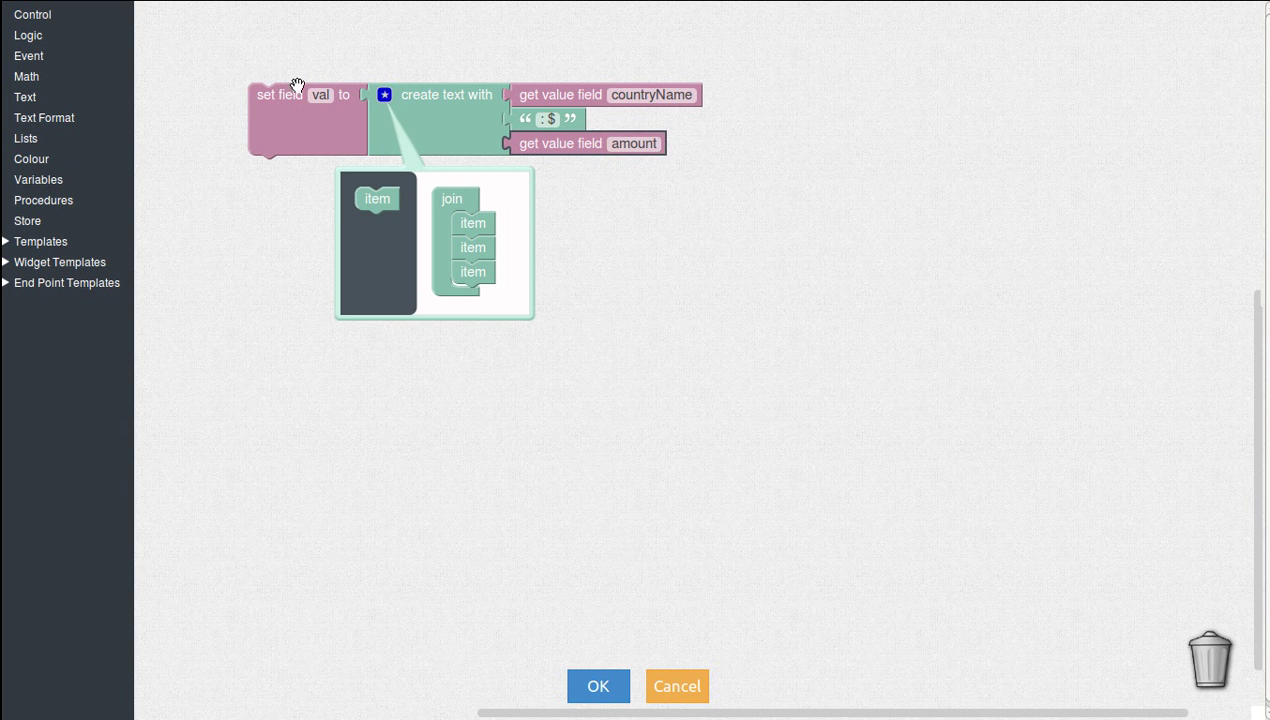
- Make the countryName value bold, save Transformer 2 and return to the dashboard
click(384, 95)
click(48, 117)
drag(157, 41, 516, 100)
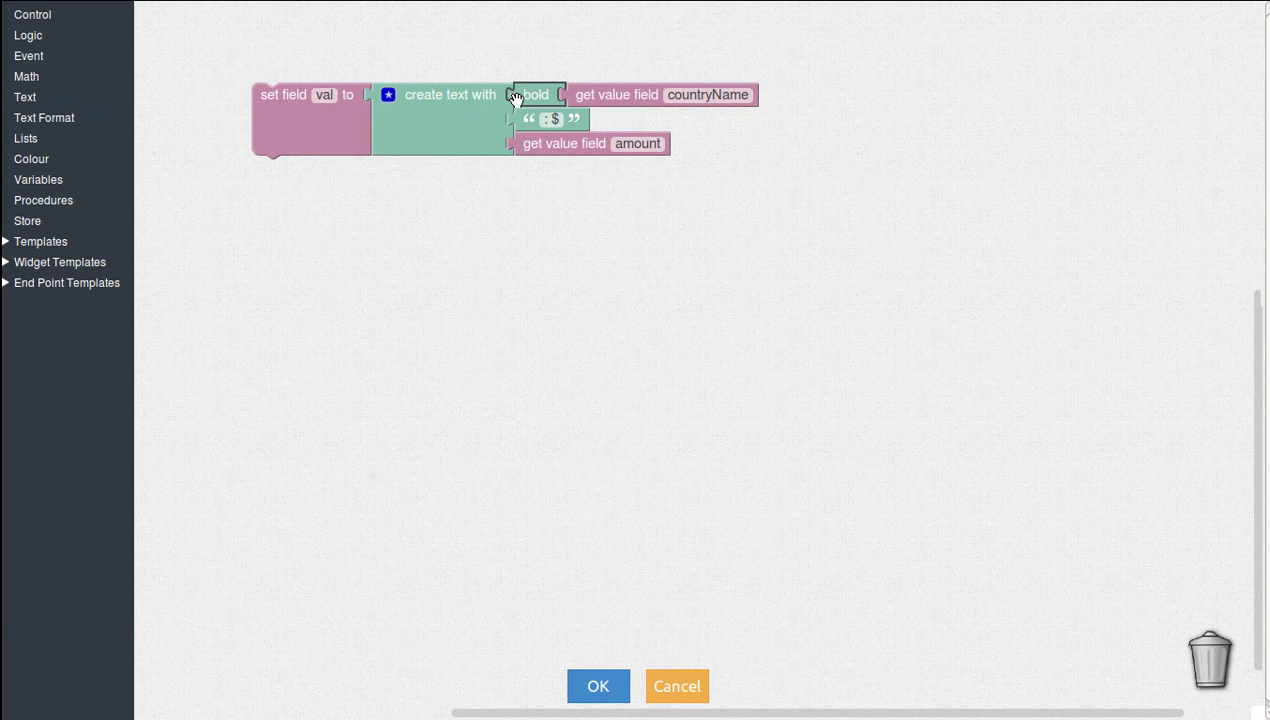
click(605, 686)
click(649, 686)
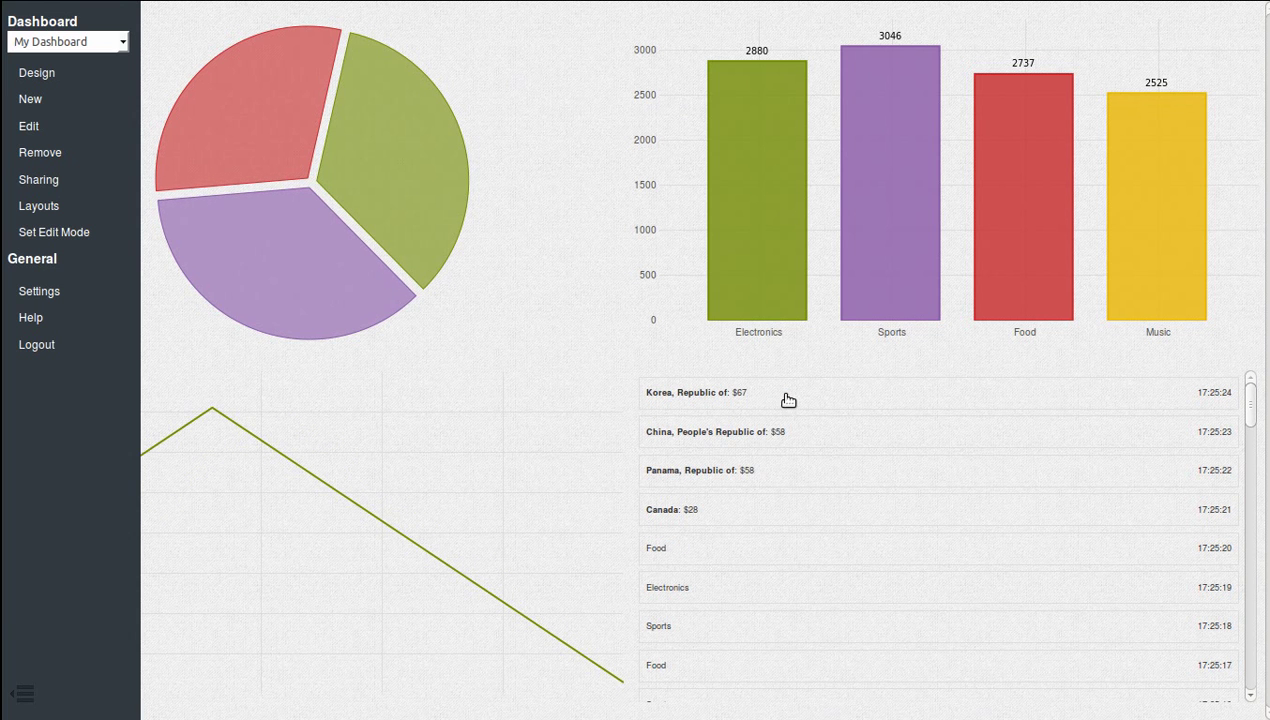
- Reopen Transformer 2's configuration and attach the Set Color by Threshold template below the set field val block
click(40, 76)
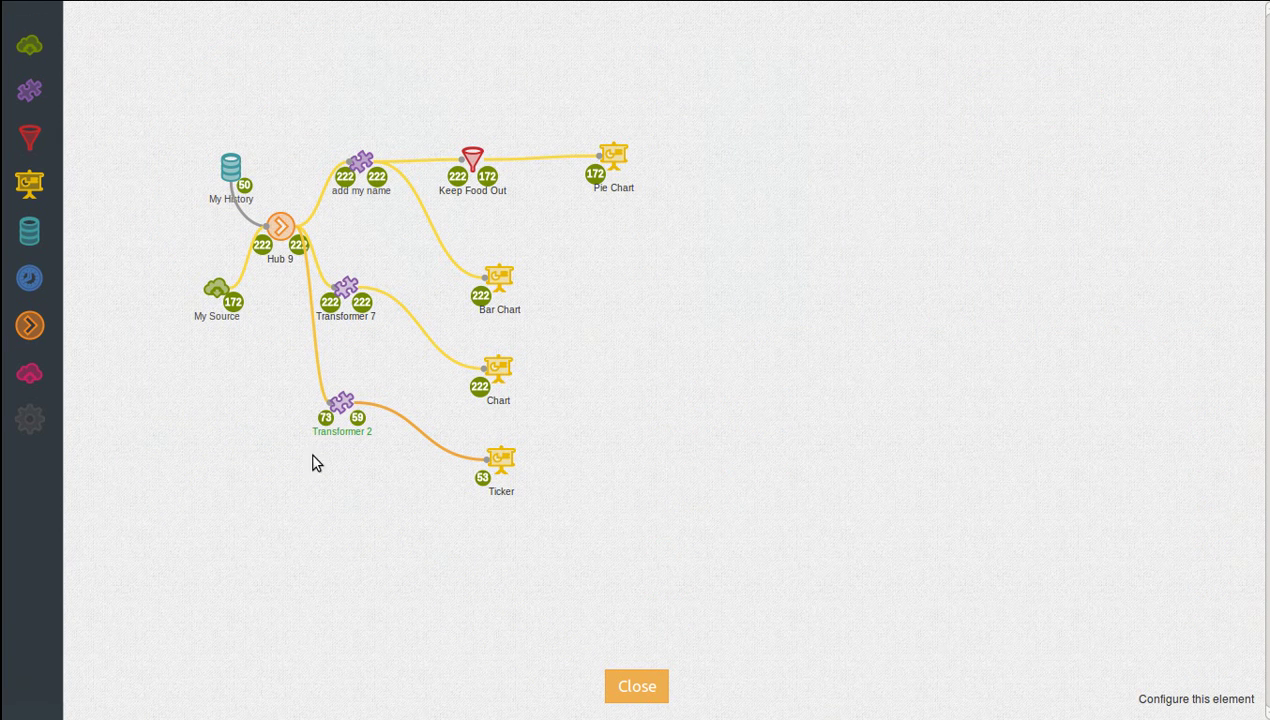
click(340, 403)
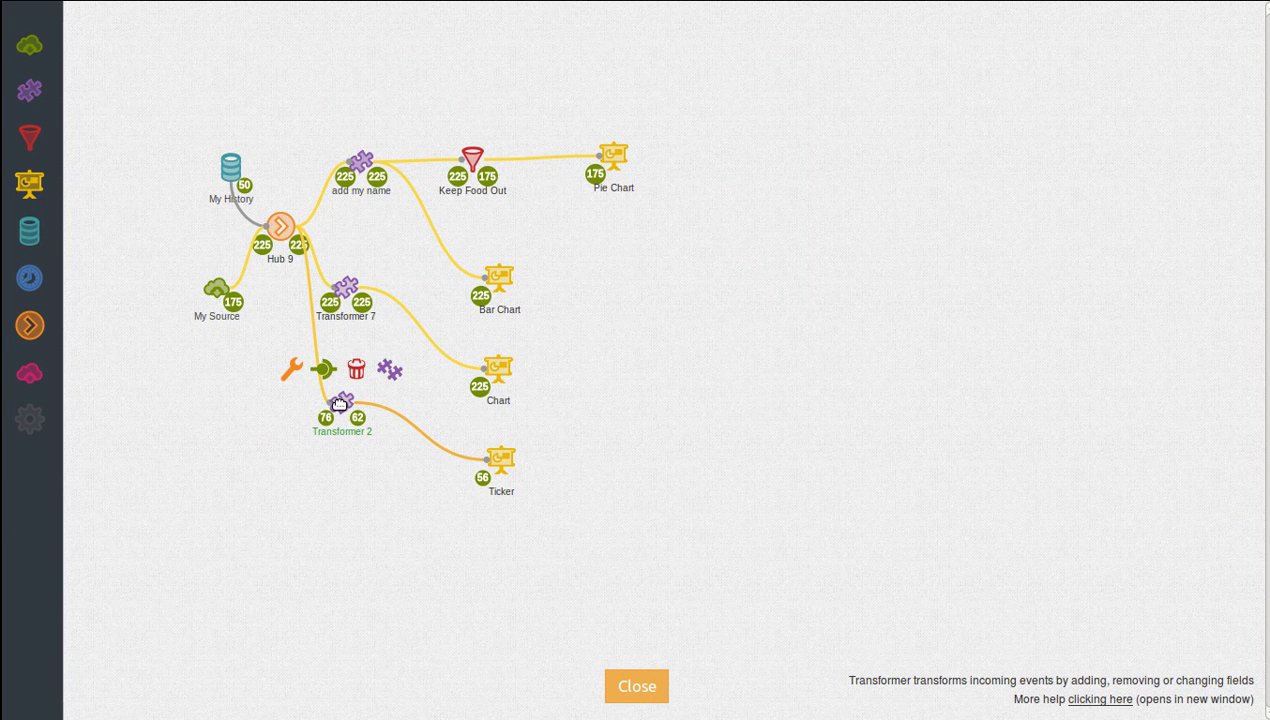
click(293, 372)
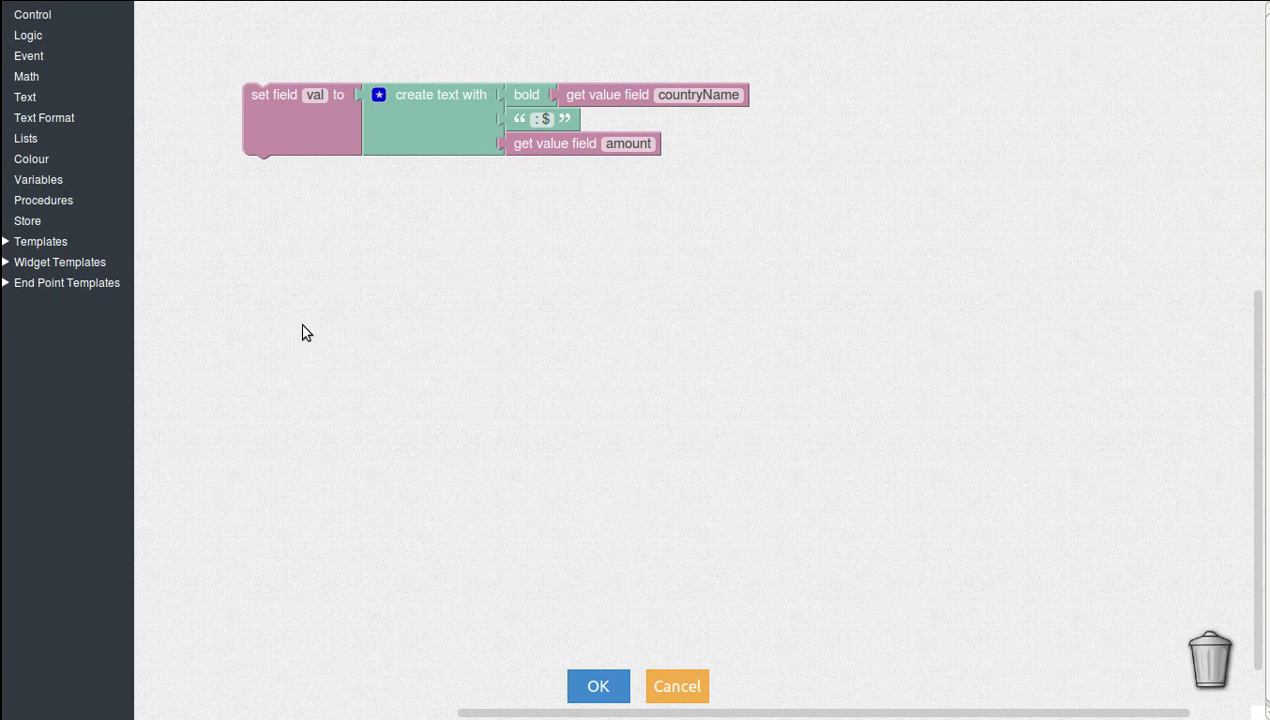
click(36, 242)
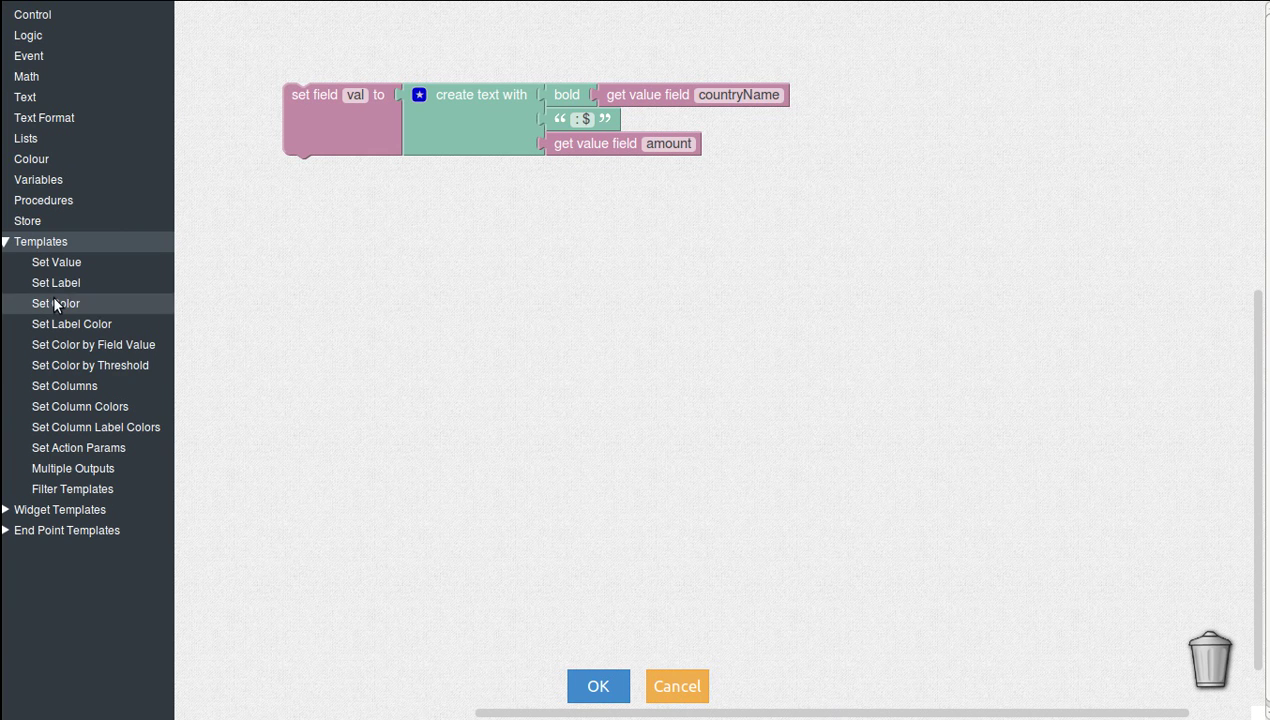
click(66, 366)
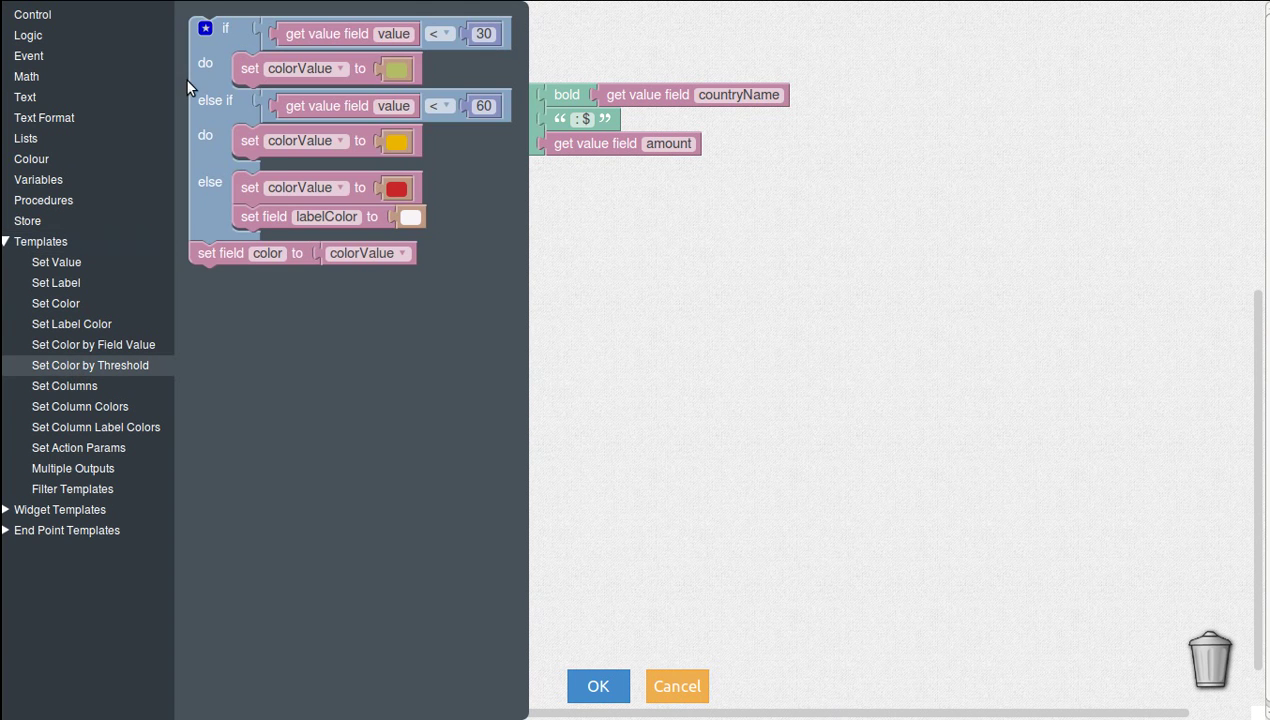
drag(196, 77, 296, 221)
- Make both threshold conditions, below 30 and below 60, check the amount field
click(487, 174)
text(amount)
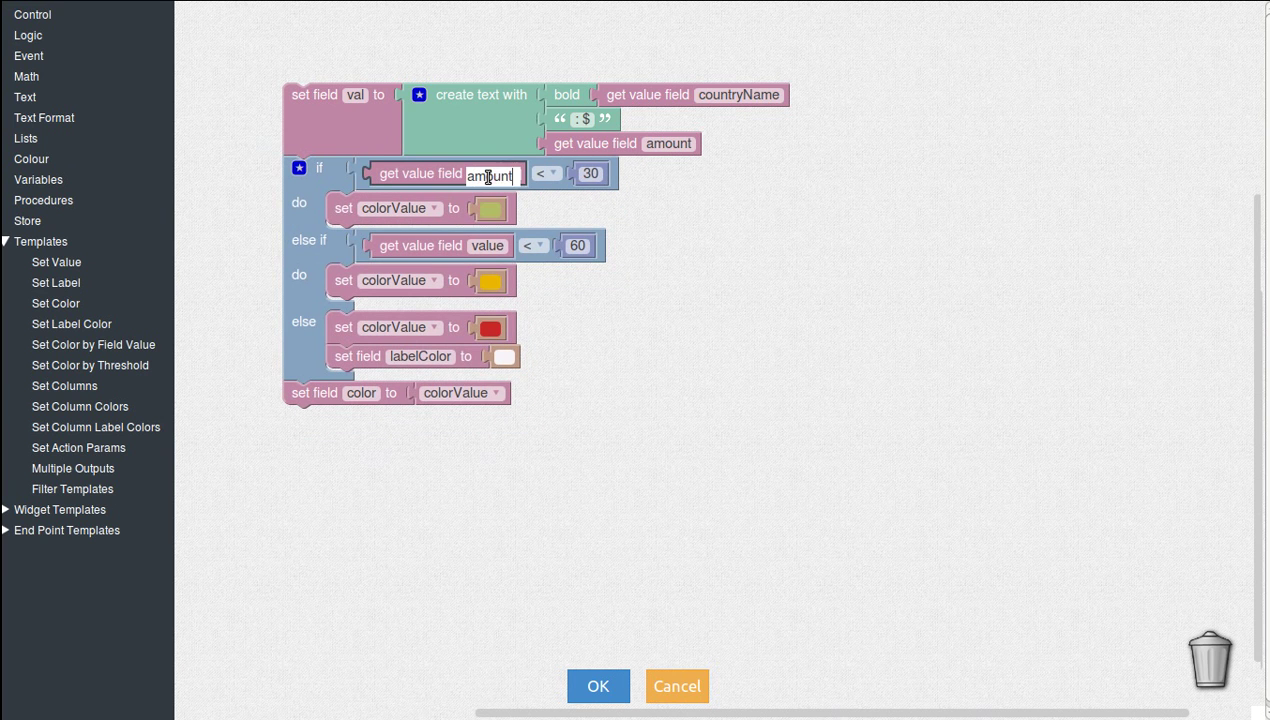
key(Return)
click(498, 254)
text(amount)
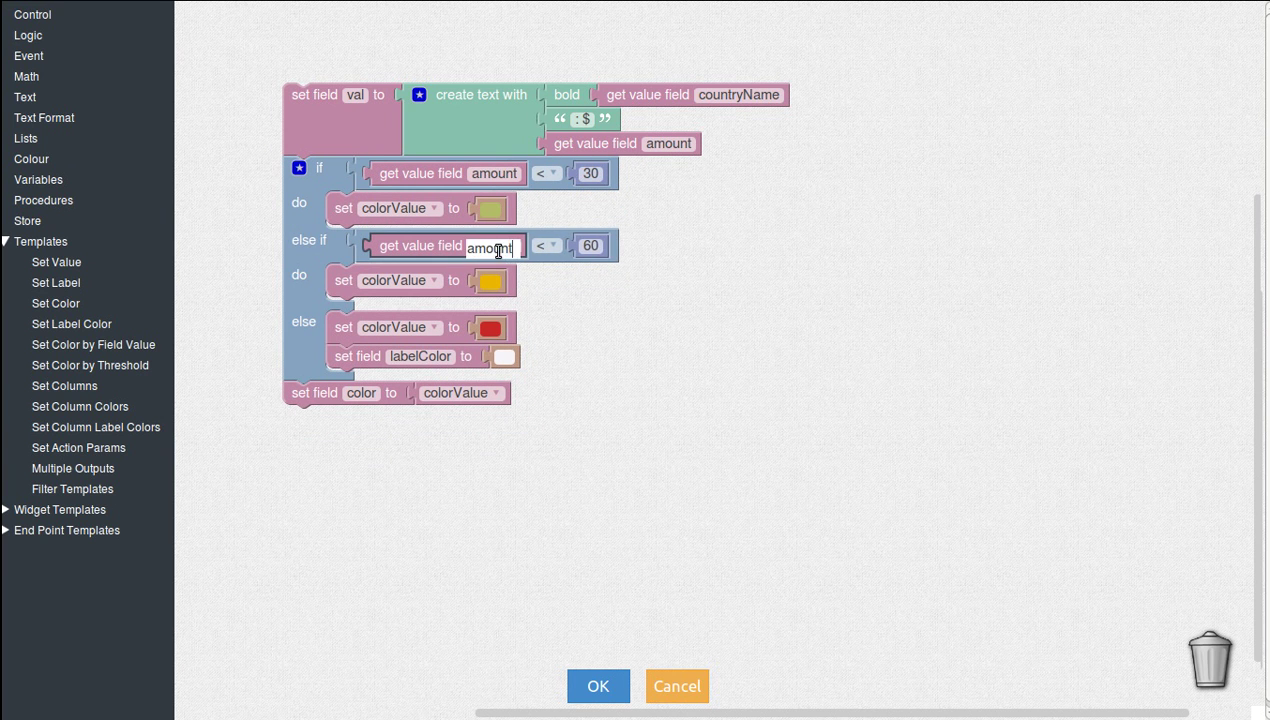
key(Return)
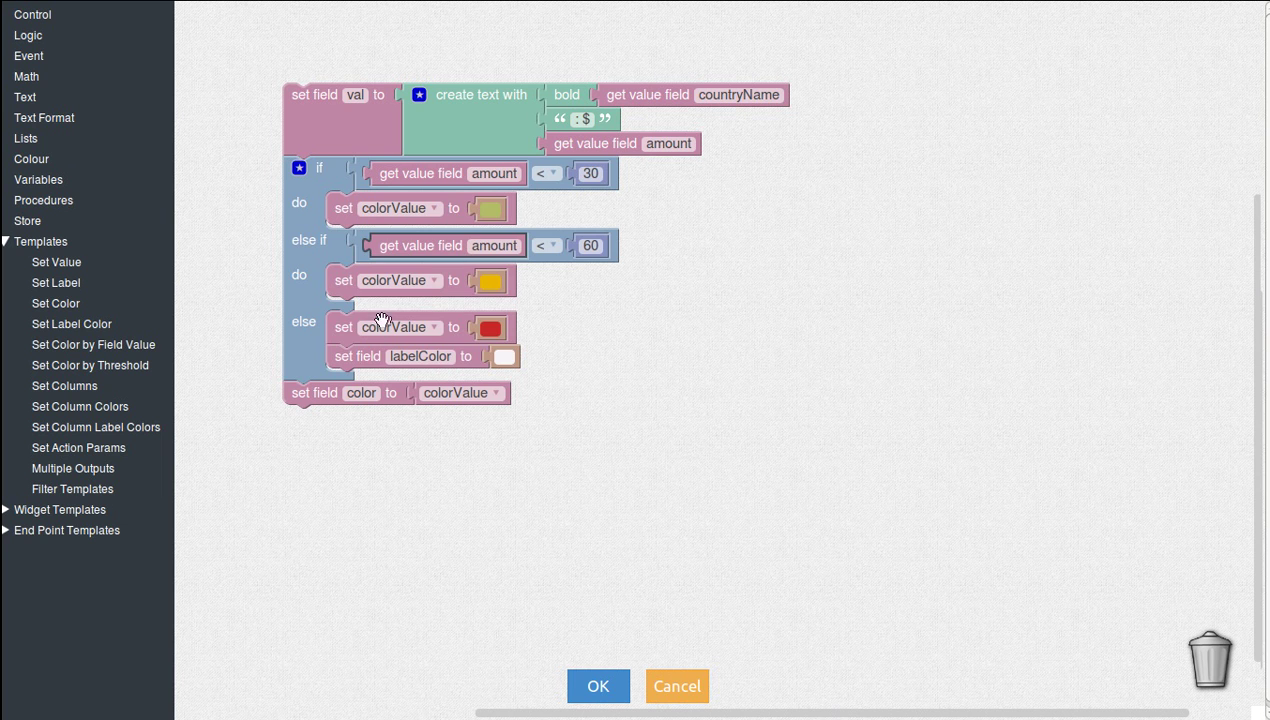
- Swap the outcomes so amounts below 30 get red with the white label color and the else case gets green, and save the transformer
drag(346, 329, 346, 212)
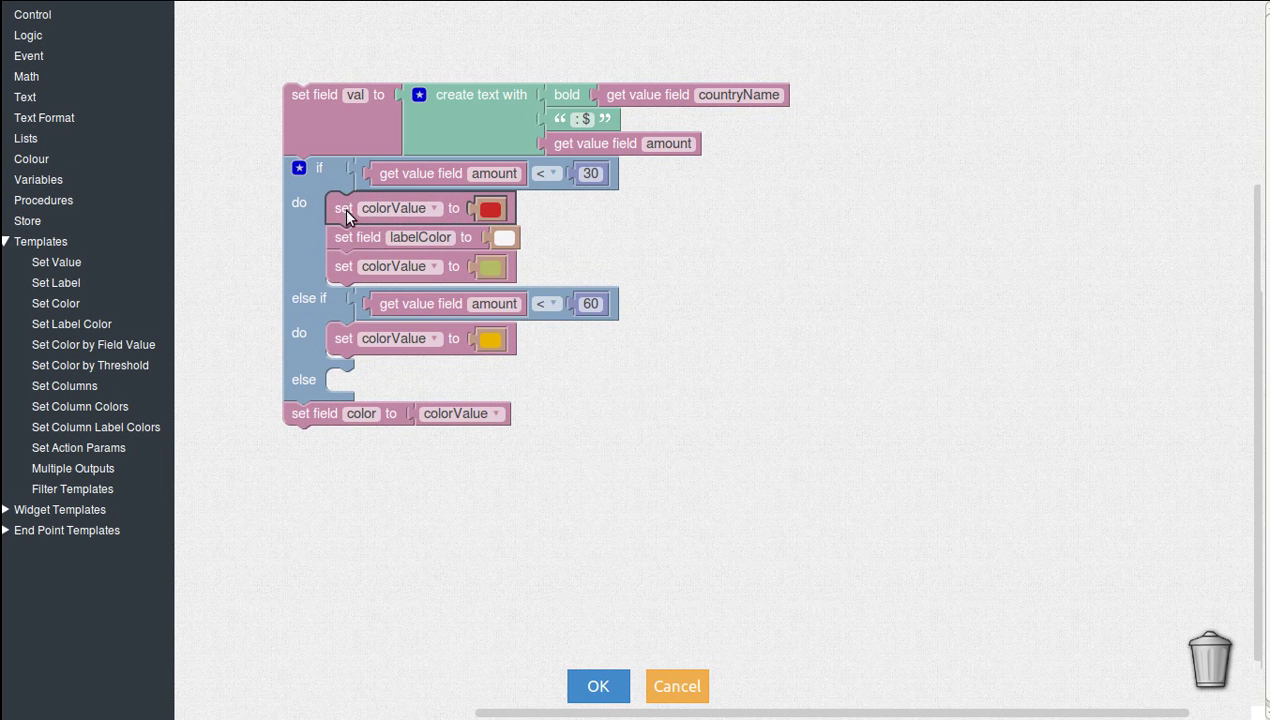
drag(348, 265, 341, 346)
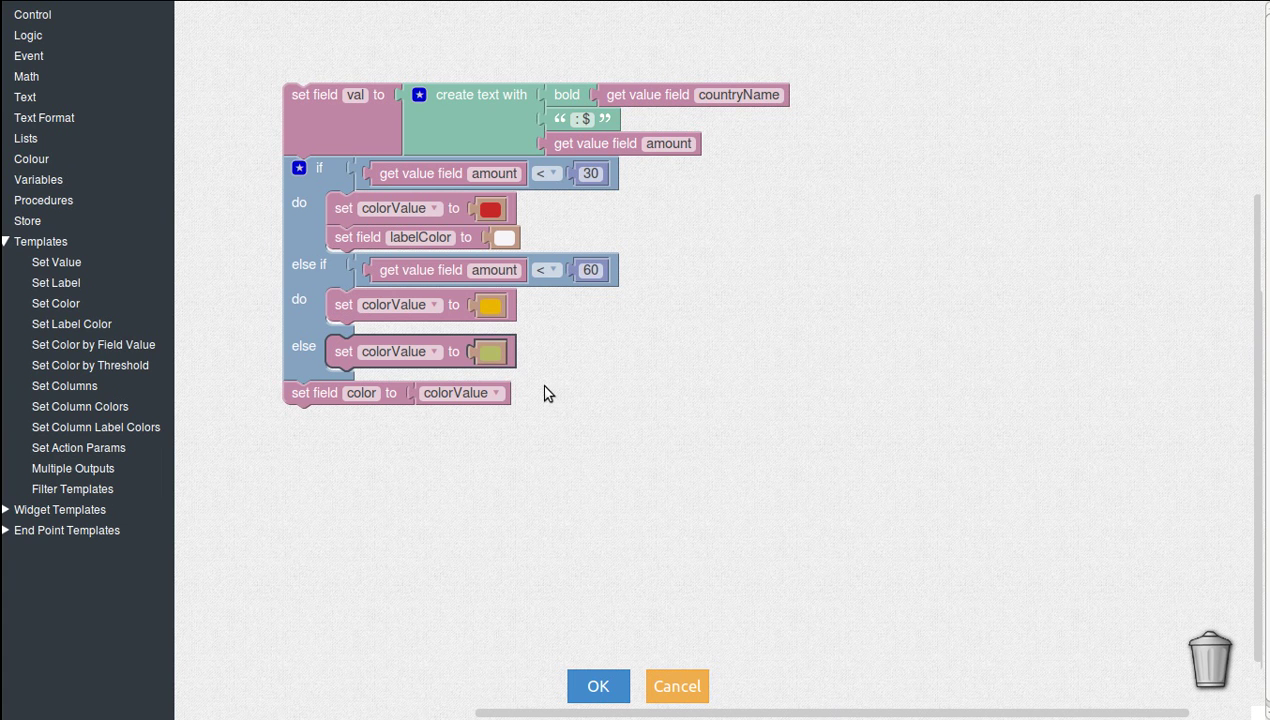
click(598, 689)
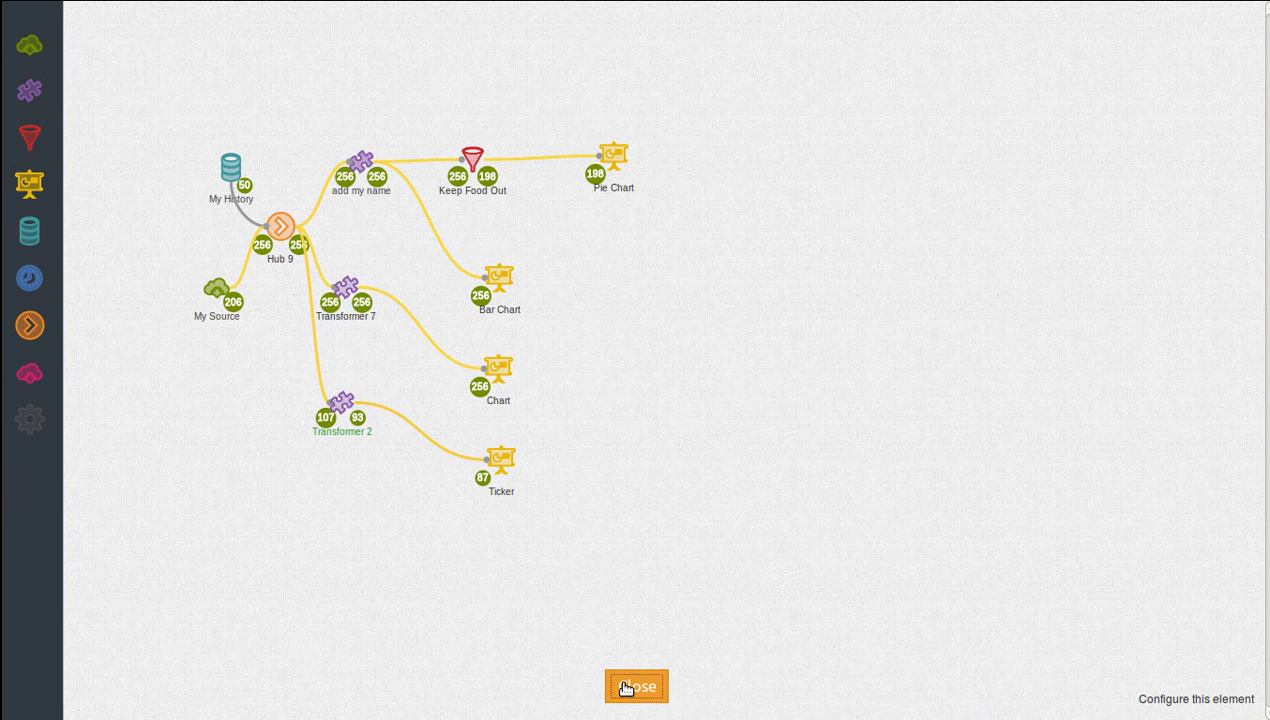
- Return to the dashboard to check the ticker's row colors, and reopen Transformer 2's configuration in the design view
click(625, 687)
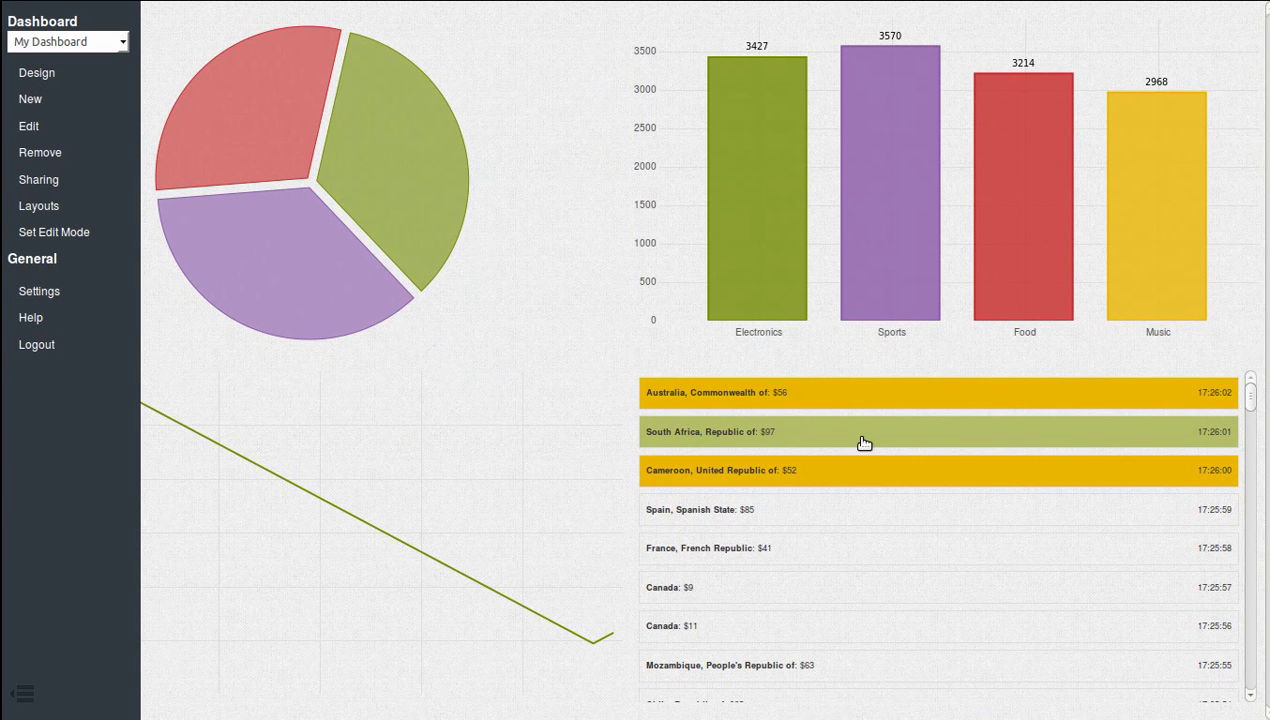
click(30, 76)
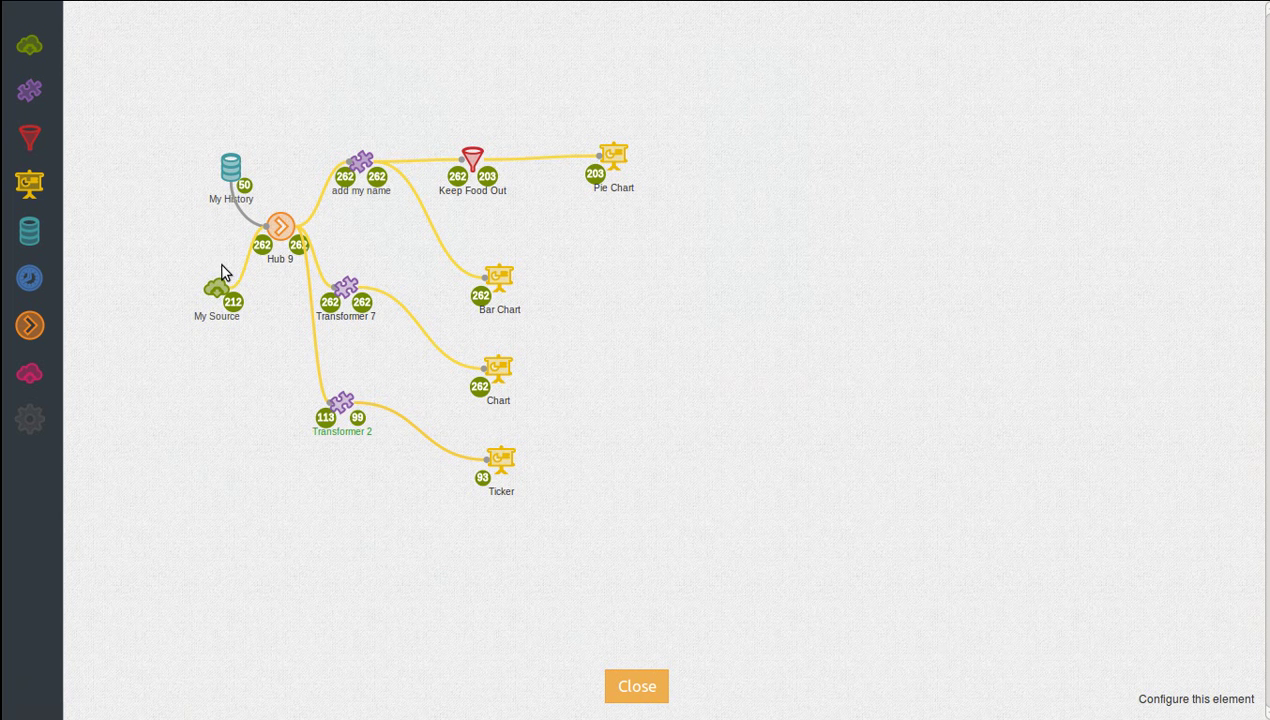
click(343, 402)
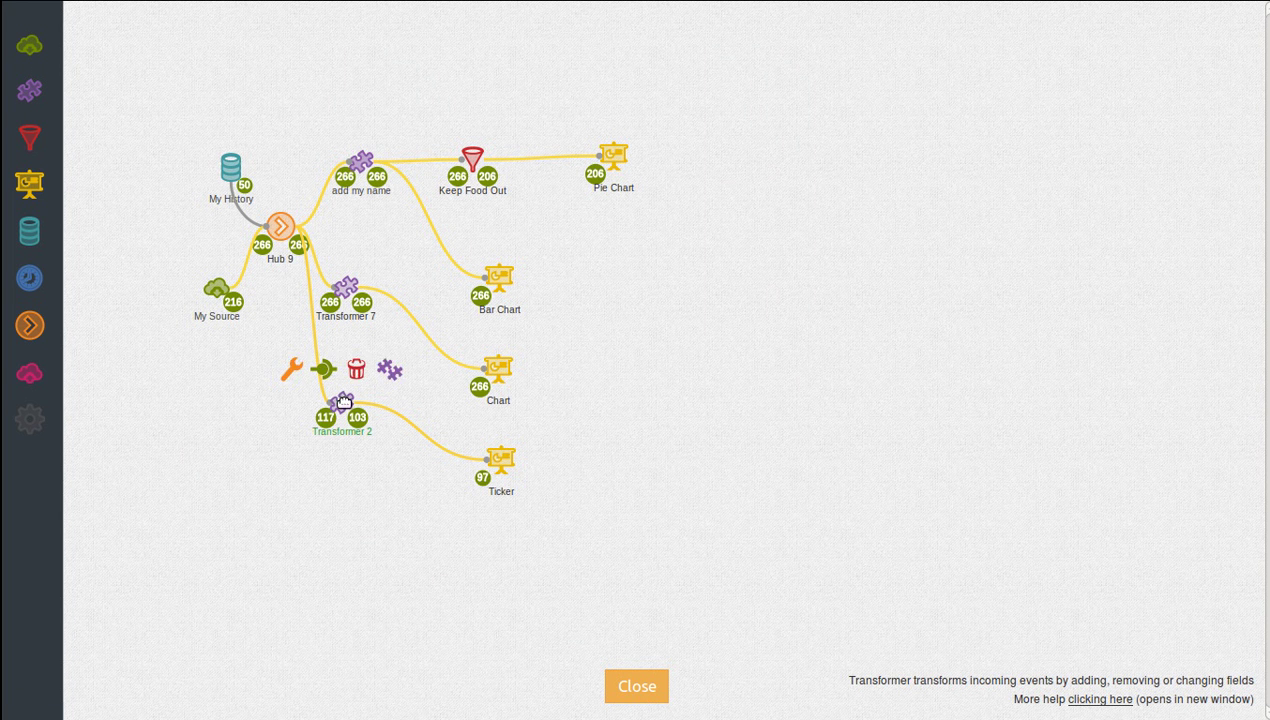
click(292, 372)
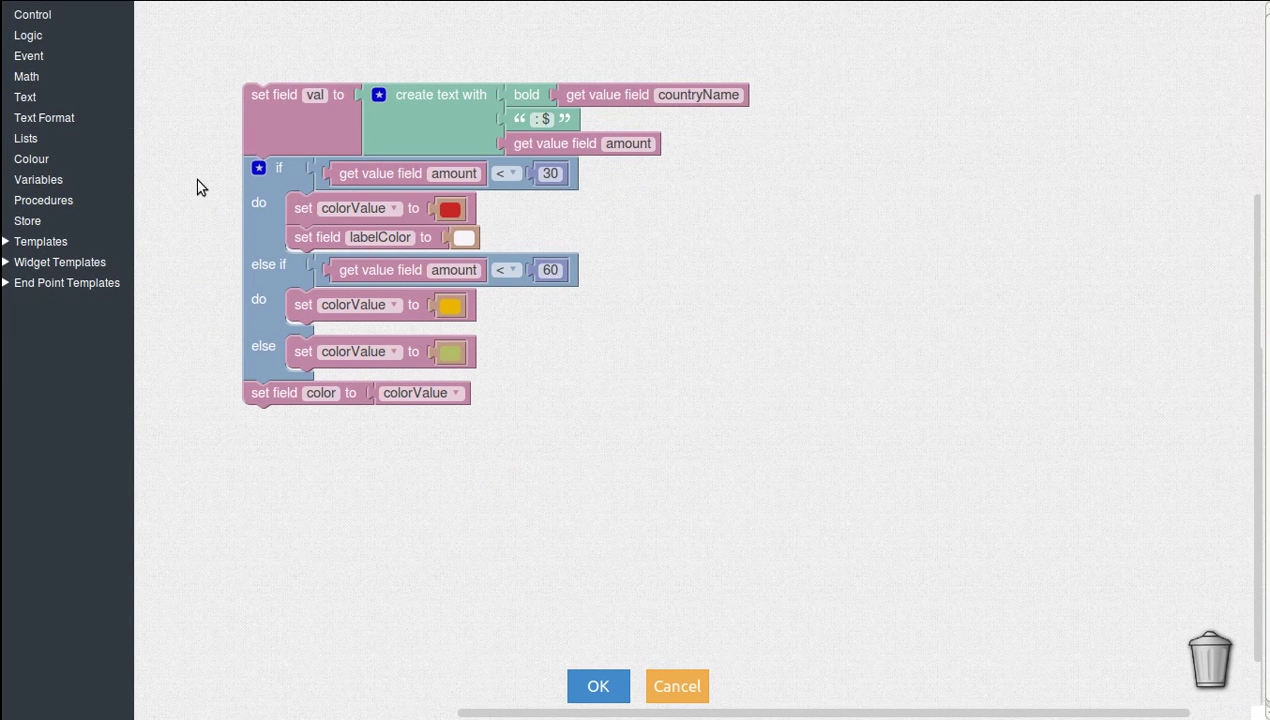
- Add two item slots at the start of the val text and attach an image block to the first one
click(38, 118)
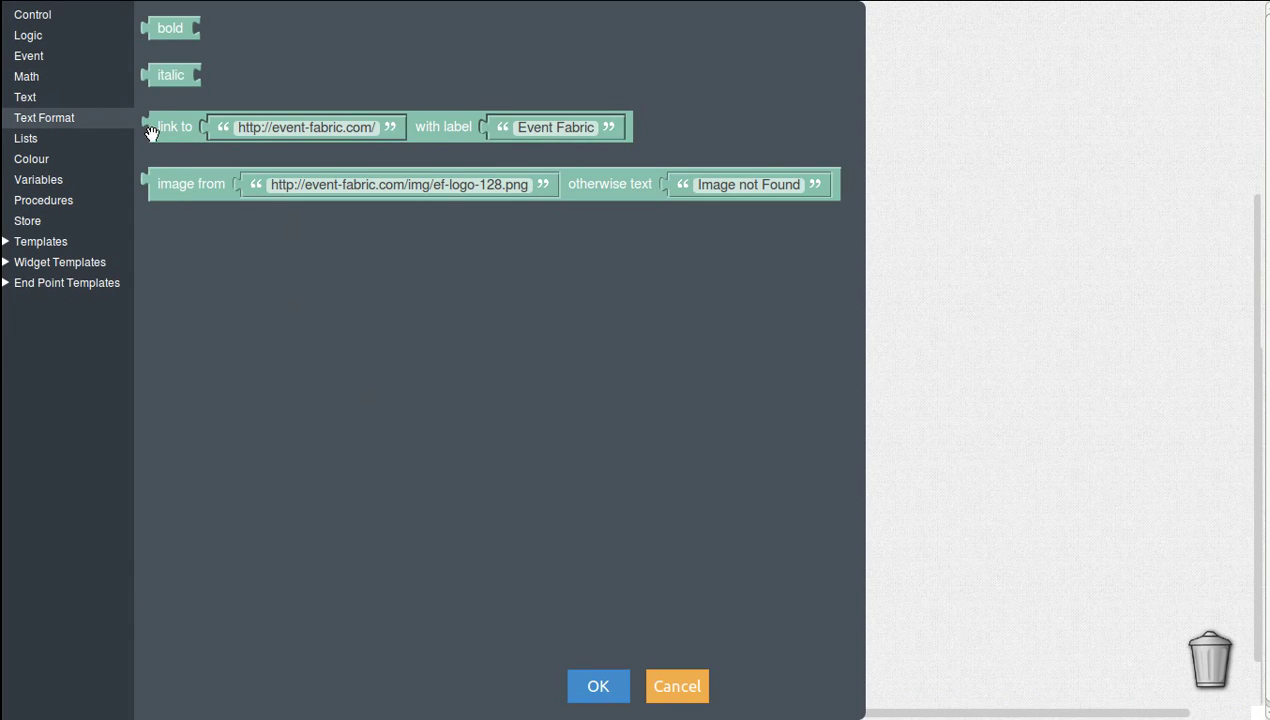
drag(176, 190, 478, 64)
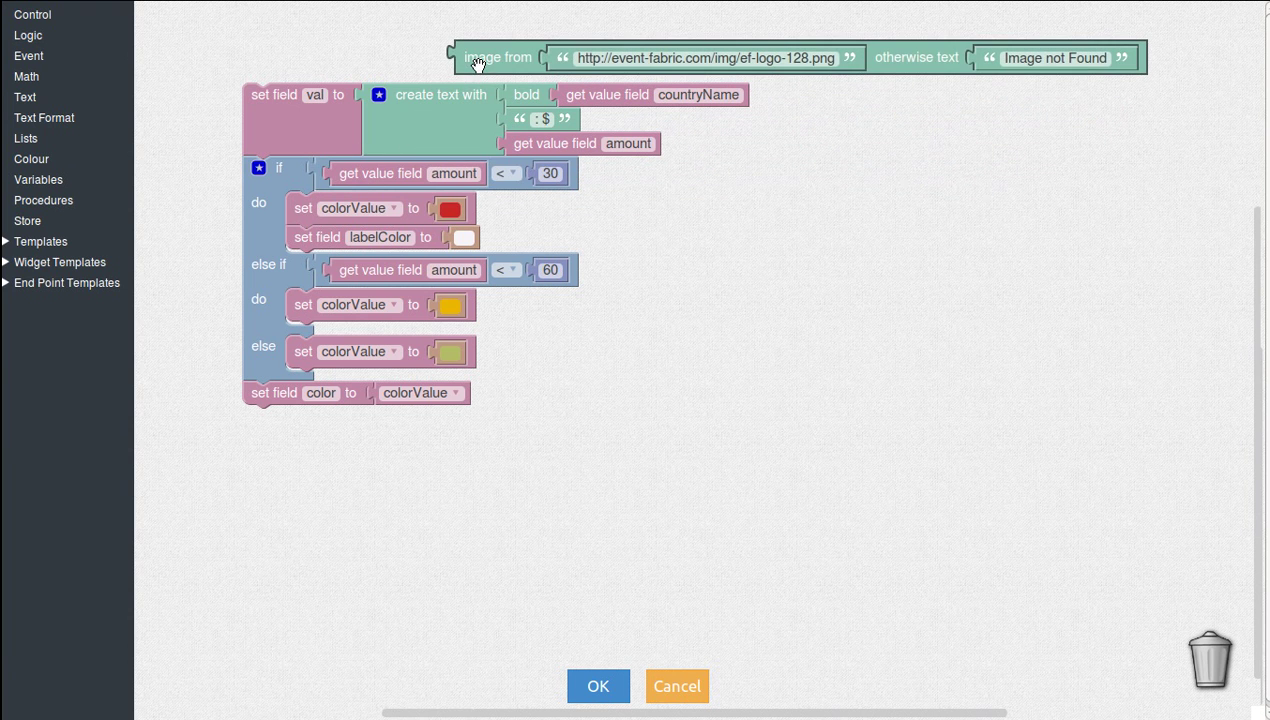
click(379, 94)
drag(375, 202, 476, 222)
drag(370, 220, 464, 242)
drag(510, 45, 560, 89)
- Duplicate the ": $" text block into the empty slot after the image block and reduce its text to a blank
click(517, 181)
key(ctrl+c)
key(ctrl+v)
drag(533, 212, 540, 131)
click(540, 132)
key(BackSpace)
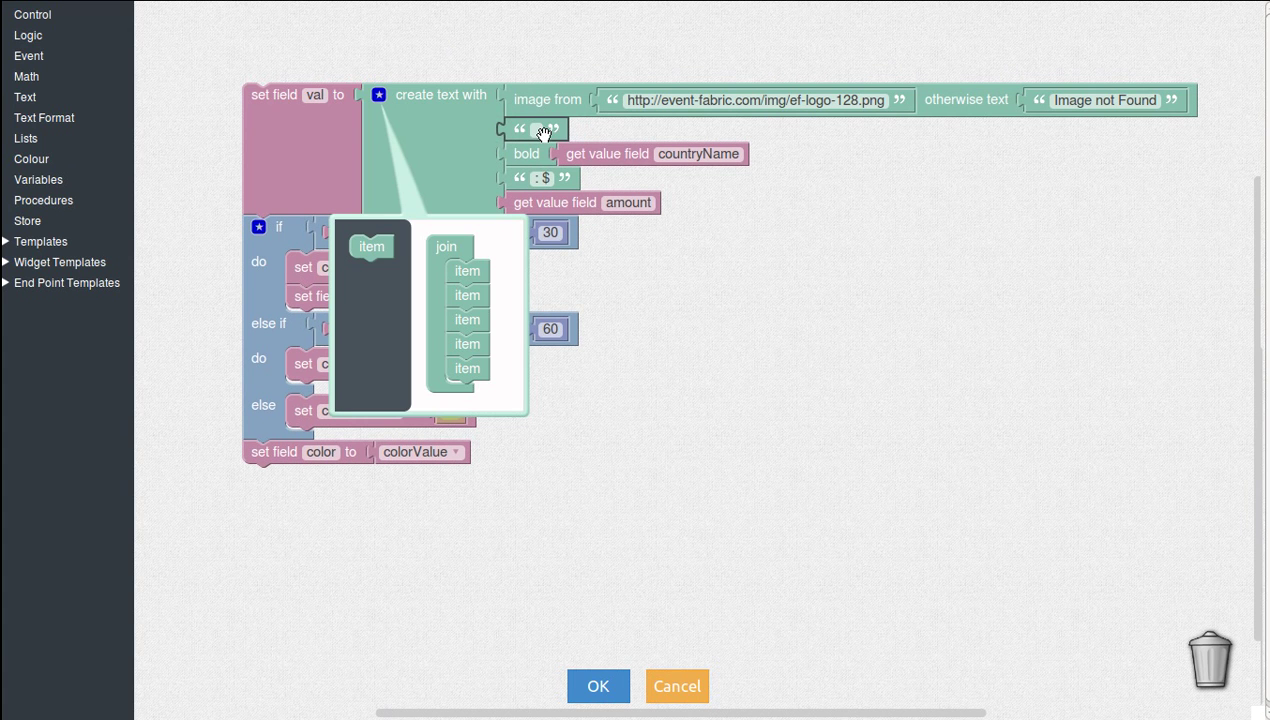
click(379, 96)
click(815, 99)
click(788, 105)
drag(801, 105, 883, 110)
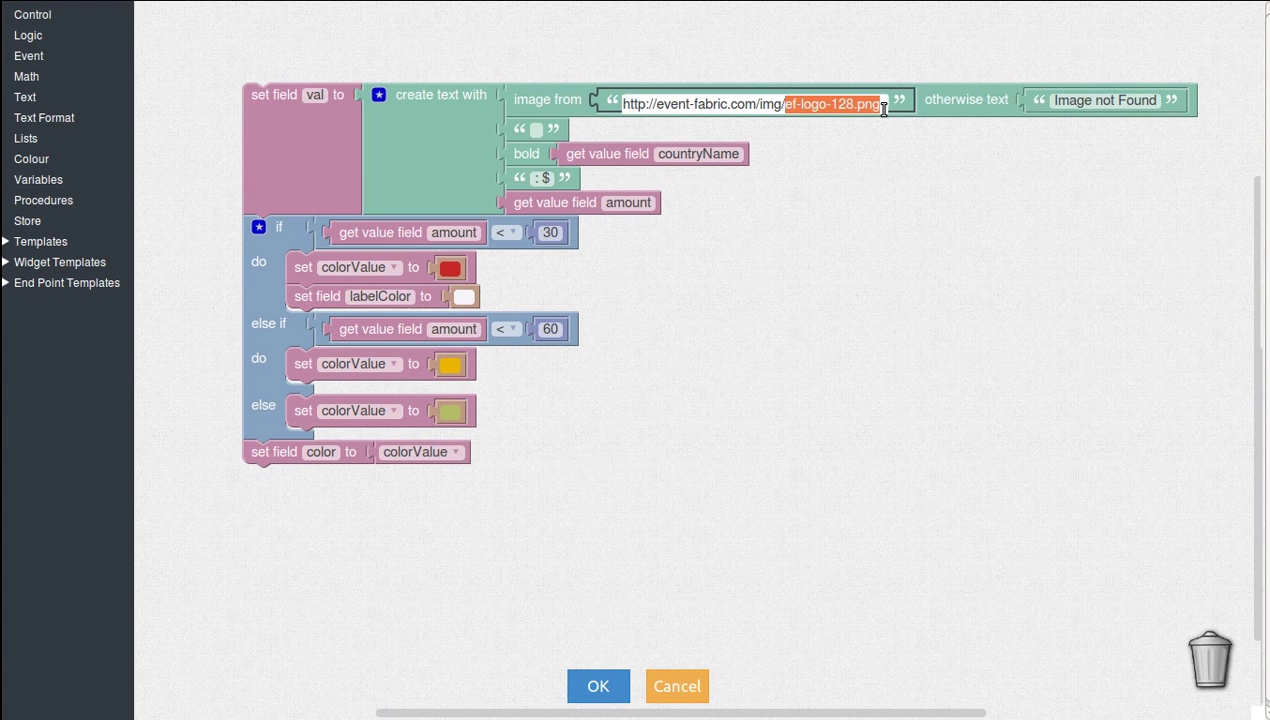
text(flags/)
key(Return)
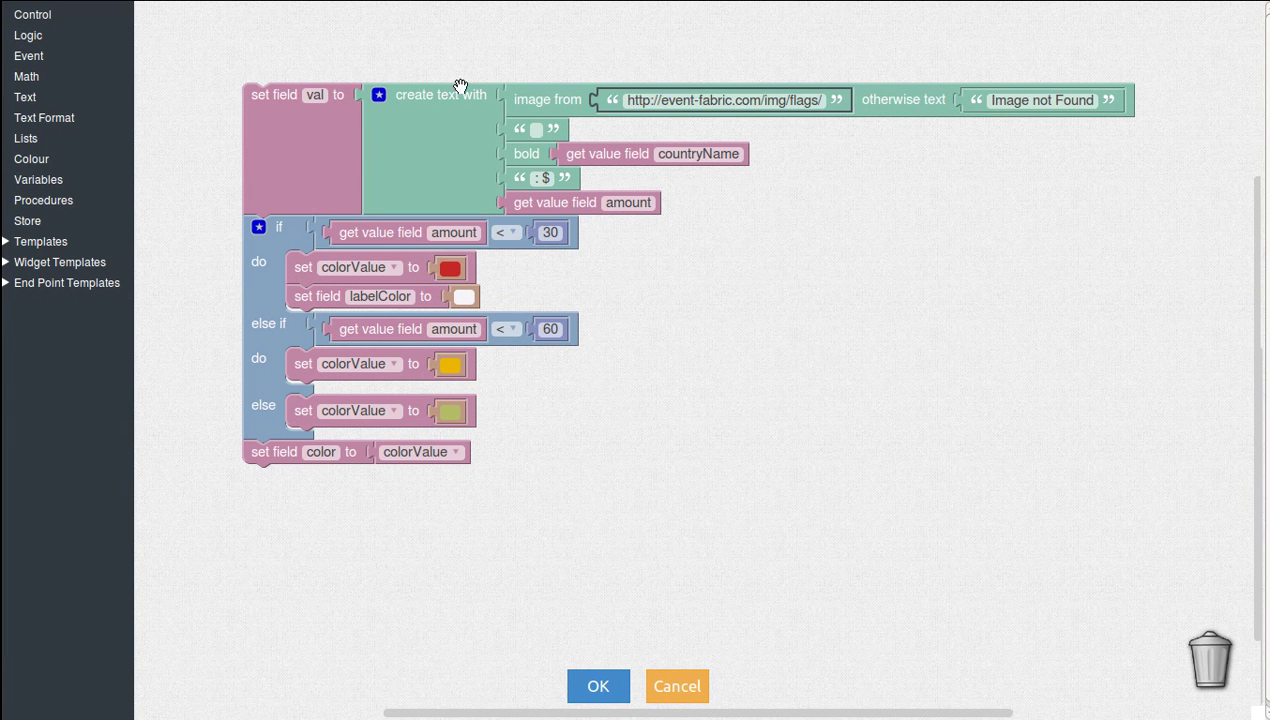
- Build the image address with a three-item create text block that joins the flags address, the countryCode field value and .png
click(45, 99)
drag(199, 78, 750, 108)
click(616, 112)
drag(600, 182, 691, 253)
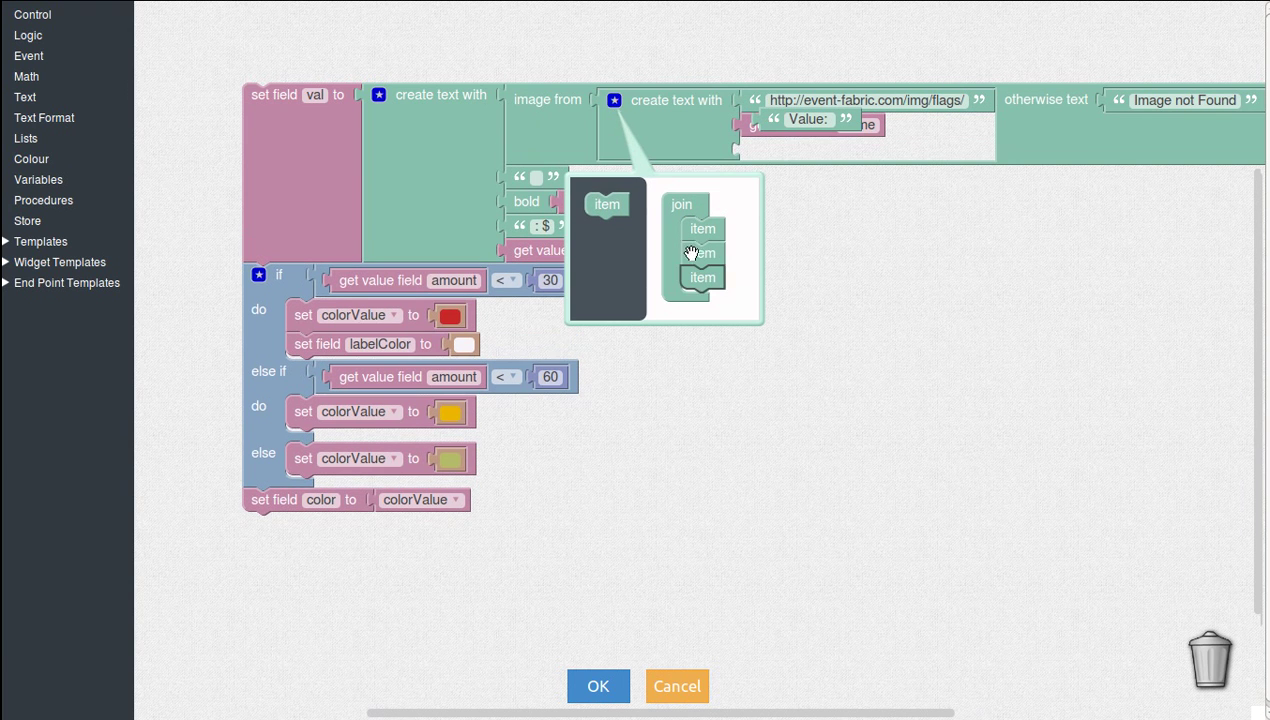
drag(770, 121, 768, 148)
click(785, 150)
text(.png)
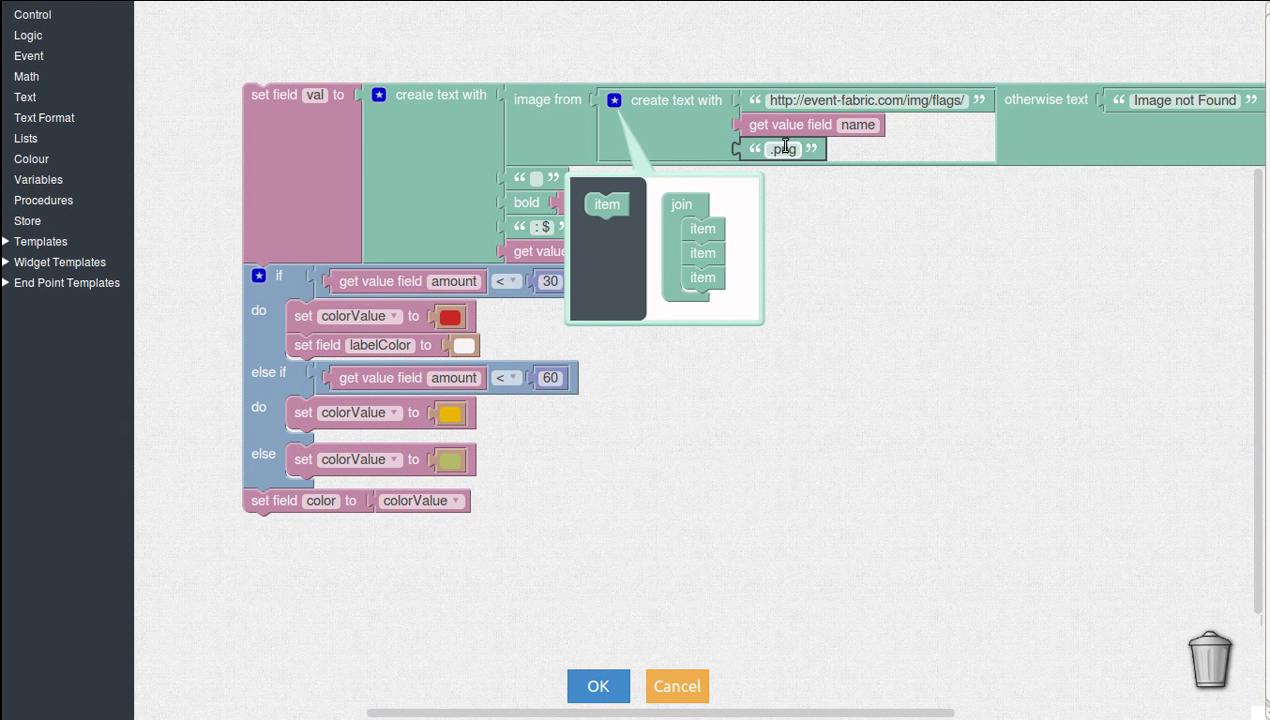
click(849, 125)
text(countryCode)
key(Return)
click(614, 101)
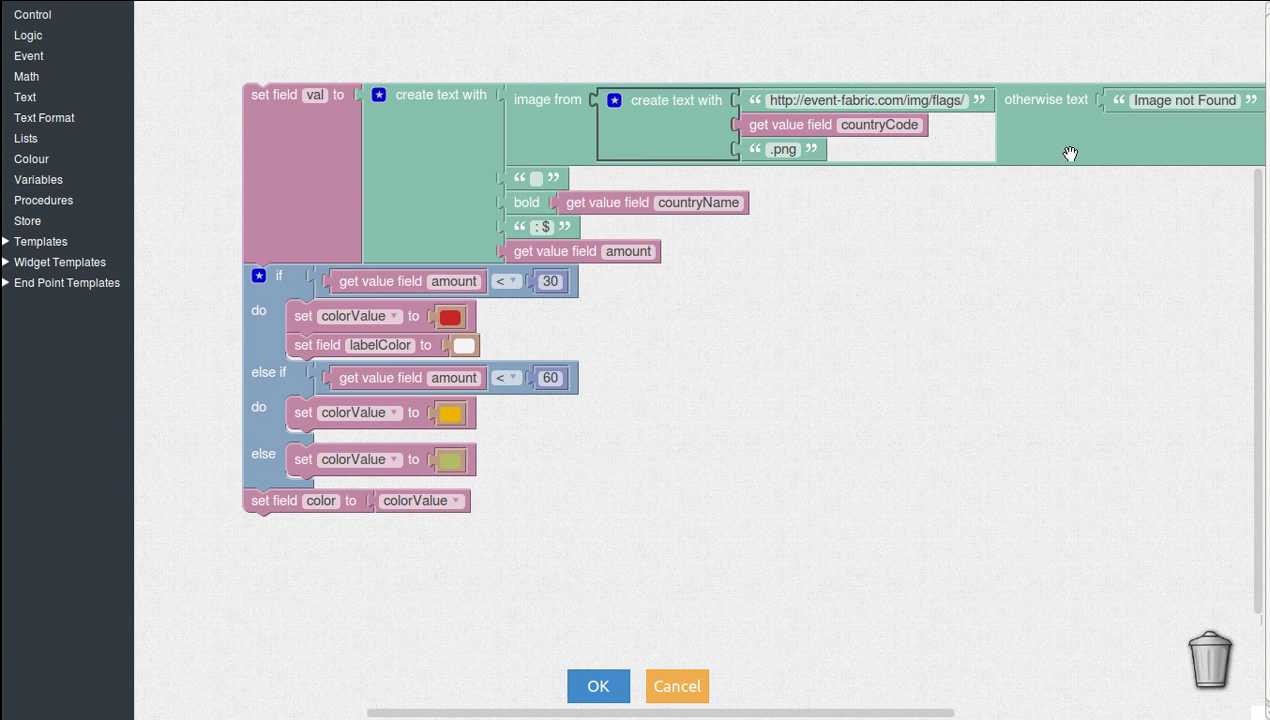
- Clear the image block's otherwise text, save Transformer 2 and return to the dashboard
click(1167, 108)
key(BackSpace)
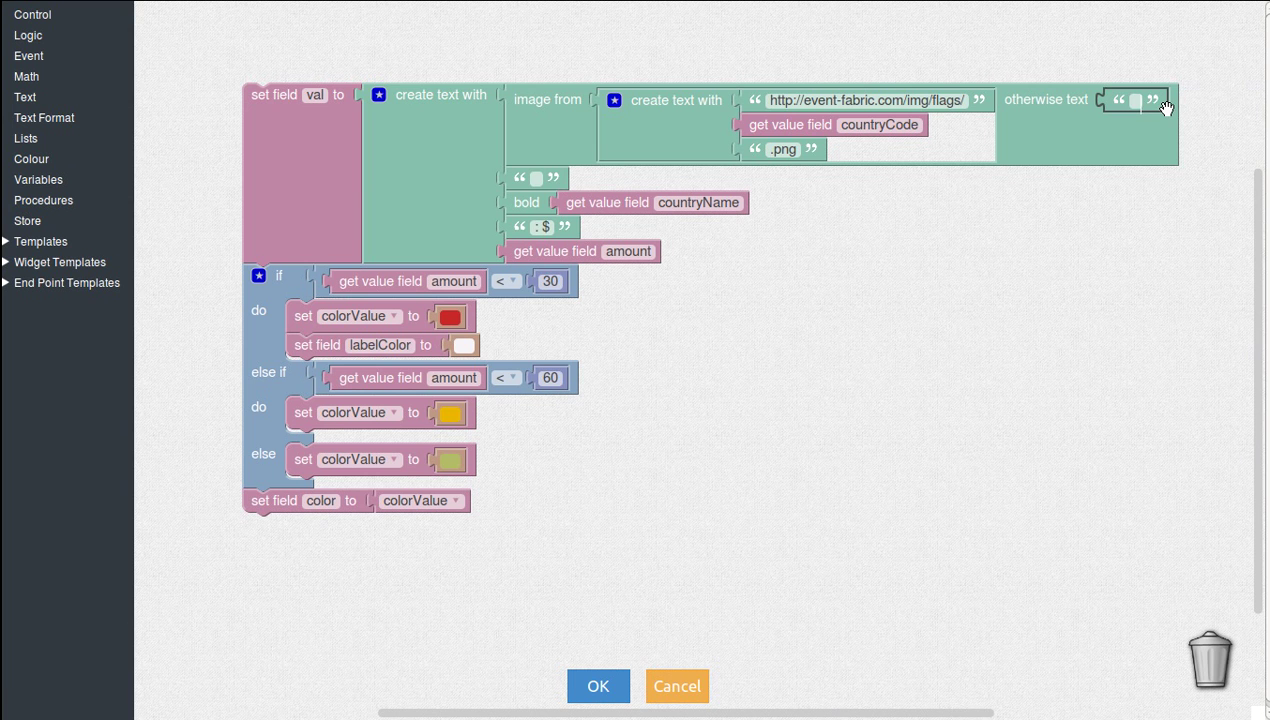
click(598, 686)
click(632, 686)
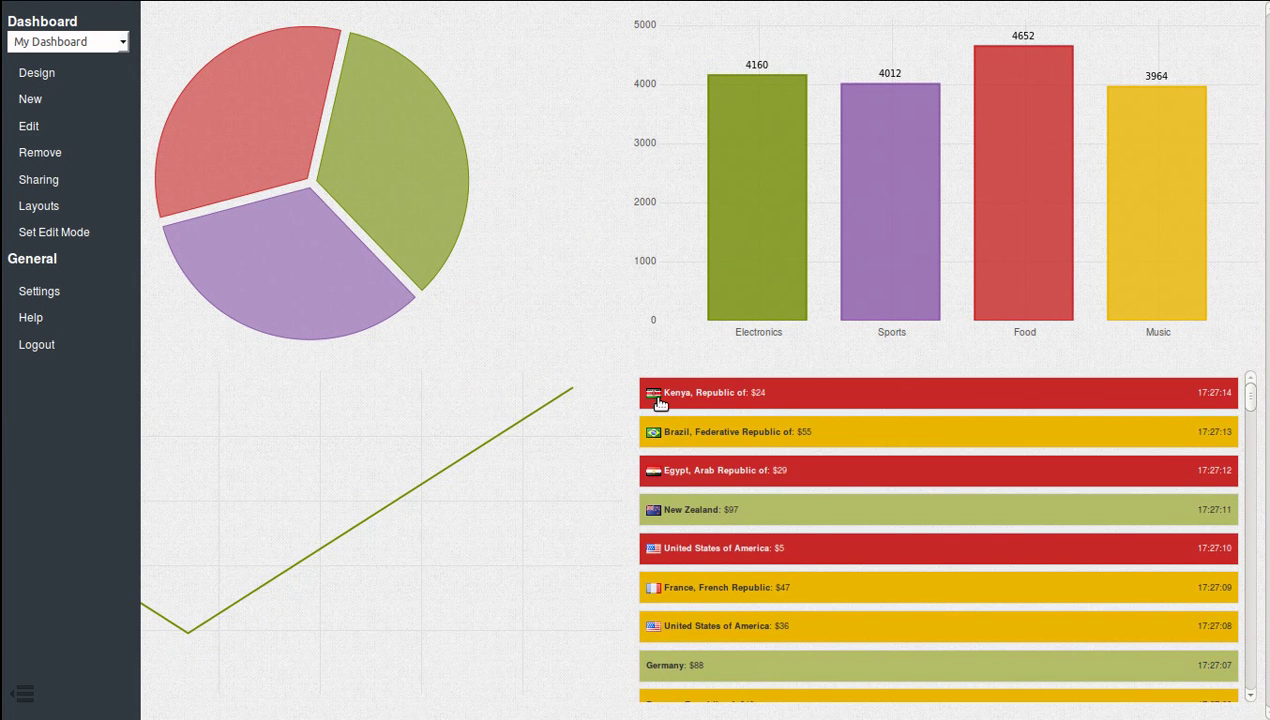
- Open the news ticker's filter, filter the entries by chile and empty the query
click(797, 396)
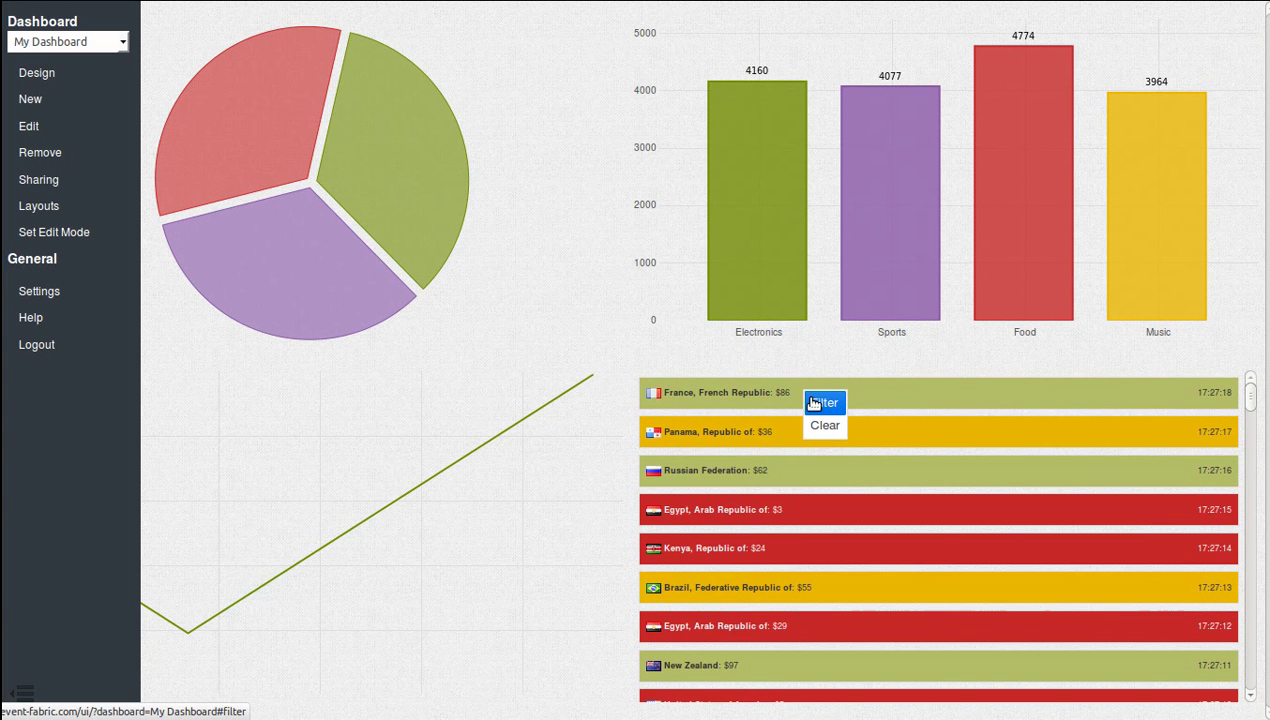
click(815, 402)
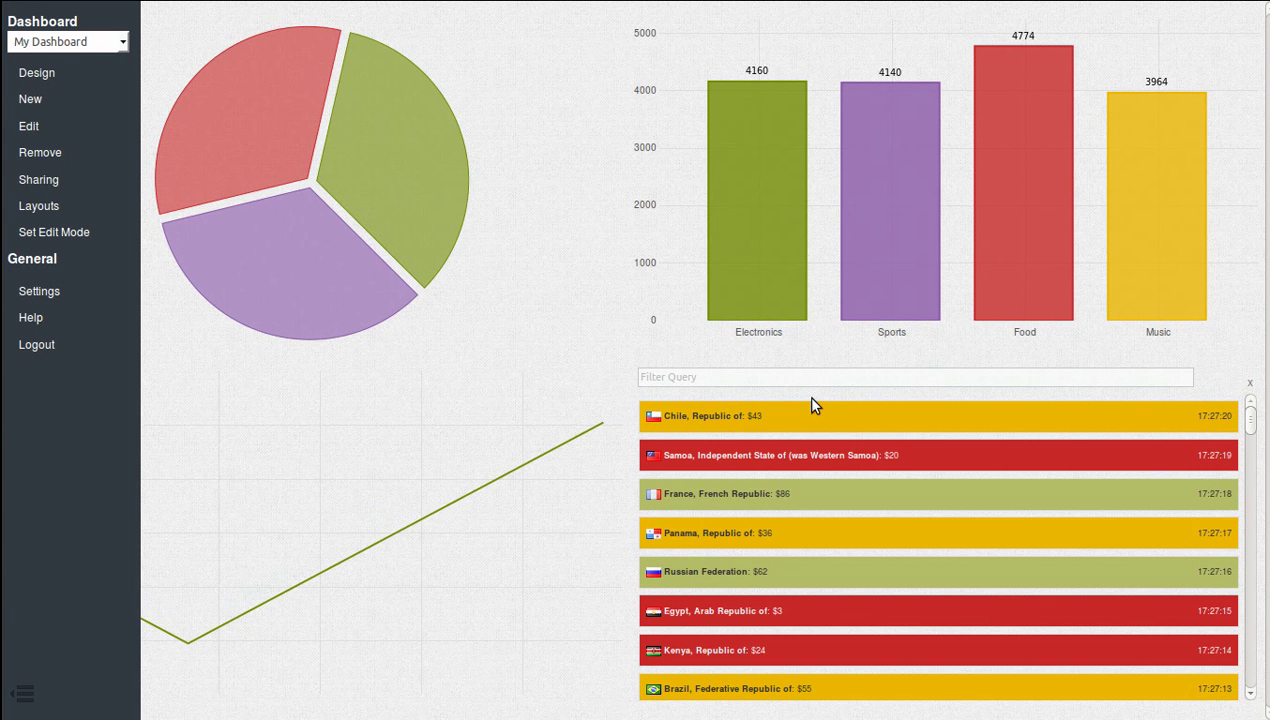
text(chile)
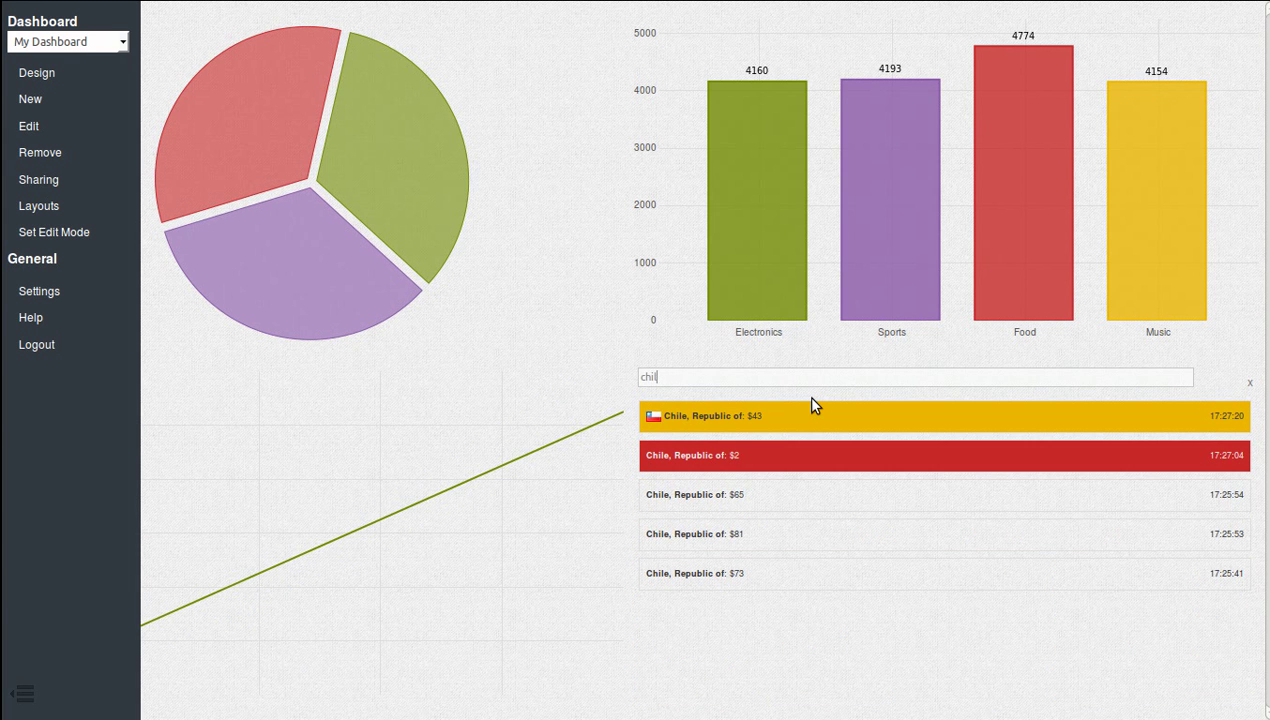
key(BackSpace)
key(BackSpace)
key(BackSpace)
key(BackSpace)
key(BackSpace)
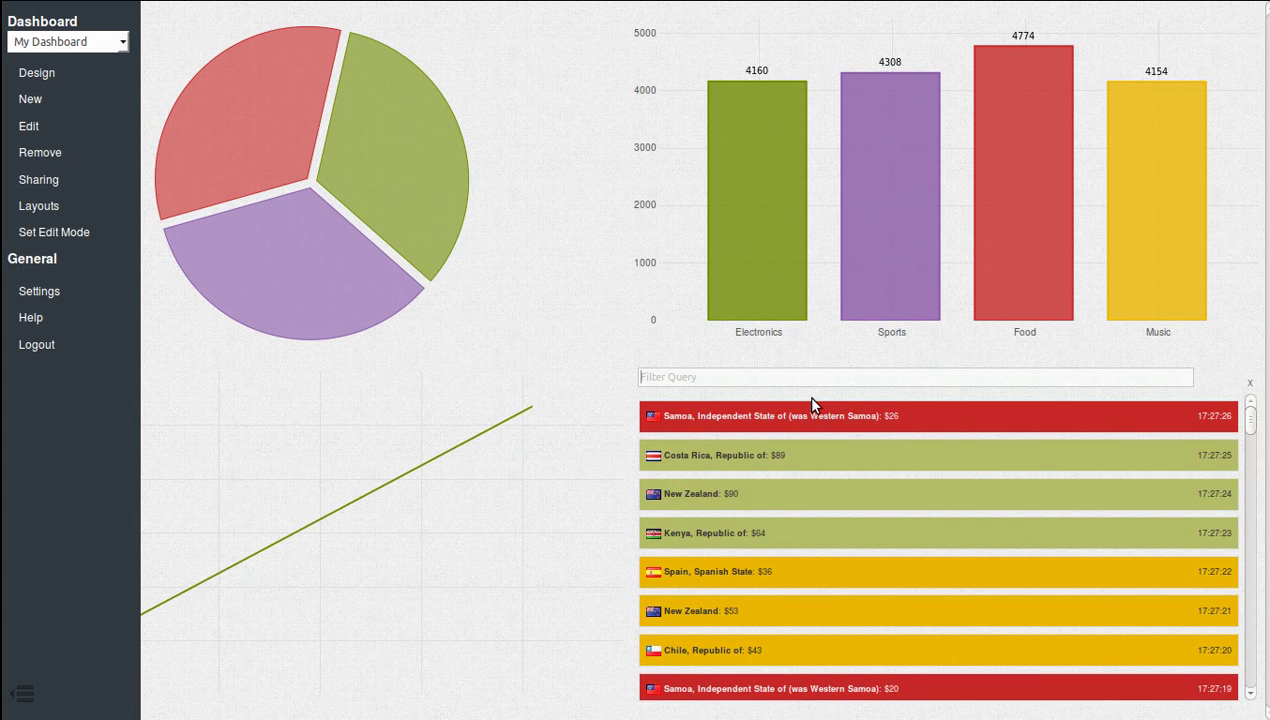
- Filter the news ticker entries by republi, clear the query and close the filter
text(ubli)
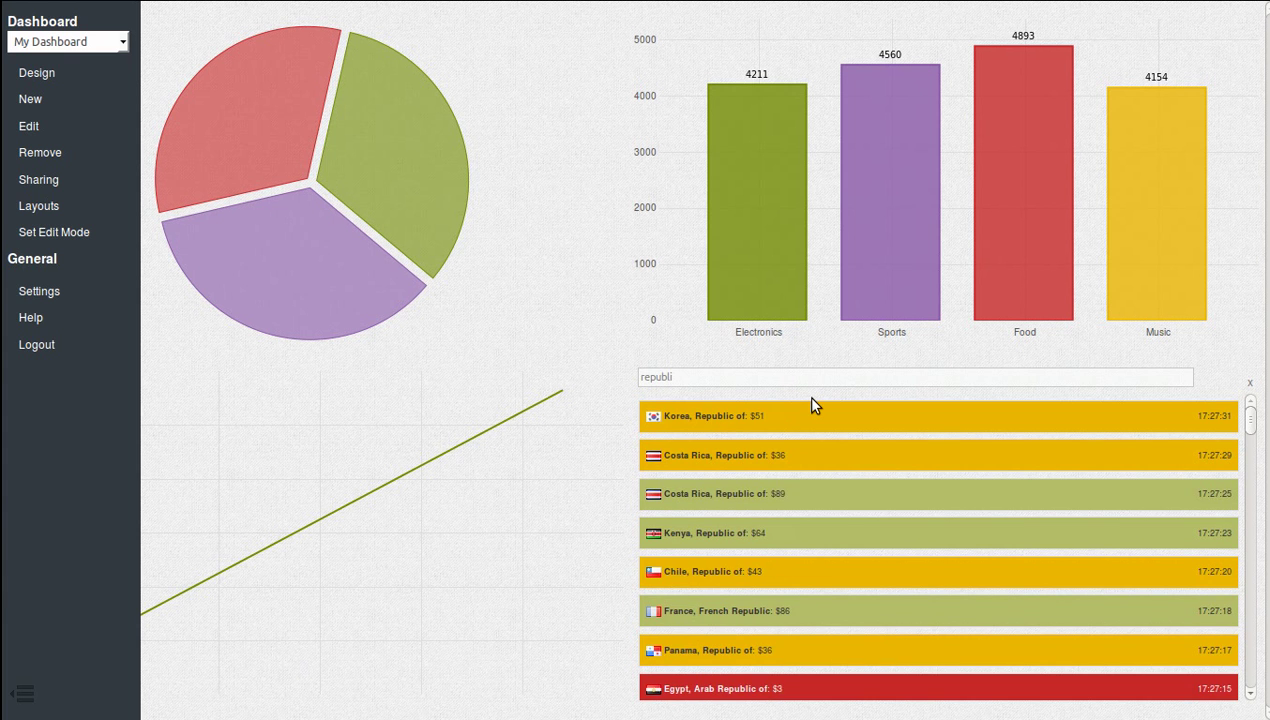
key(ctrl+a)
key(BackSpace)
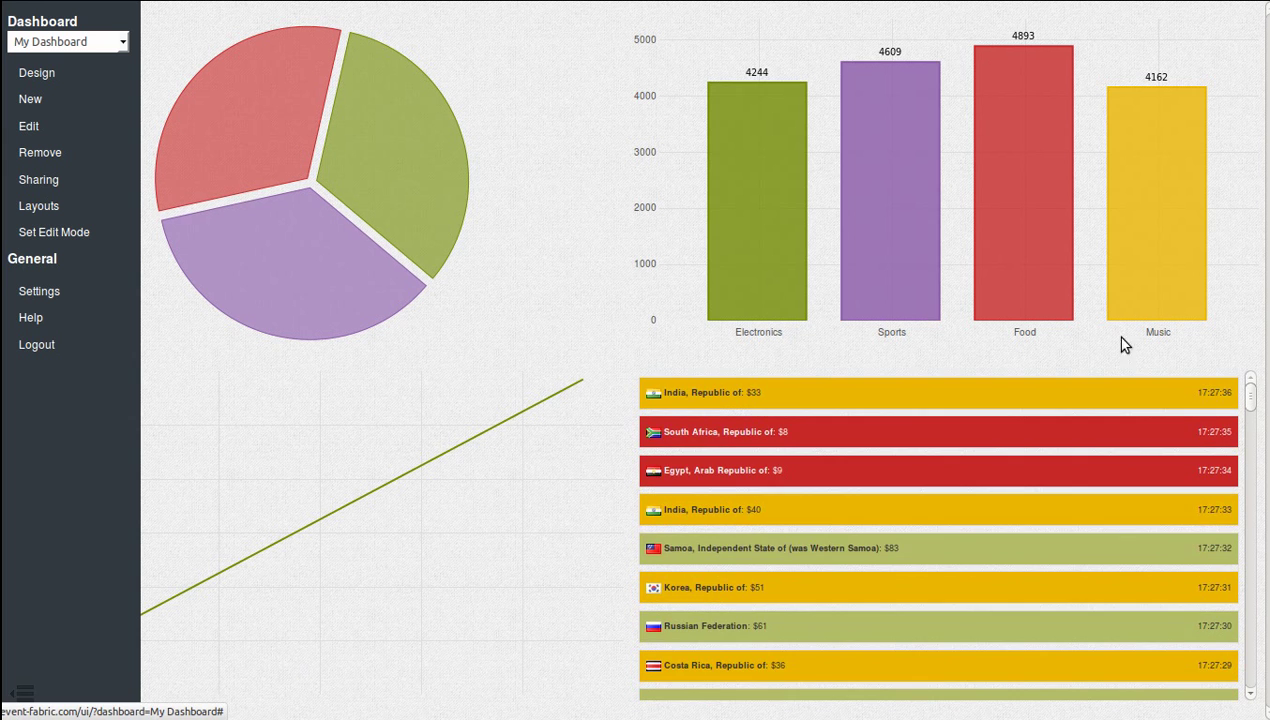
- Clear the accumulated data from the bar chart on the dashboard
click(900, 152)
click(940, 189)
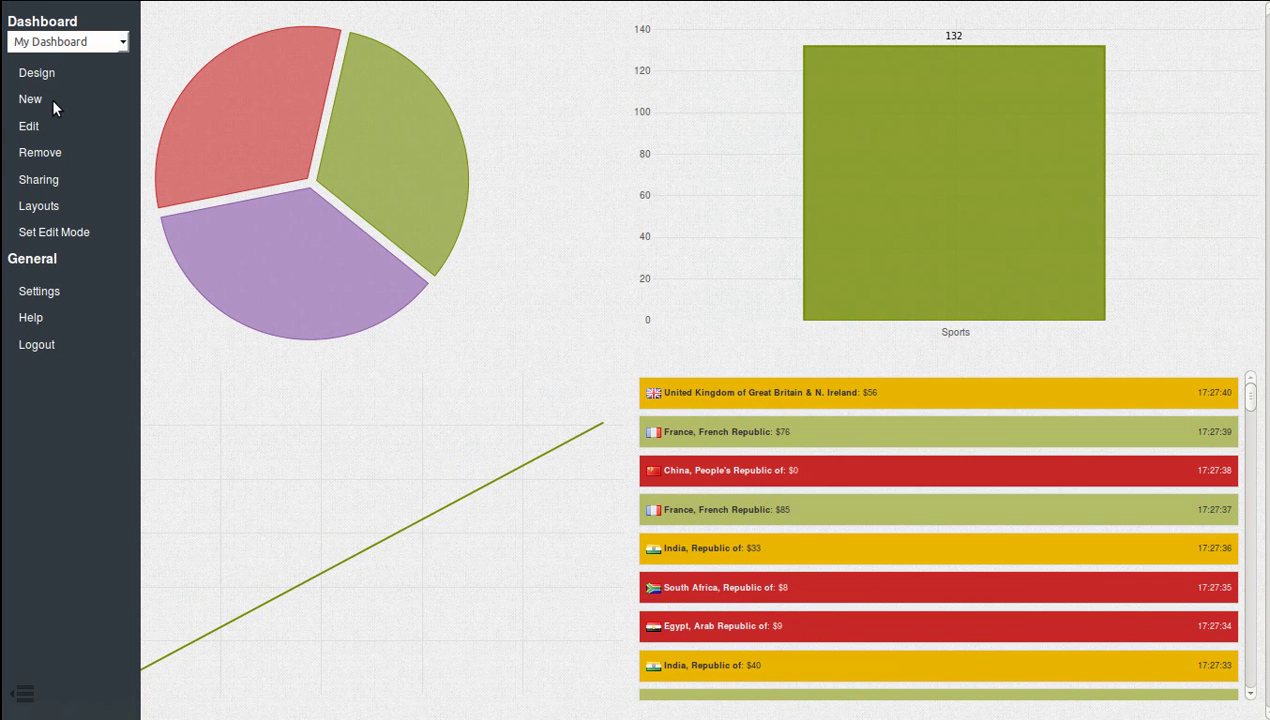
- Reopen the dashboard design, add a widget above the Pie Chart and set its type to 3D Globe
click(42, 76)
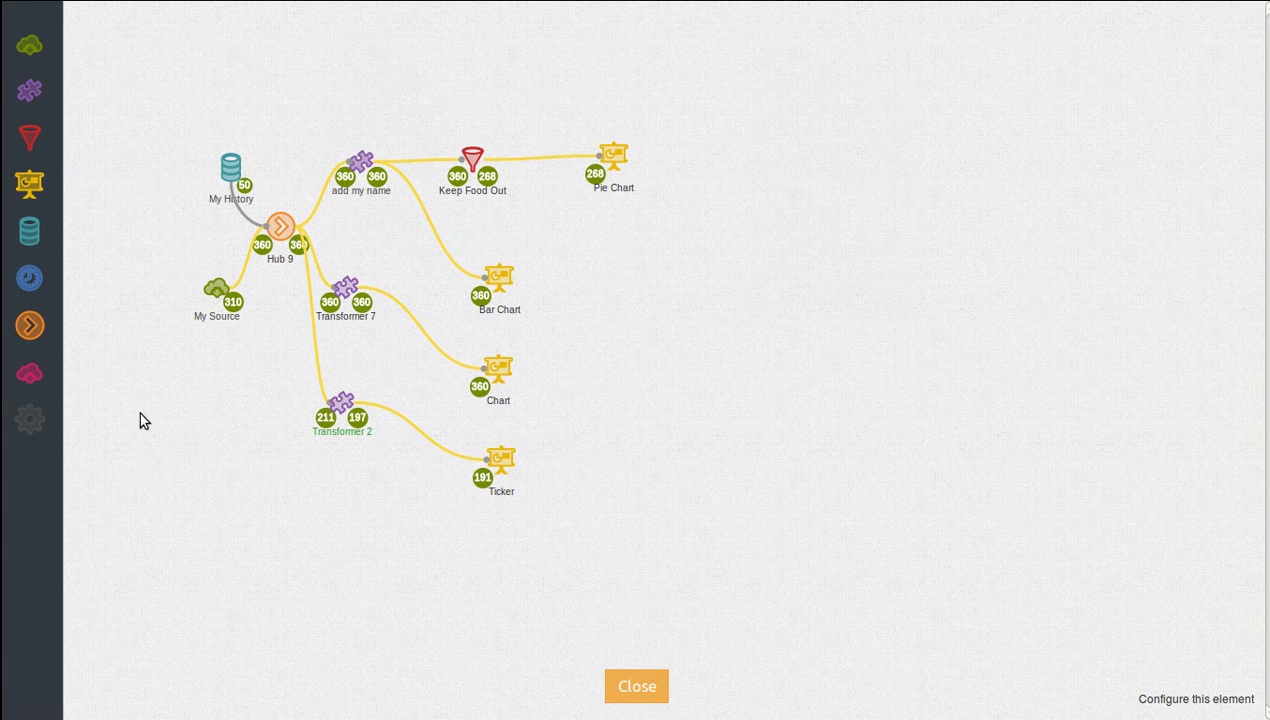
drag(29, 182, 595, 87)
mouse_move(595, 87)
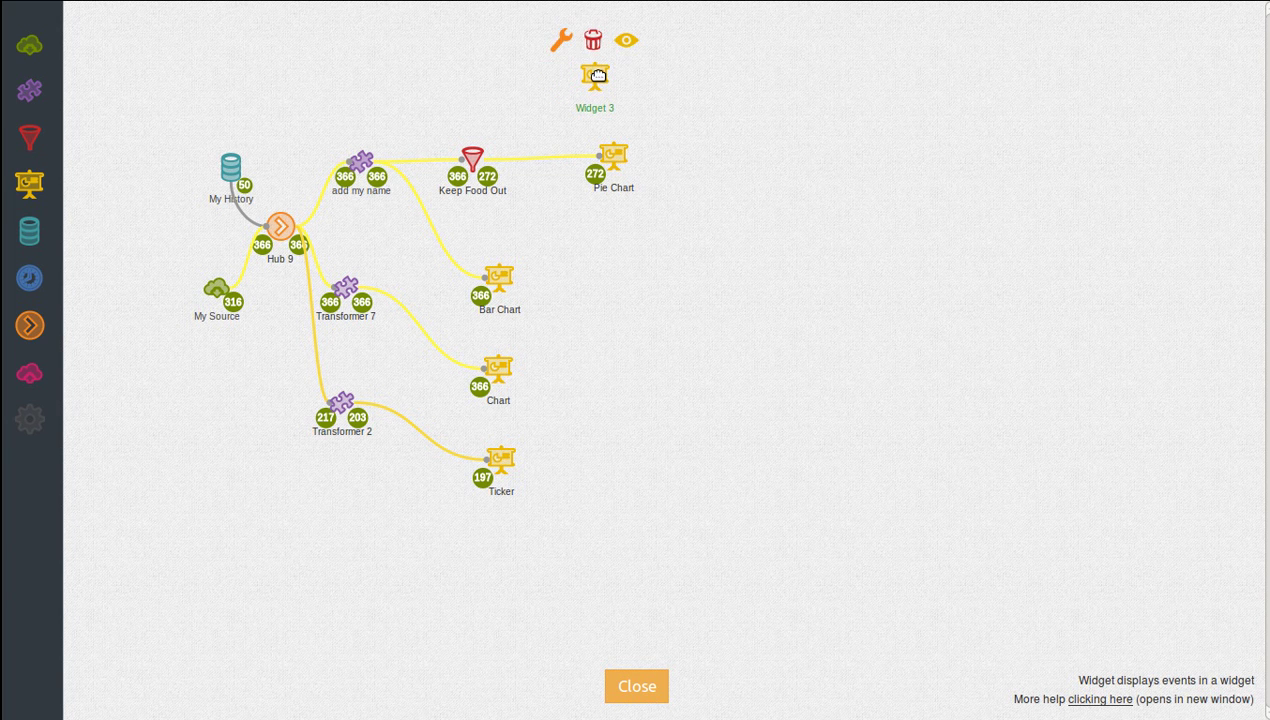
click(561, 42)
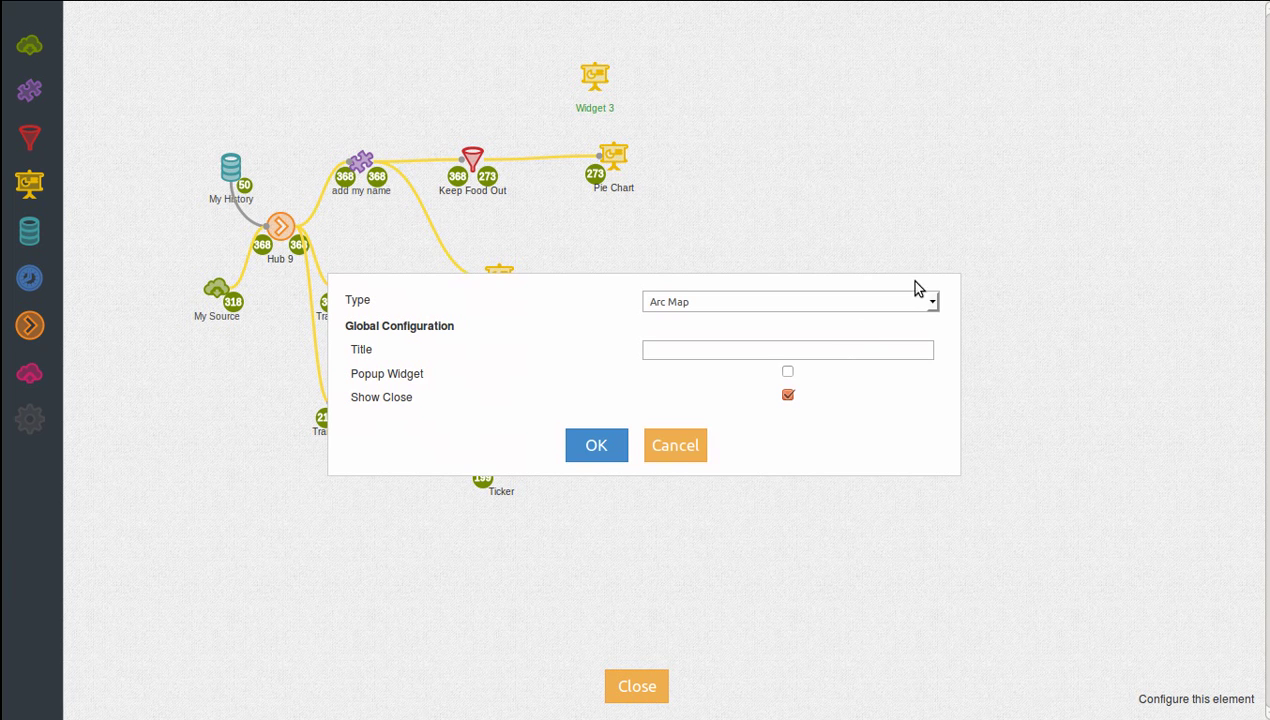
click(884, 306)
drag(924, 406, 932, 508)
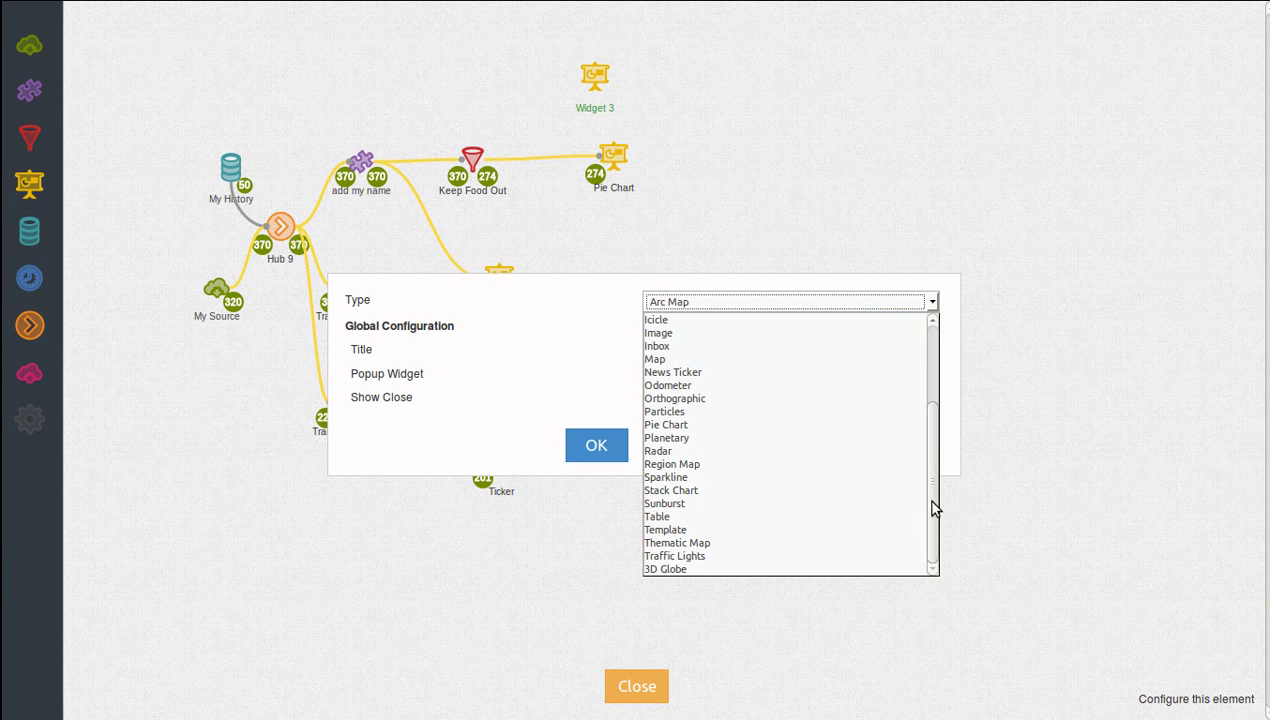
click(835, 569)
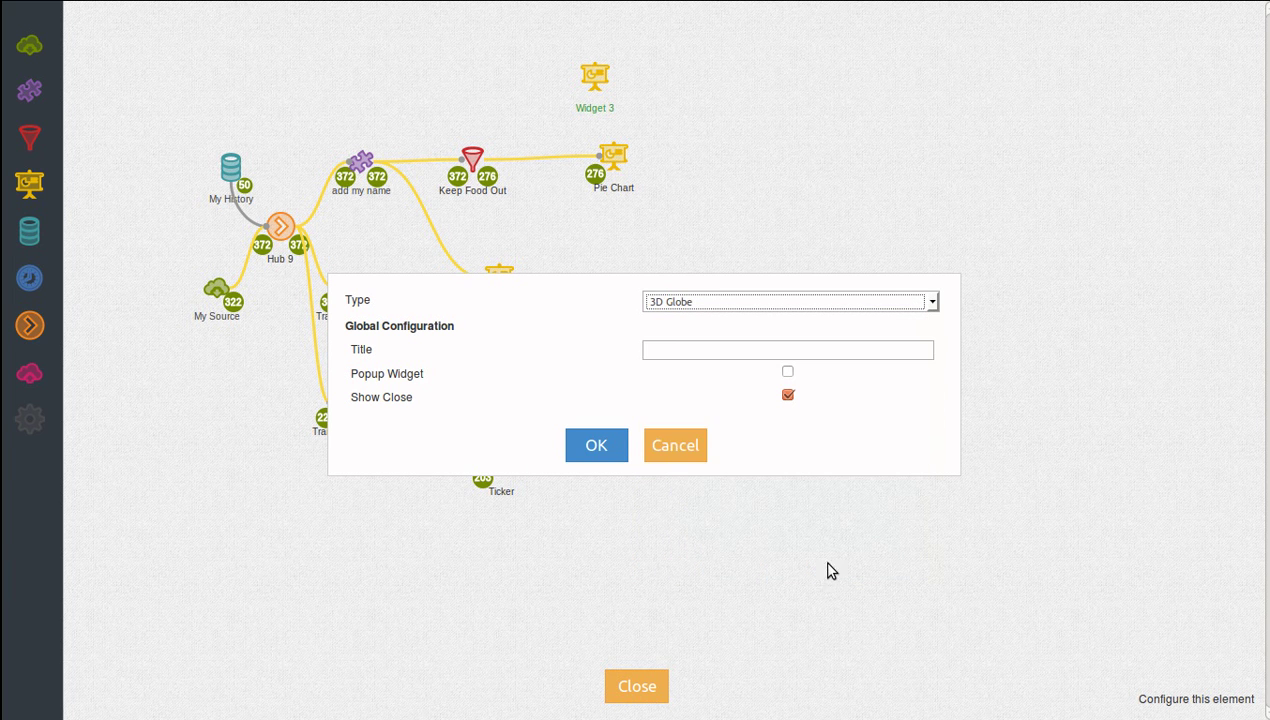
click(598, 445)
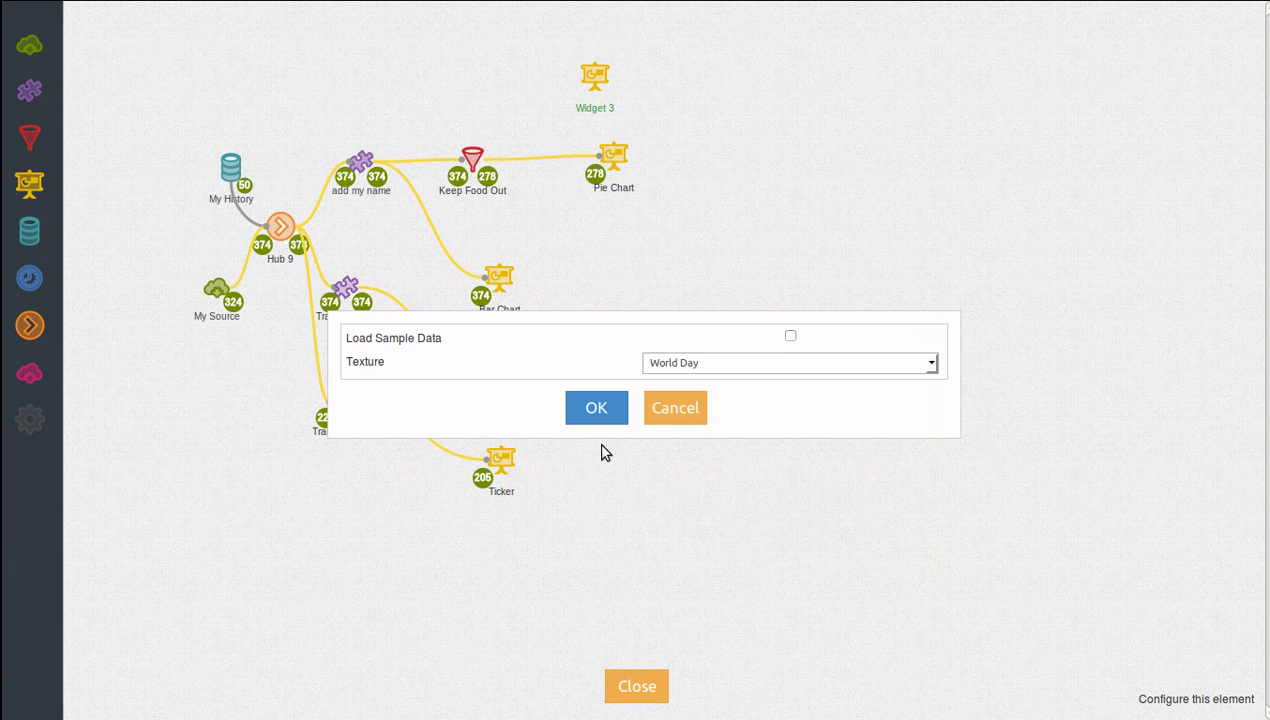
- Use the World Day texture for the new globe widget and rename the widget to 3D Globe
click(775, 364)
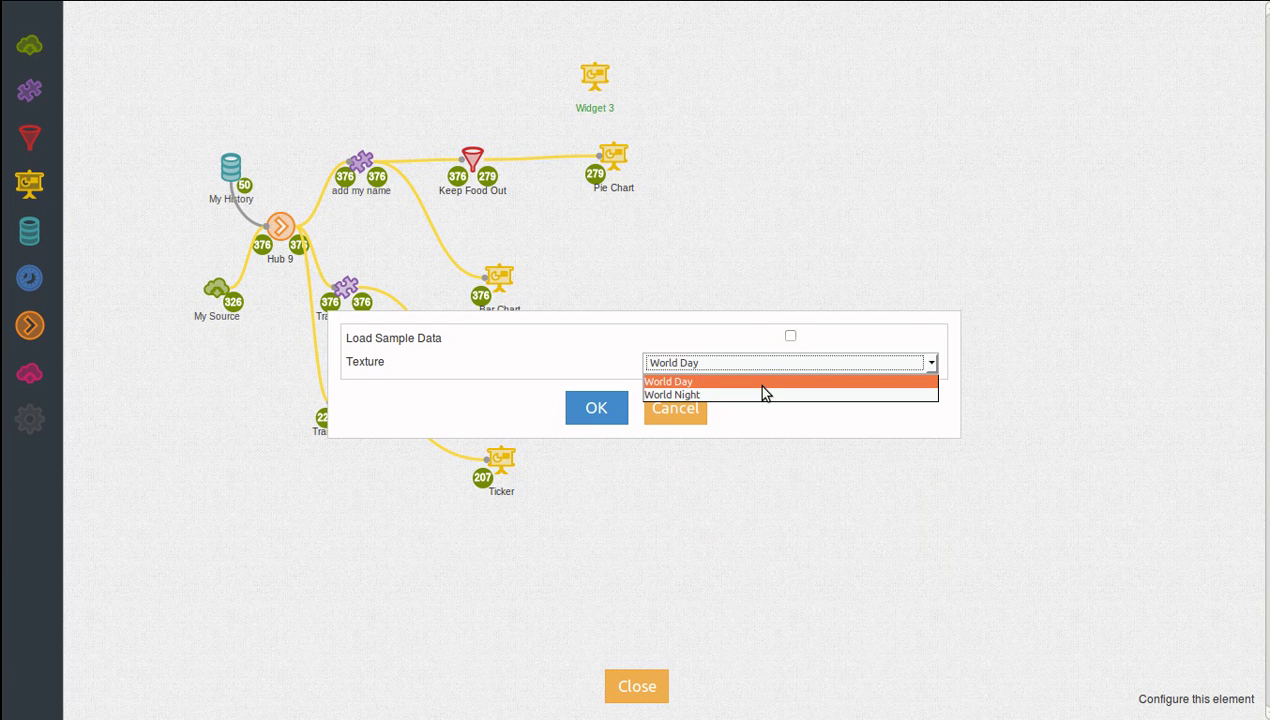
click(763, 381)
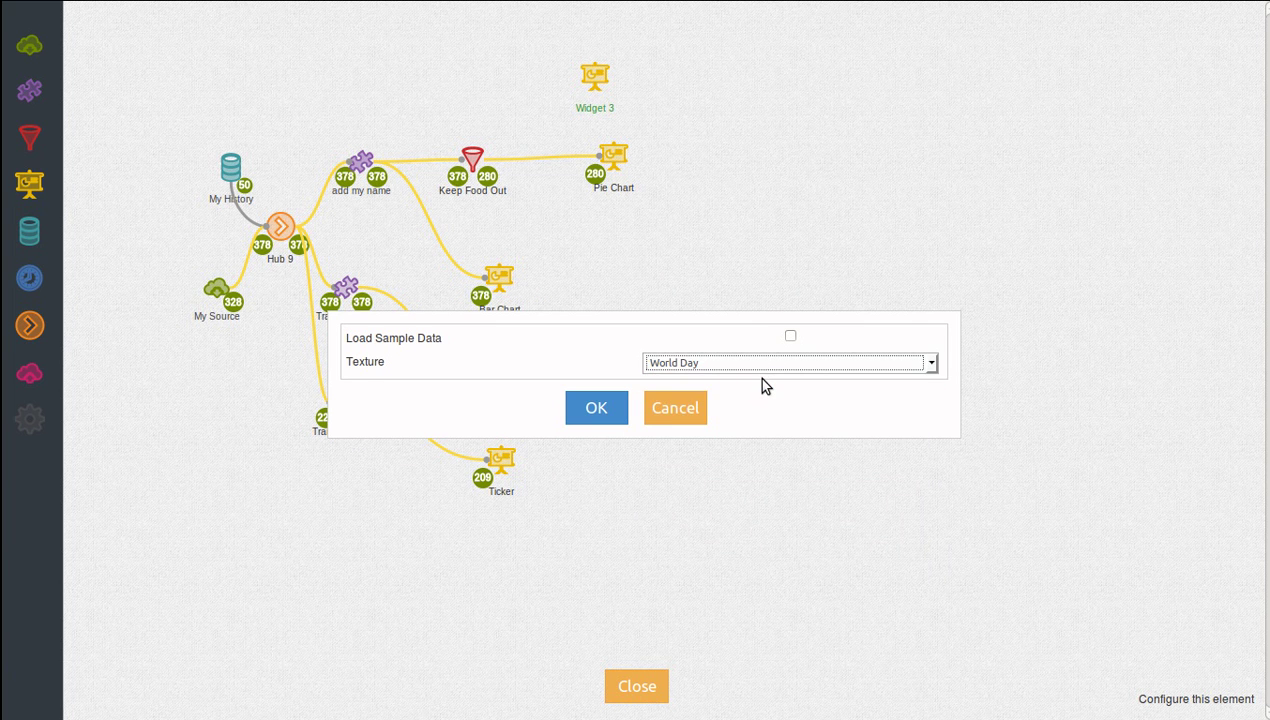
click(596, 410)
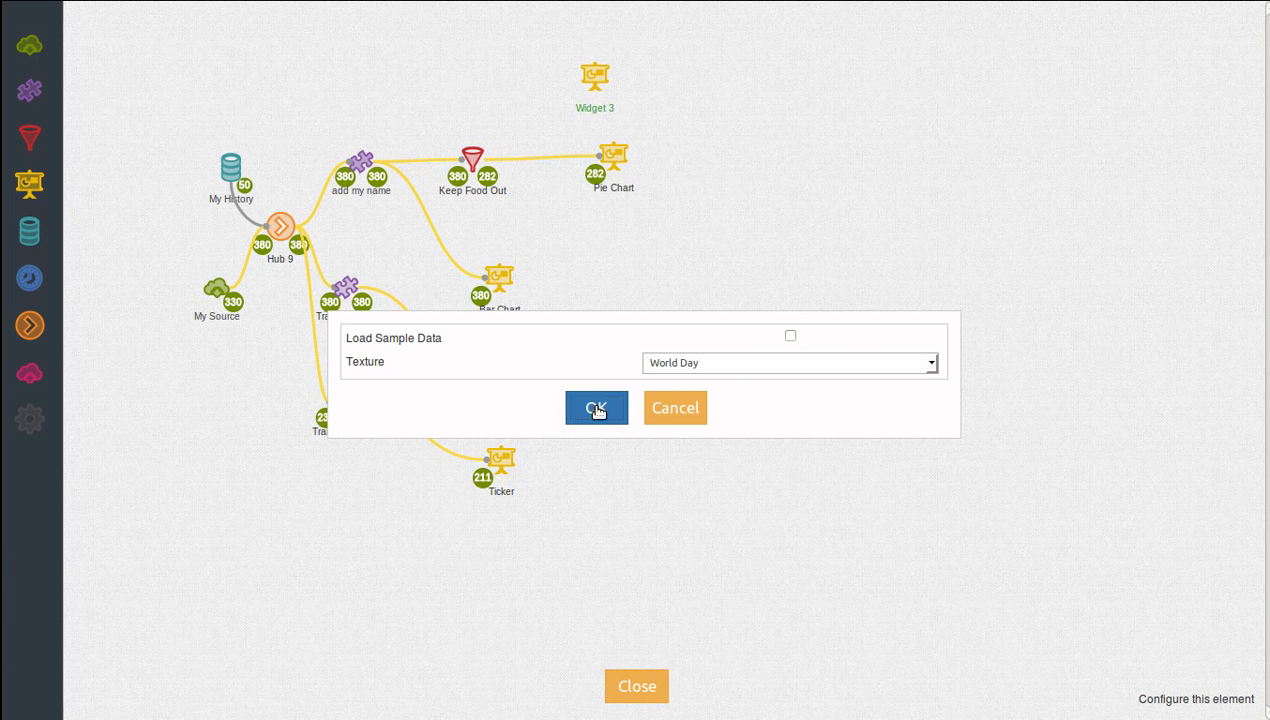
double_click(604, 109)
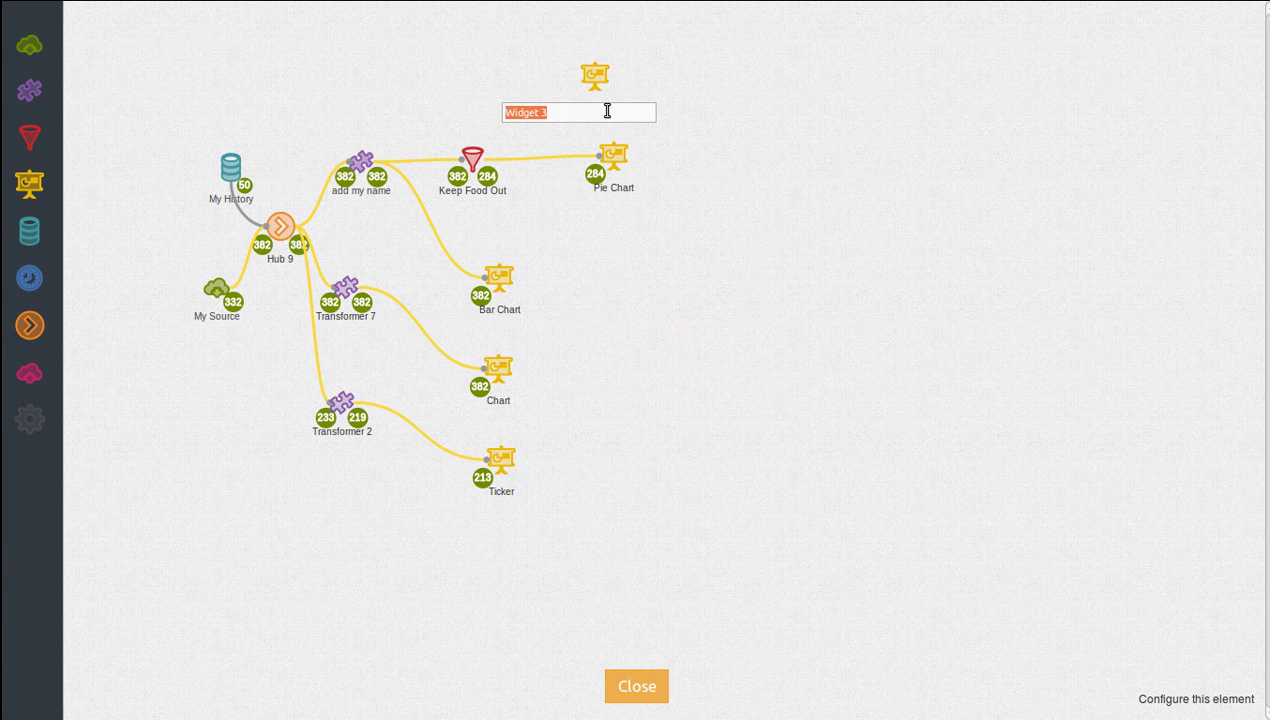
text(3D Globe)
key(Return)
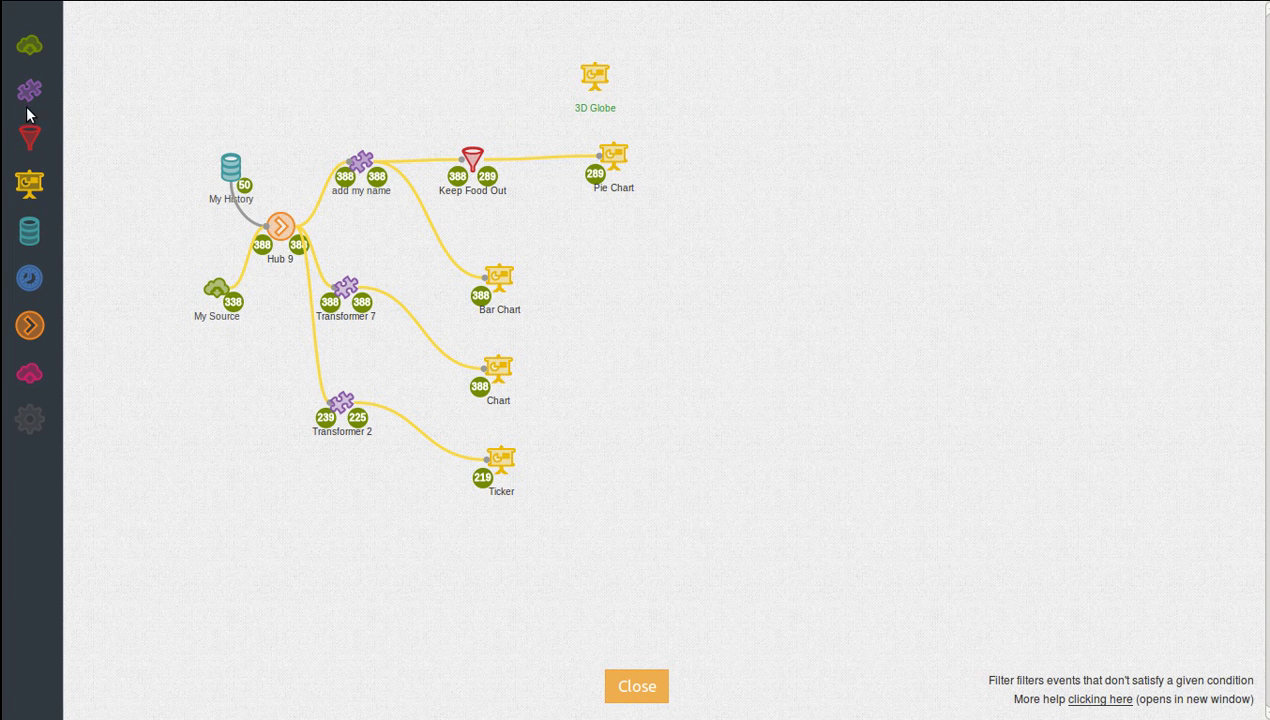
- Add a transformer above add my name, connecting Hub 9 to it and it to the 3D Globe widget
drag(29, 91, 427, 80)
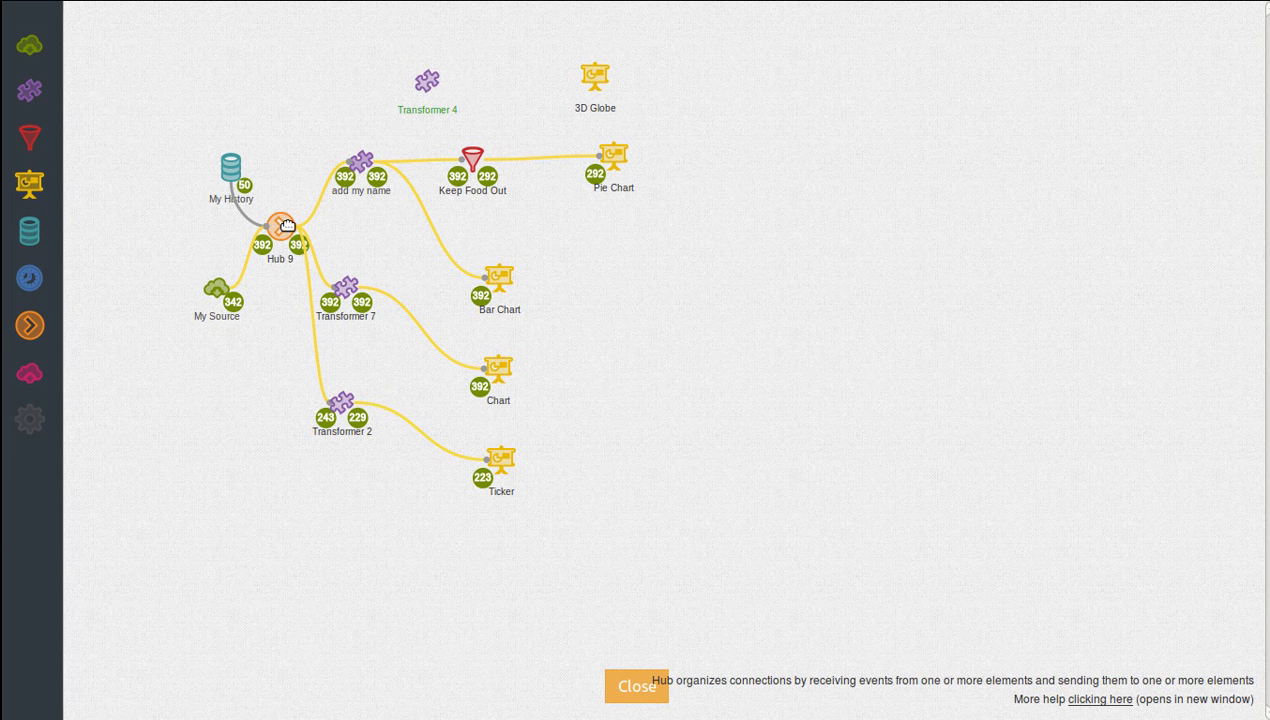
drag(278, 188, 596, 76)
mouse_move(428, 80)
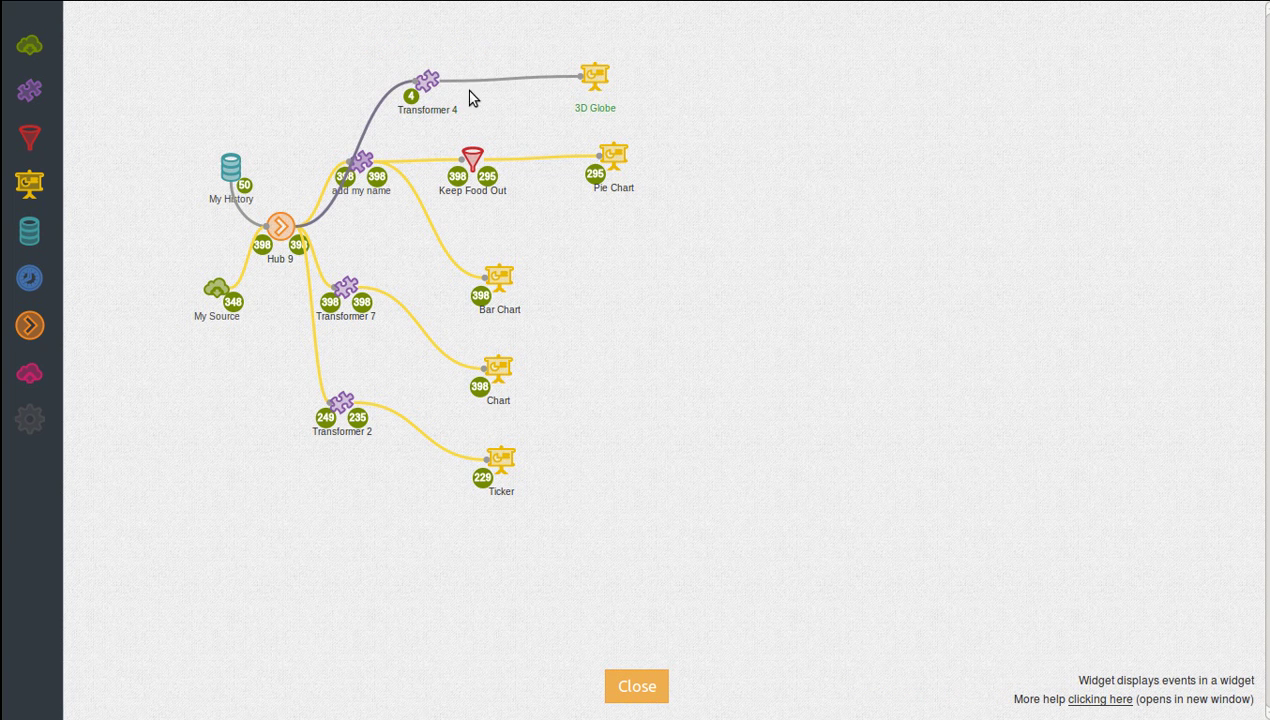
drag(428, 88, 342, 88)
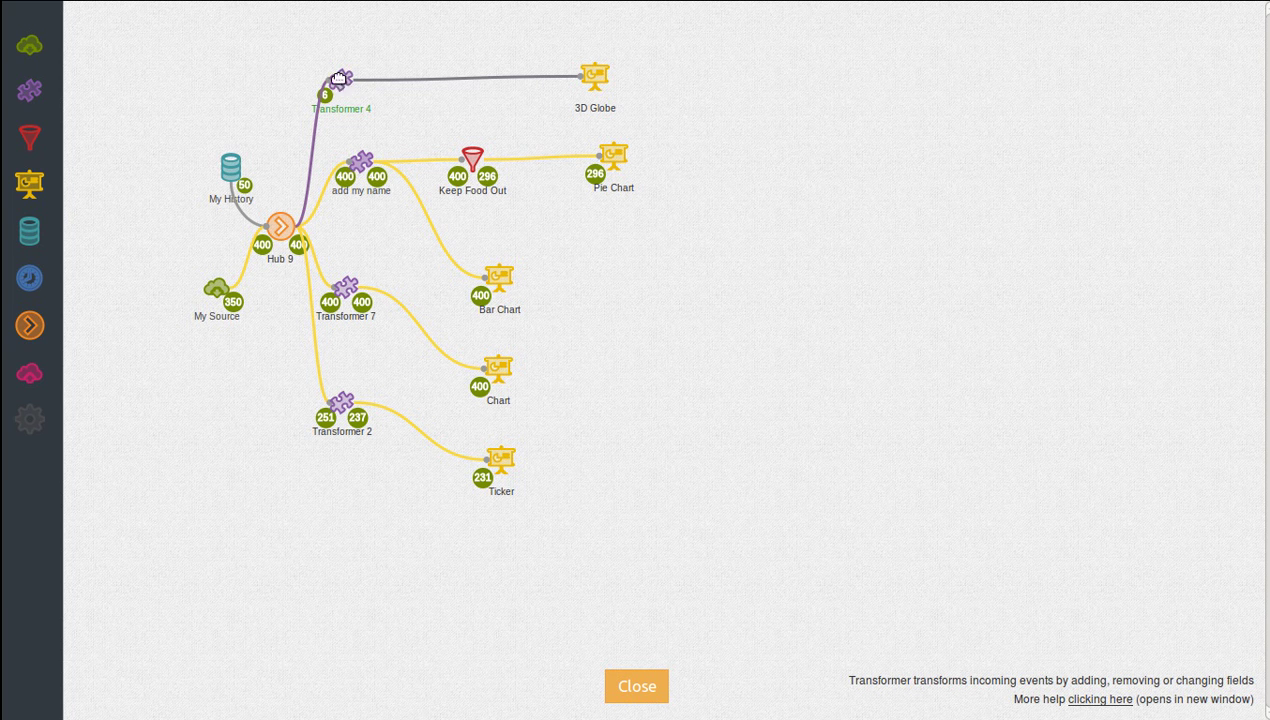
- Configure Transformer 4 and add the required 3D Globe widget template blocks to its workspace
mouse_move(341, 80)
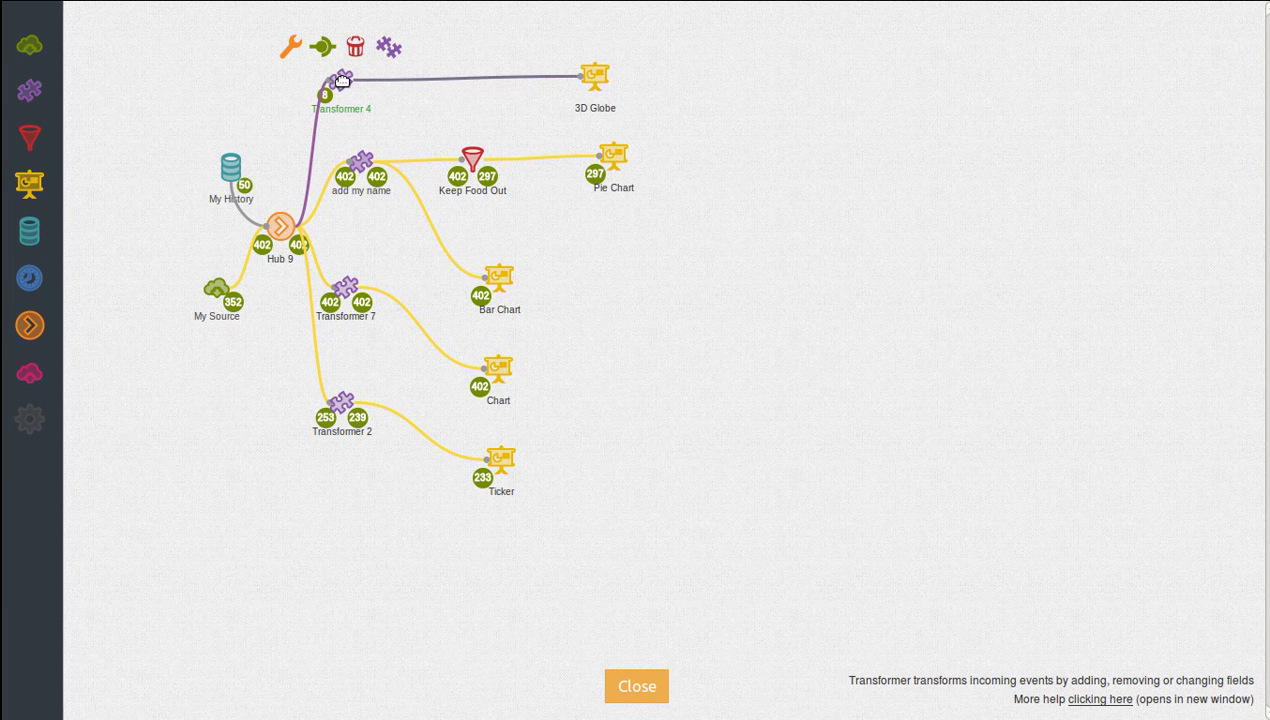
click(289, 50)
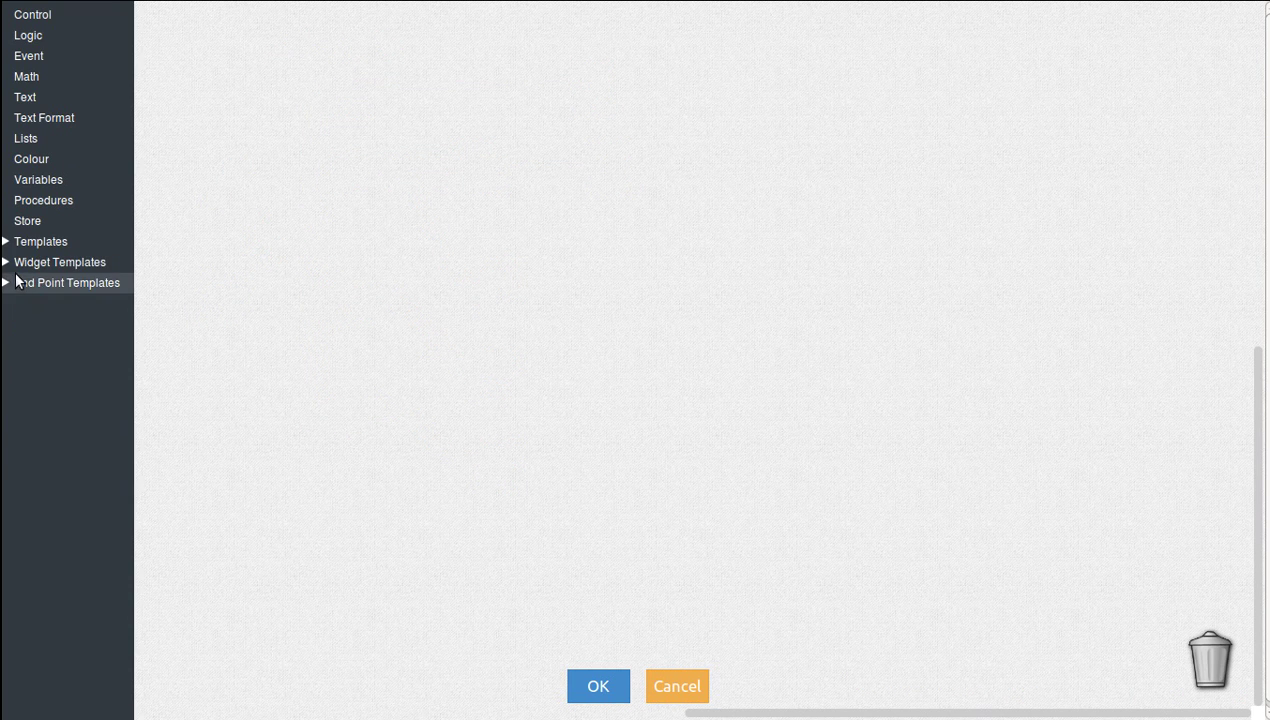
click(8, 262)
scroll(47, 381, down, 1)
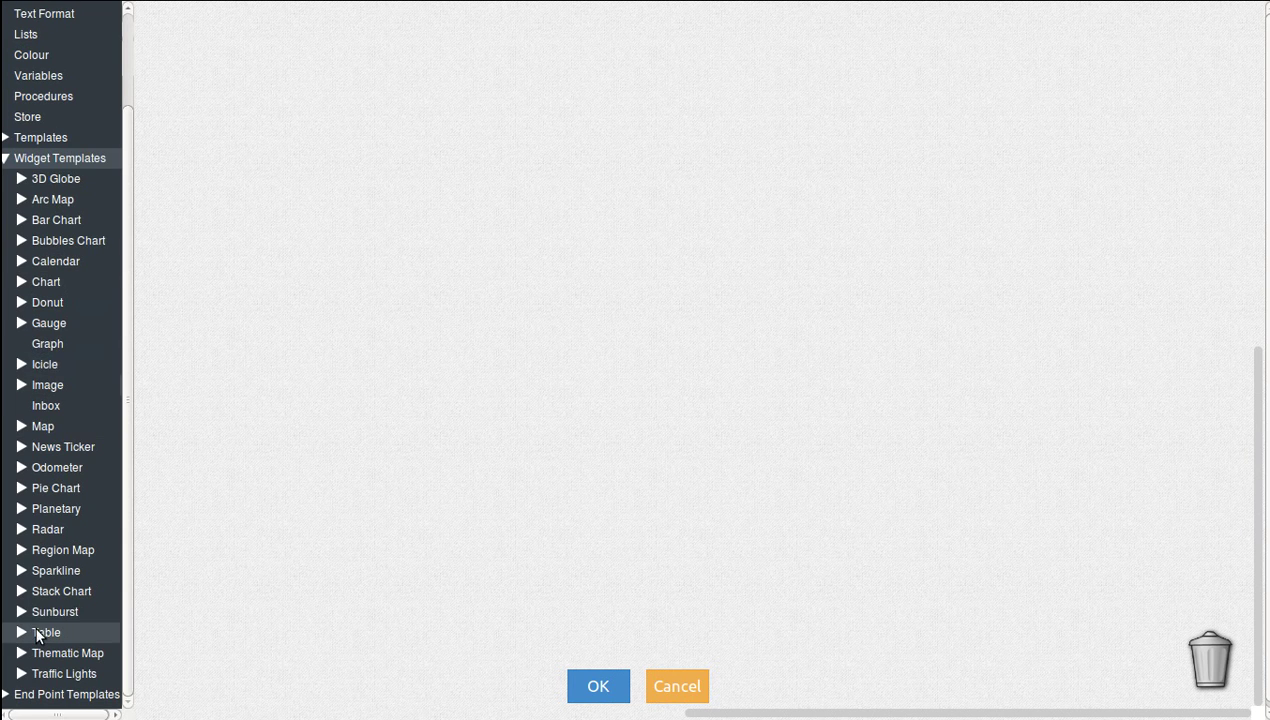
click(22, 178)
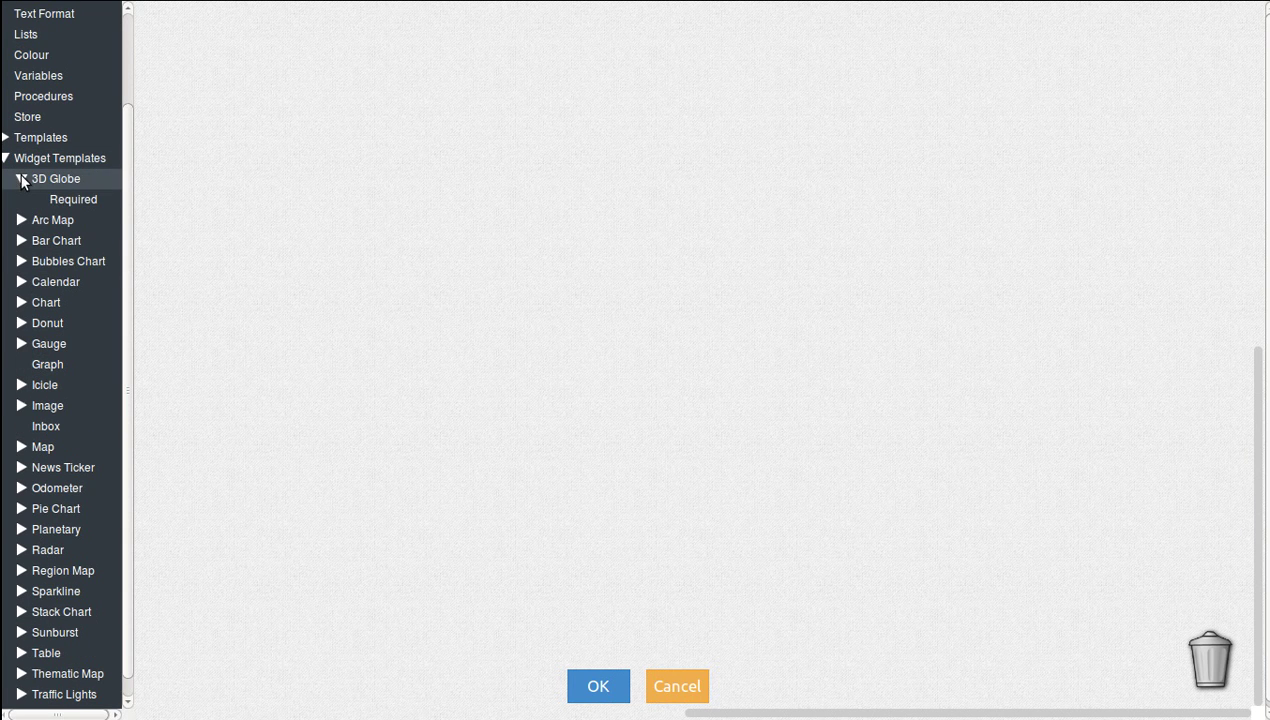
click(53, 197)
drag(162, 36, 244, 50)
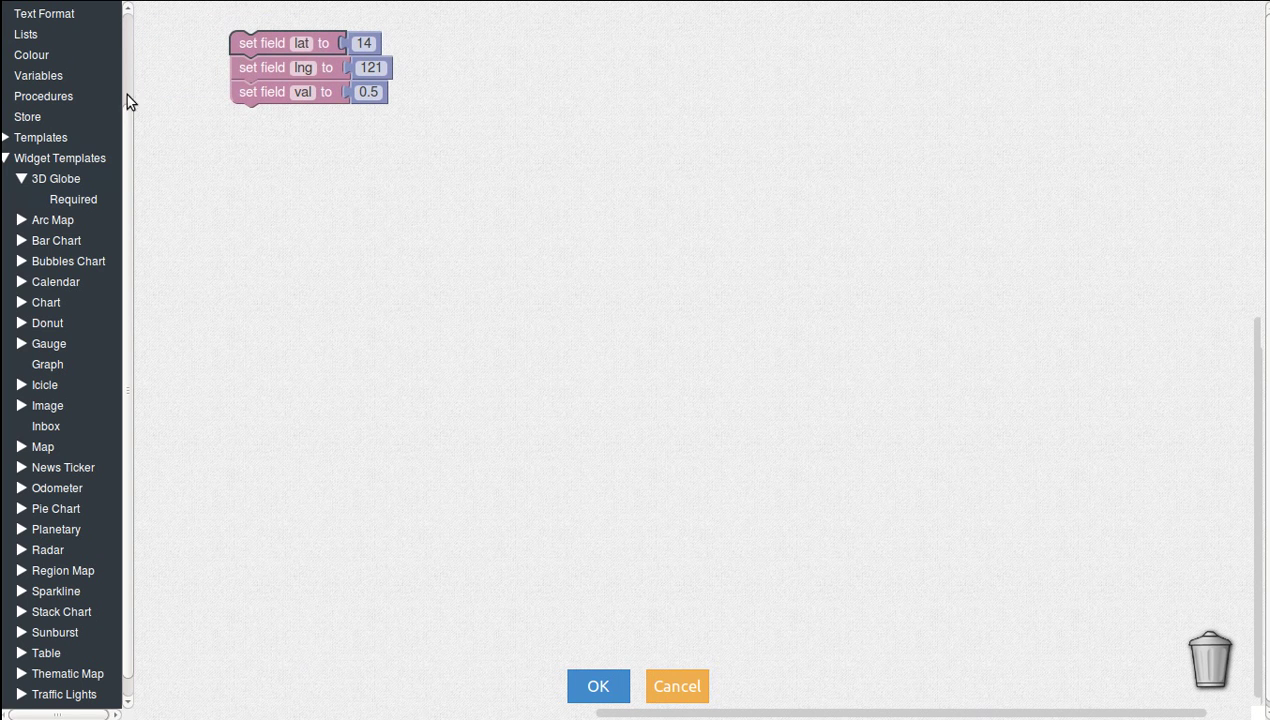
- Set the lat field to a get value field block reading city.lat
scroll(59, 77, up, 1)
scroll(59, 75, up, 1)
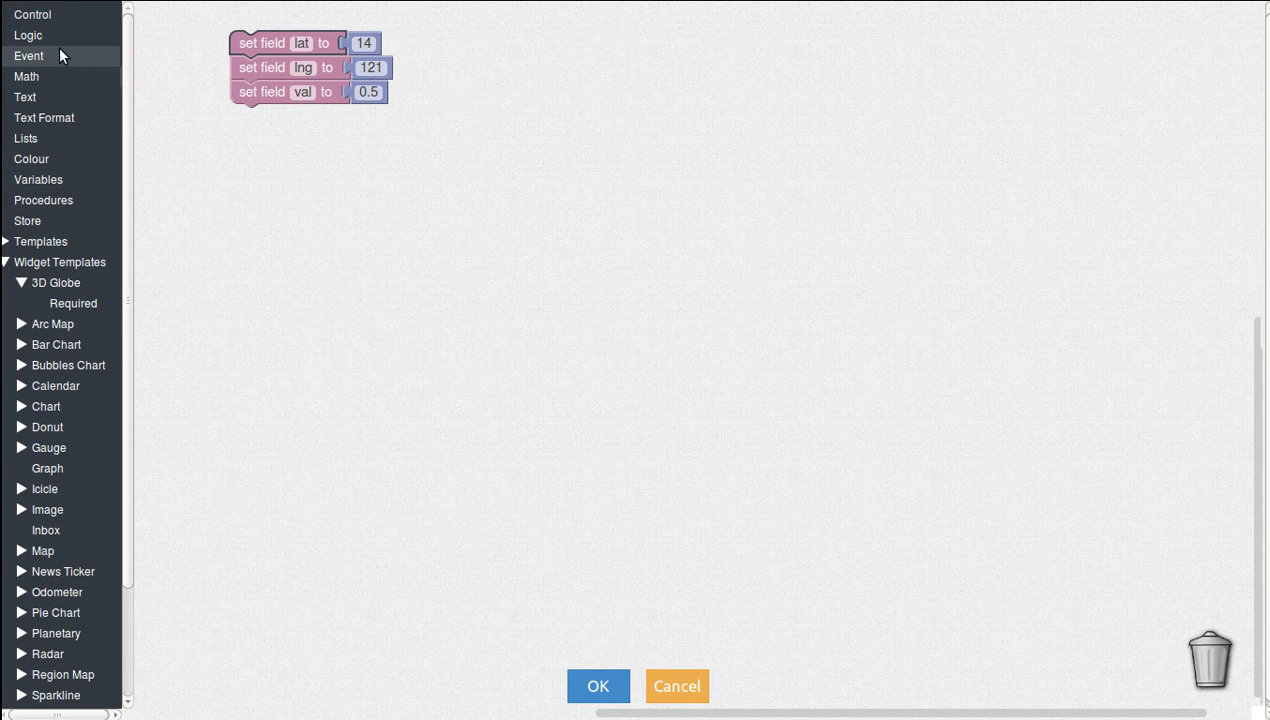
click(50, 57)
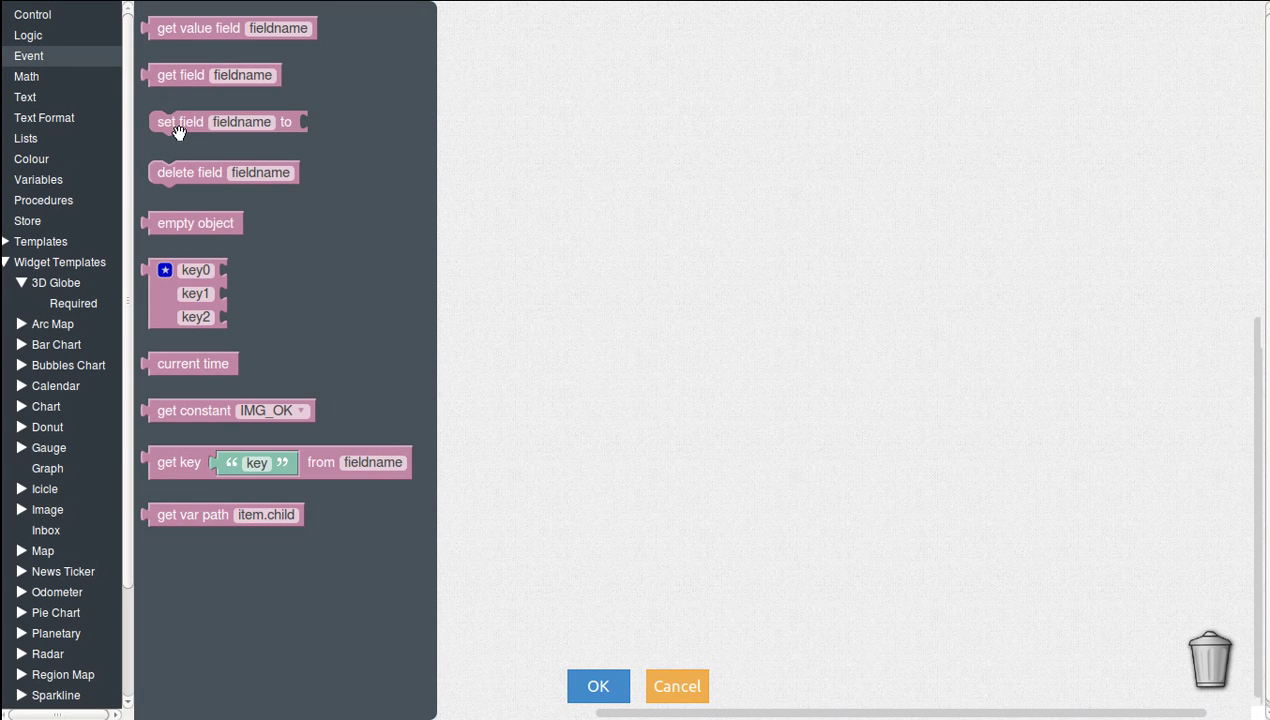
drag(207, 30, 408, 42)
click(500, 43)
text(city.lat)
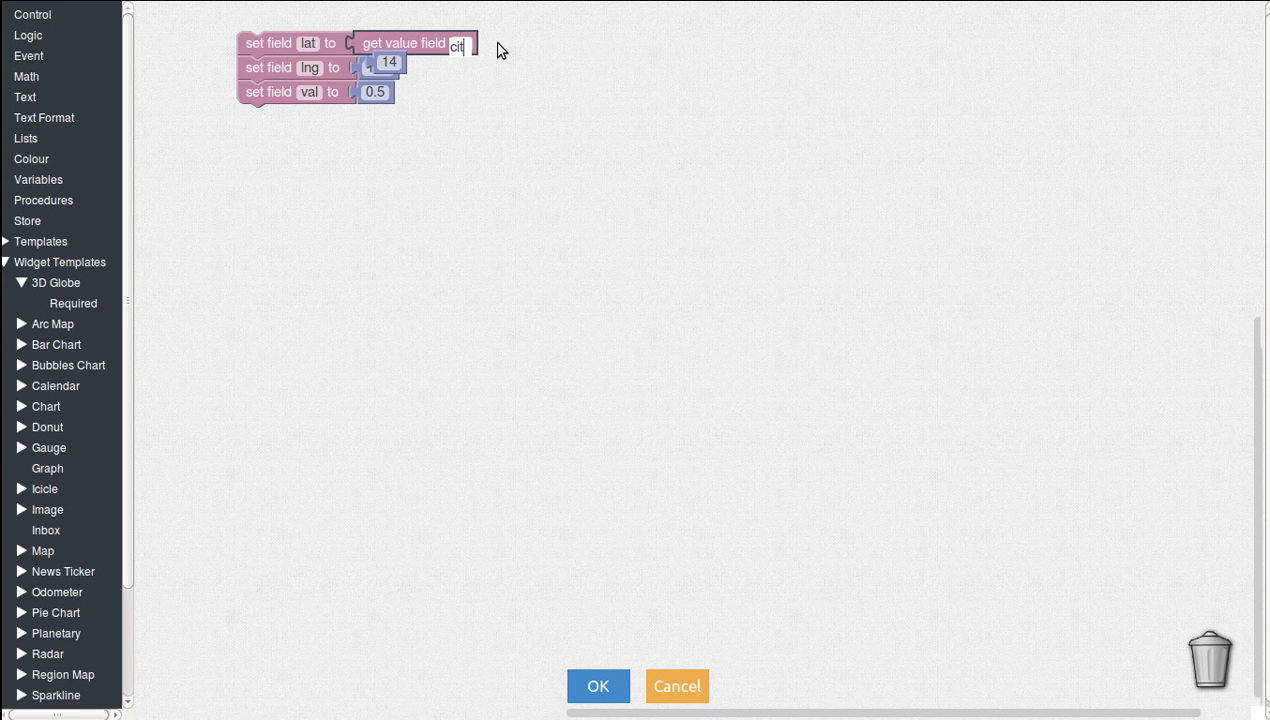
key(Return)
- Remove the template's number blocks and attach copies of the city.lat block to the lng and val fields
text(121)
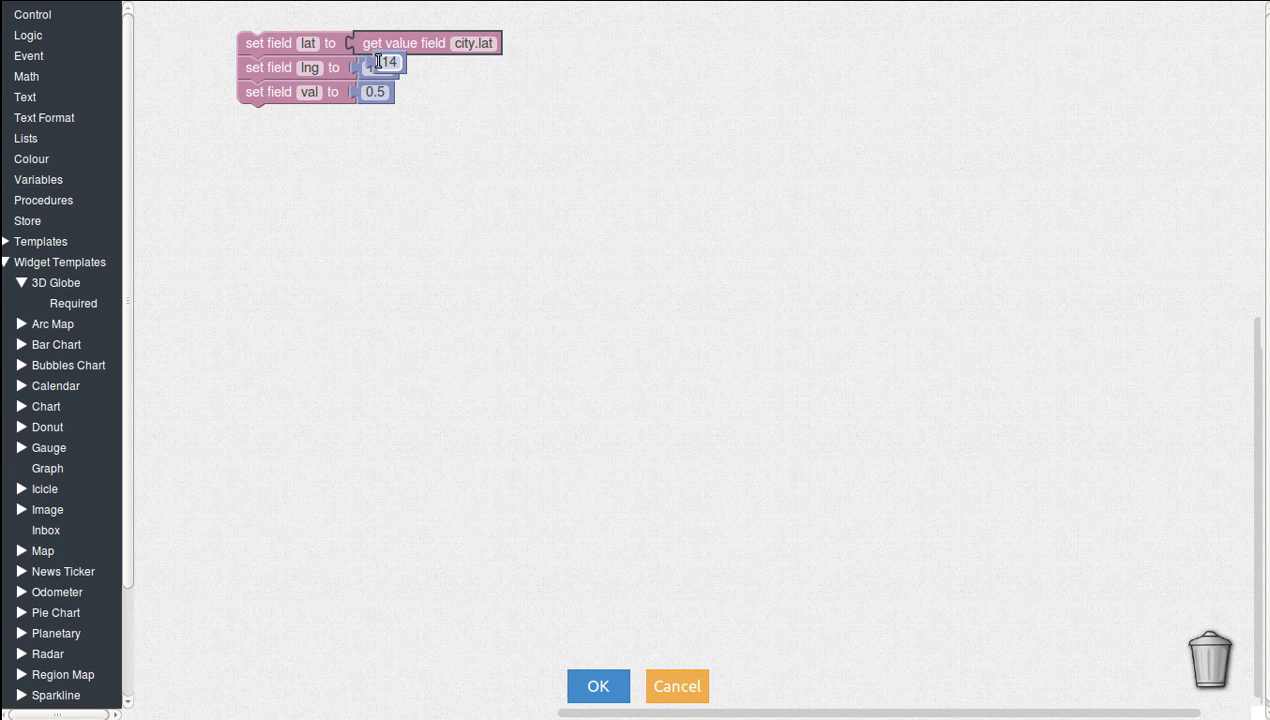
key(Tab)
text(0.5)
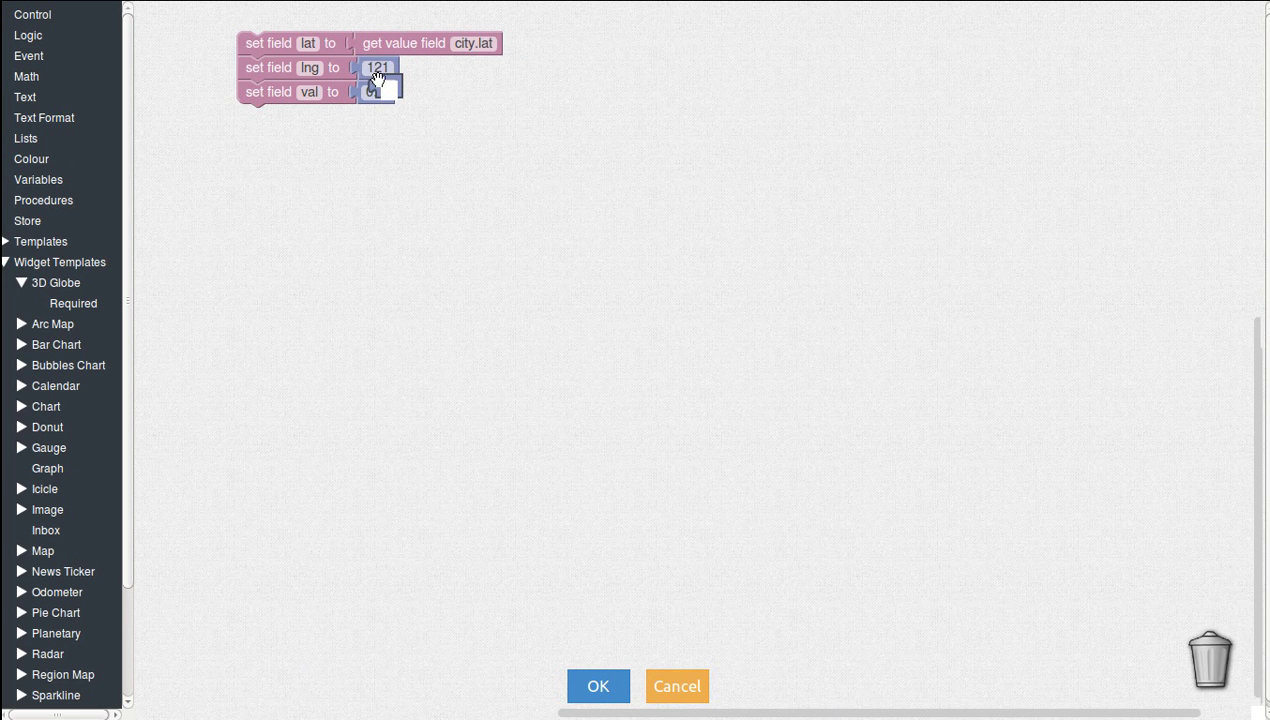
key(Return)
click(355, 72)
key(Delete)
click(362, 86)
key(Delete)
click(388, 55)
key(ctrl+c)
key(ctrl+v)
mouse_move(392, 77)
mouse_down()
mouse_move(390, 67)
mouse_move(378, 94)
mouse_up()
key(ctrl+v)
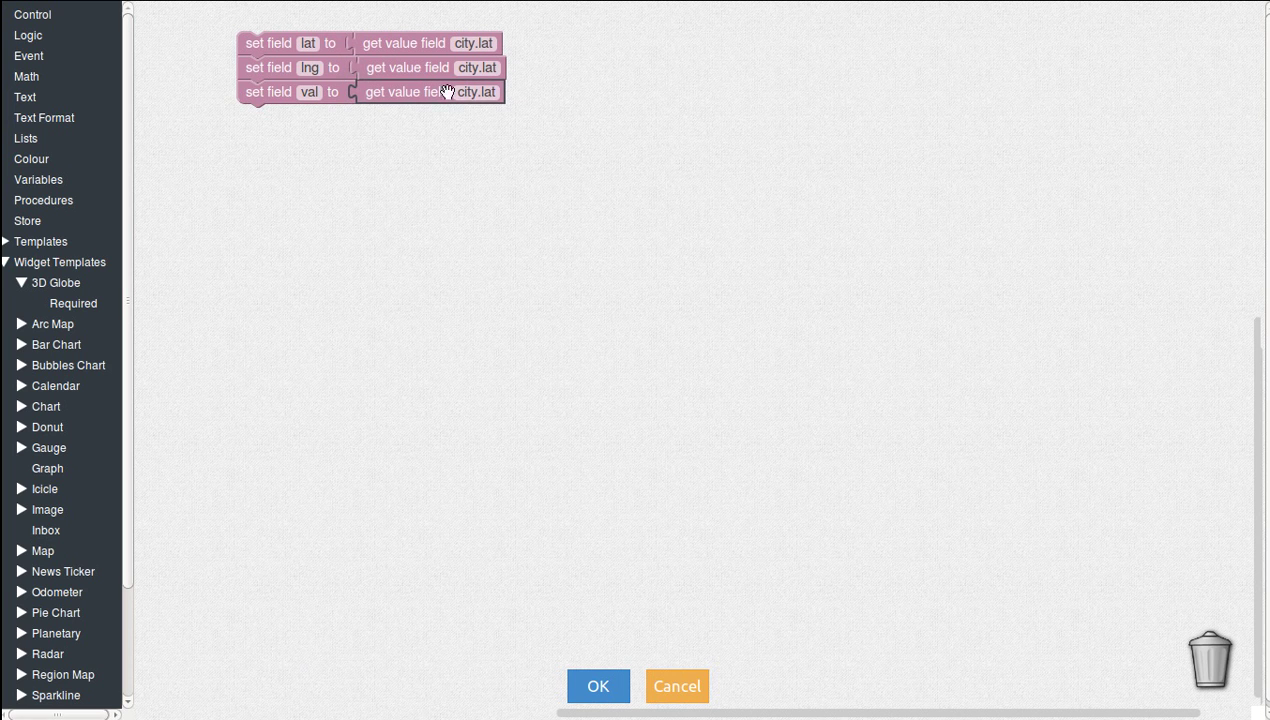
- Make val read city.val and lng read city.lng, then save the transformer and return to the dashboard
click(488, 91)
drag(479, 95, 520, 100)
text(val)
click(490, 68)
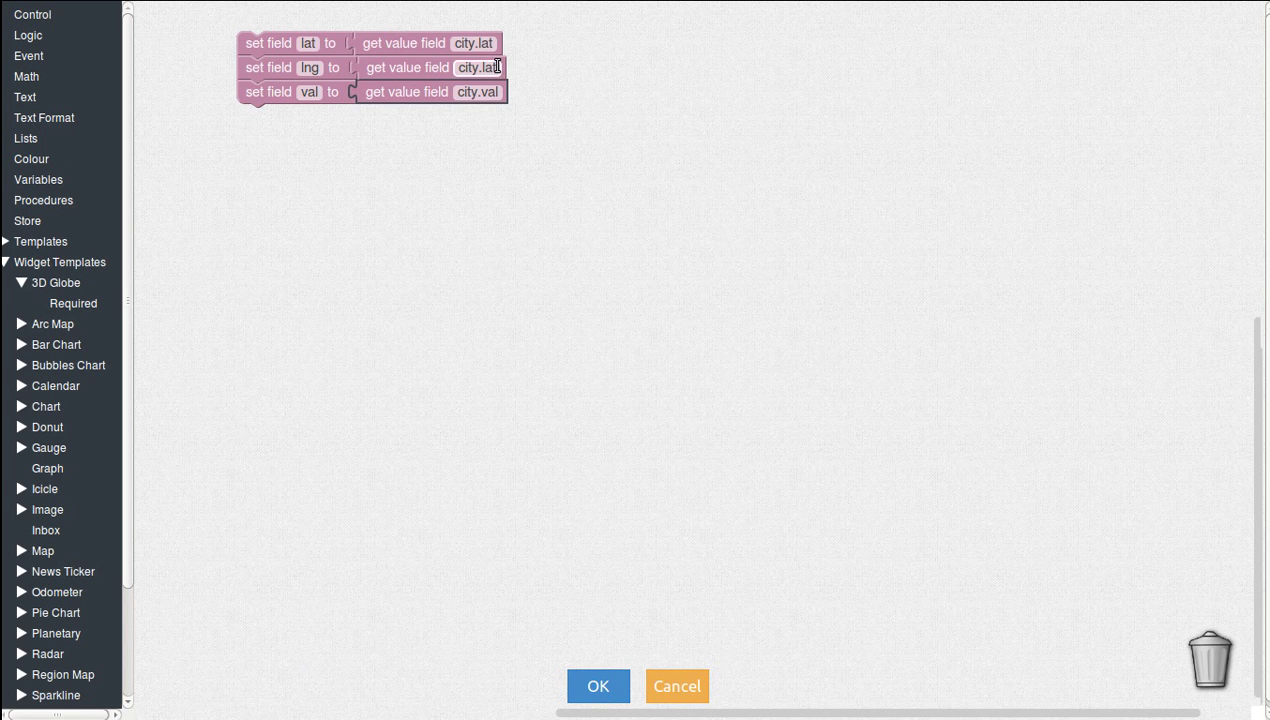
click(494, 69)
key(BackSpace)
key(BackSpace)
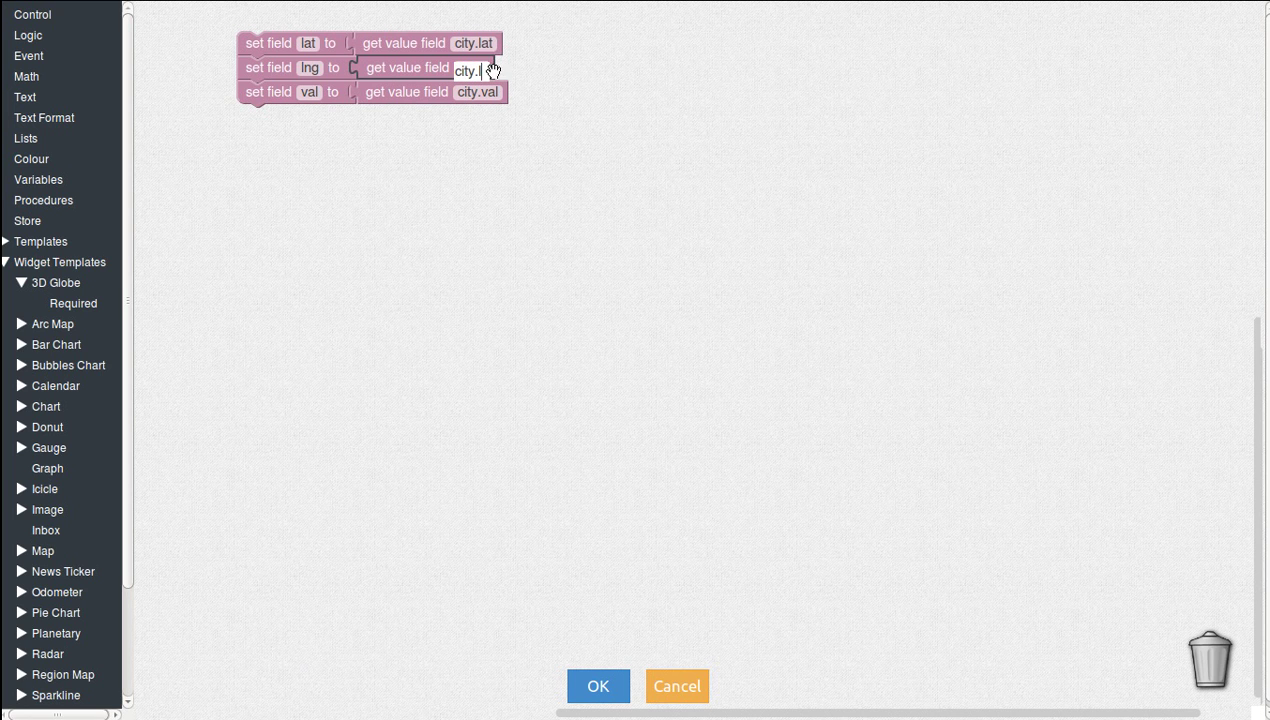
text(ng)
click(494, 69)
click(494, 69)
key(BackSpace)
text(n)
click(548, 340)
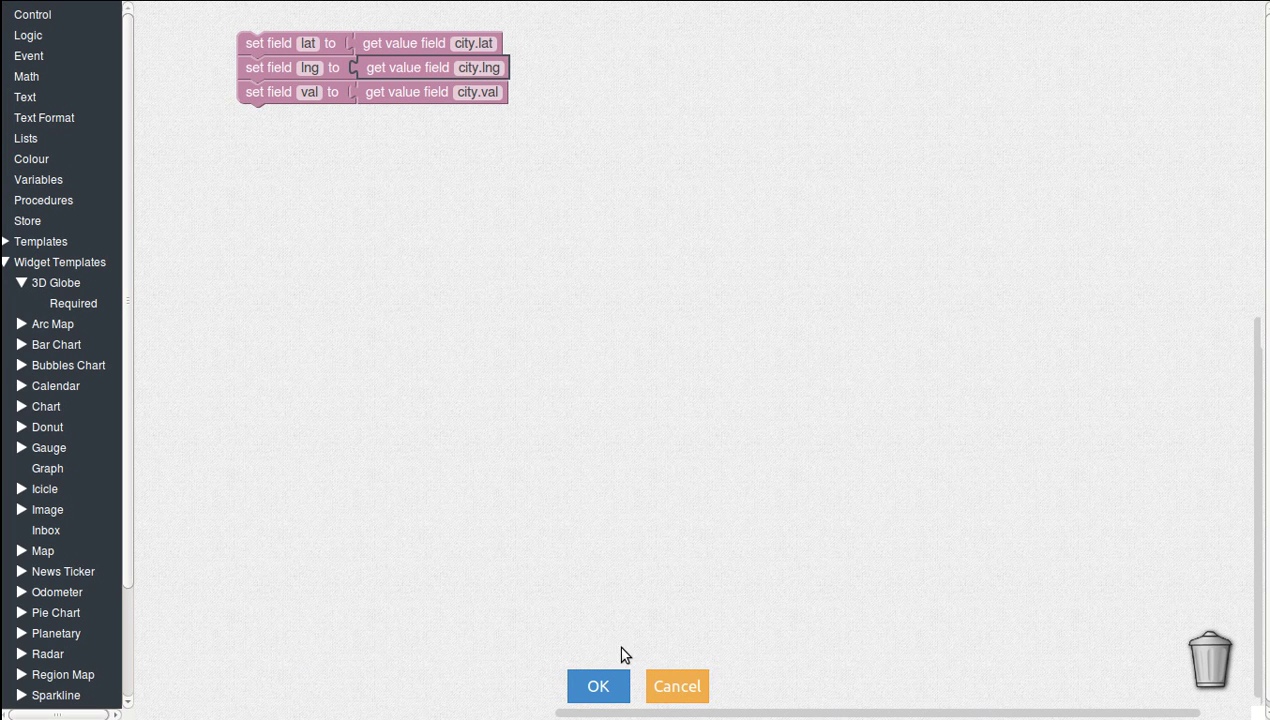
click(605, 687)
click(632, 684)
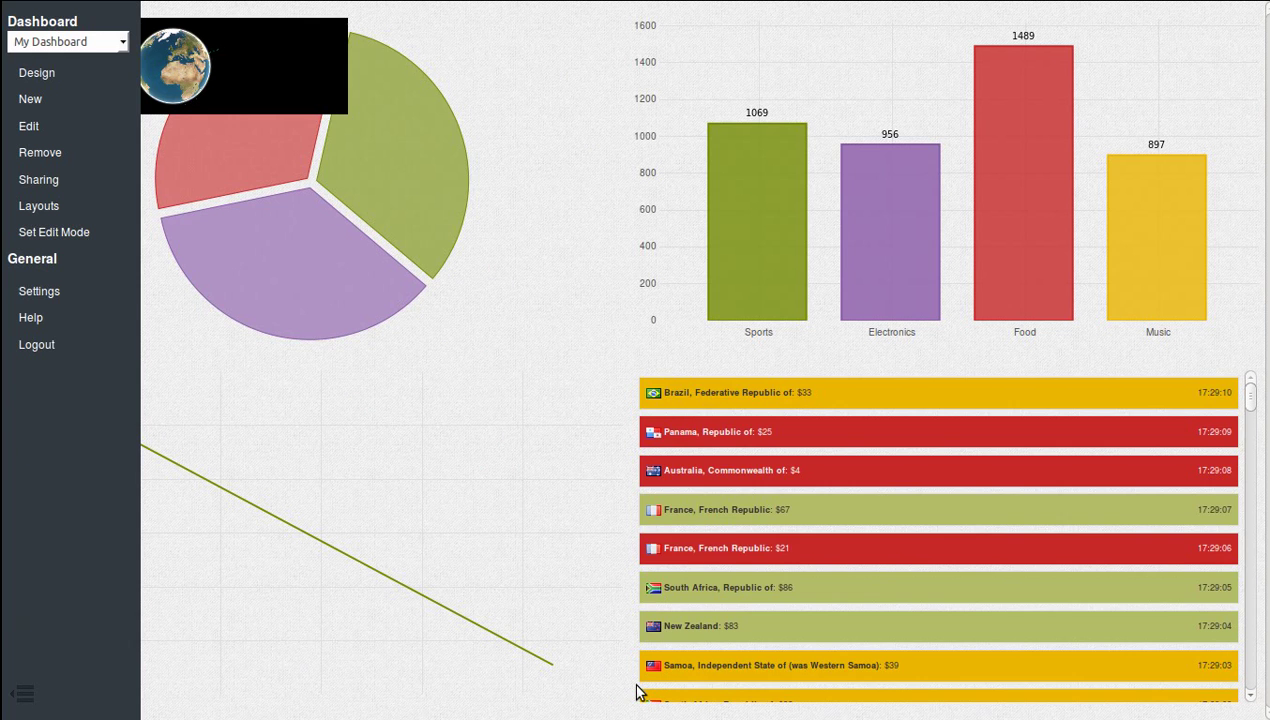
- Apply the layout with one tall full-height cell and swap the 3D Globe into it in place of the pie chart
click(40, 206)
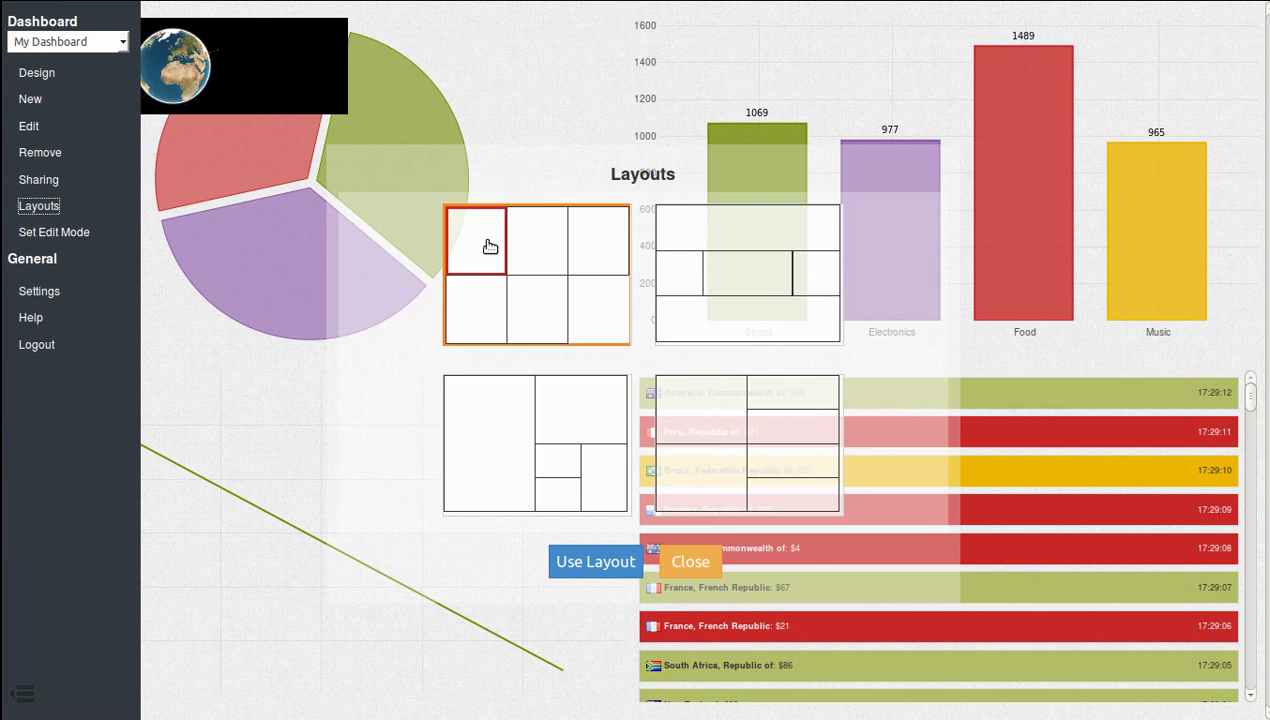
click(477, 403)
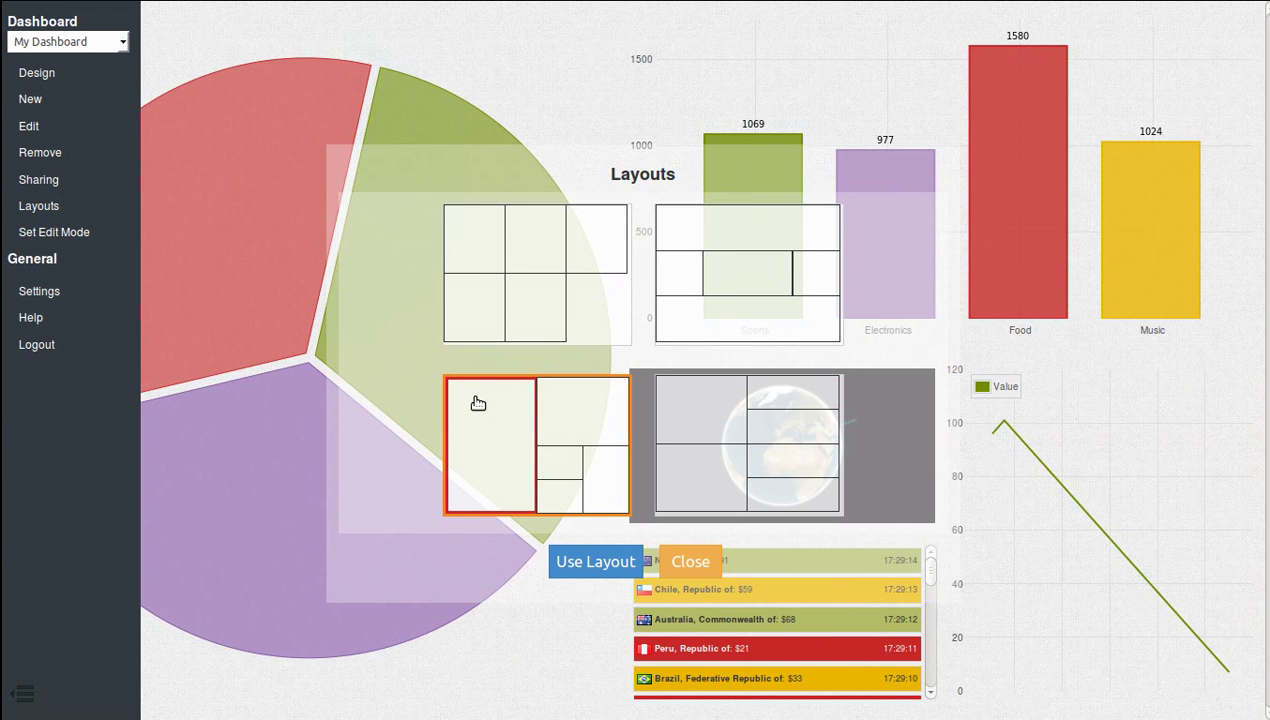
click(551, 465)
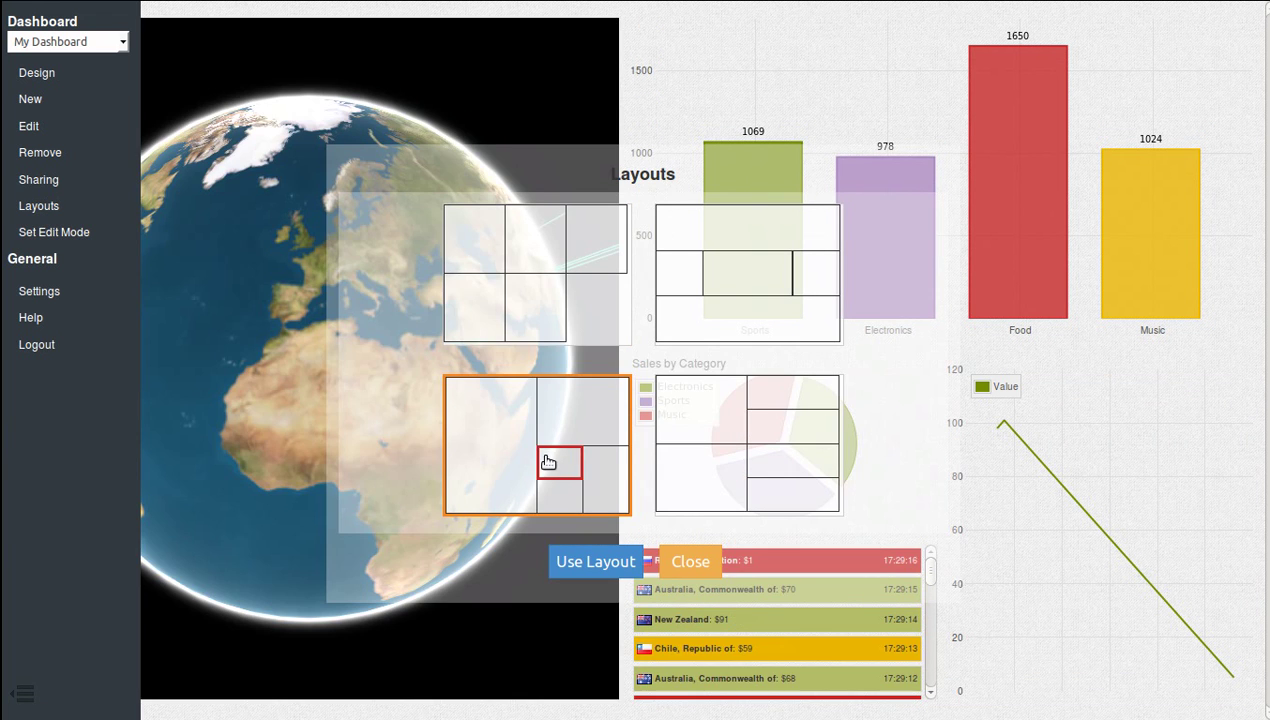
click(583, 556)
drag(495, 418, 334, 331)
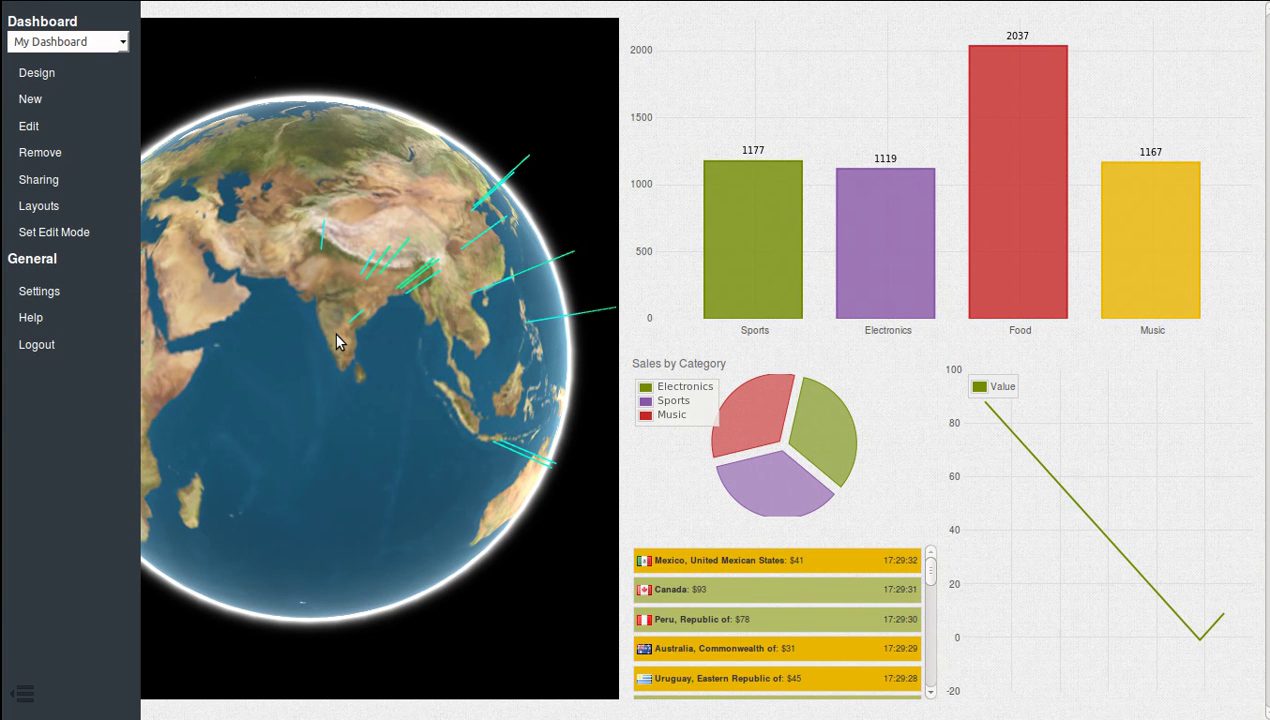
- Reopen the dashboard design, place an endpoint in the empty area beyond the widgets, and review its available types without configuring it
click(50, 74)
drag(35, 374, 788, 353)
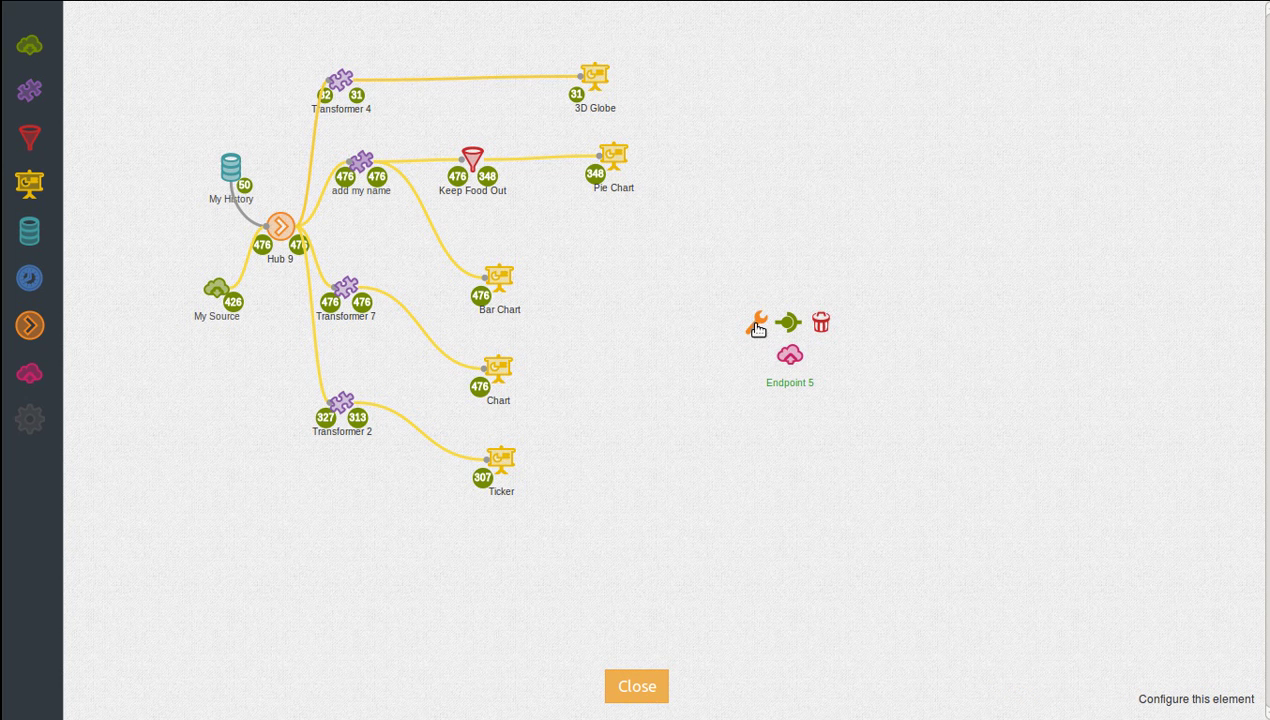
click(757, 325)
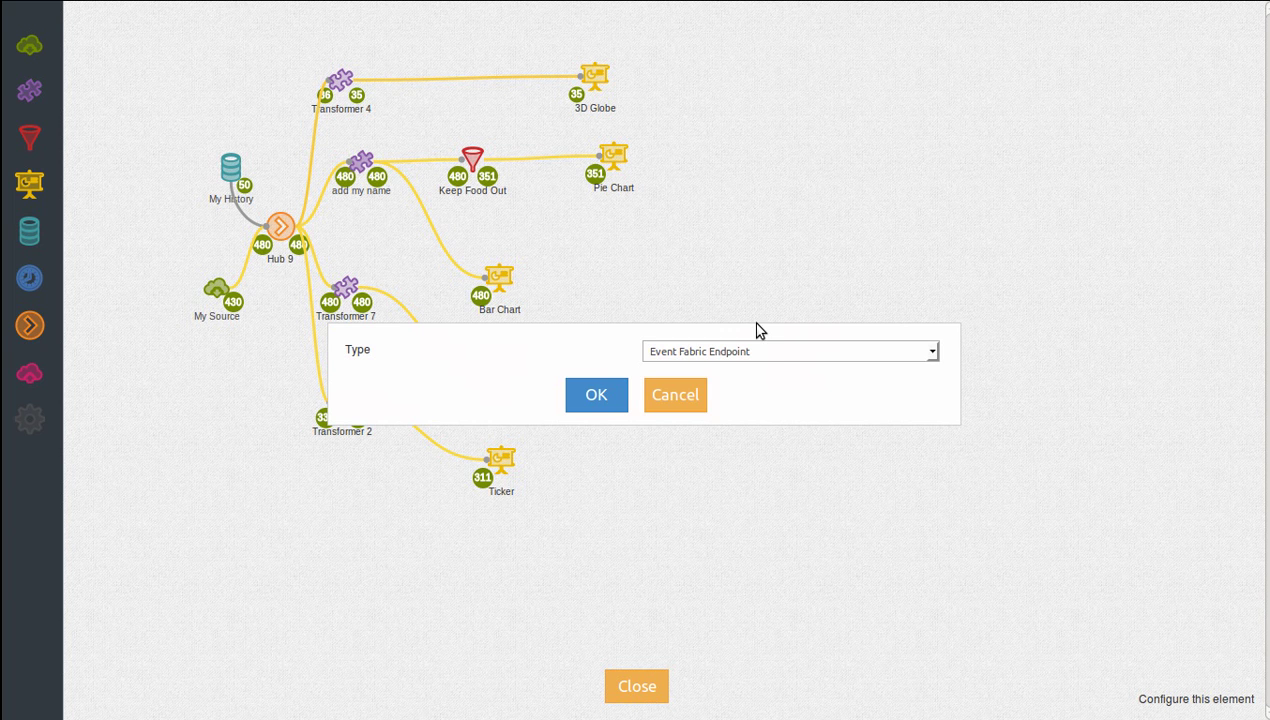
click(783, 352)
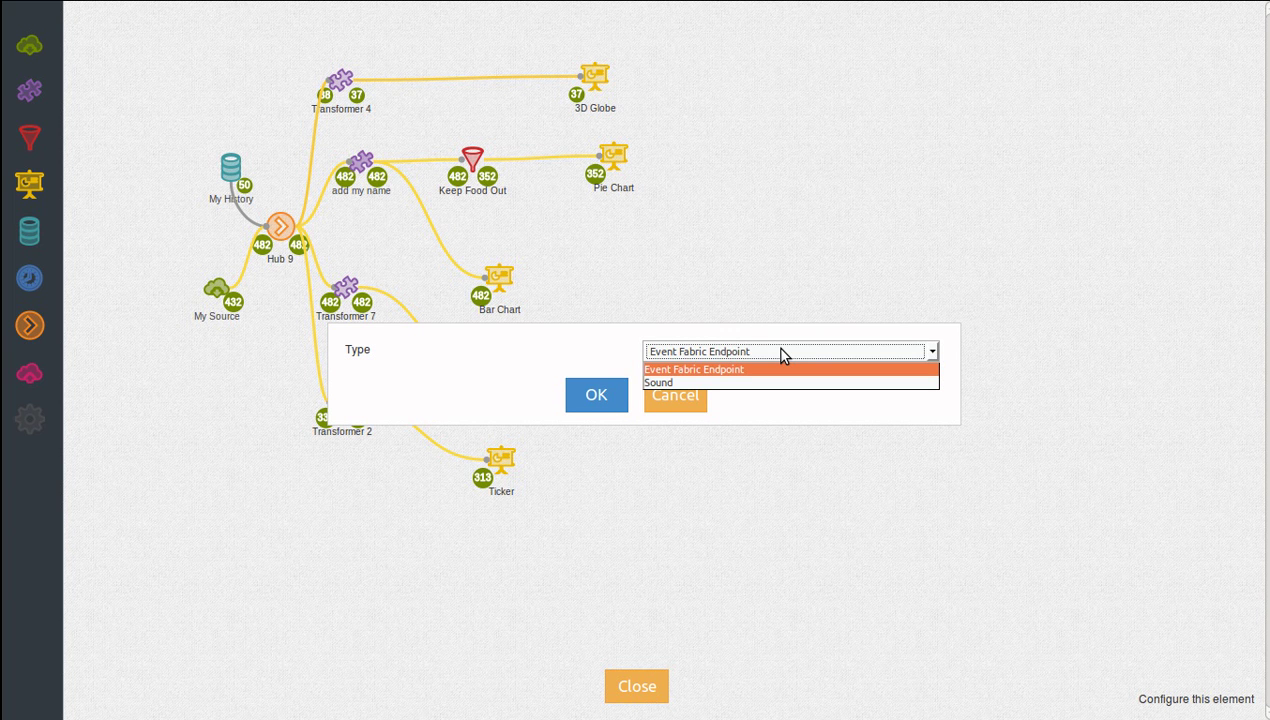
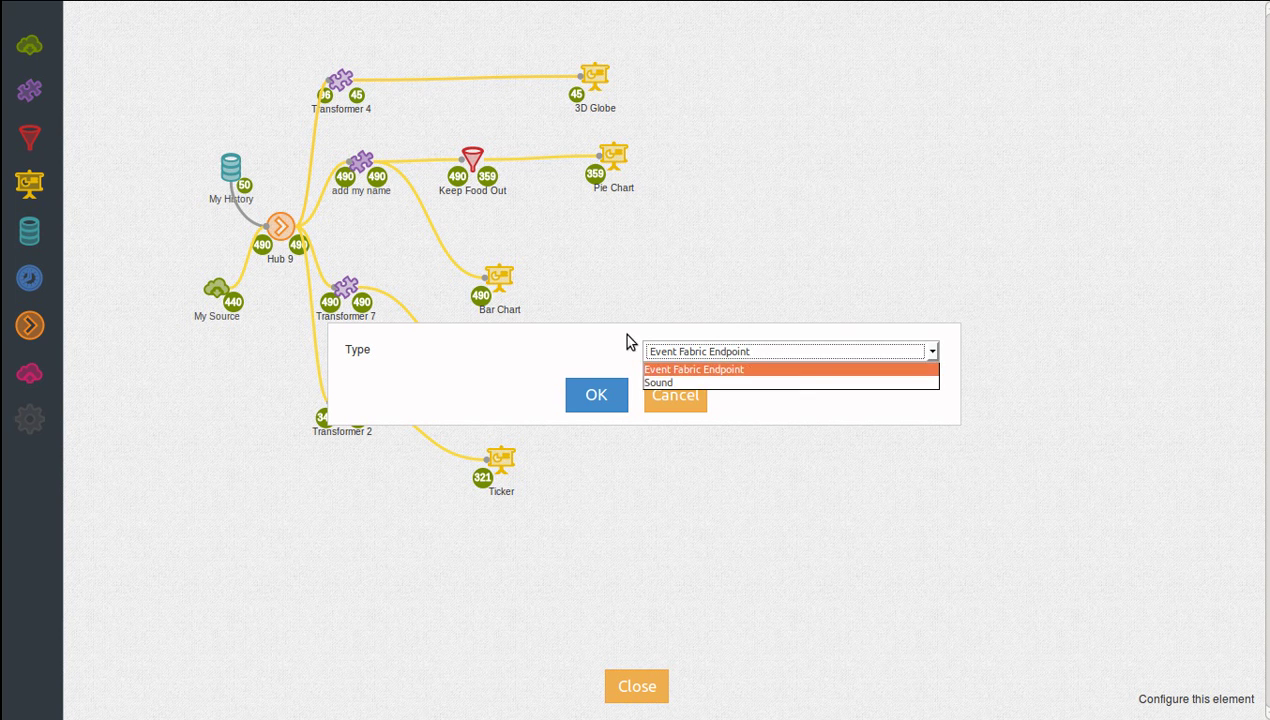
click(593, 360)
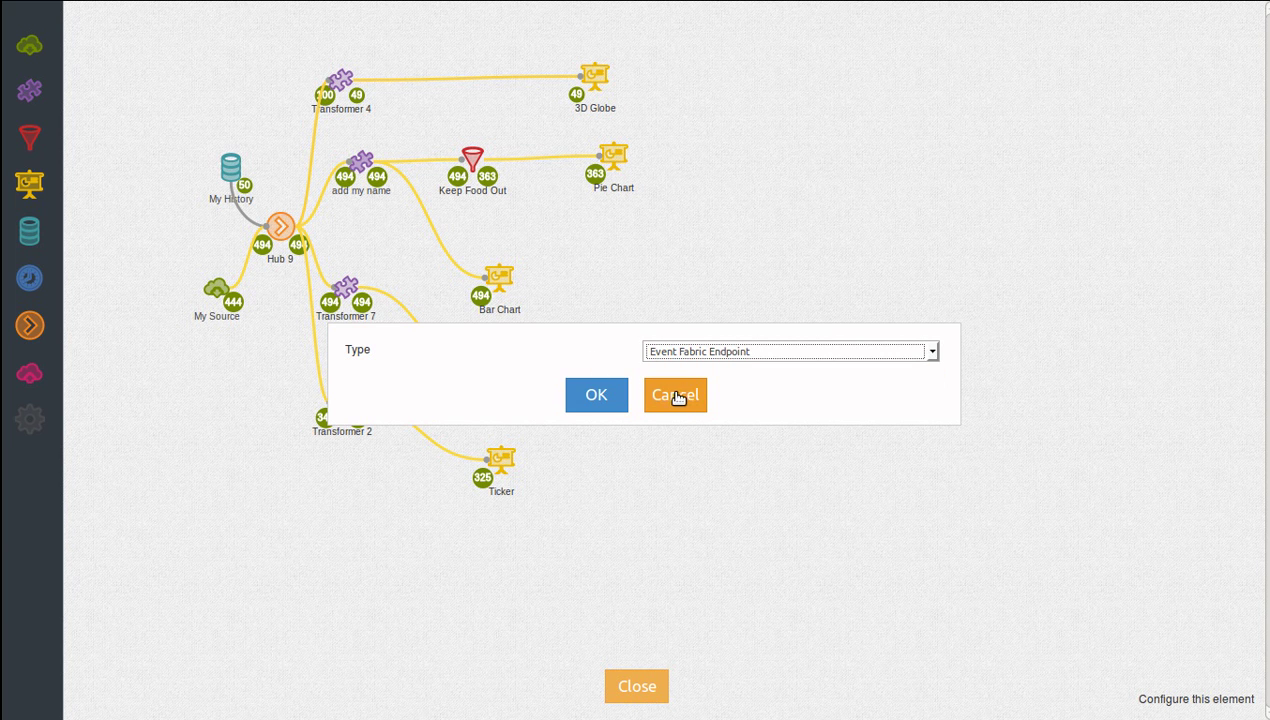
click(678, 396)
drag(784, 358, 882, 303)
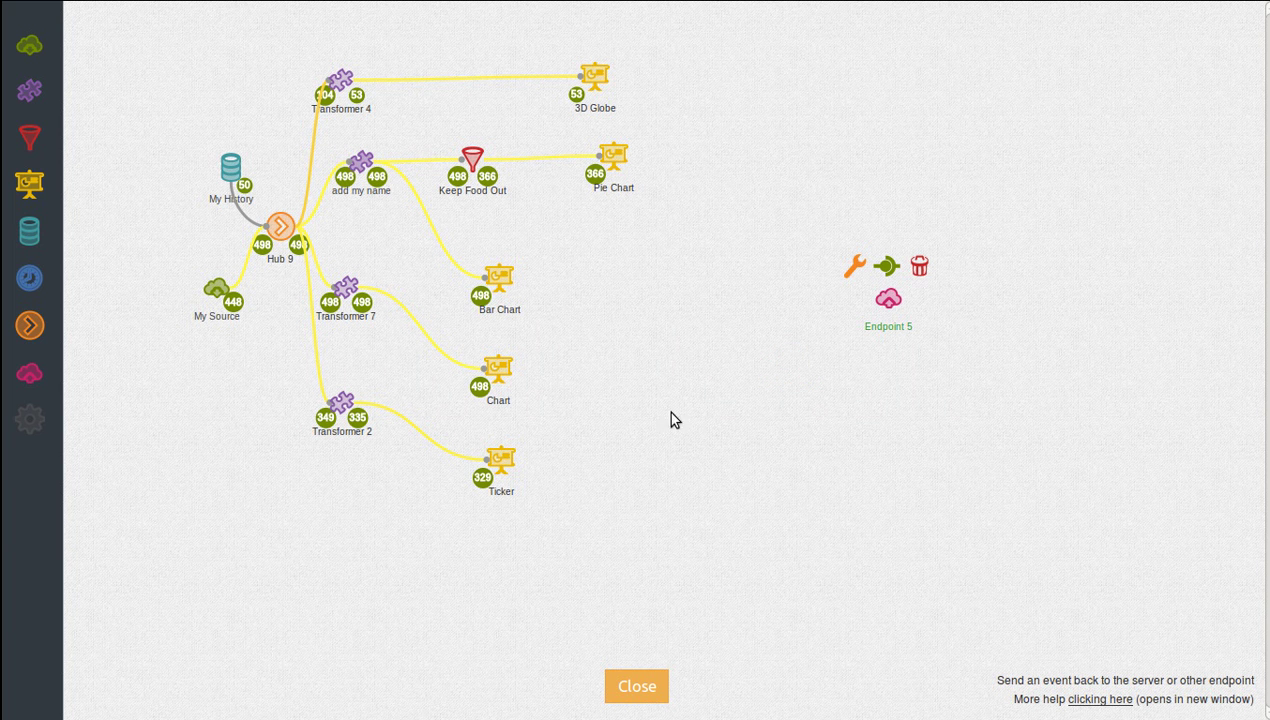
click(894, 300)
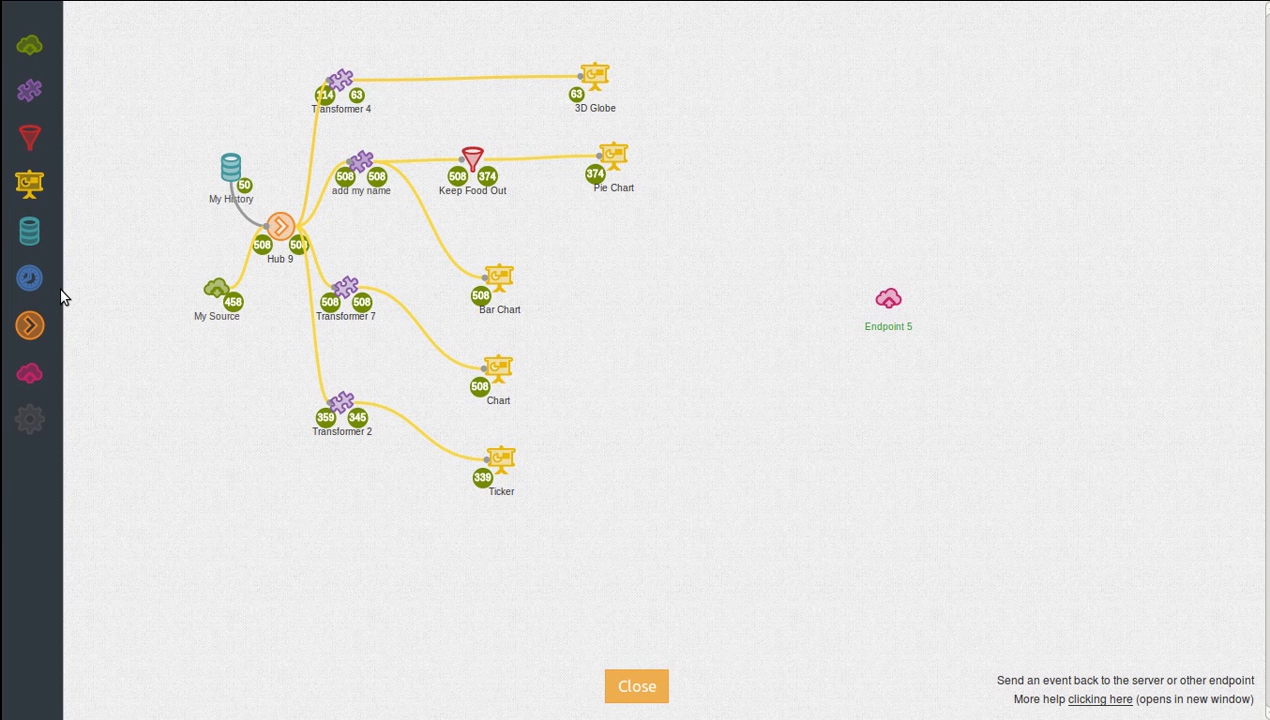
- Add a timer of type Group by Time that emits a group every 10 seconds on the grouped channel
drag(30, 279, 660, 322)
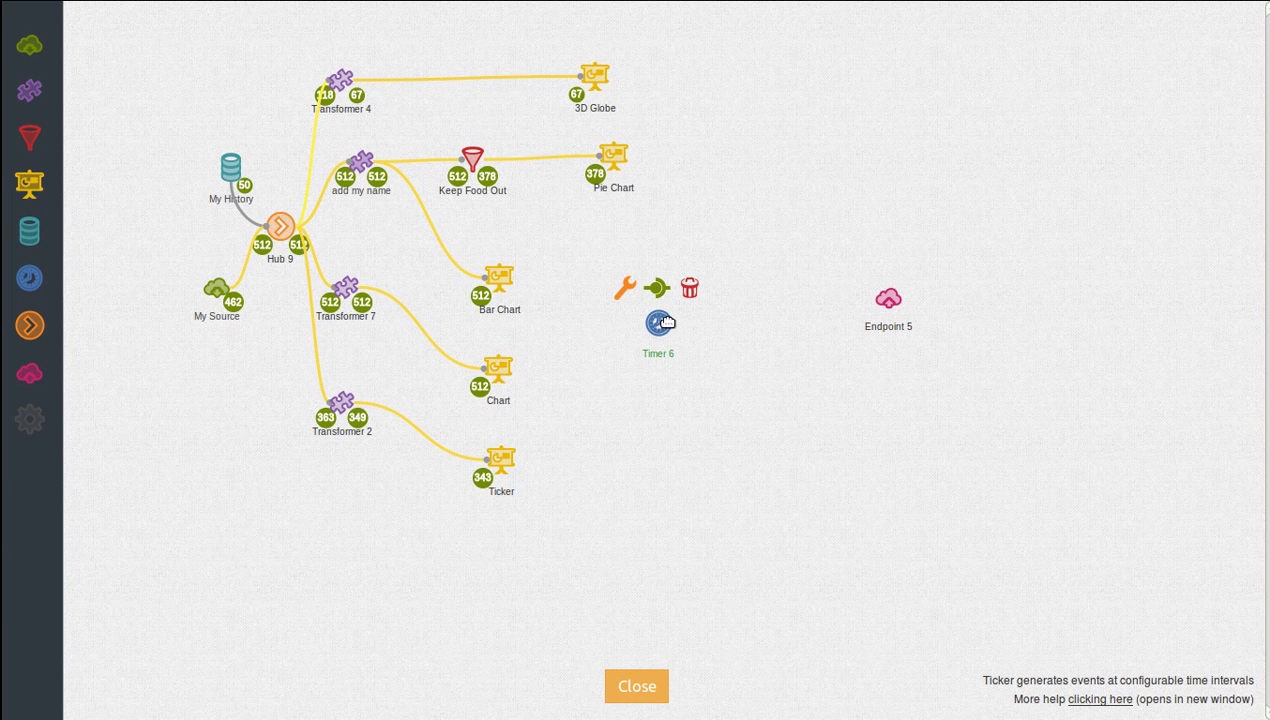
click(626, 292)
click(780, 354)
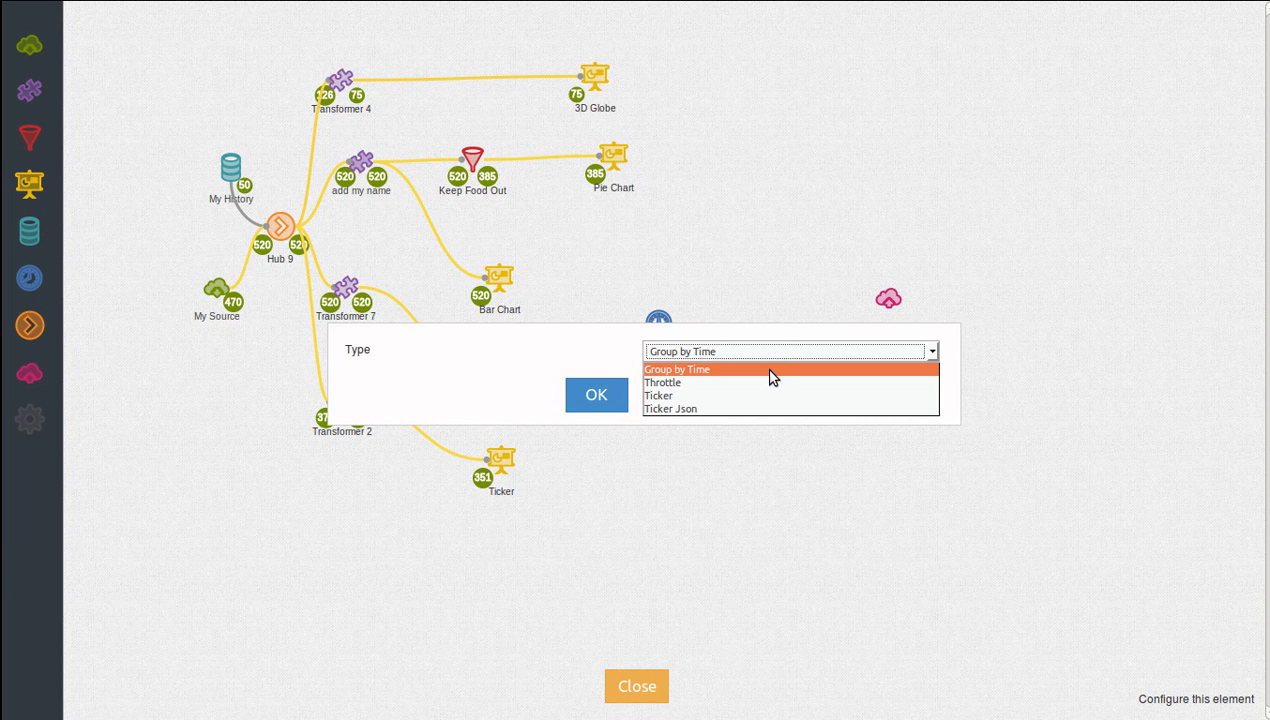
click(770, 372)
click(597, 396)
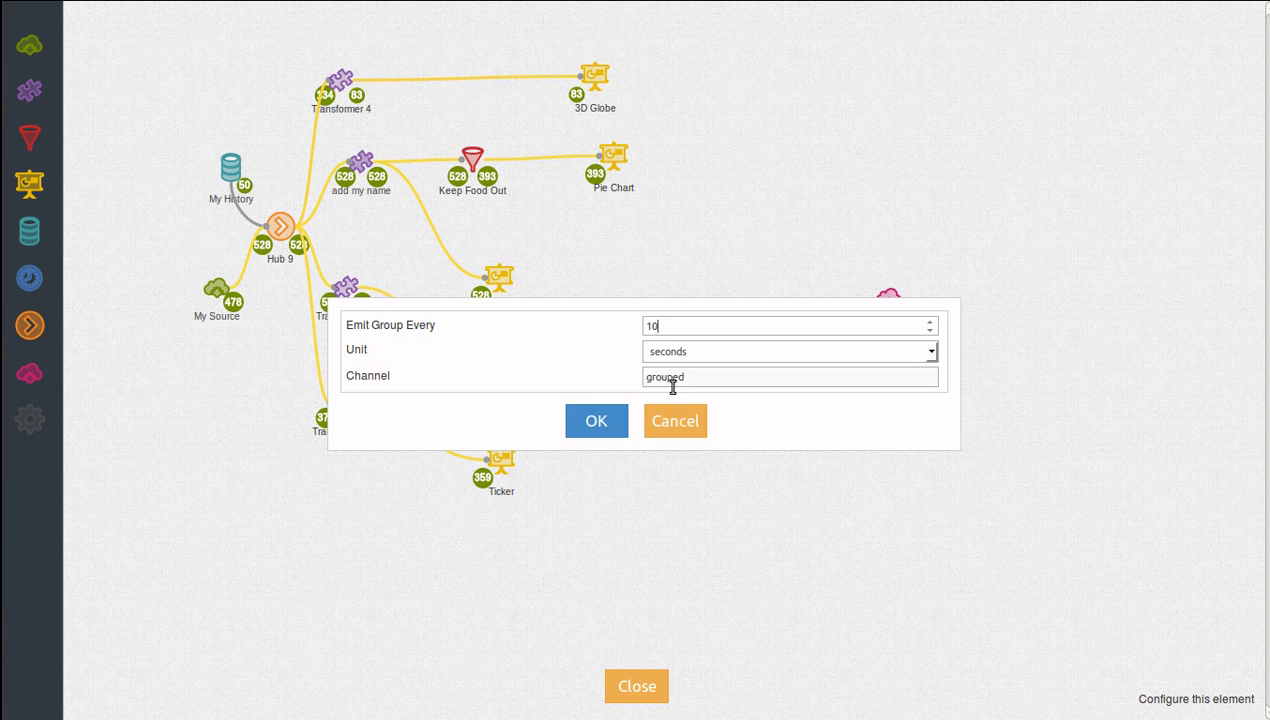
click(598, 421)
- Rename the timer Grouped, place it below My Source and connect My Source to it
drag(648, 328, 199, 454)
click(210, 483)
text(crouped)
key(Return)
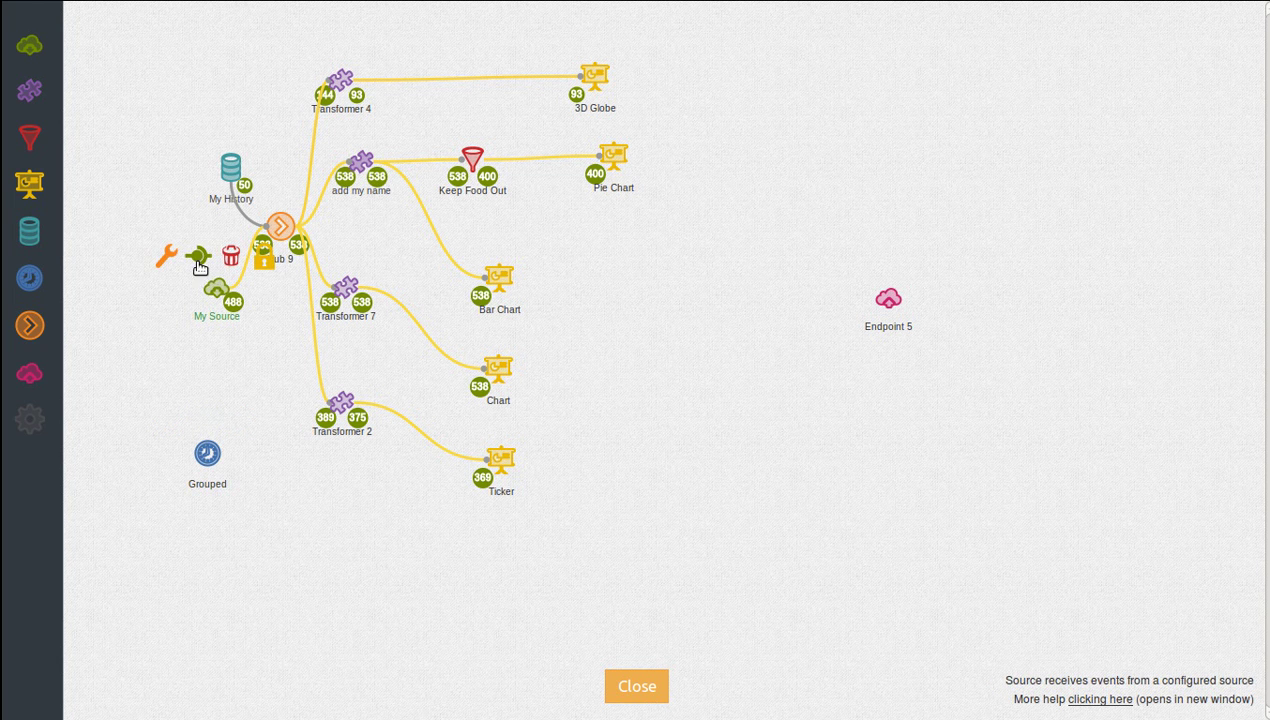
drag(198, 255, 204, 449)
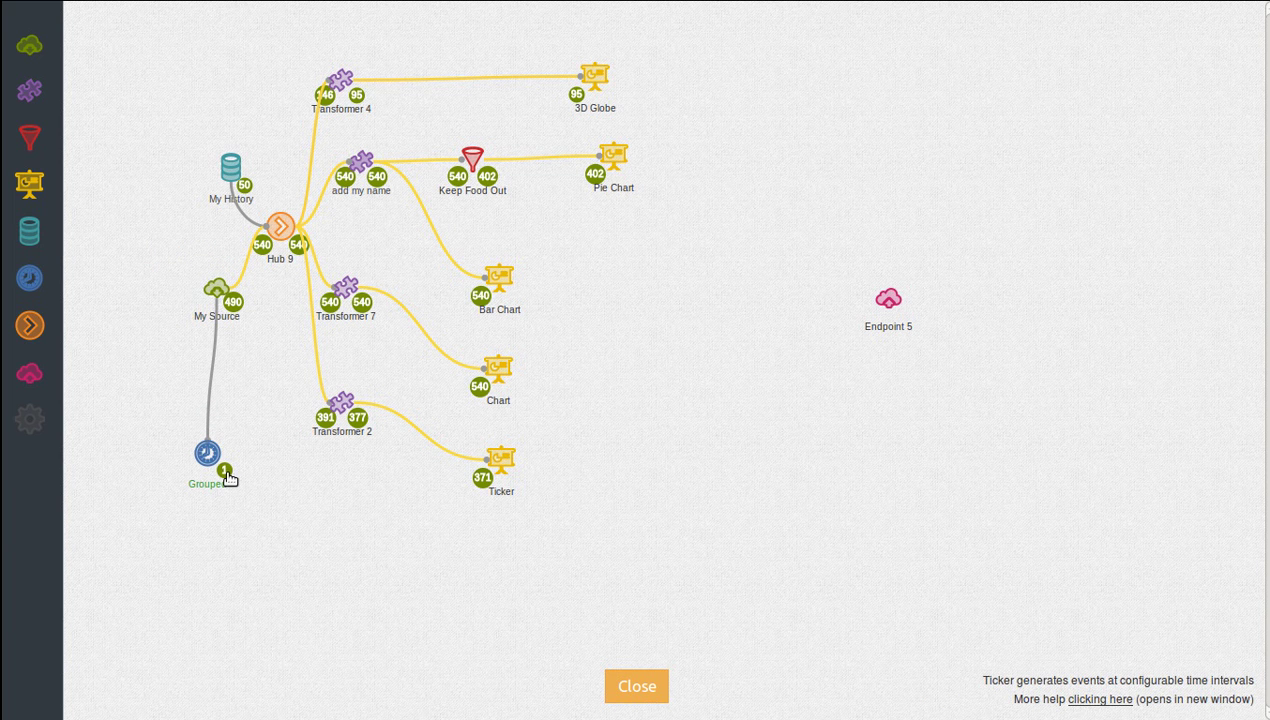
- Examine the grouped events in the Grouped timer's output
click(224, 470)
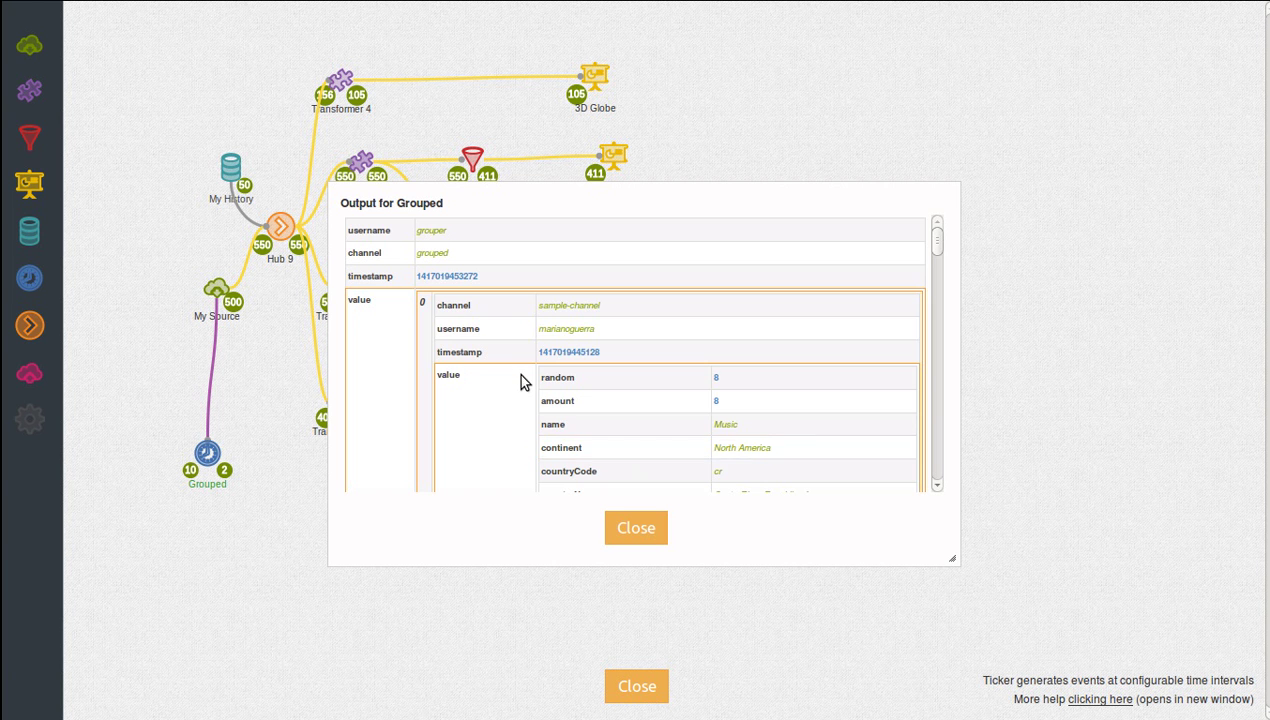
scroll(520, 378, down, 3)
scroll(520, 380, down, 10)
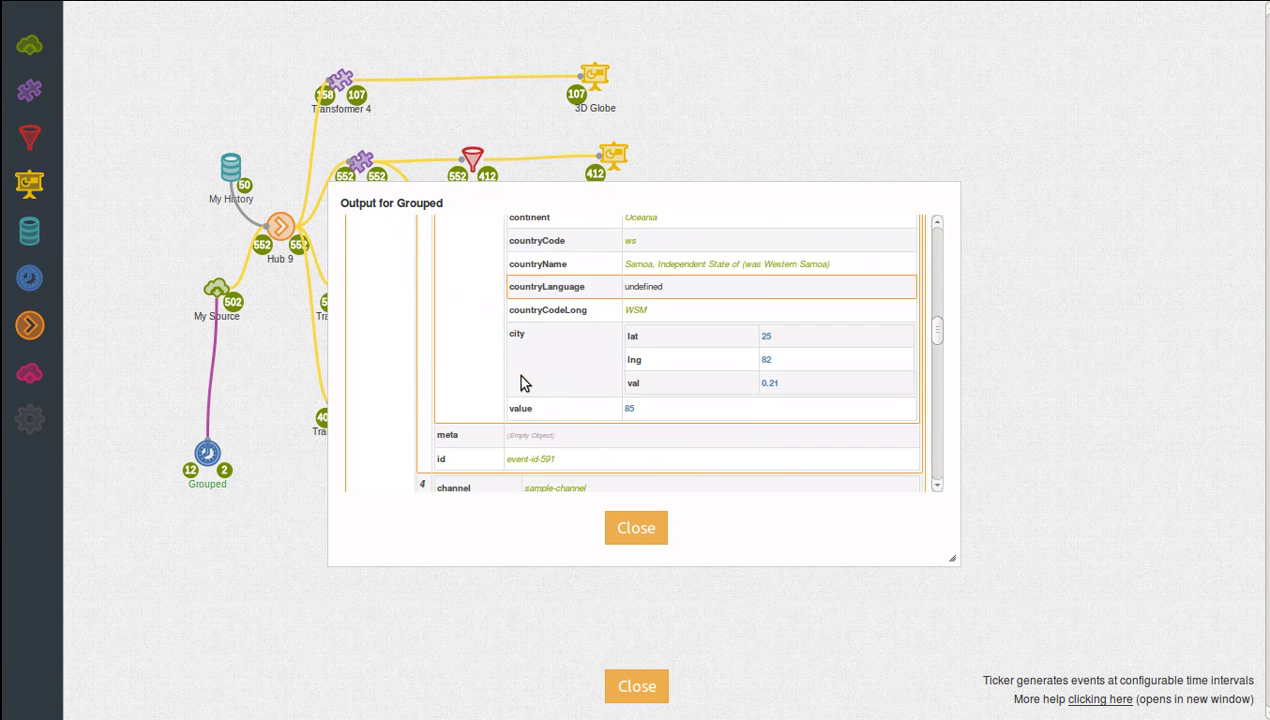
scroll(520, 380, down, 10)
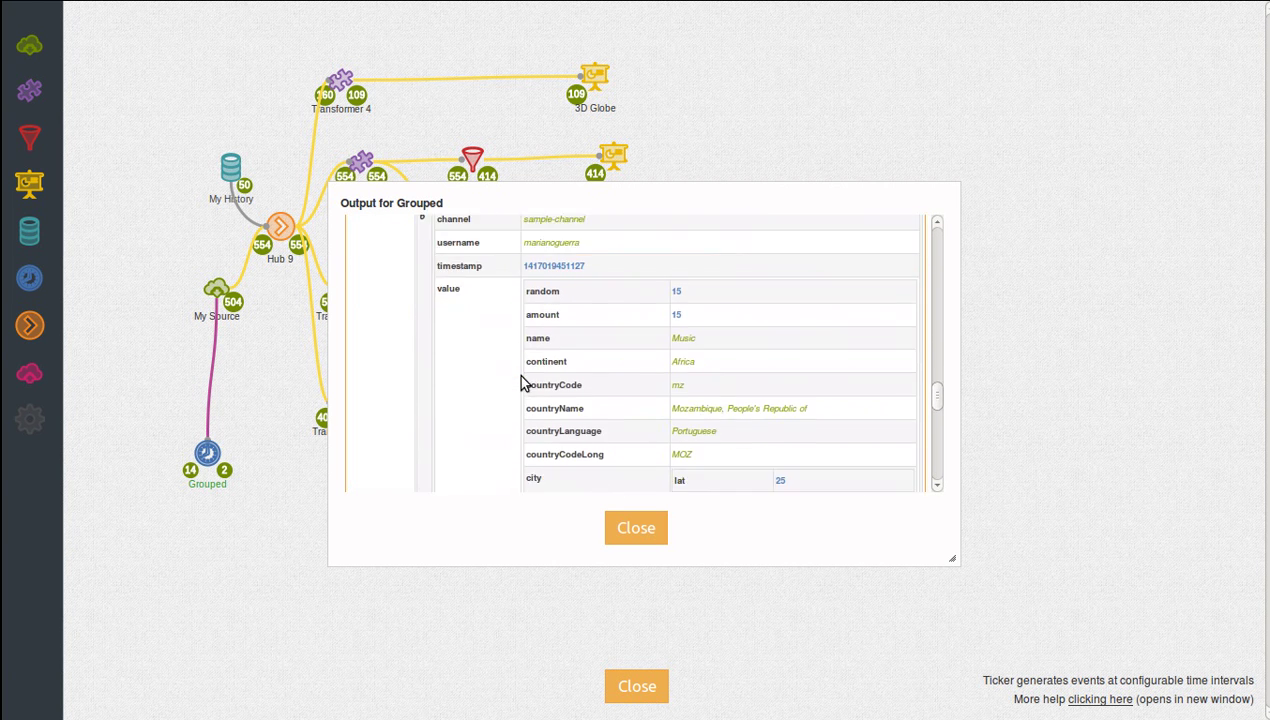
scroll(520, 383, down, 2)
click(648, 528)
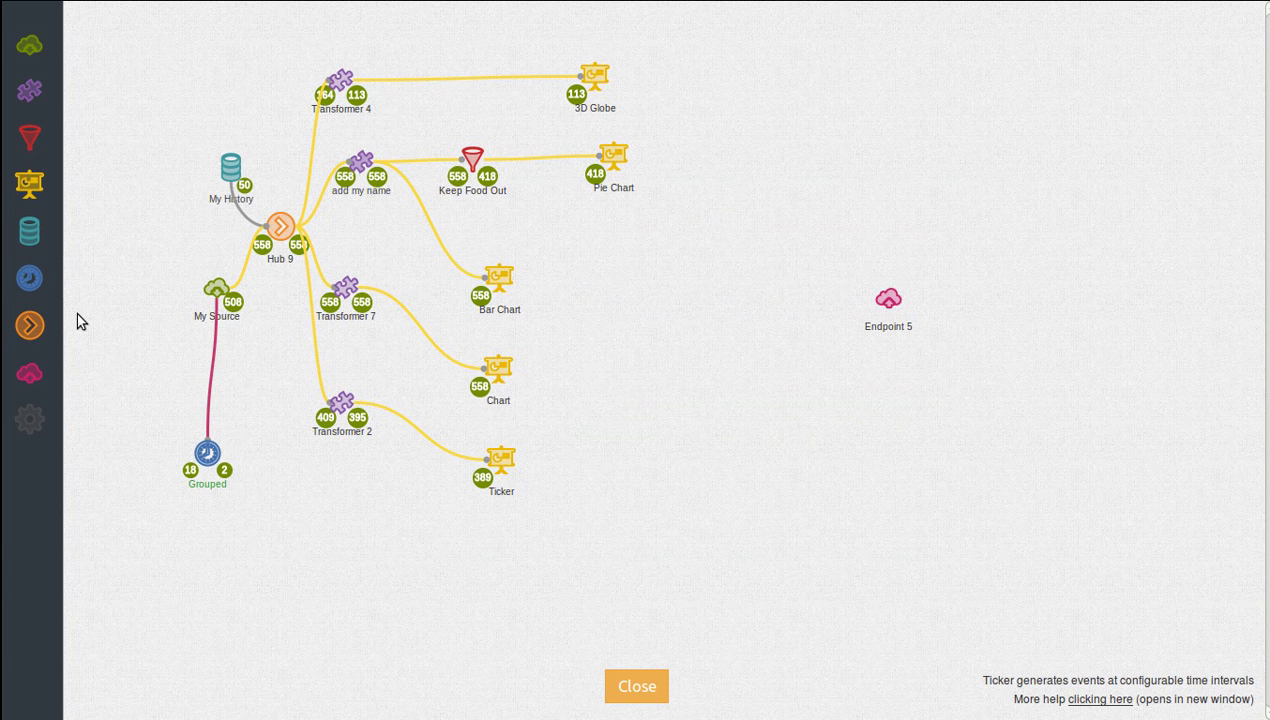
- Add a Throttle timer beside the Grouped timer that emits one event every 5 seconds
drag(40, 280, 316, 490)
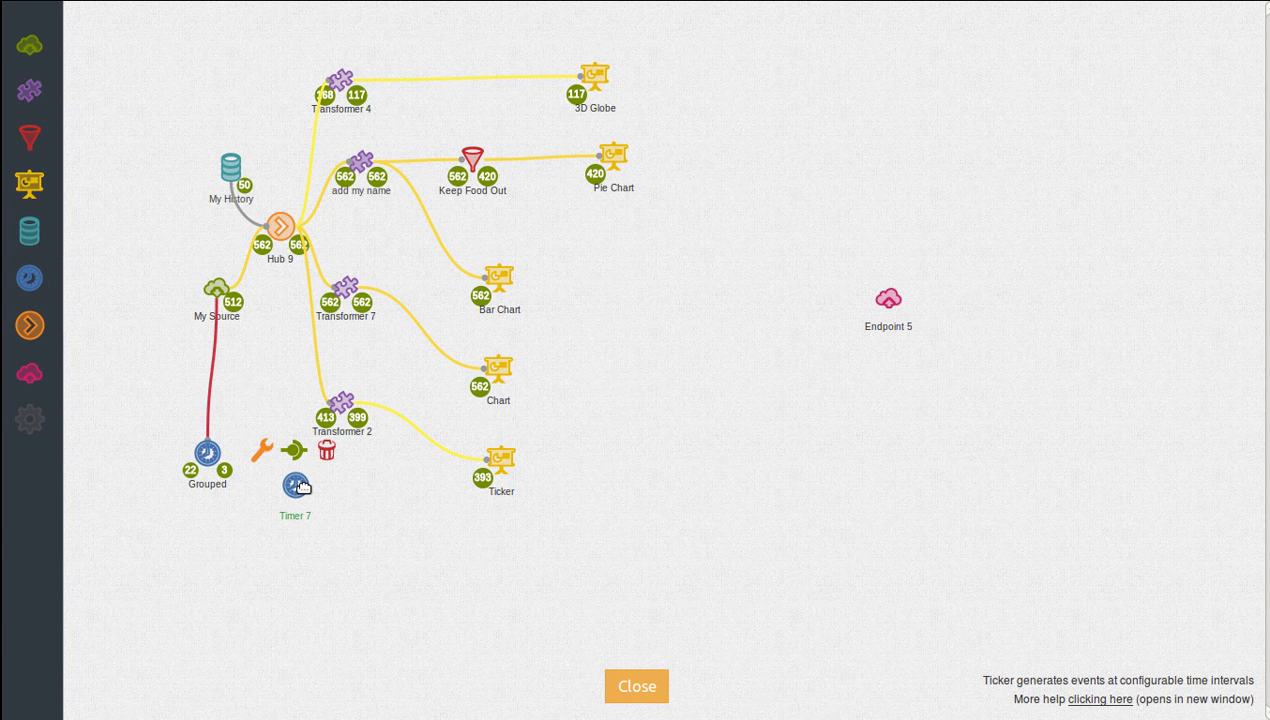
click(263, 453)
click(768, 350)
click(768, 384)
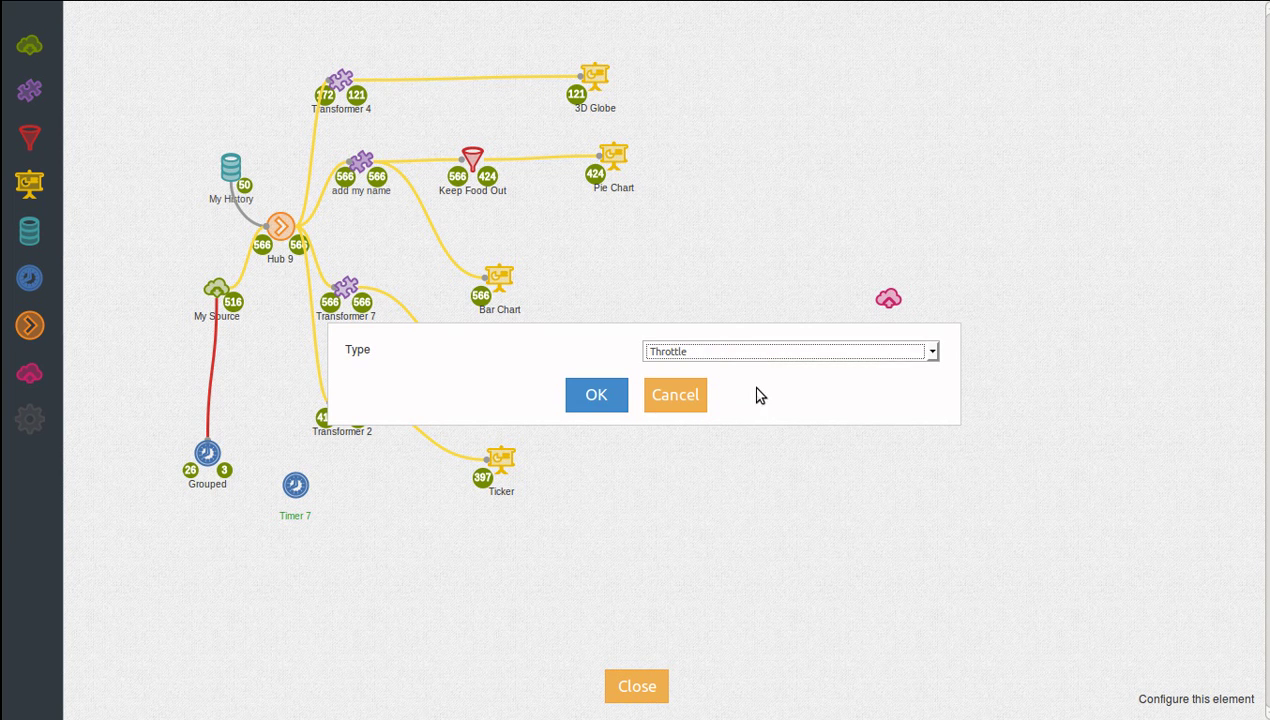
click(606, 396)
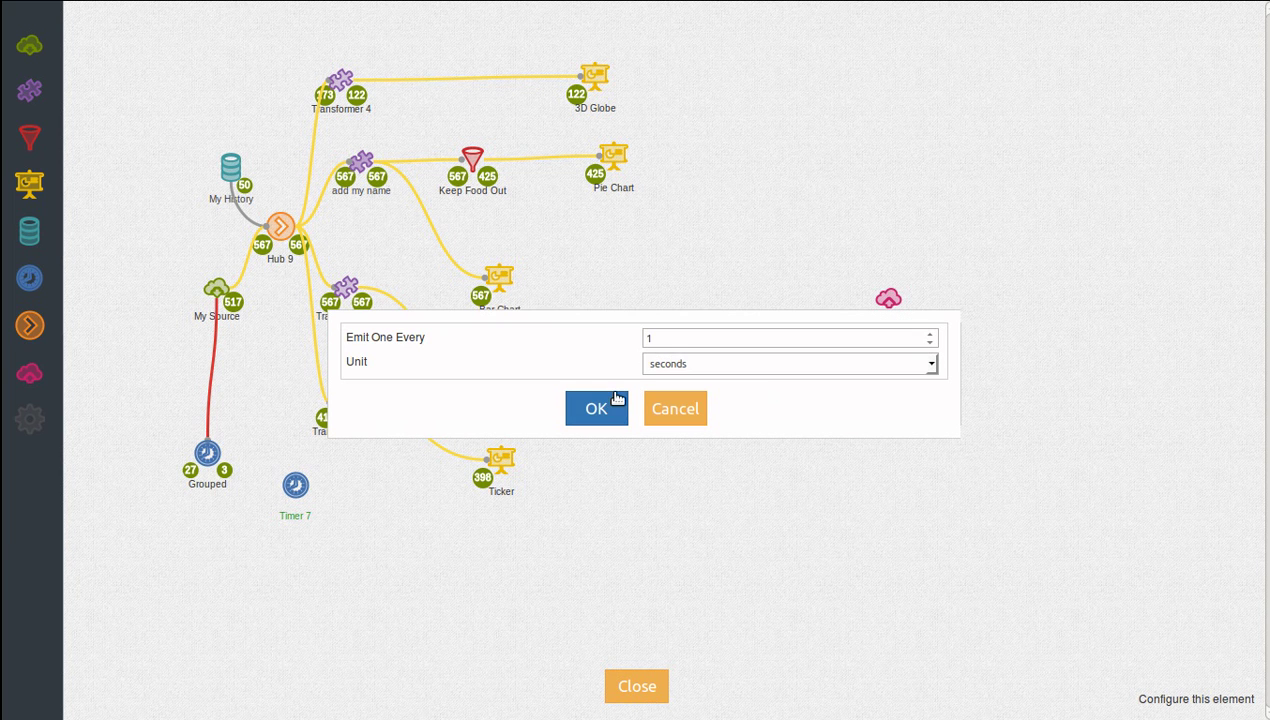
click(674, 340)
text(5)
click(604, 406)
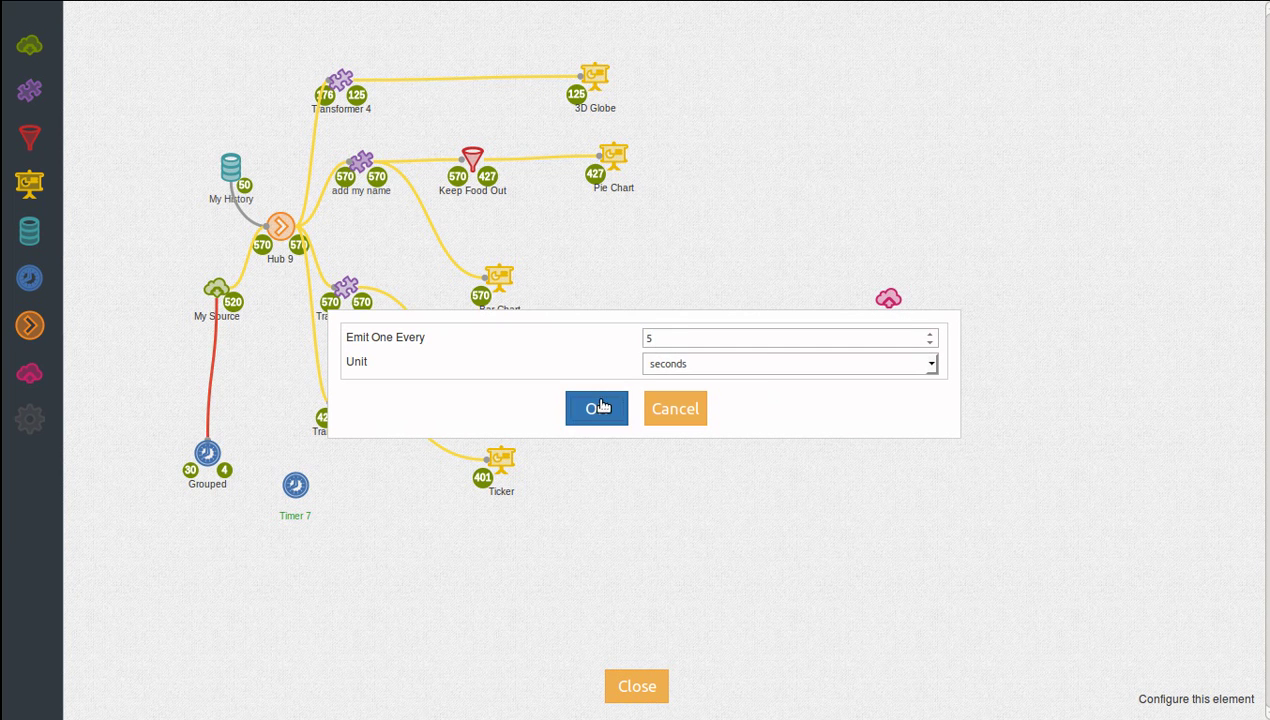
- Connect My Source to the throttle timer and examine the events in the timer's output
mouse_move(218, 288)
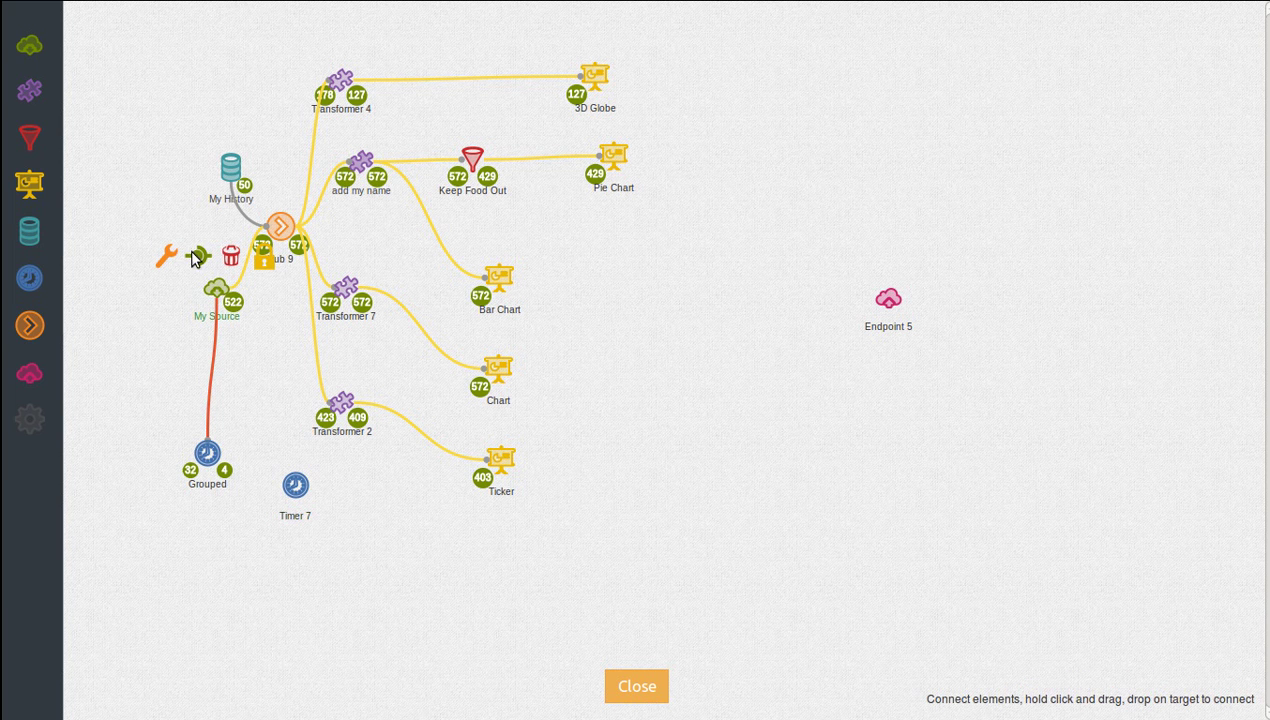
drag(184, 252, 298, 480)
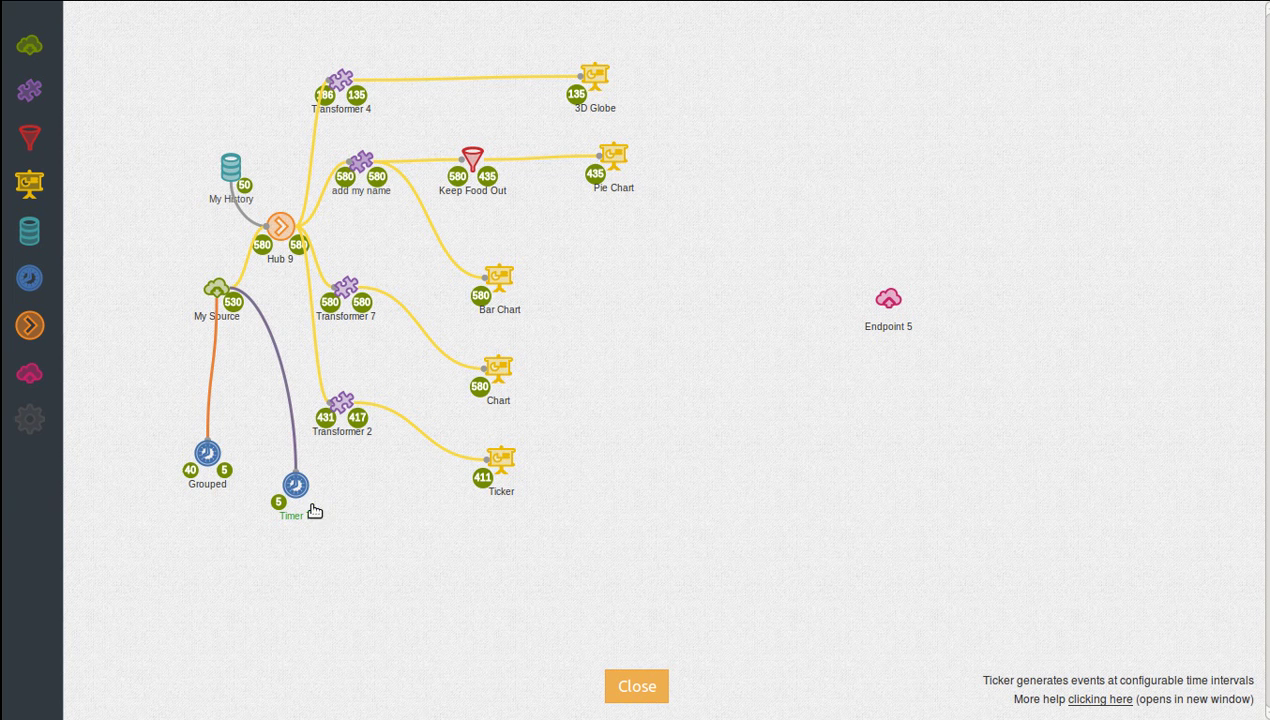
click(314, 503)
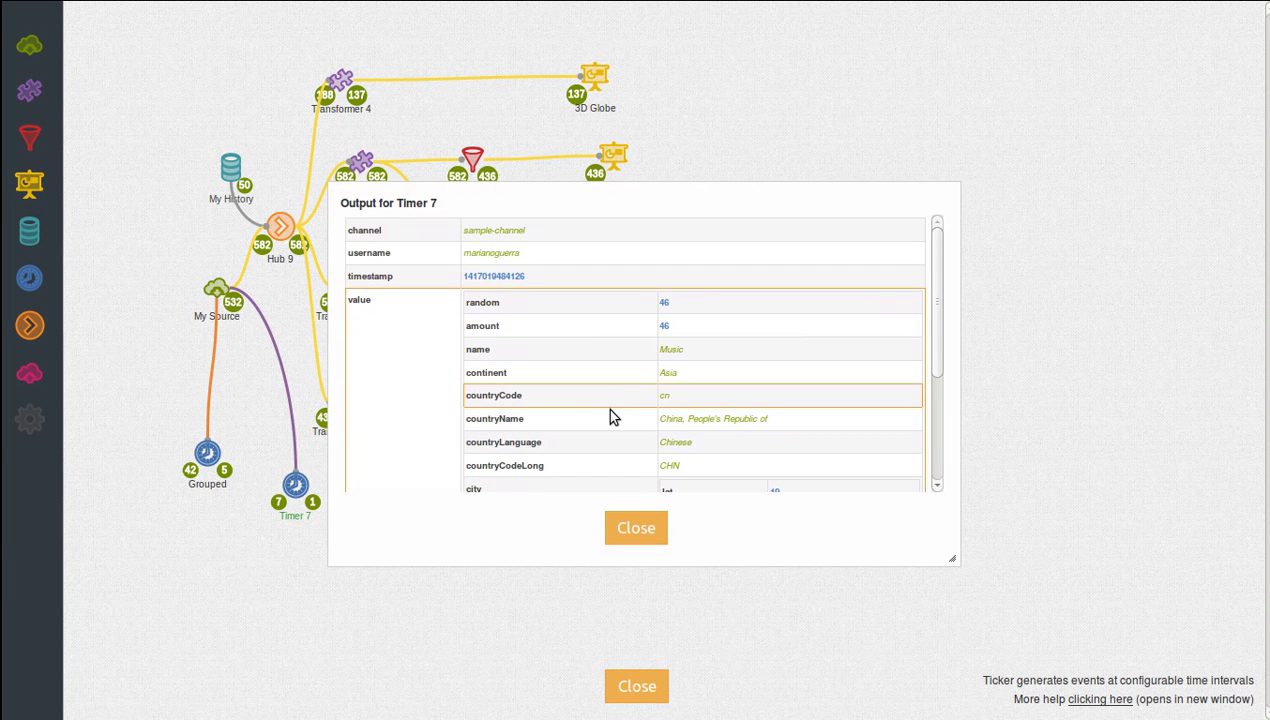
scroll(612, 408, down, 2)
click(636, 528)
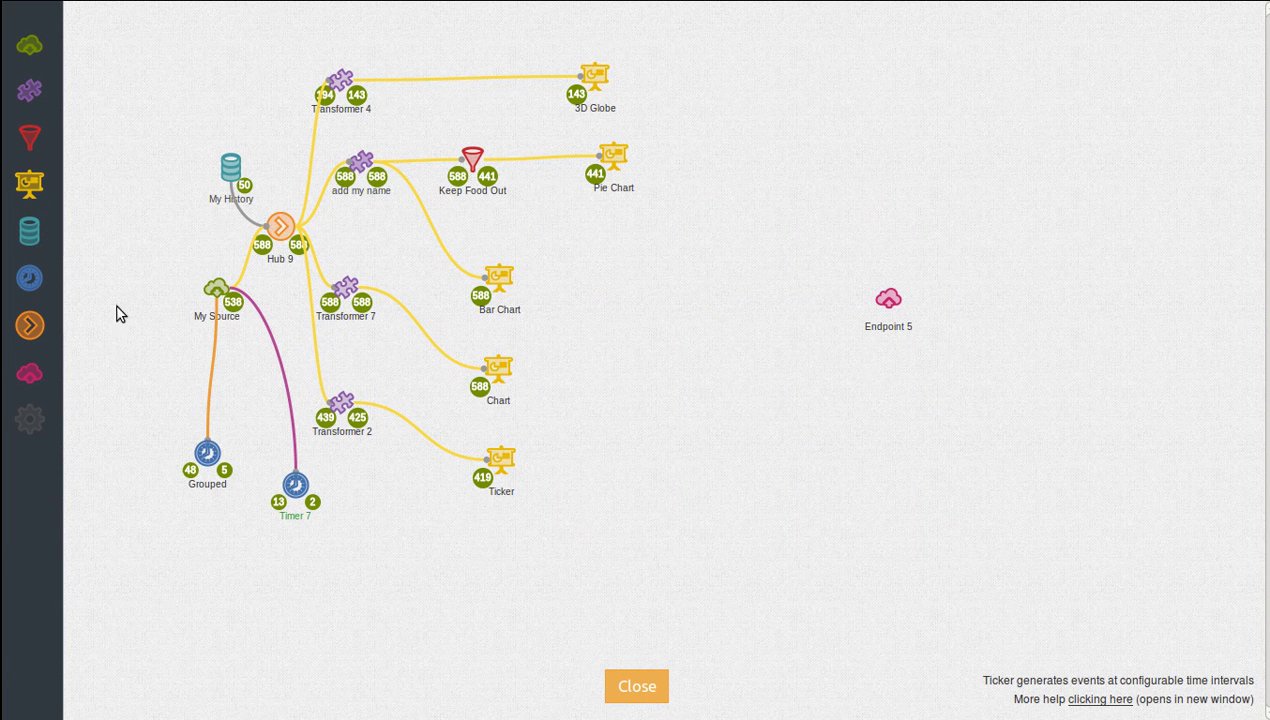
- Add a Ticker timer beside the throttle timer that emits an event every 5 seconds on the tick channel
drag(33, 283, 397, 514)
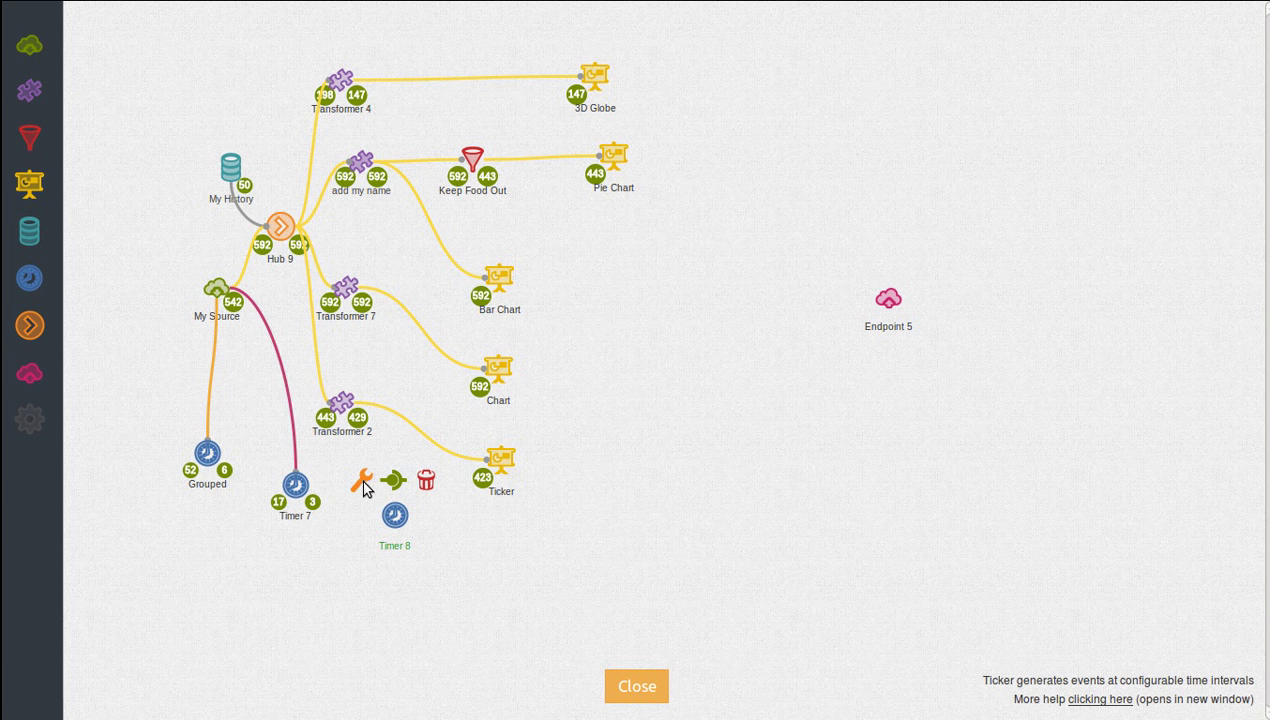
click(364, 485)
click(708, 351)
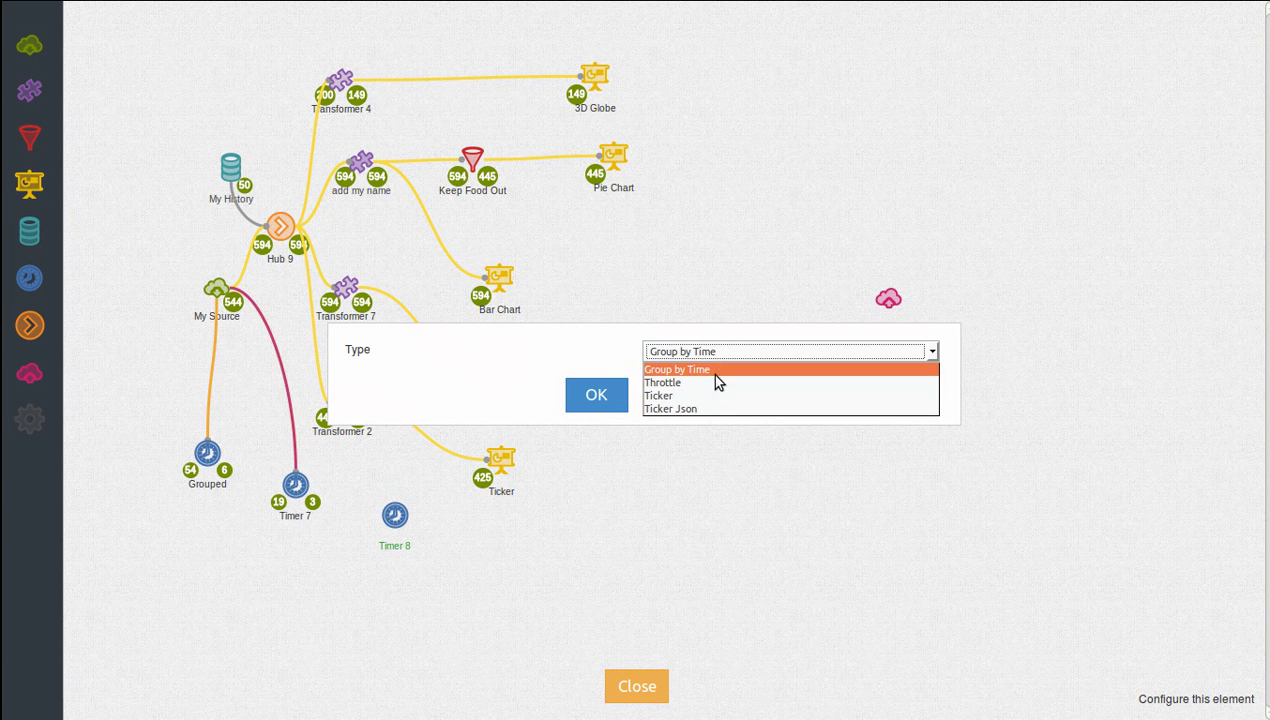
click(709, 394)
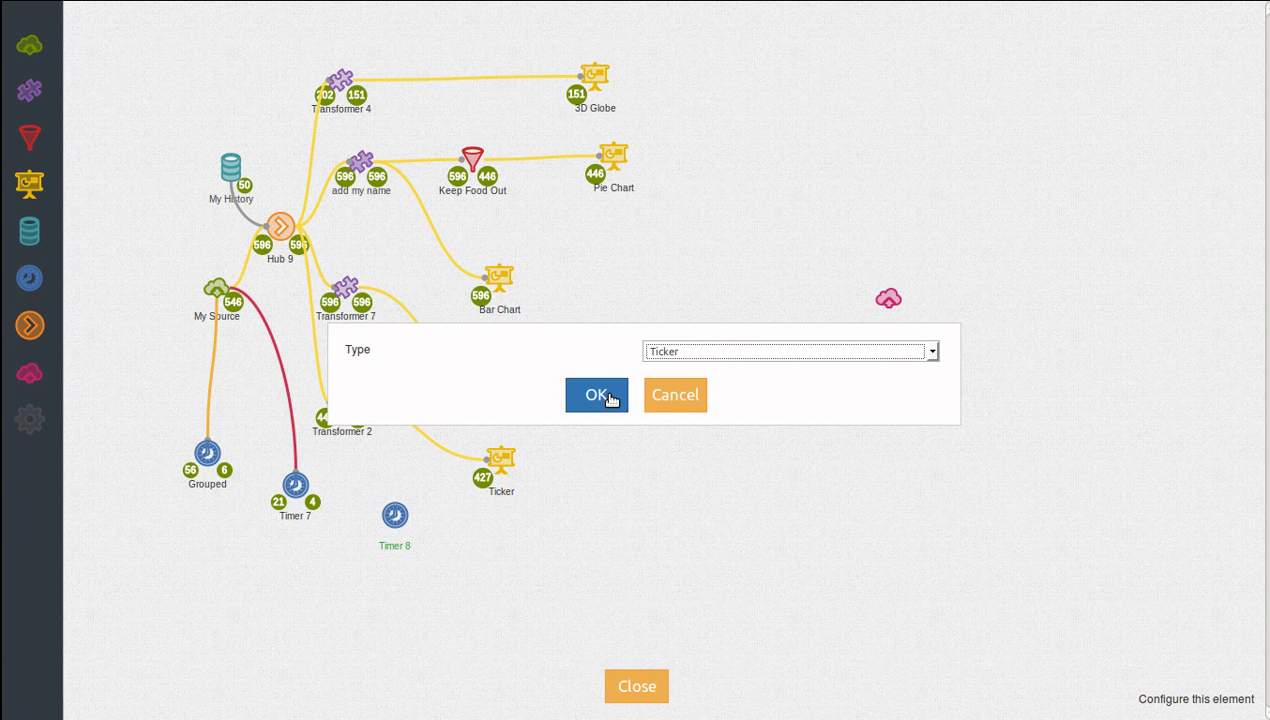
click(609, 397)
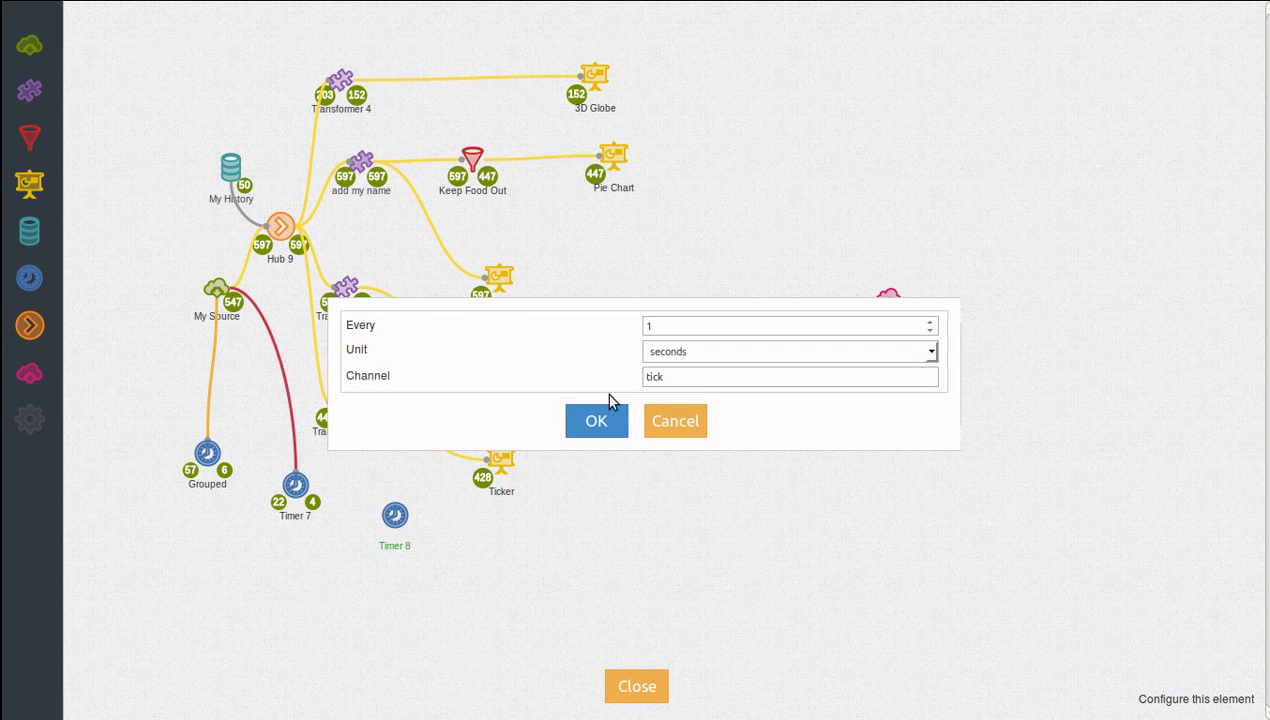
click(687, 324)
text(5)
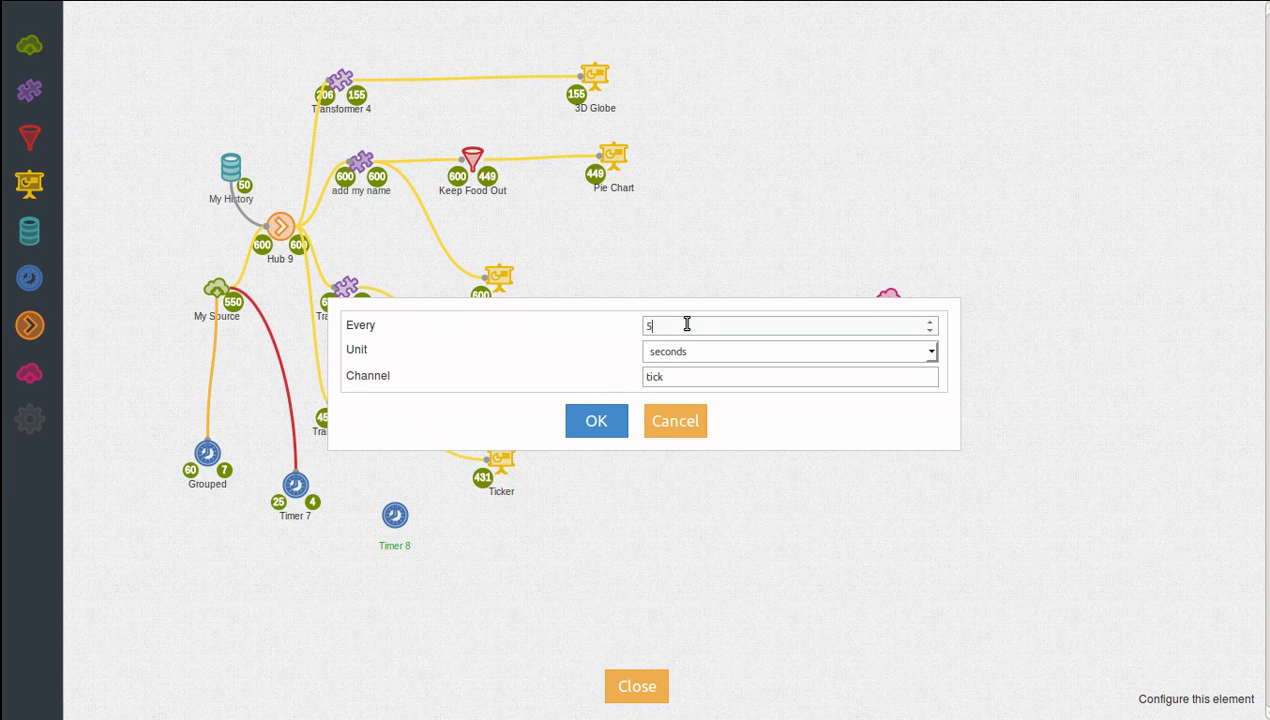
click(600, 421)
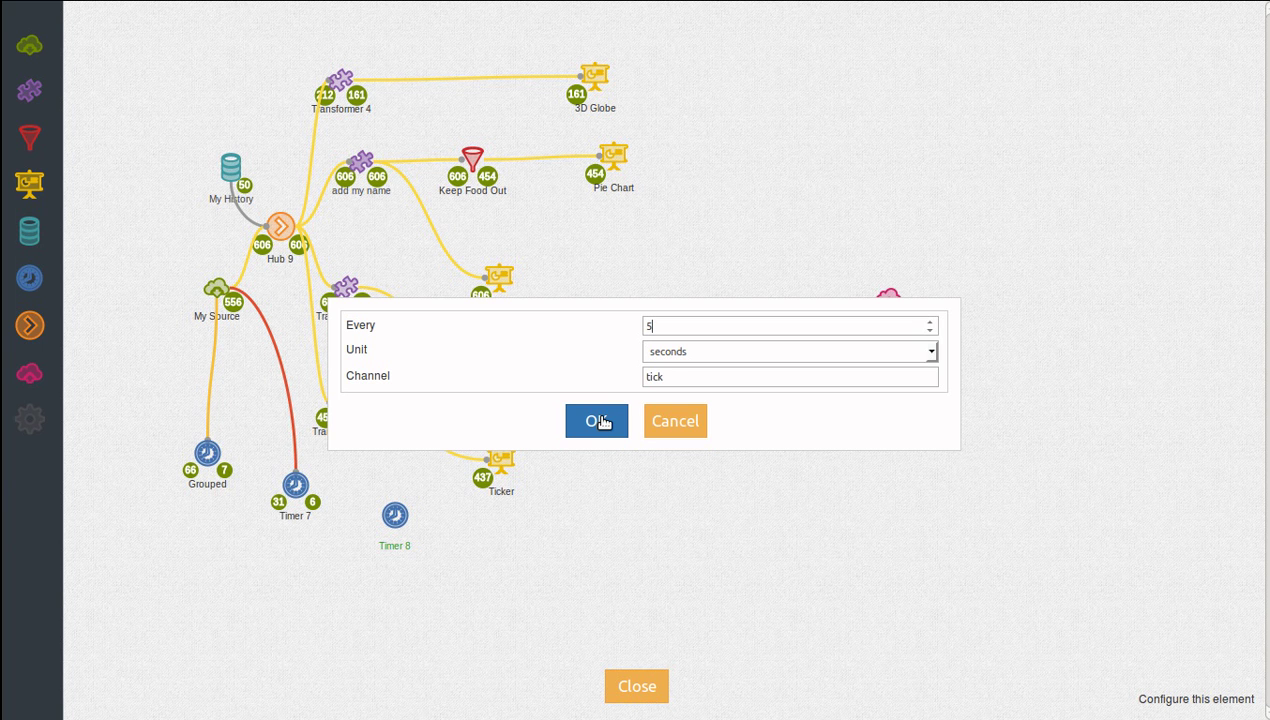
click(600, 421)
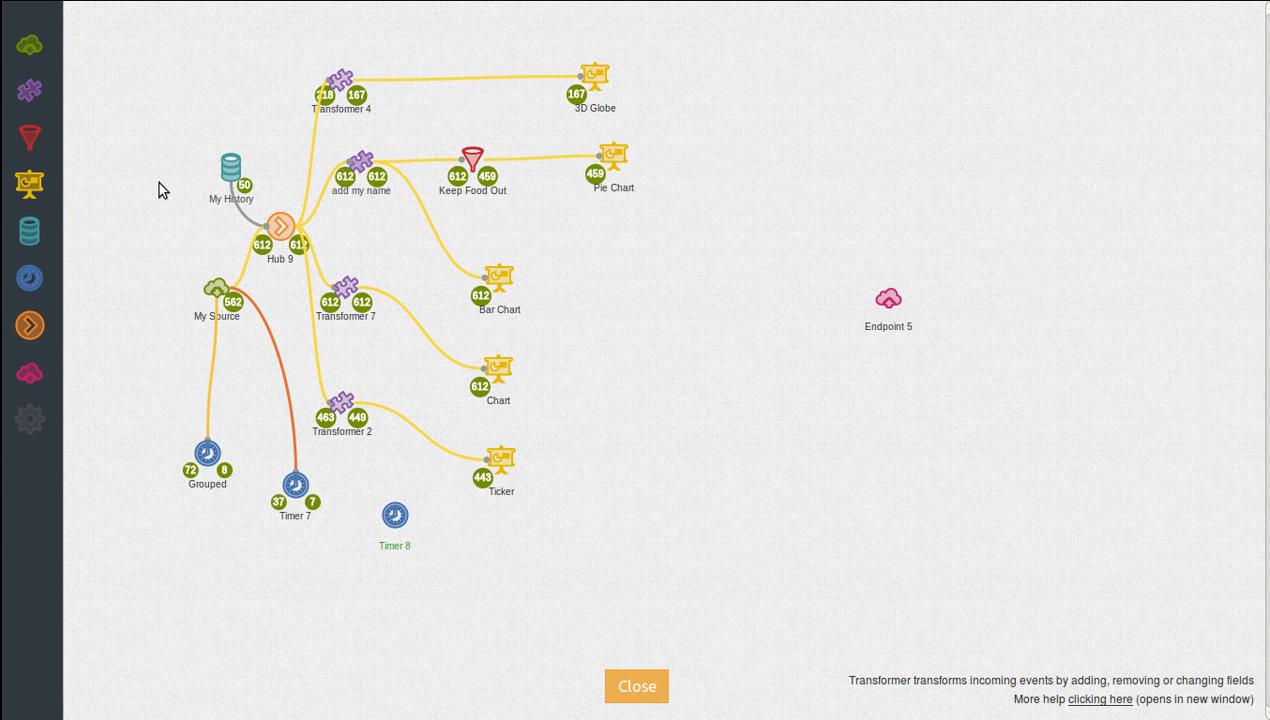
- Add a source of type Event Selected in the empty area between the widgets and Endpoint 5
drag(29, 45, 601, 260)
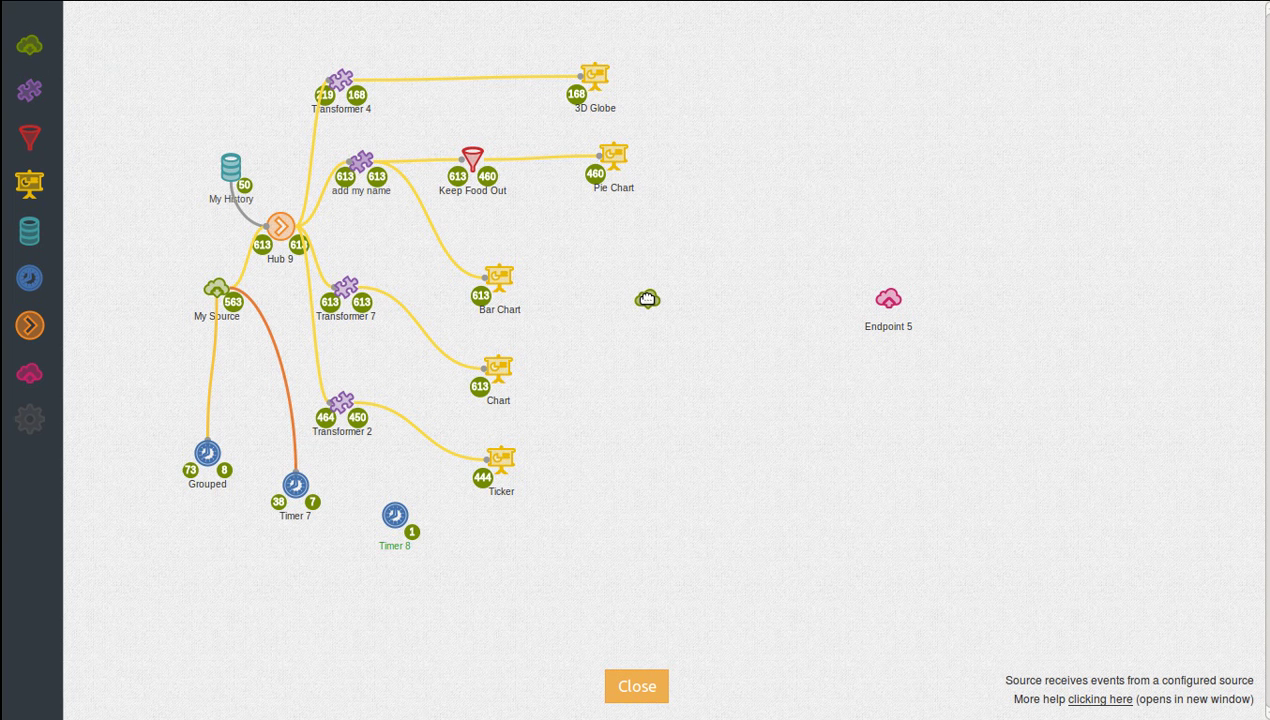
click(597, 270)
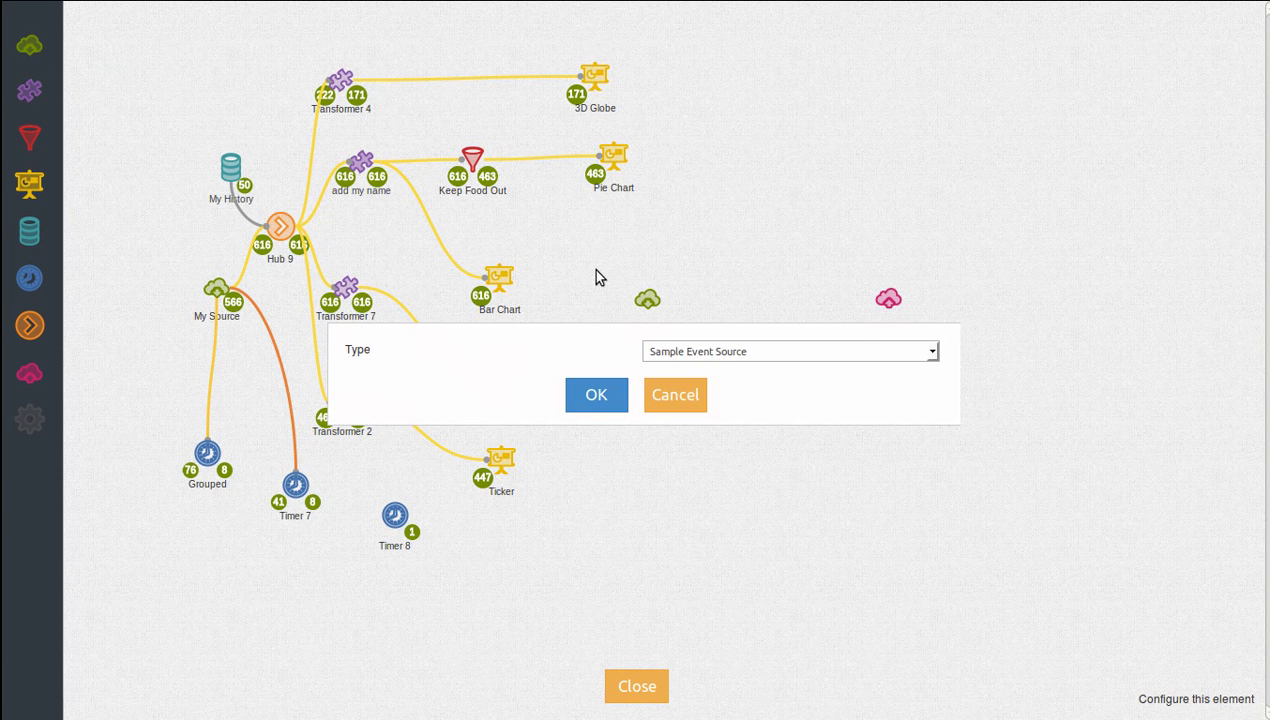
click(717, 353)
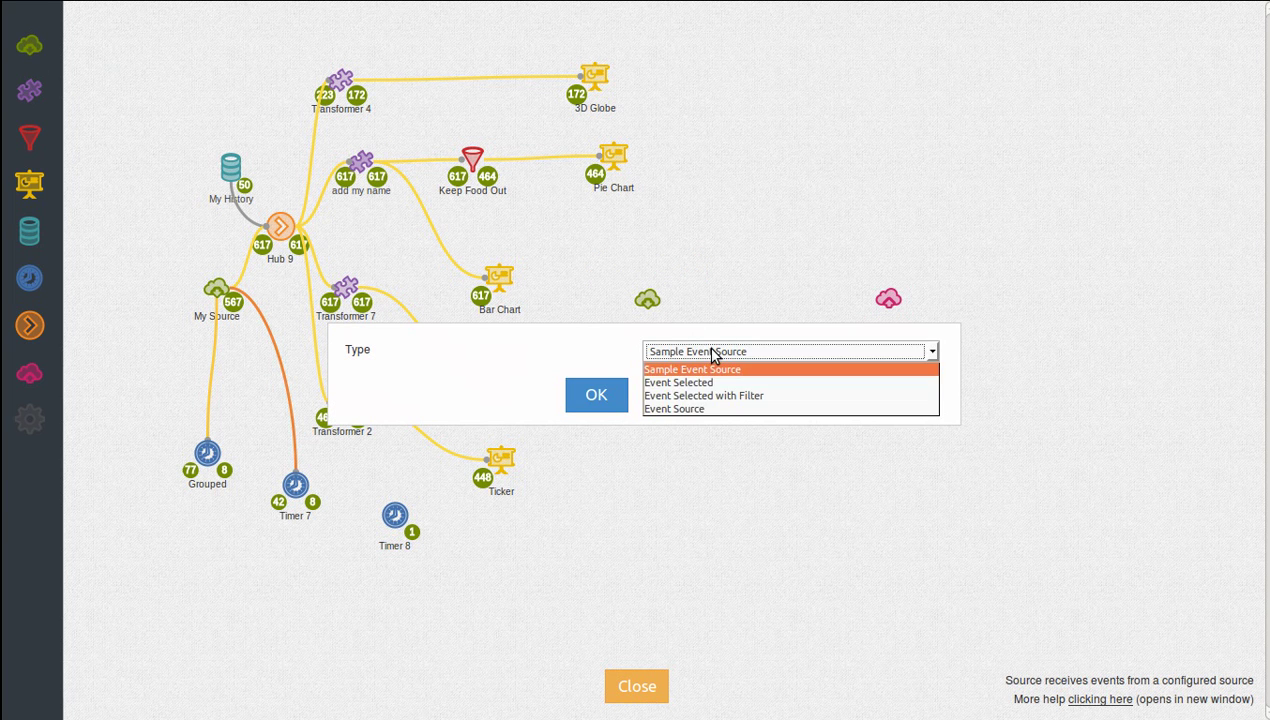
click(757, 384)
click(600, 395)
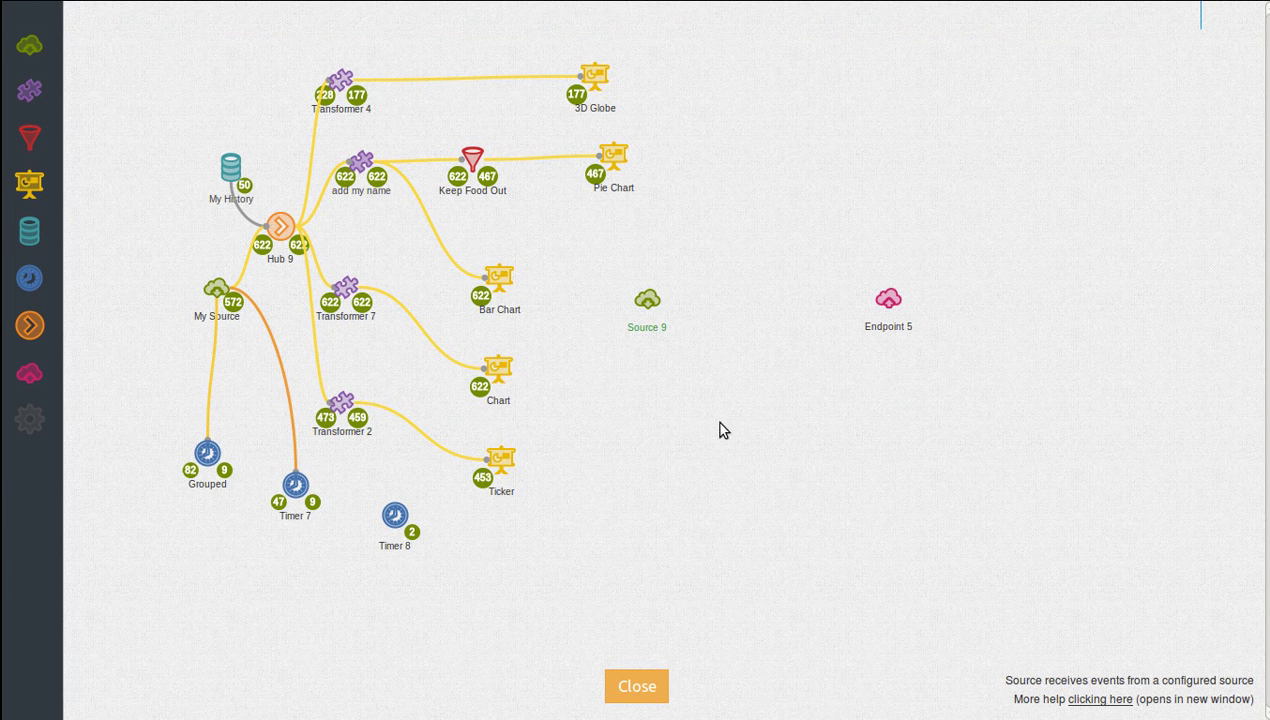
- Select events in the dashboard's news ticker, reopen the design and examine the Event Selected source's output
click(643, 688)
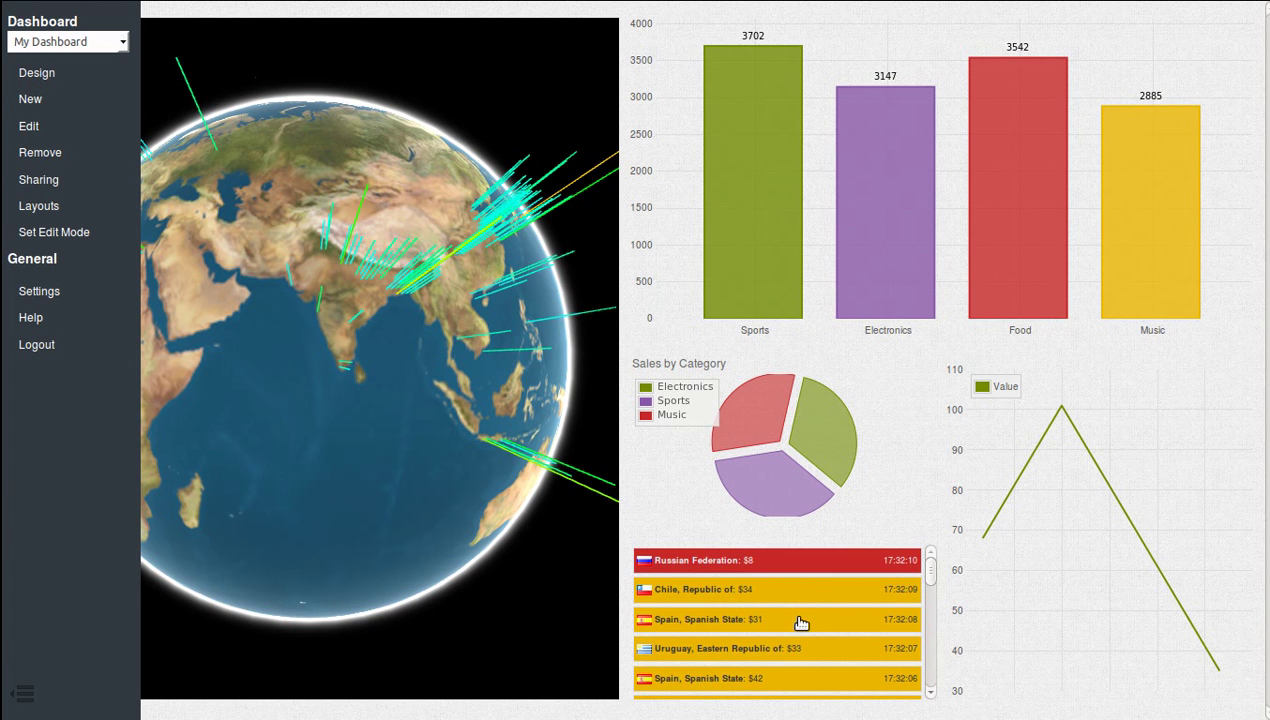
click(27, 76)
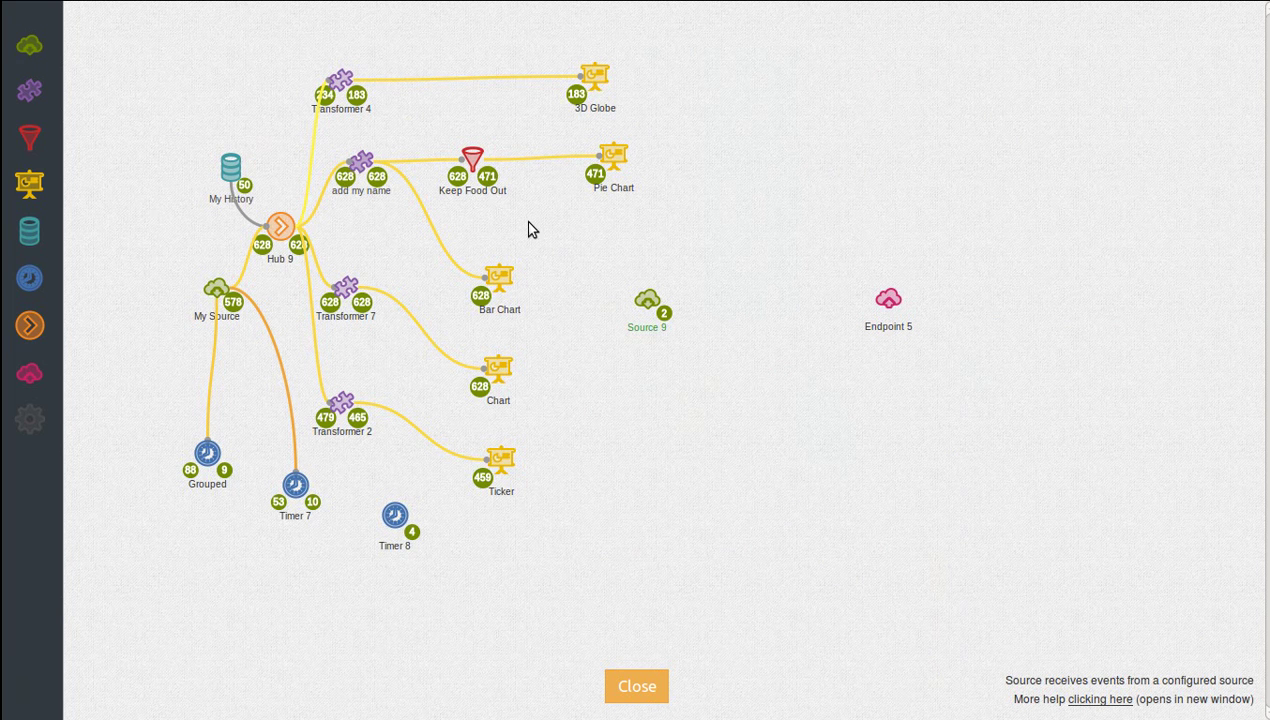
click(666, 313)
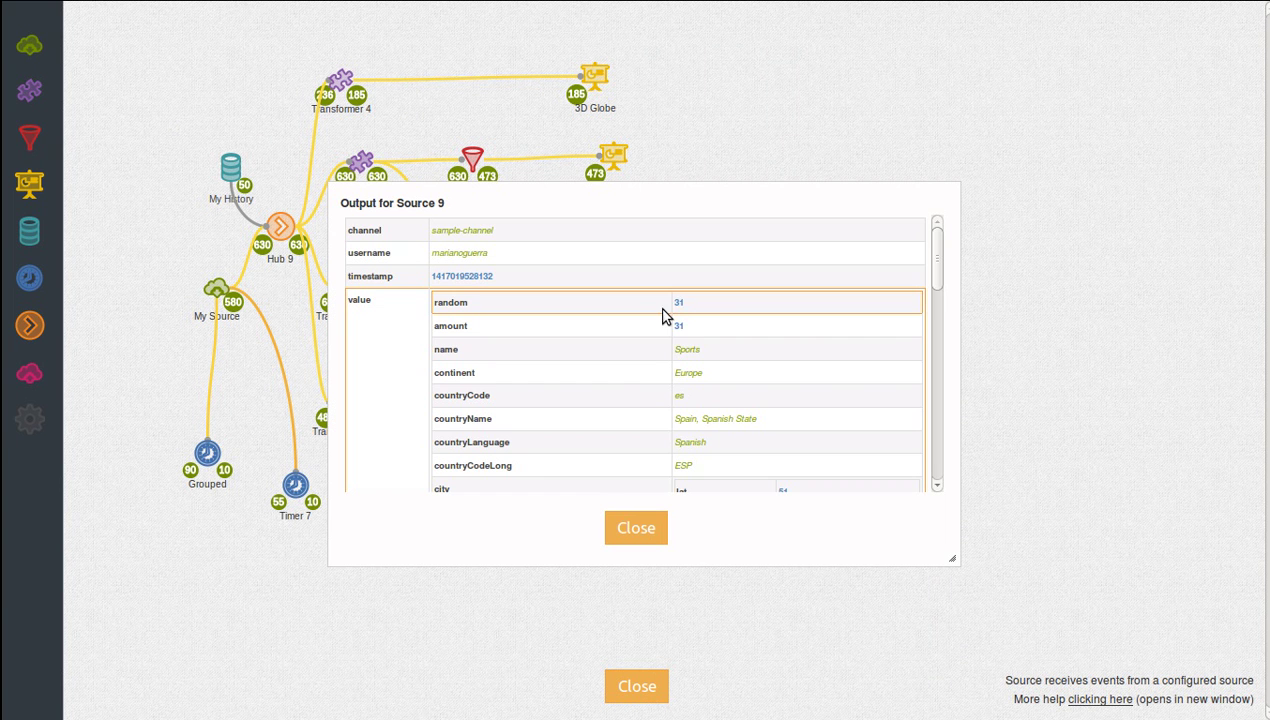
scroll(730, 325, down, 5)
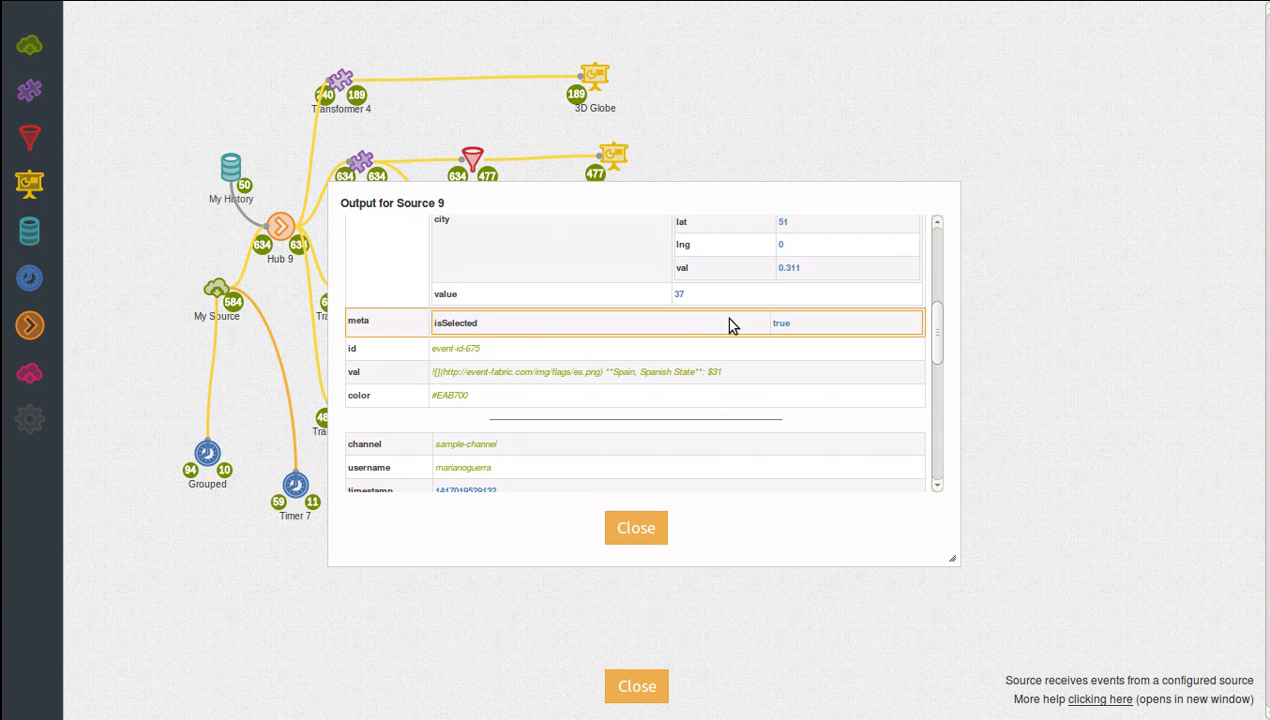
scroll(730, 325, up, 5)
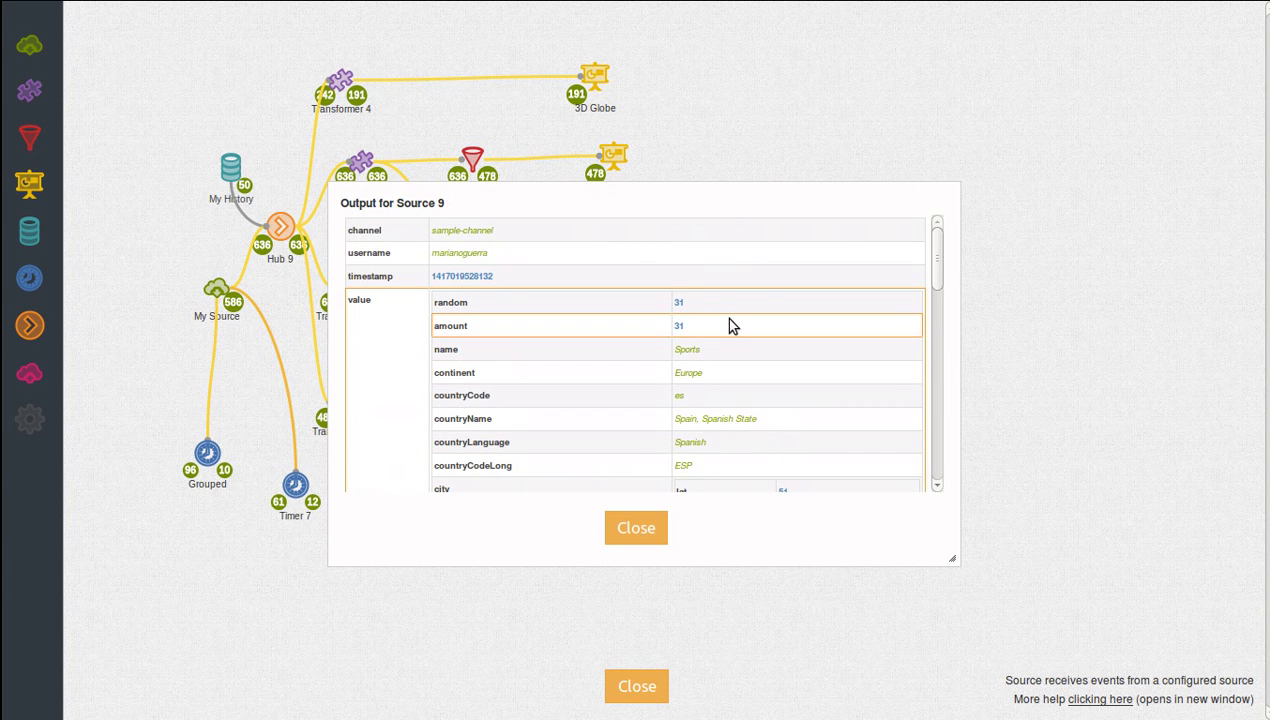
click(645, 526)
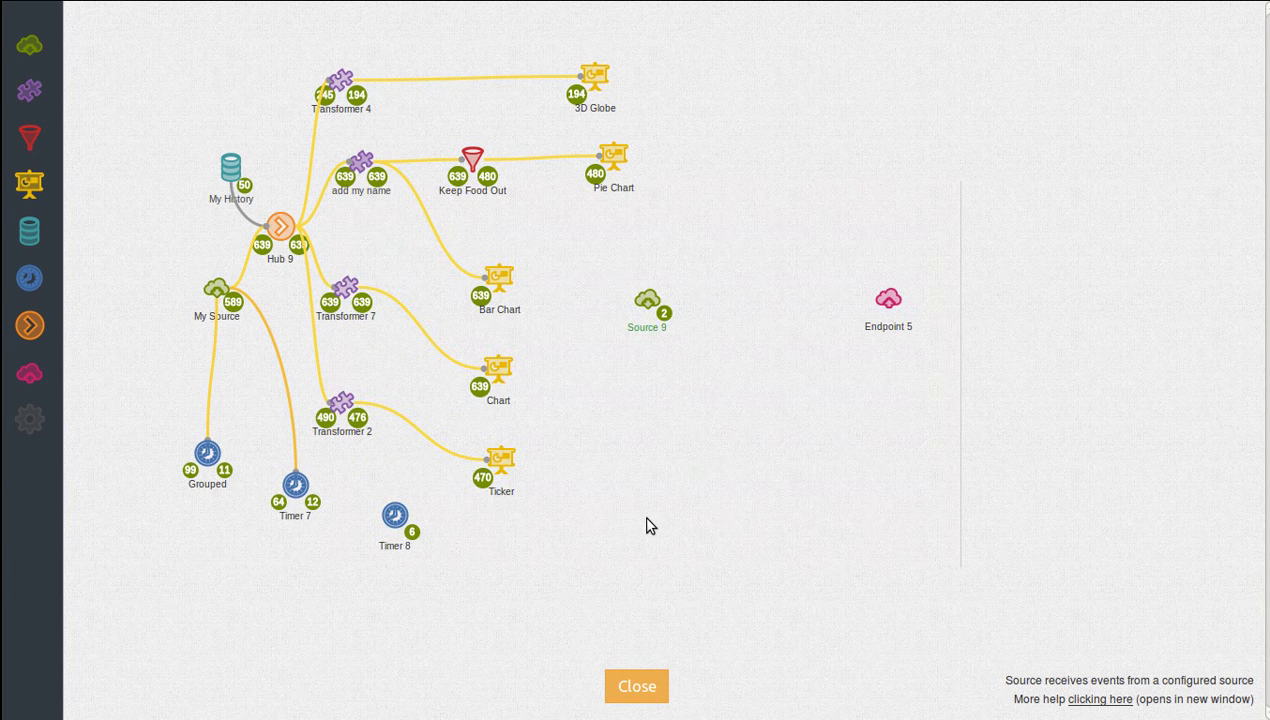
- Select Electronics in the dashboard's pie and bar charts, reopen the design and examine the Event Selected source's output
click(636, 687)
mouse_move(830, 428)
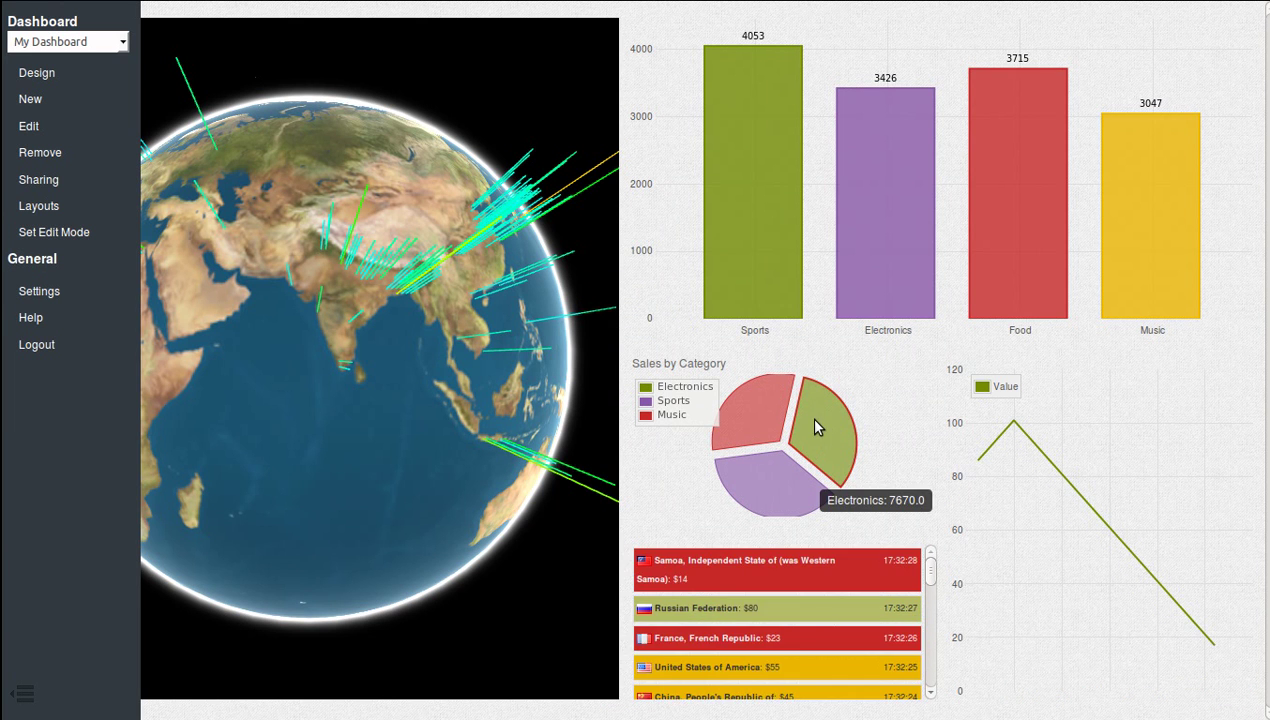
mouse_move(857, 207)
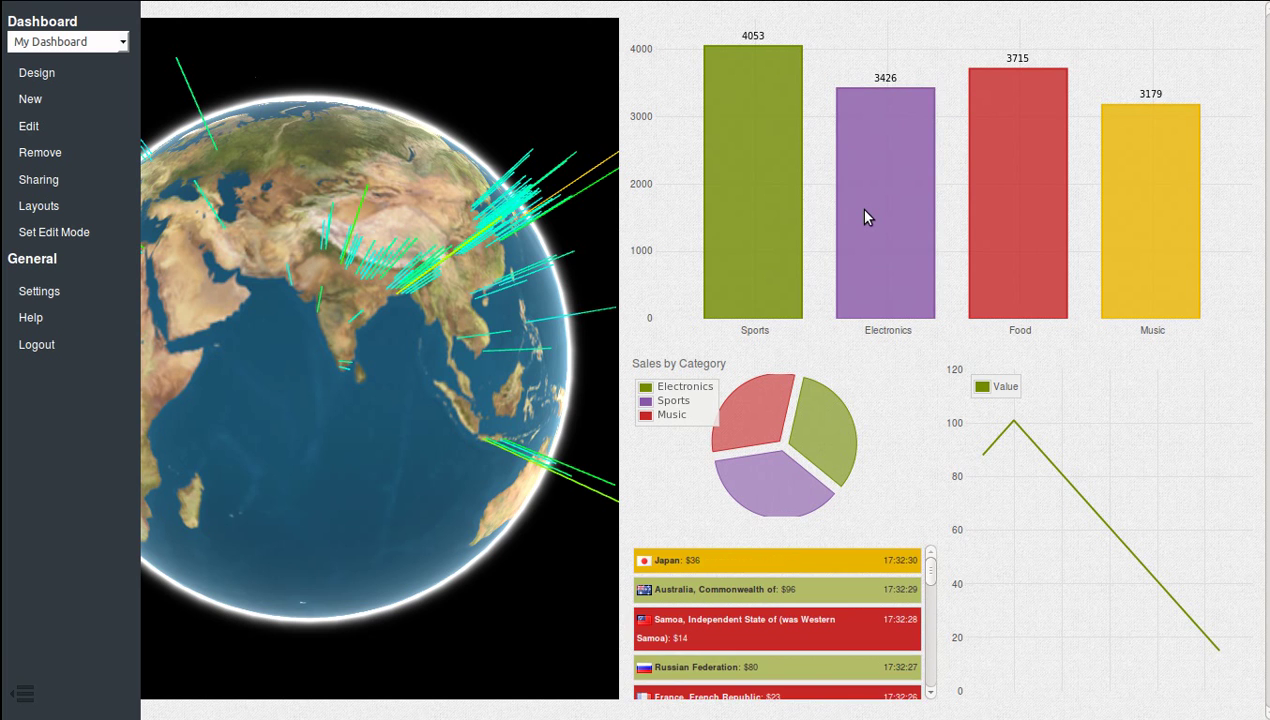
click(48, 78)
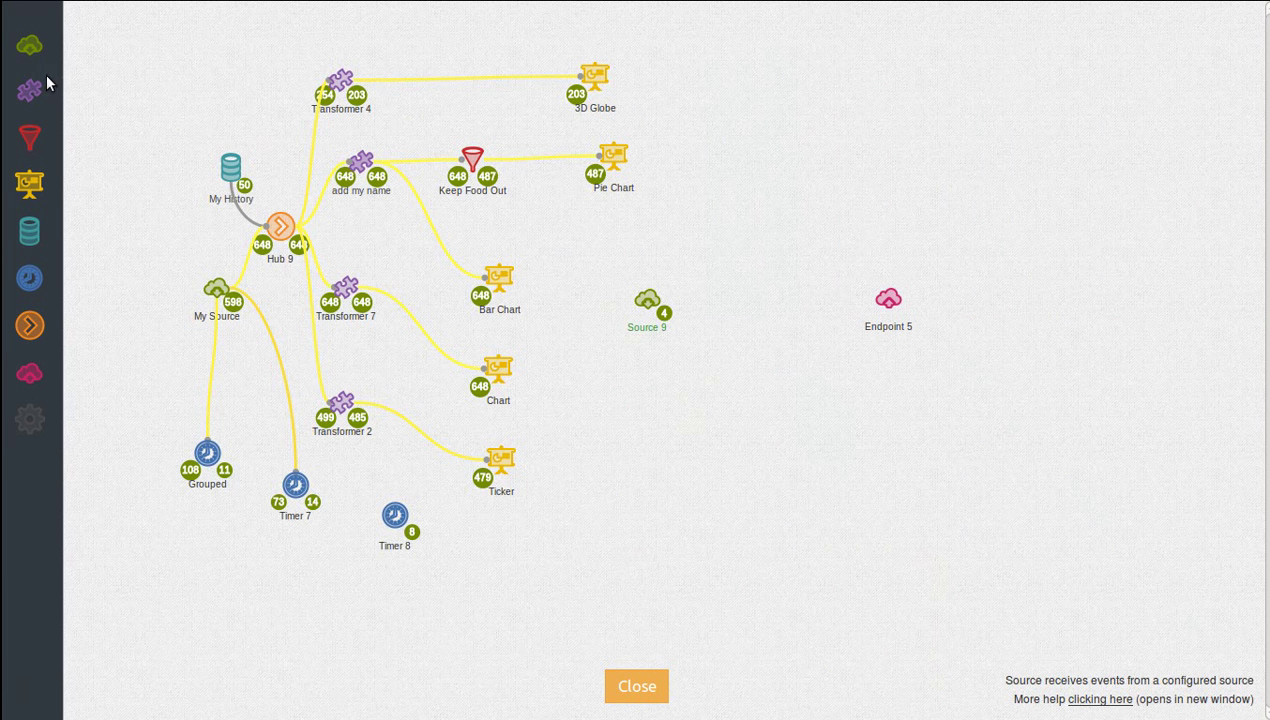
click(665, 315)
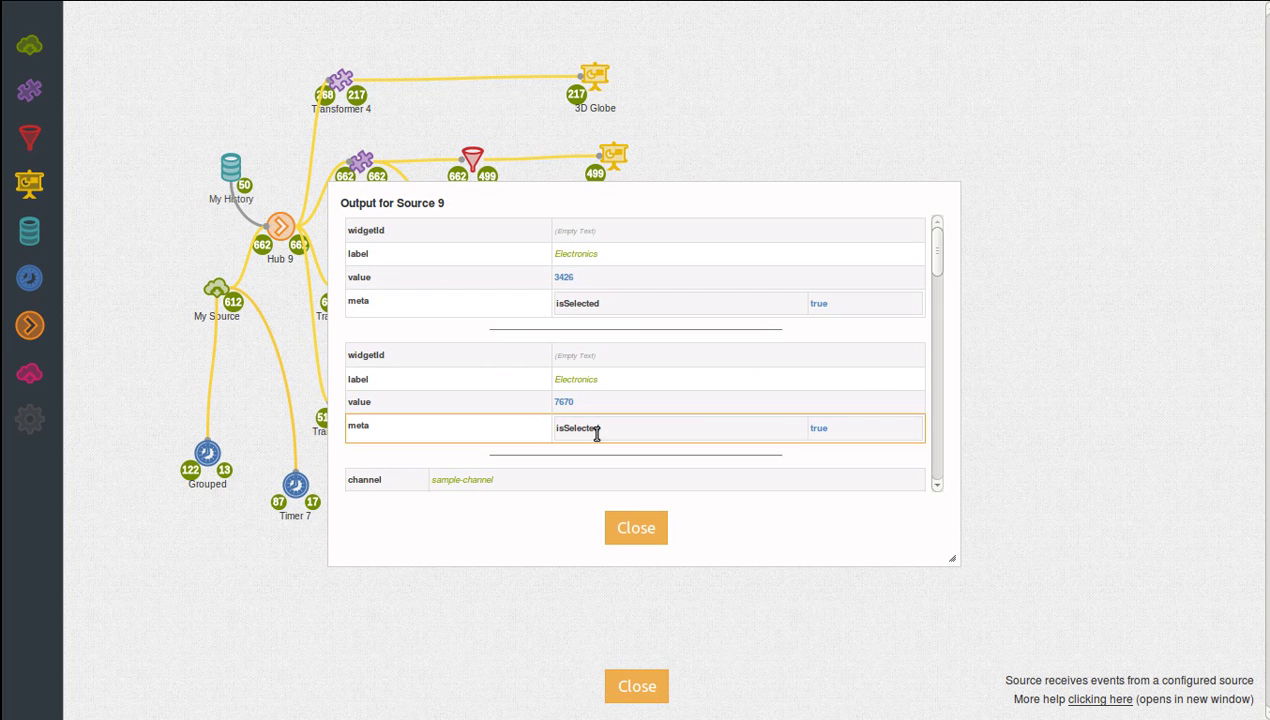
click(648, 529)
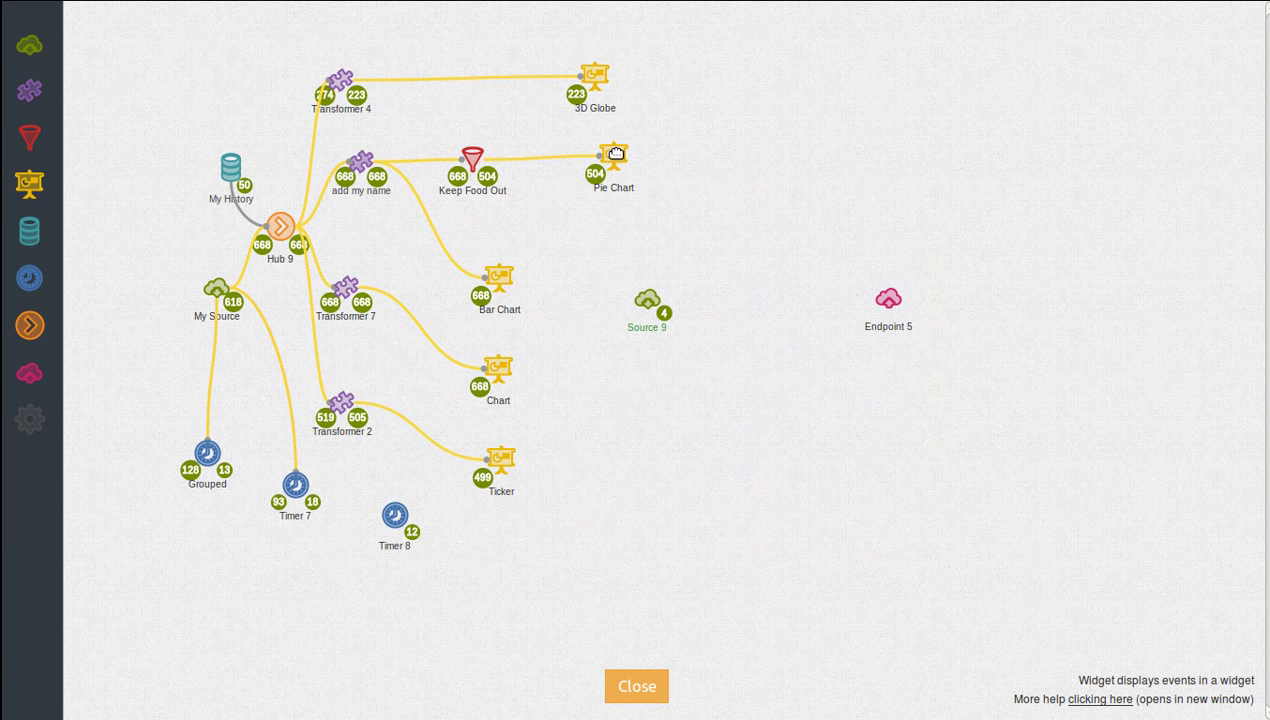
- Fill in the Pie Chart's widget ID in its configuration
click(618, 153)
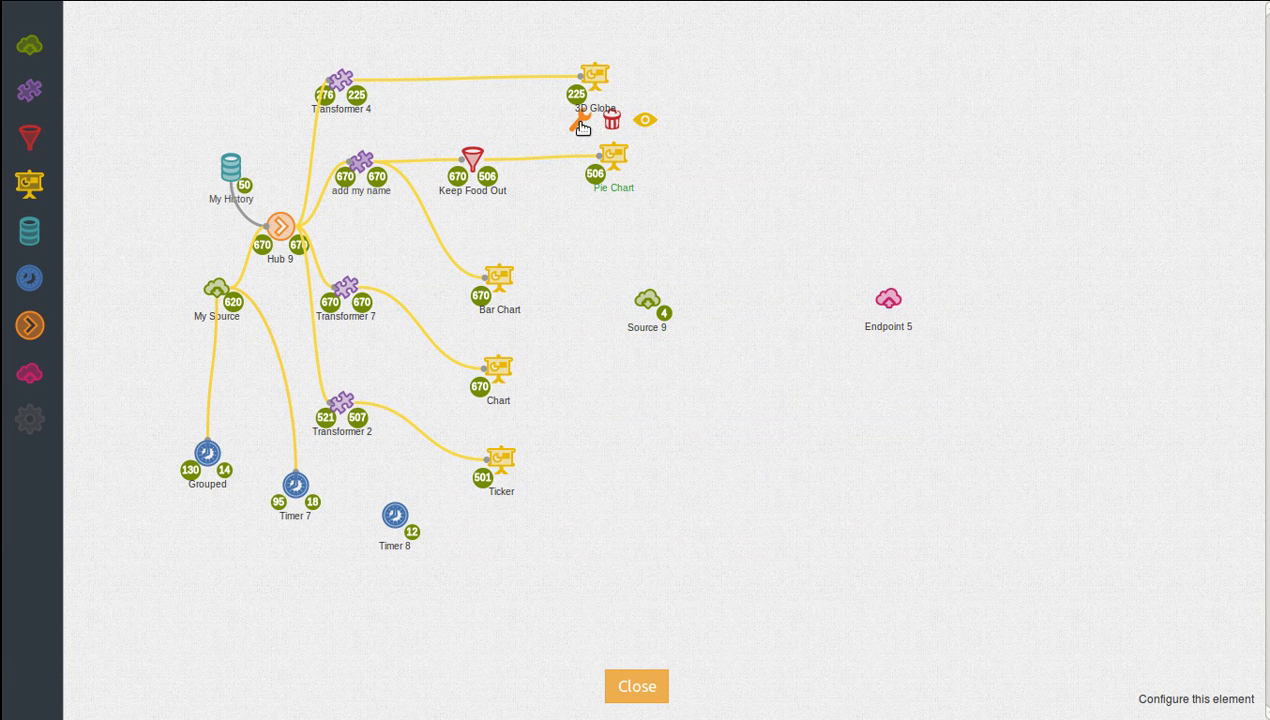
click(606, 118)
click(713, 321)
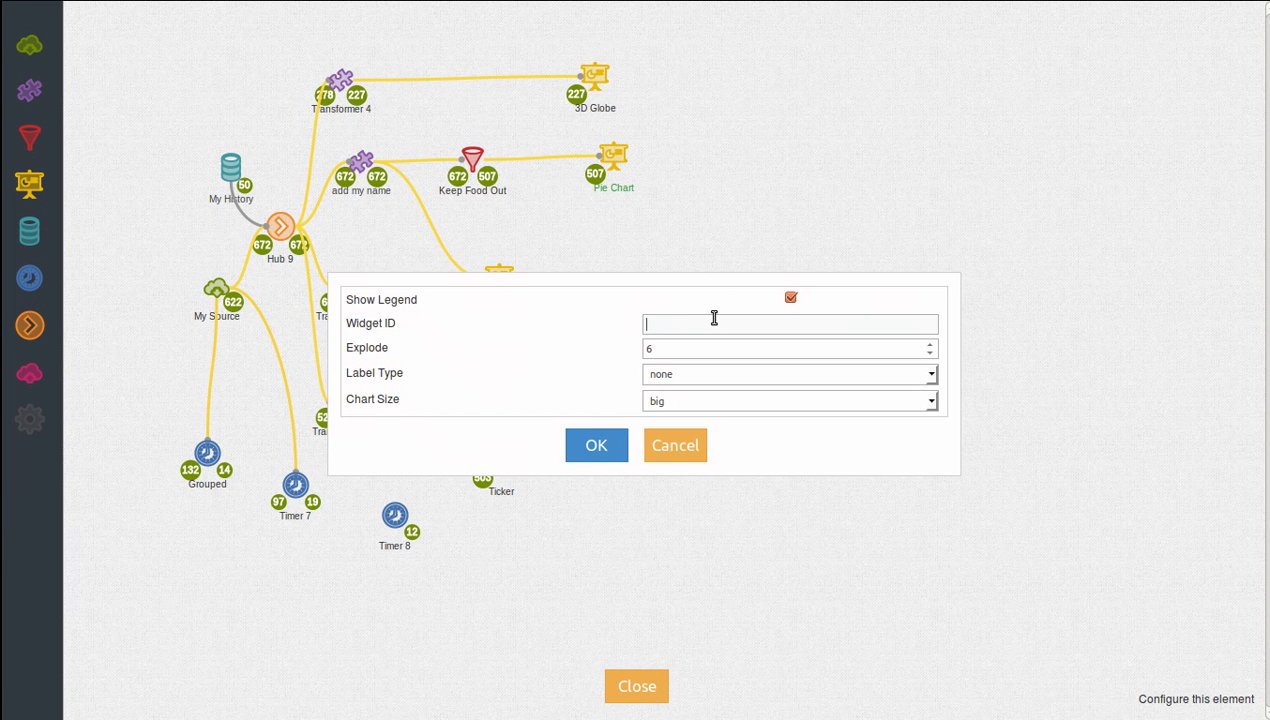
click(596, 445)
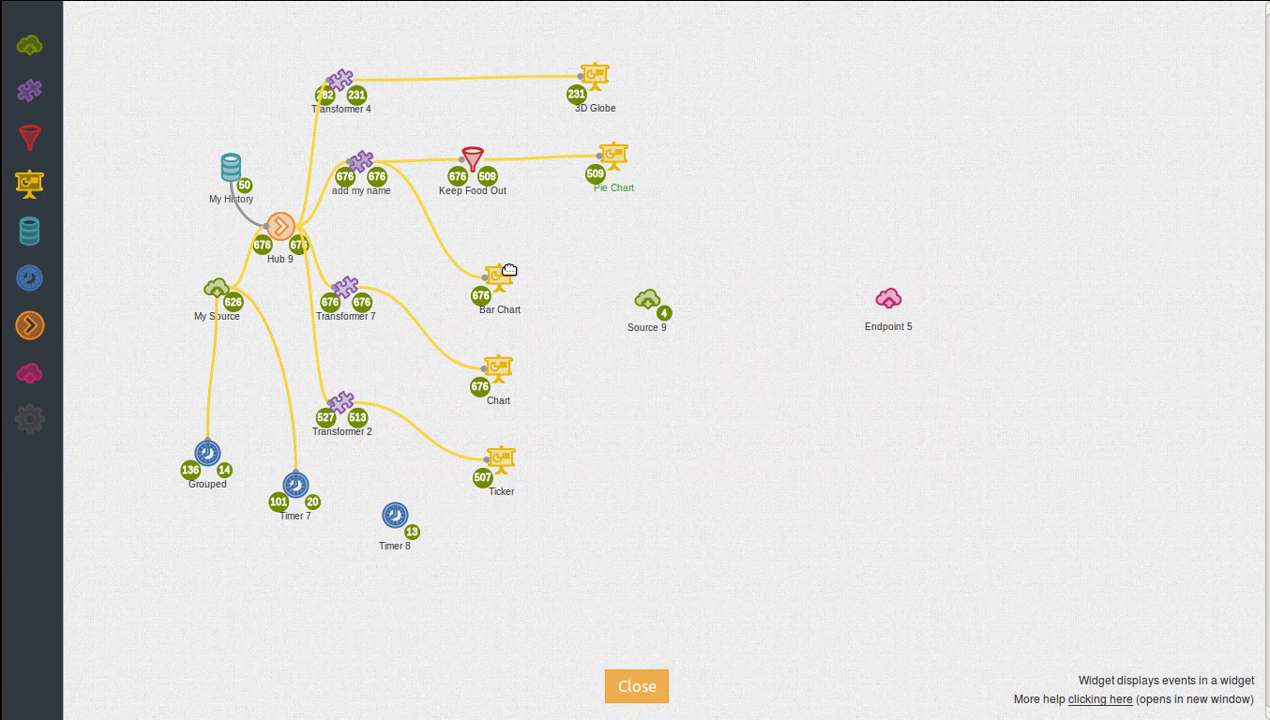
- Set the Bar Chart's widget ID to bar and return to the dashboard view
click(466, 248)
click(656, 301)
text(bar)
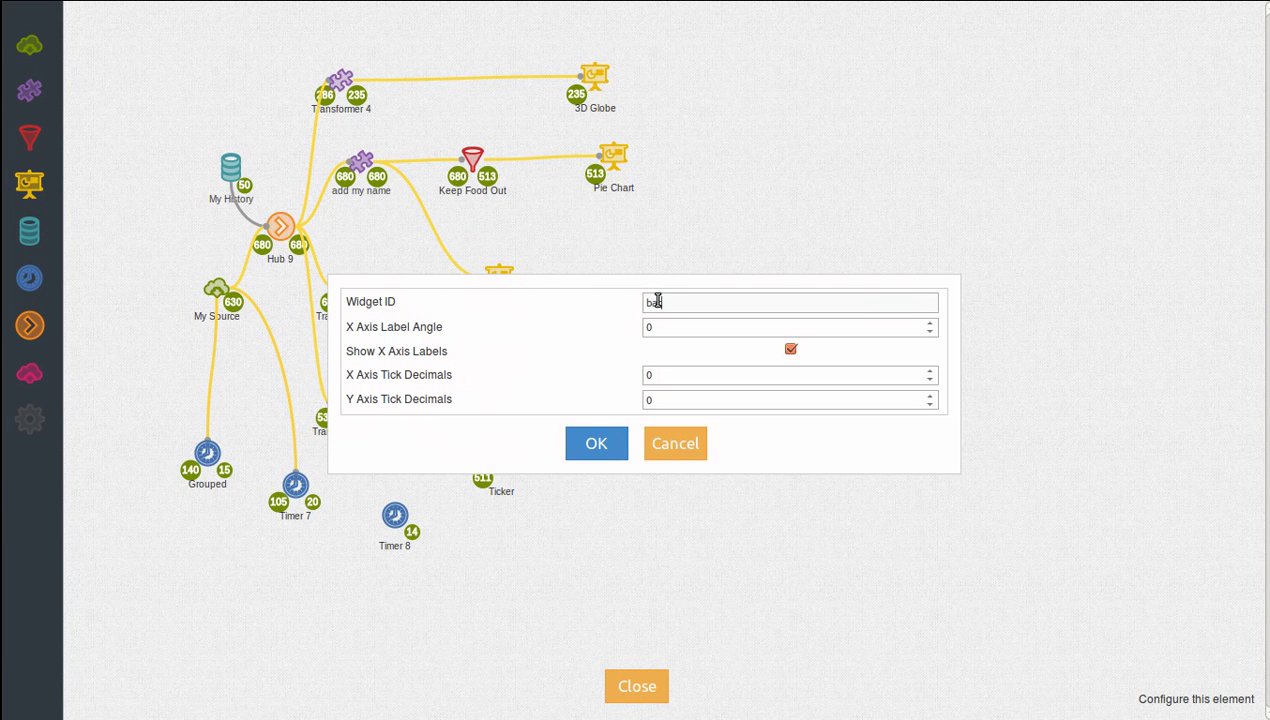
click(589, 444)
click(640, 684)
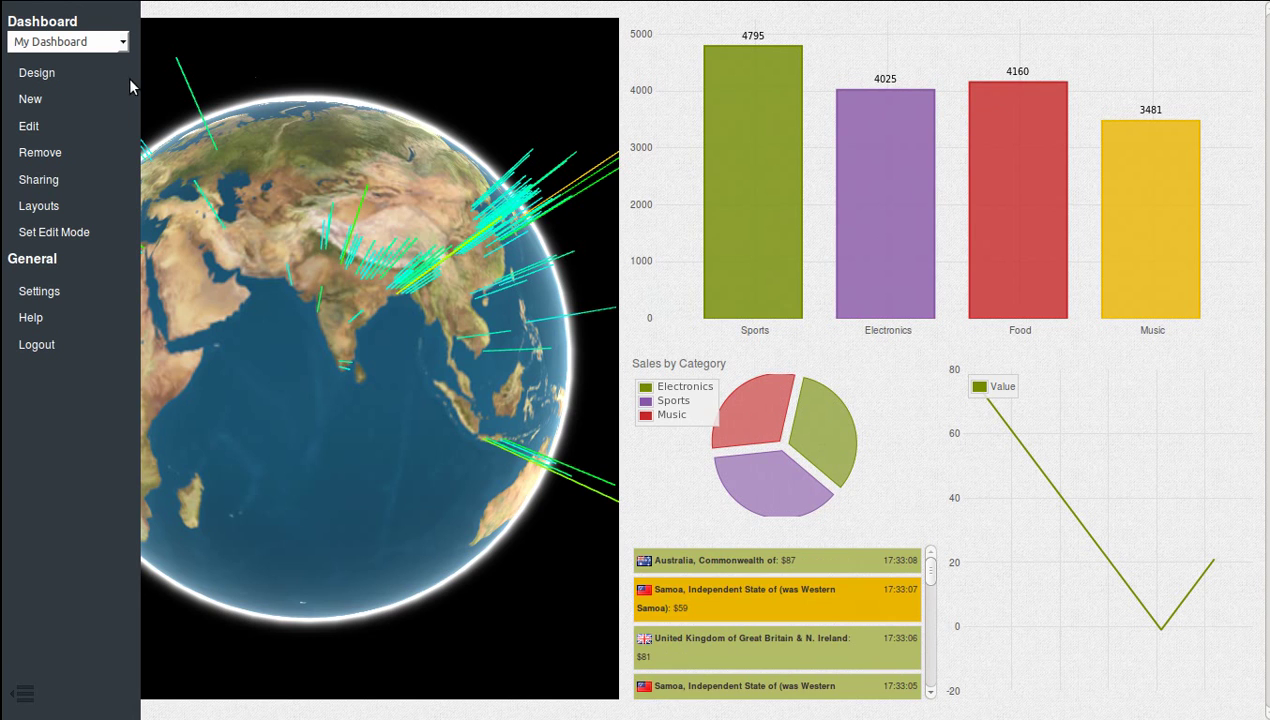
- Reopen the dashboard design and examine the output of Source 9 for the selected bar and pie events
click(24, 73)
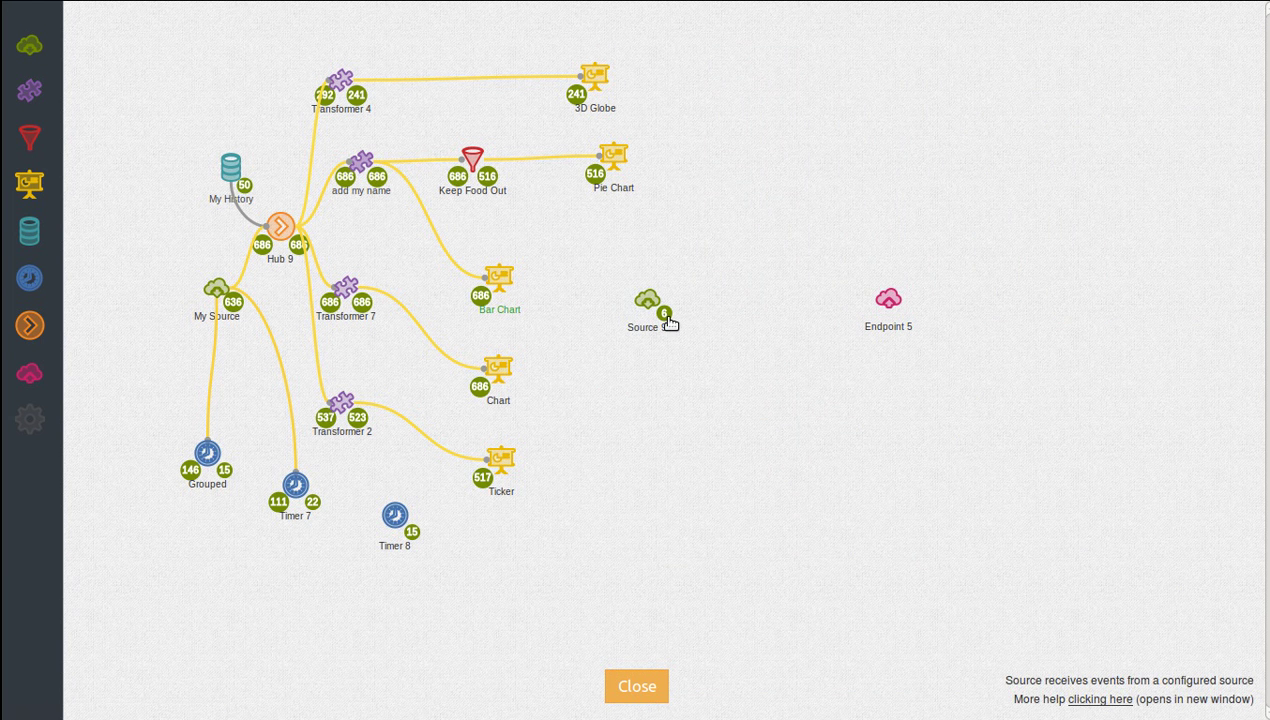
click(668, 318)
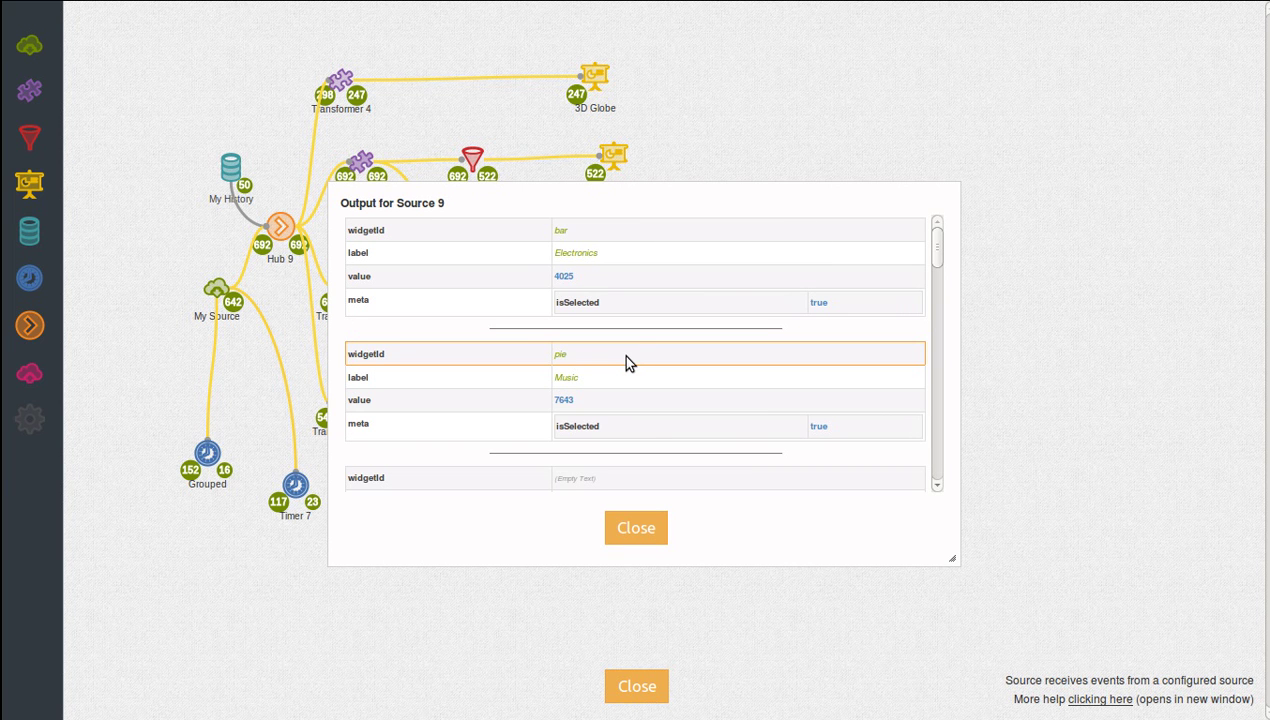
click(636, 527)
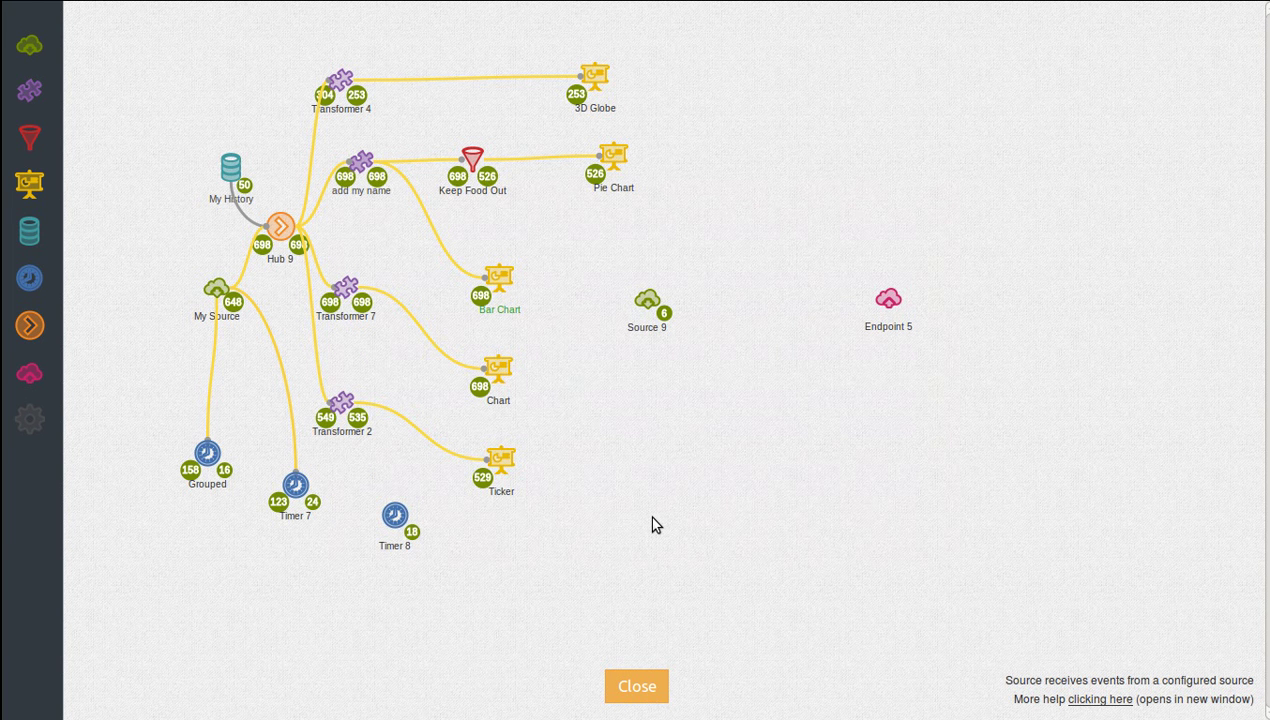
- Move Source 9 slightly closer to Endpoint 5 in the design
drag(650, 300, 706, 280)
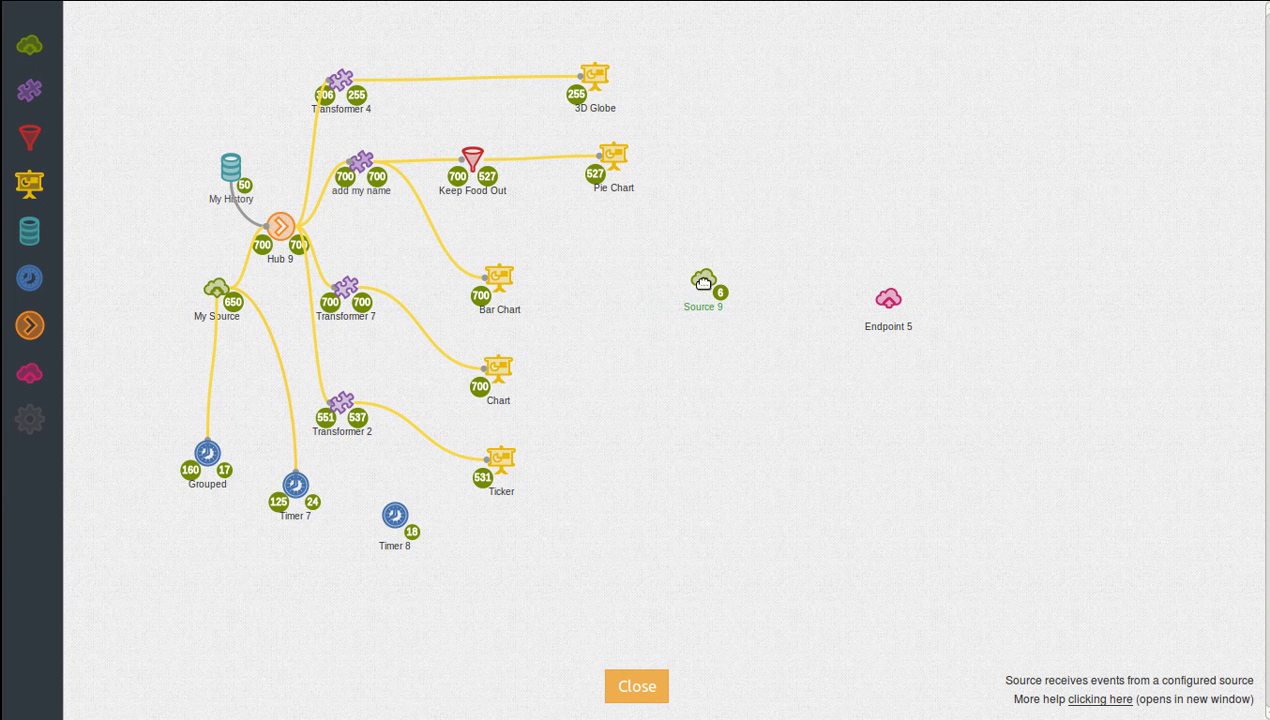
click(886, 302)
click(614, 158)
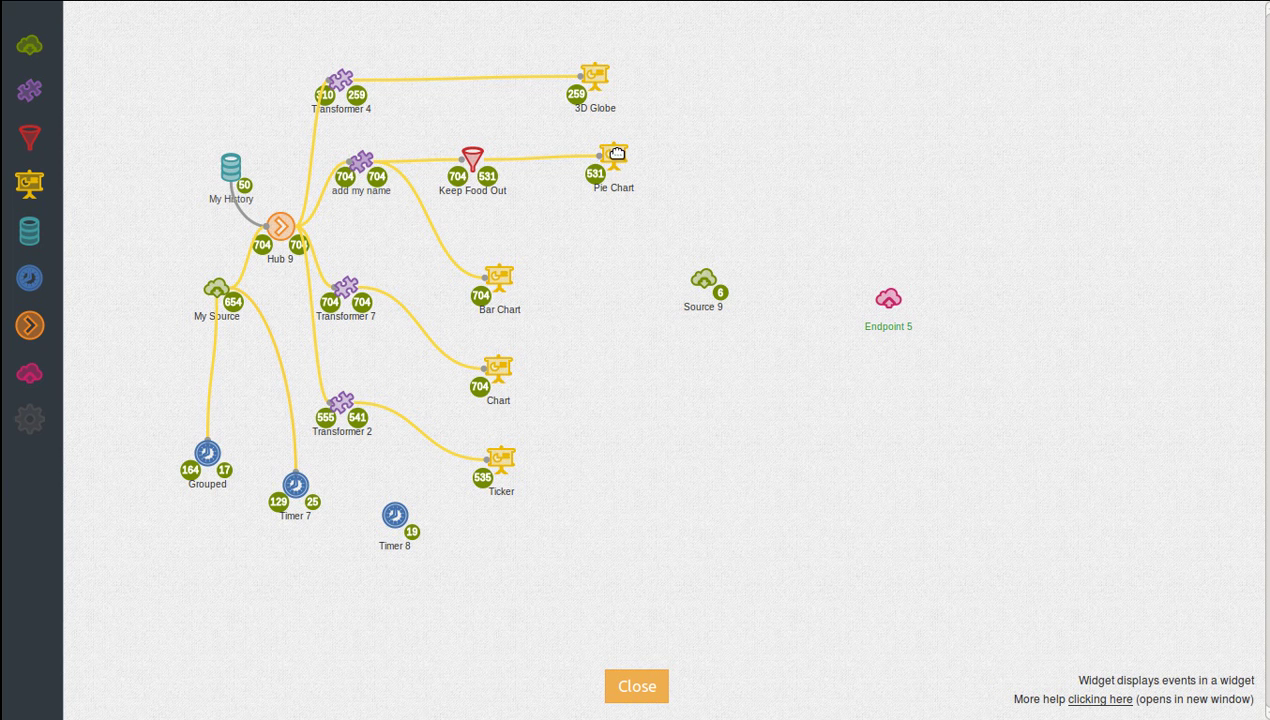
click(600, 78)
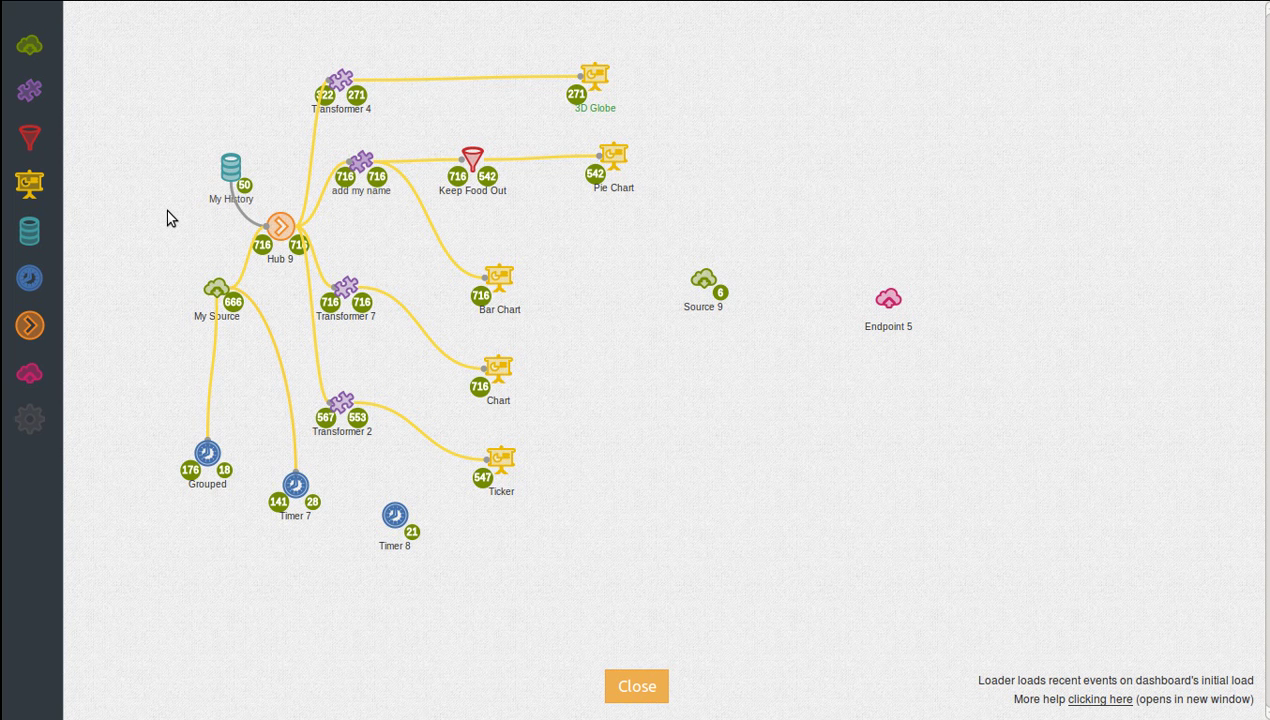
- Examine the configuration of a new processor placed below Source 9 and remove that processor from the design
drag(30, 420, 700, 454)
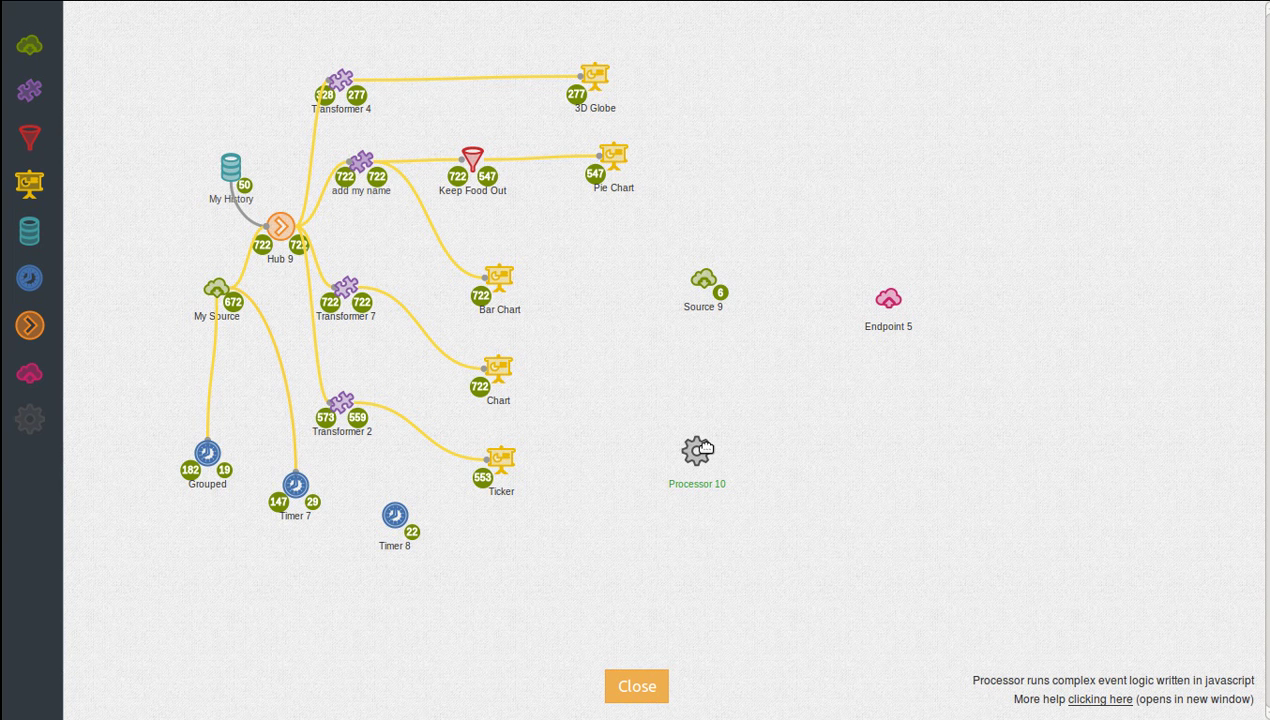
click(700, 449)
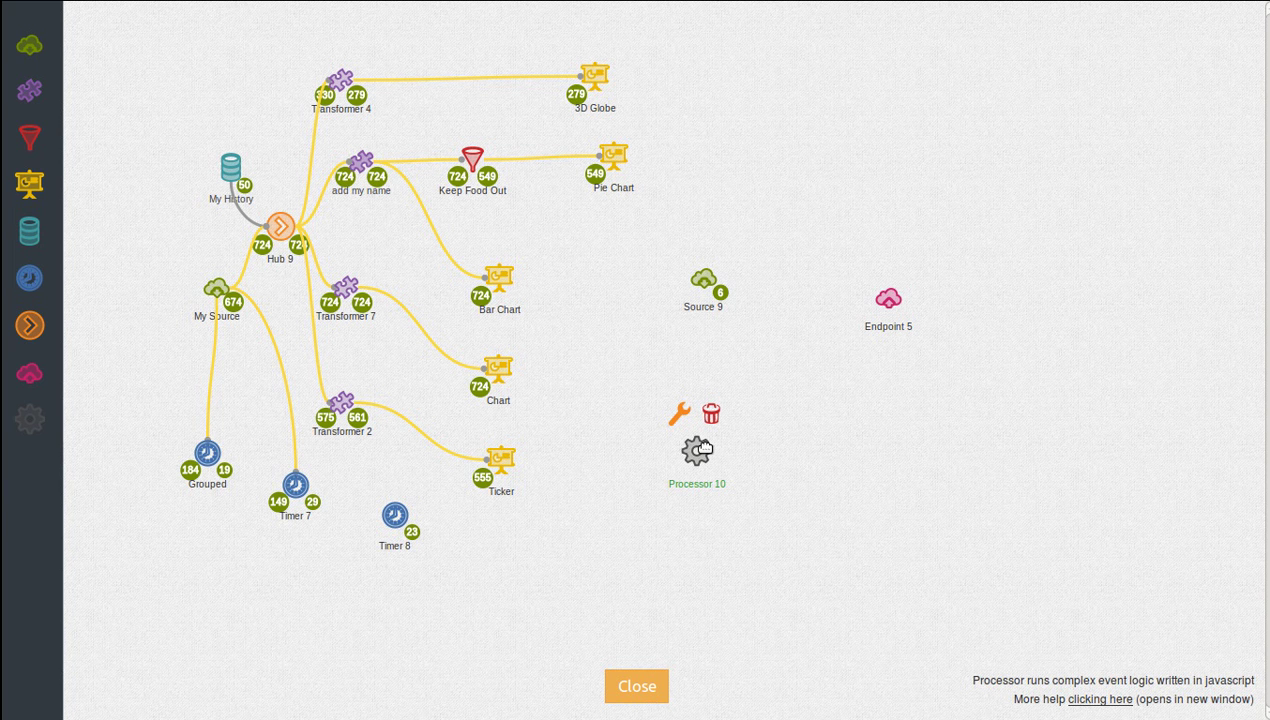
click(680, 420)
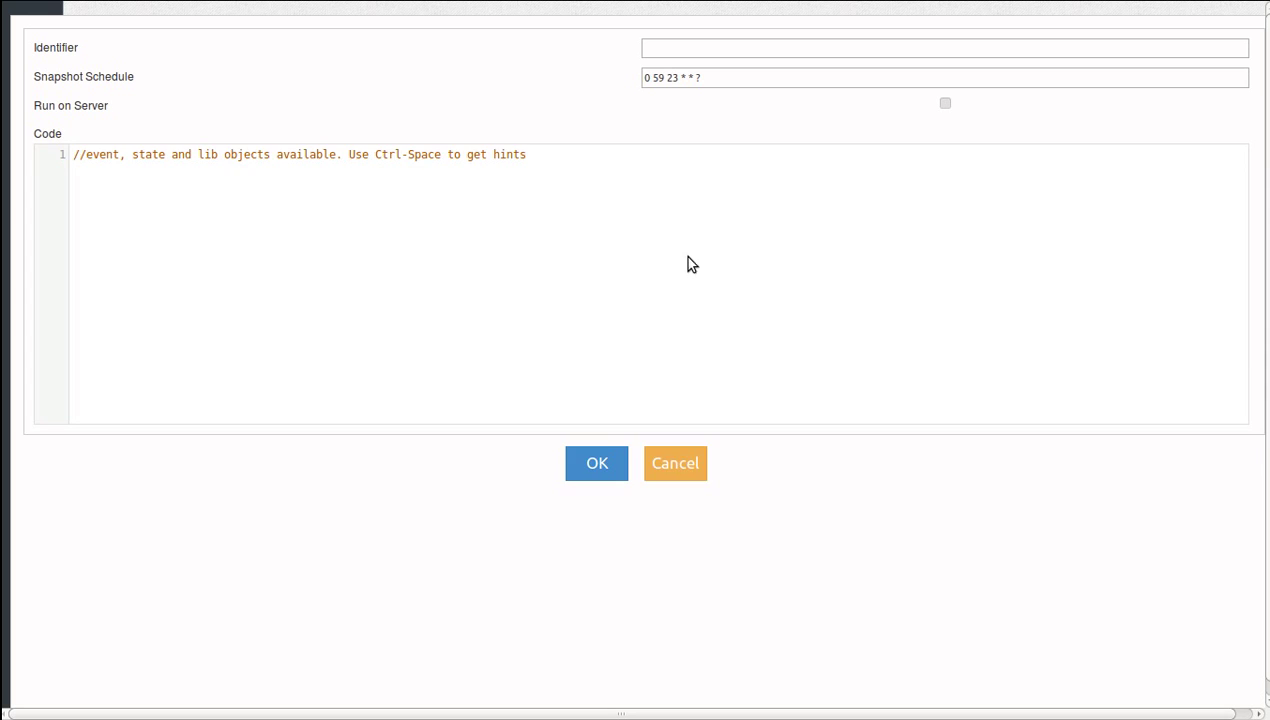
click(676, 464)
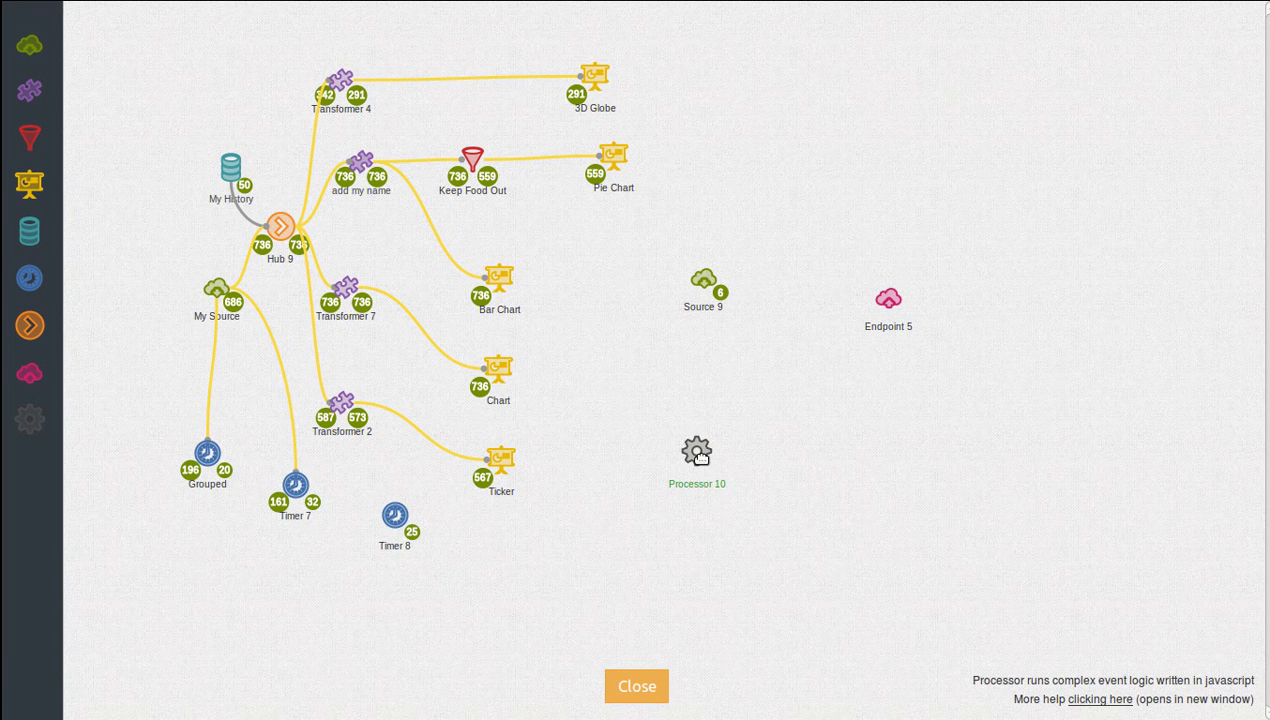
mouse_move(697, 450)
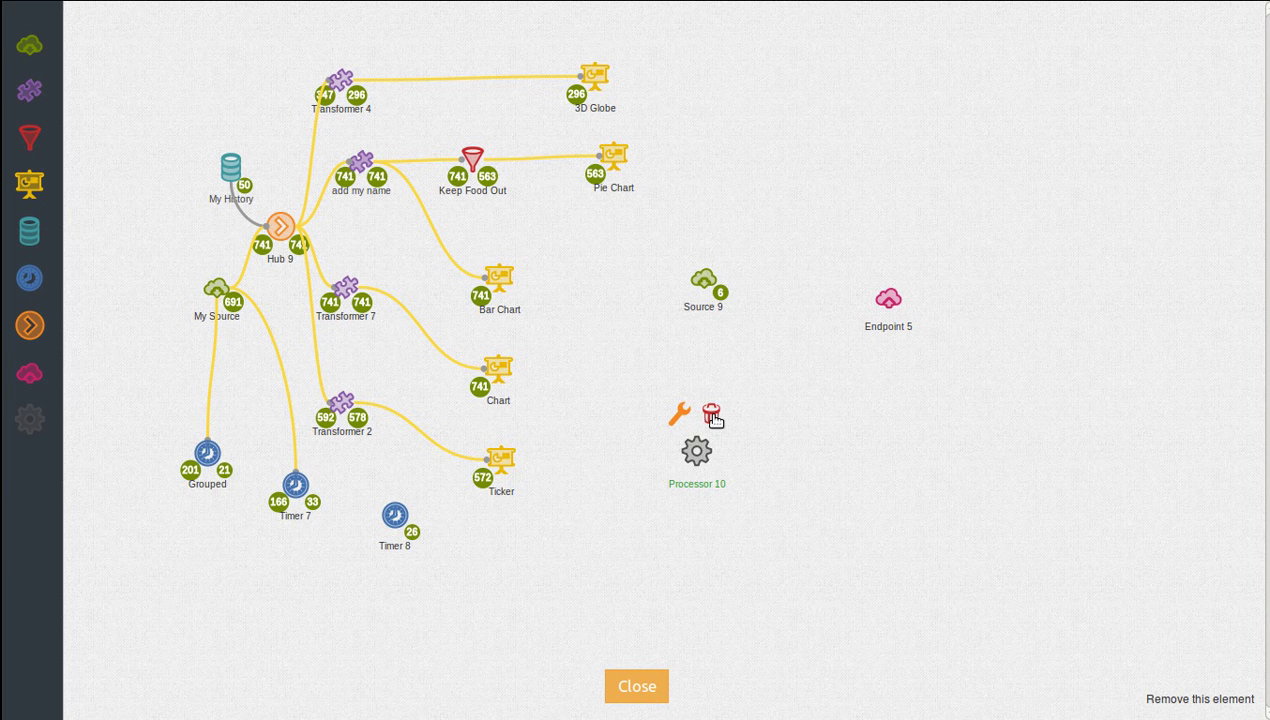
click(713, 417)
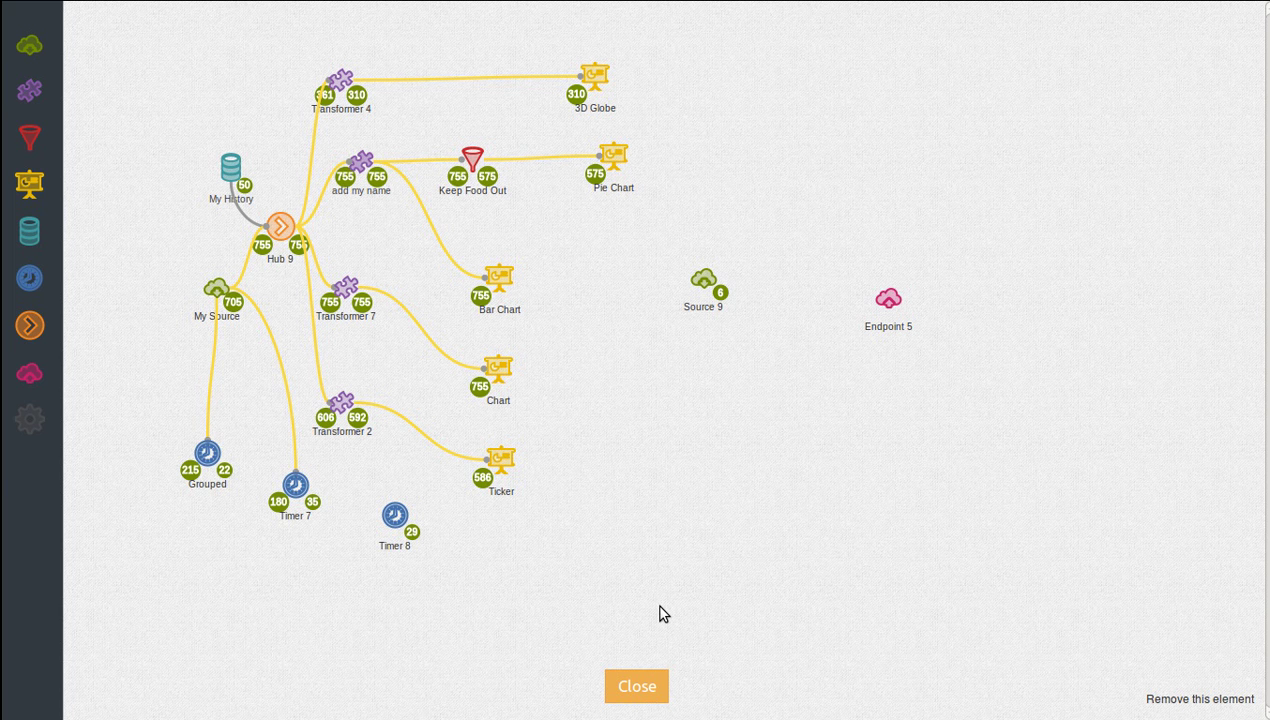
- Close the design and view the full dashboard with the side menu collapsed, restoring the menu at the end
click(640, 686)
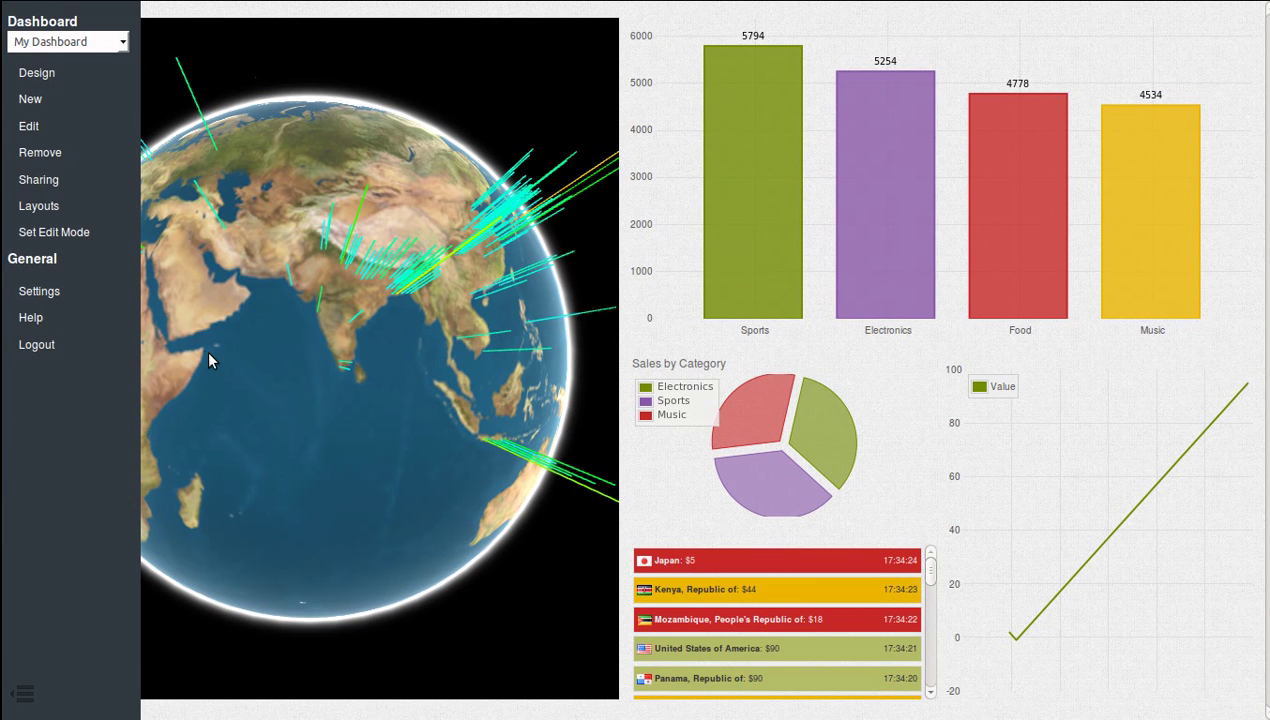
click(22, 699)
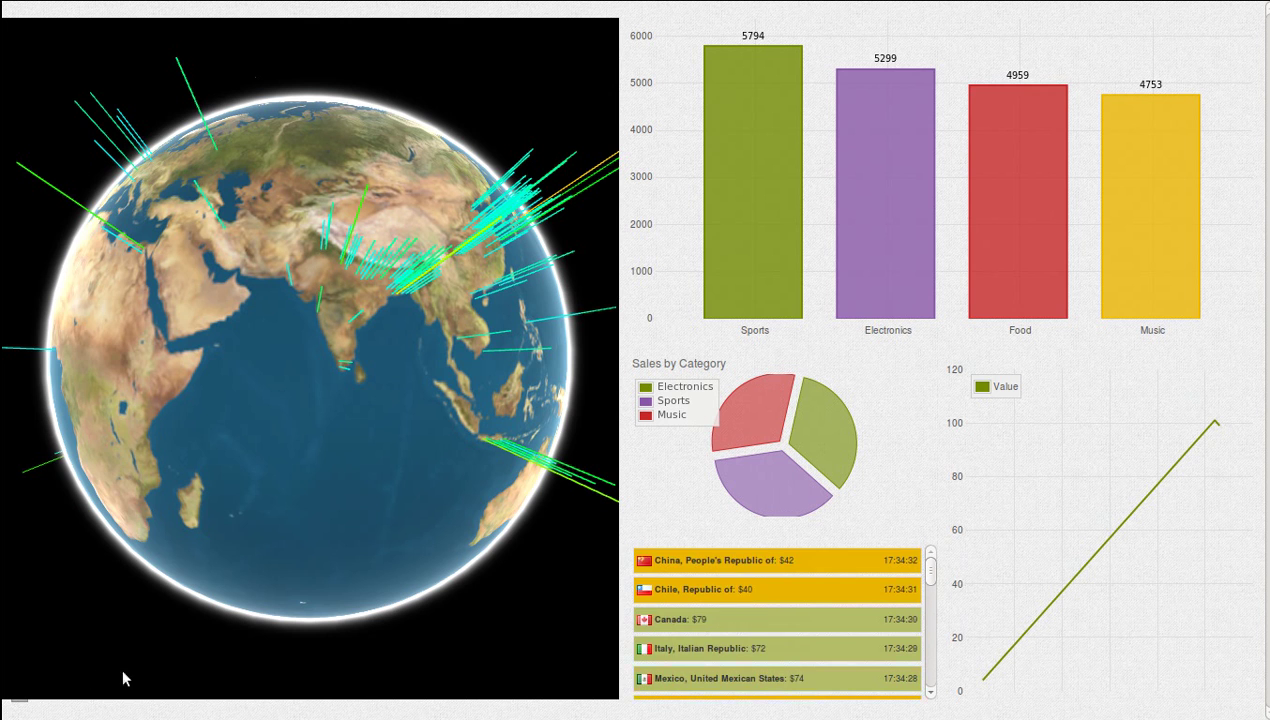
click(19, 706)
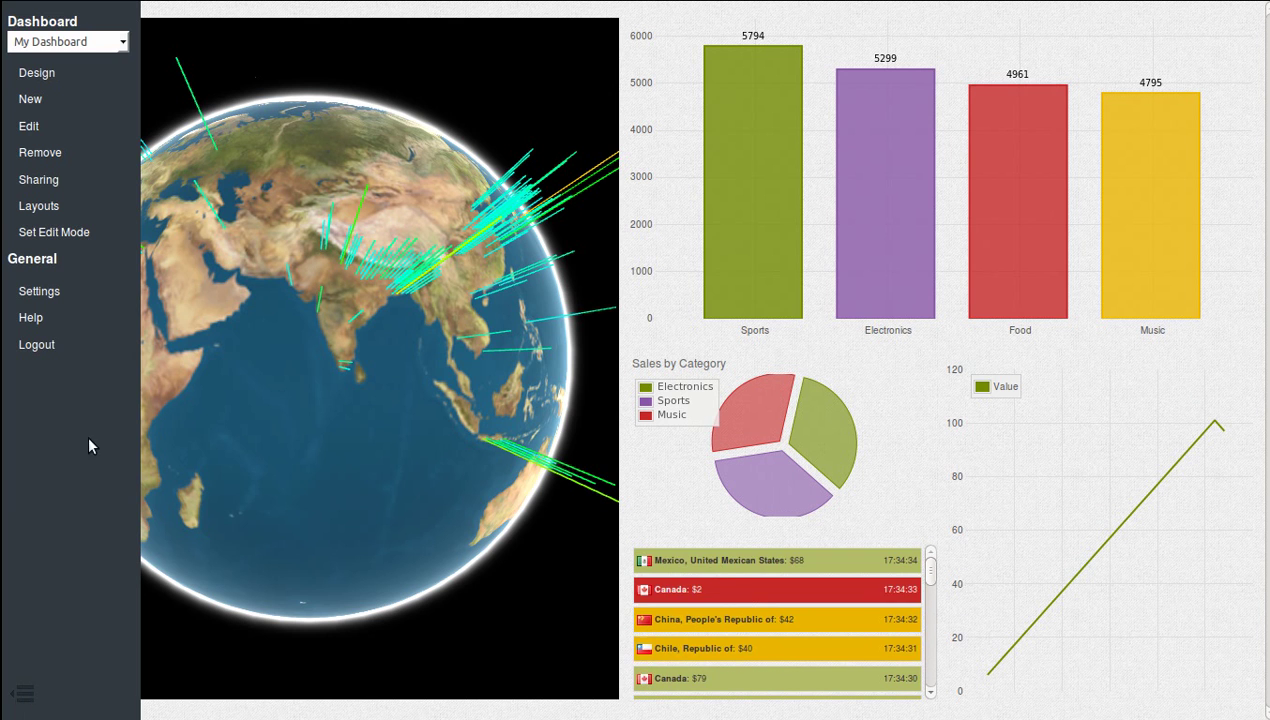
- Examine the options for creating, editing and removing a dashboard, cancelling each one
click(34, 98)
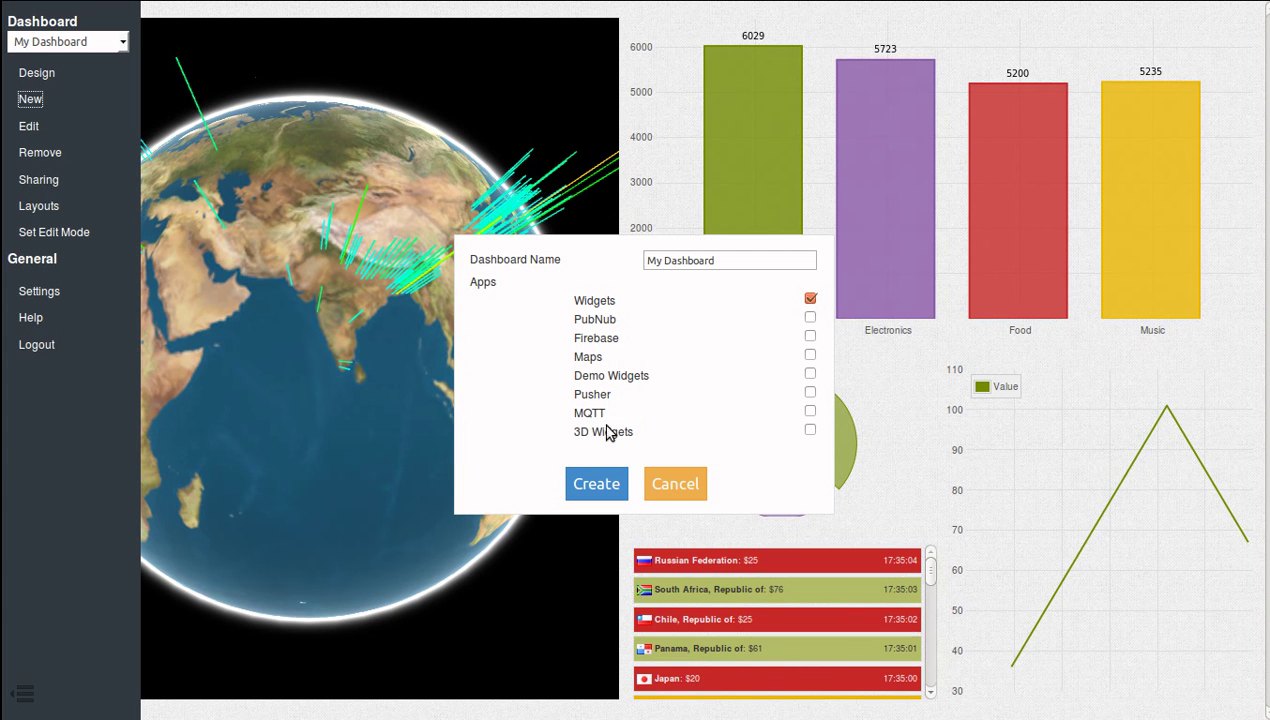
click(672, 484)
click(35, 127)
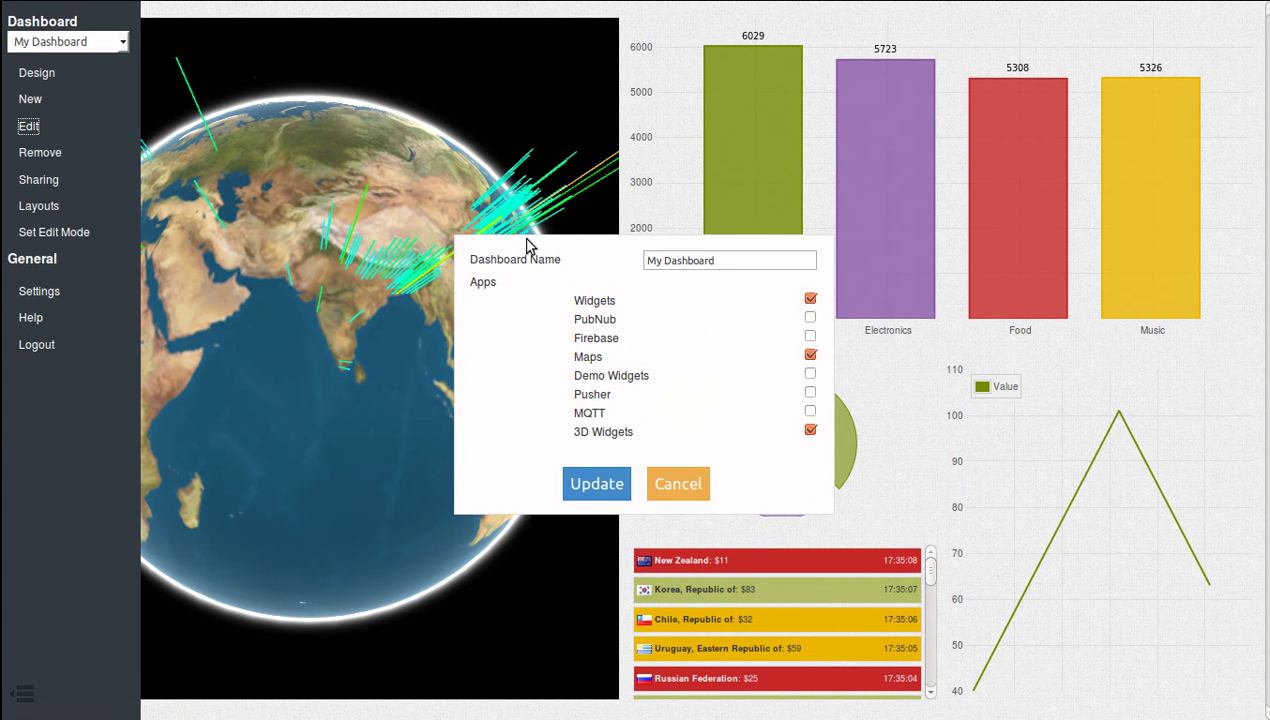
click(667, 487)
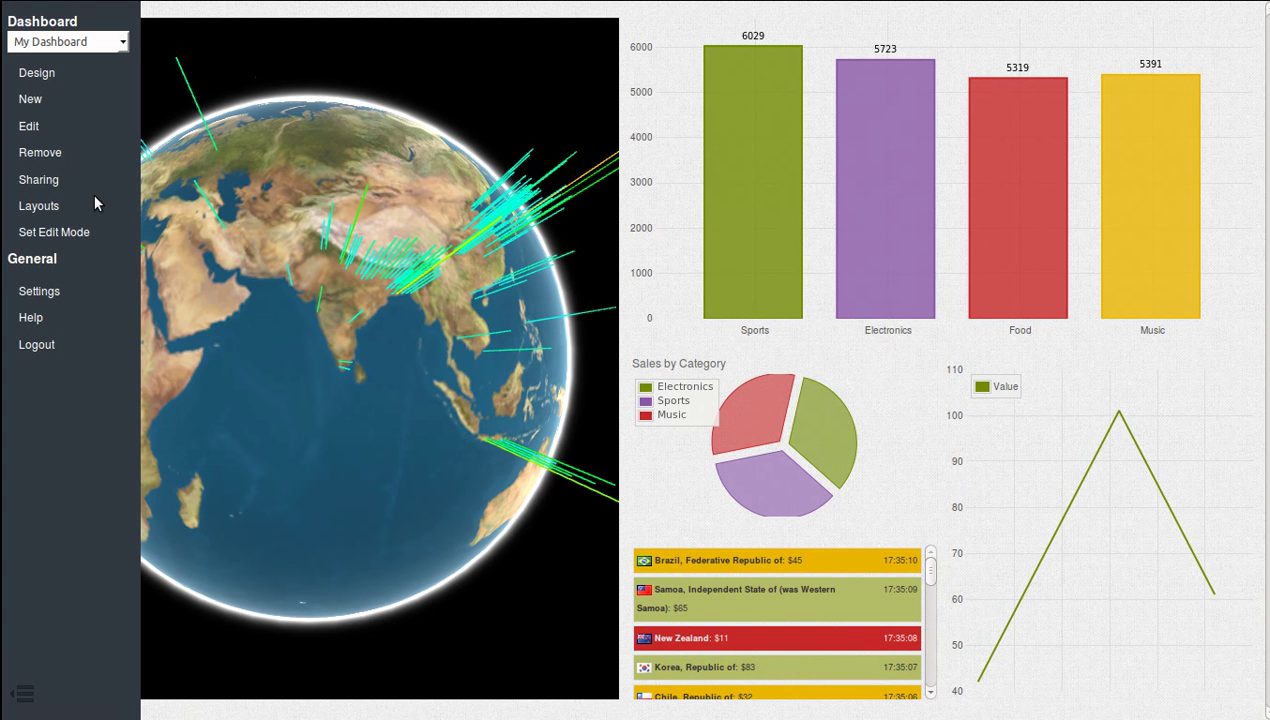
click(43, 155)
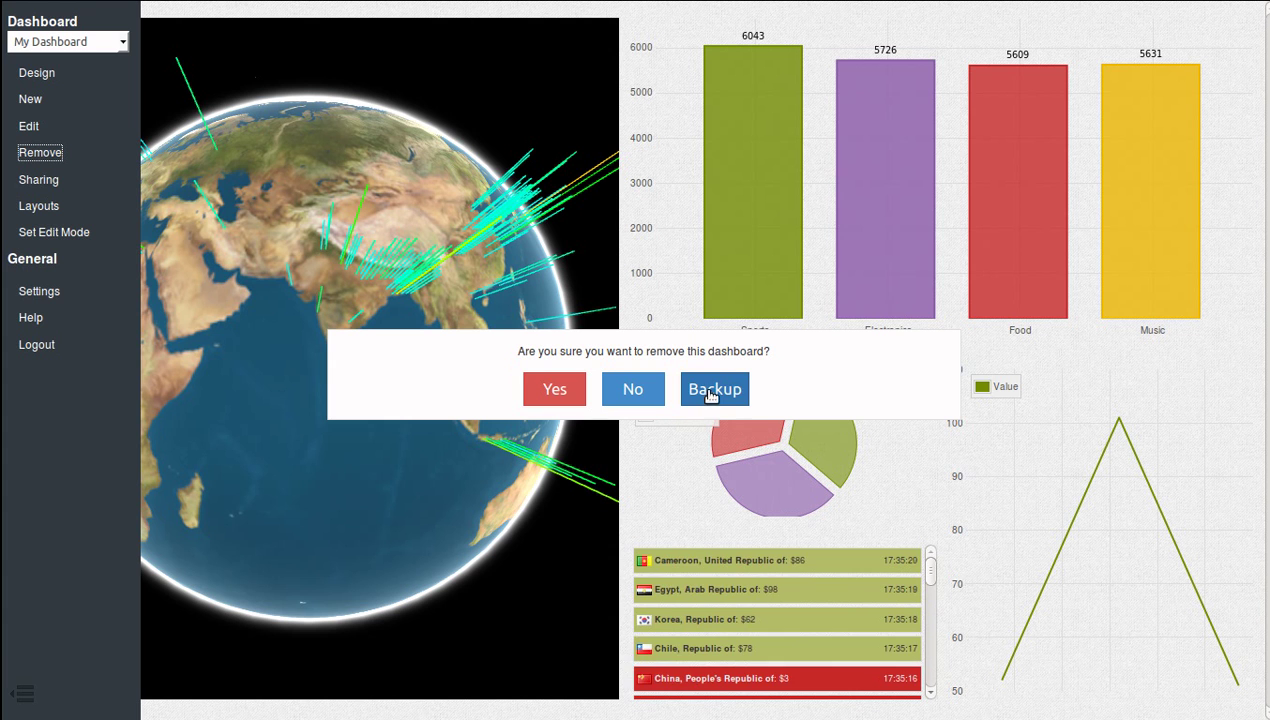
click(651, 395)
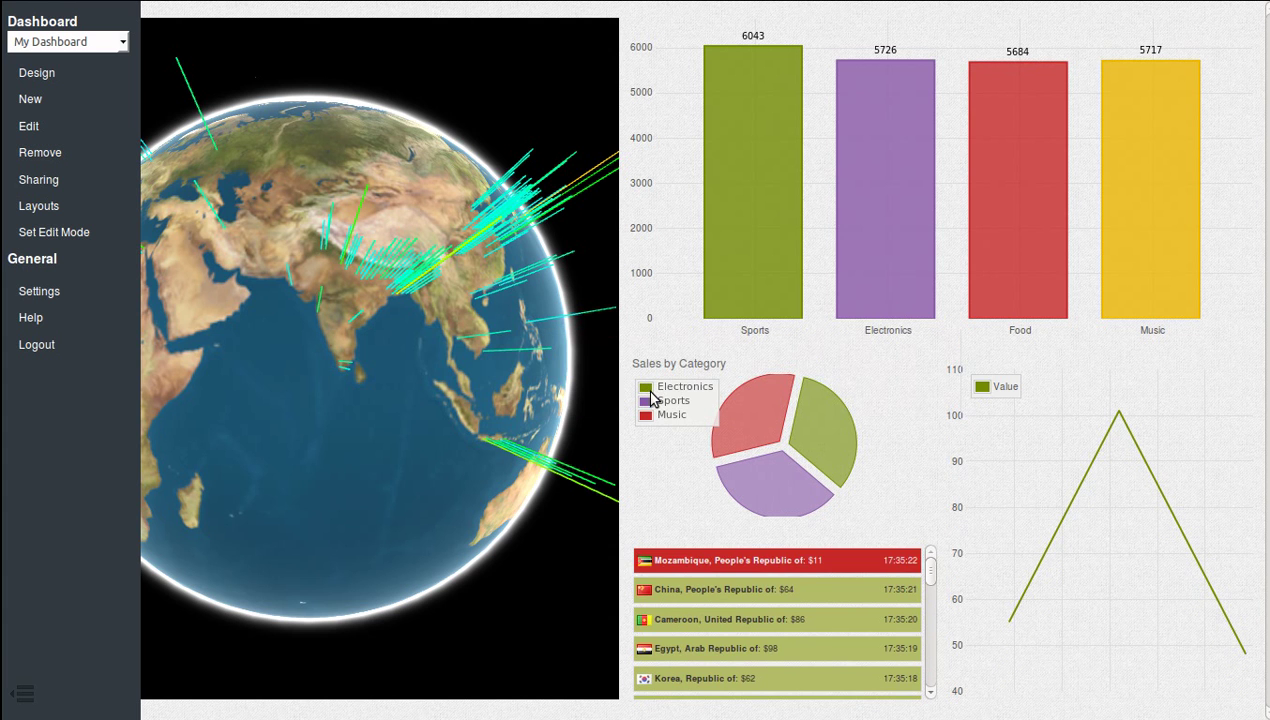
- Share the dashboard publicly to view its address, and make it private again
click(55, 186)
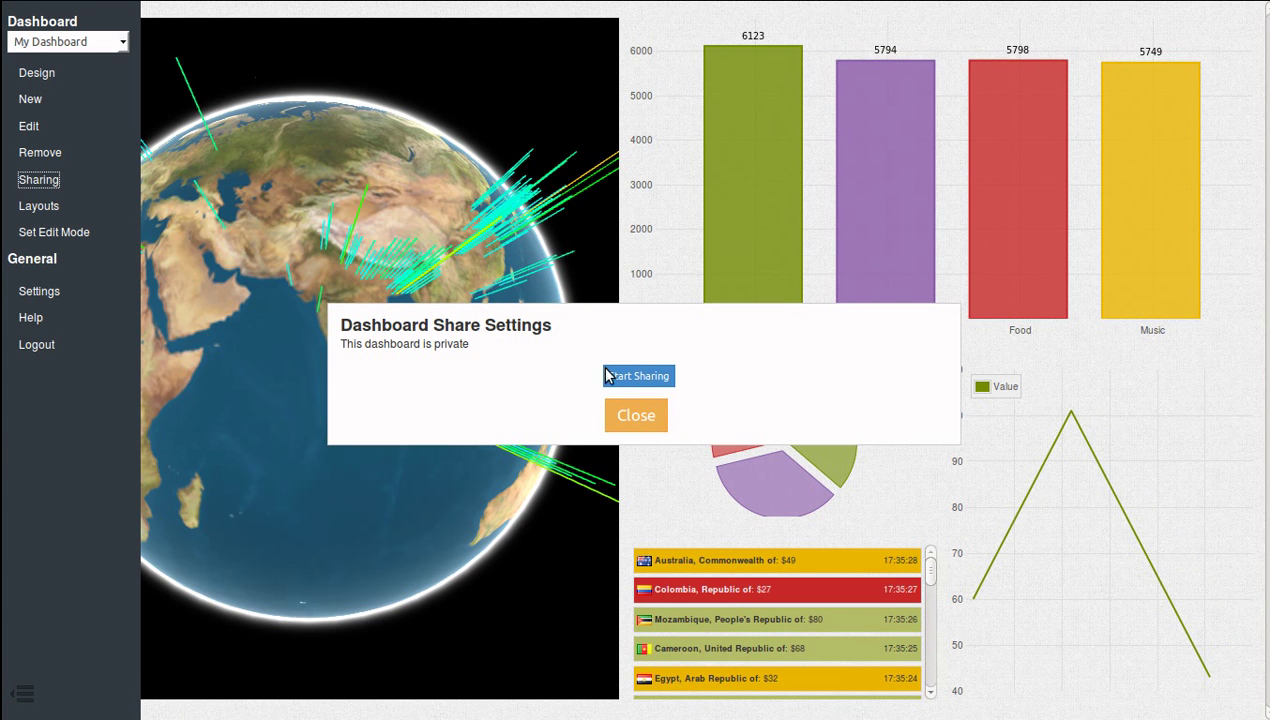
click(610, 375)
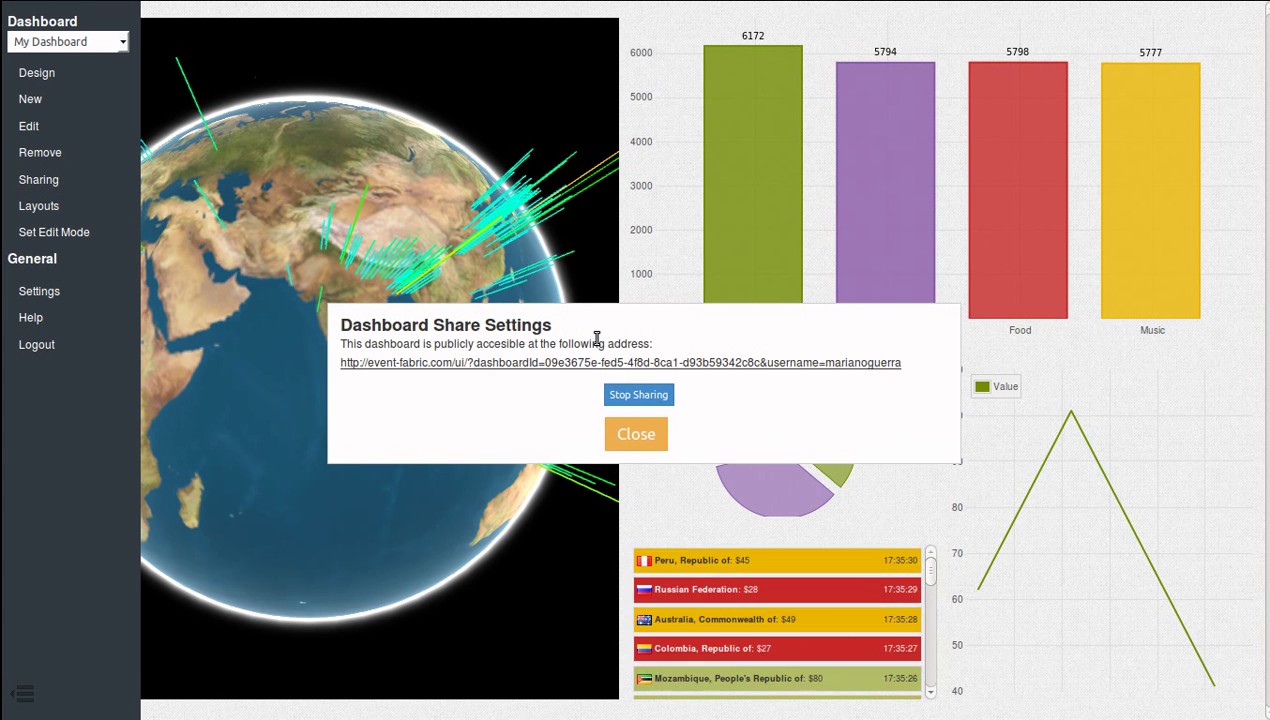
click(638, 395)
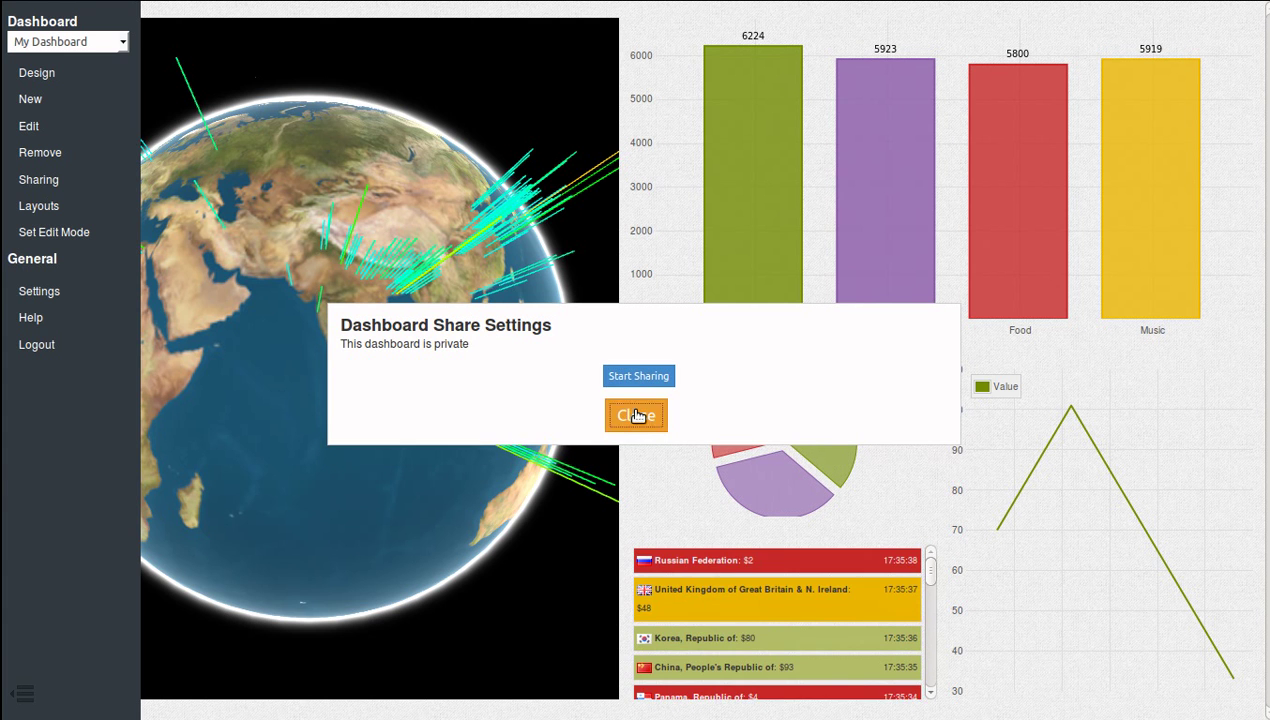
click(636, 416)
- Apply the layout with two stacked large cells beside four stacked smaller cells to the dashboard
click(44, 205)
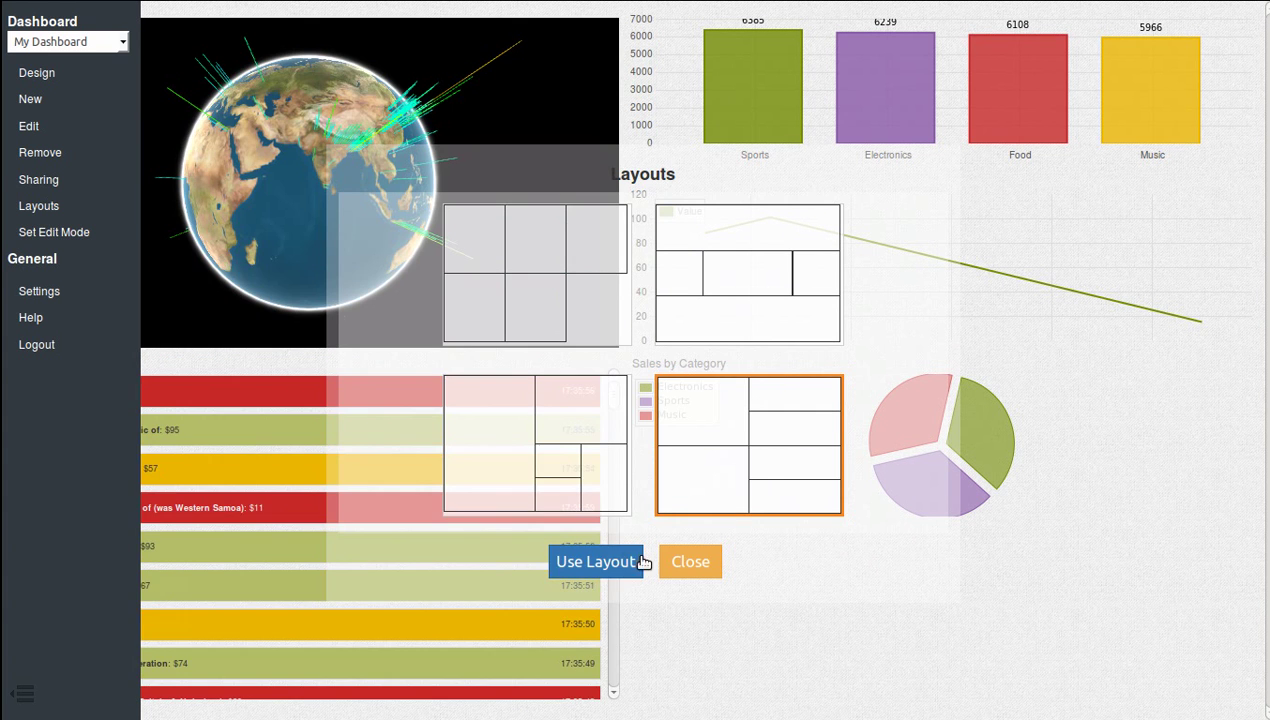
click(627, 562)
- Switch the dashboard to edit mode and title the line chart "Value over time"
click(58, 232)
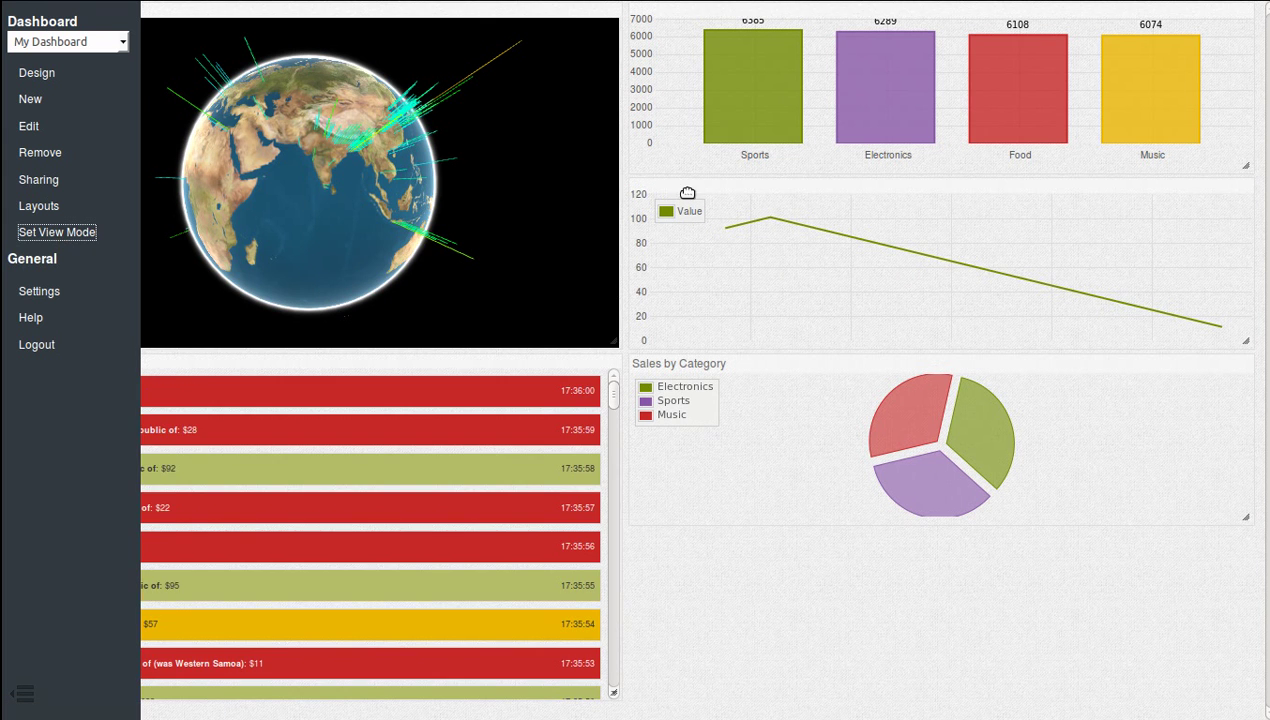
click(684, 187)
text(Value over time)
key(Return)
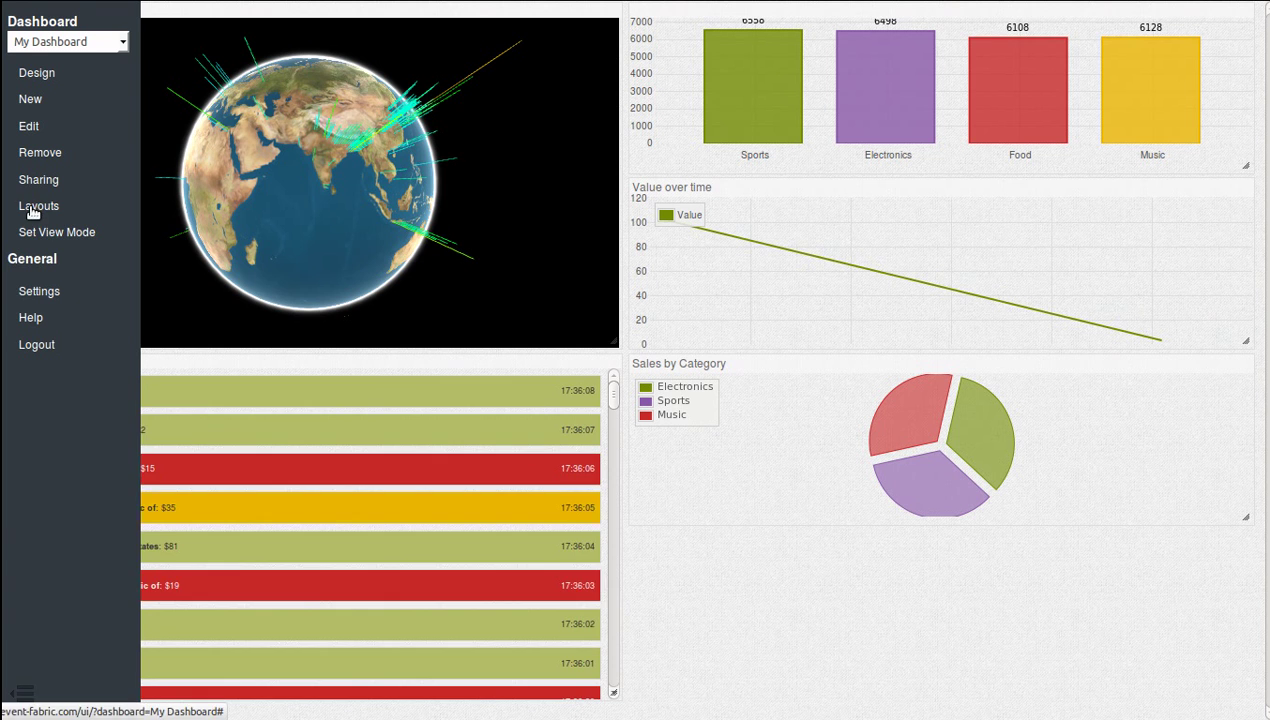
- Examine the account settings without saving and close the dashboard window
click(57, 296)
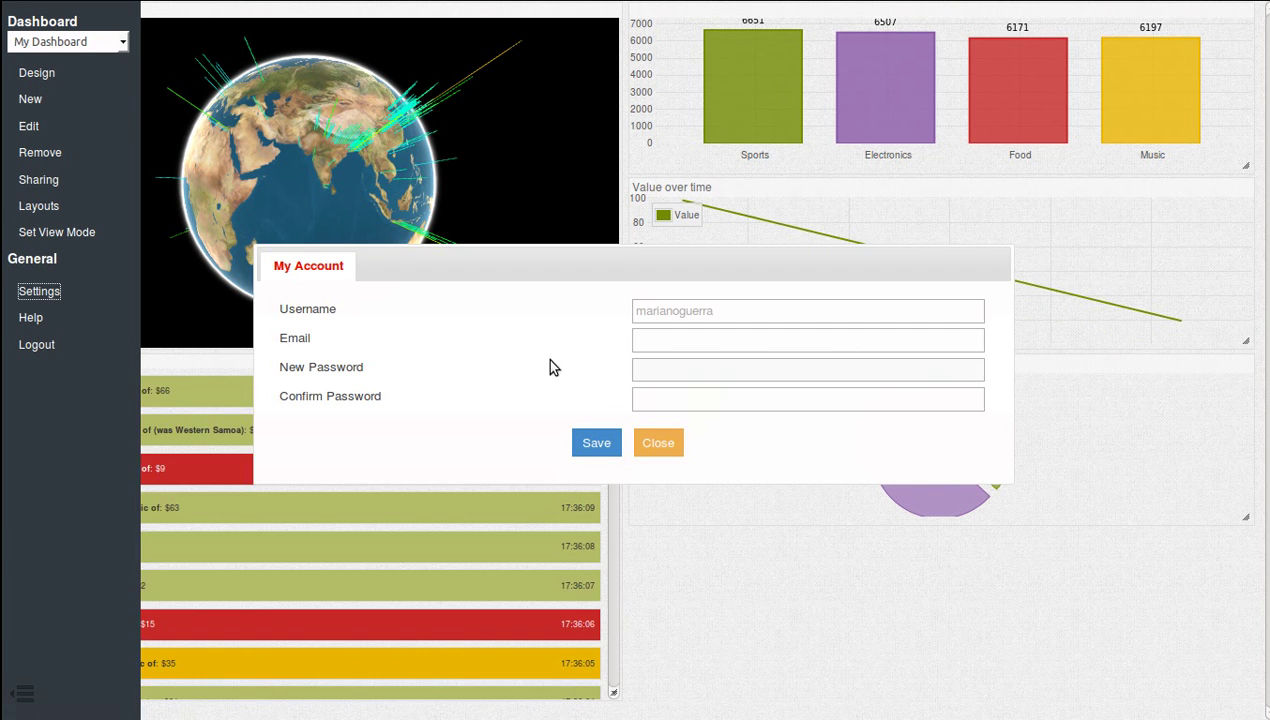
click(655, 443)
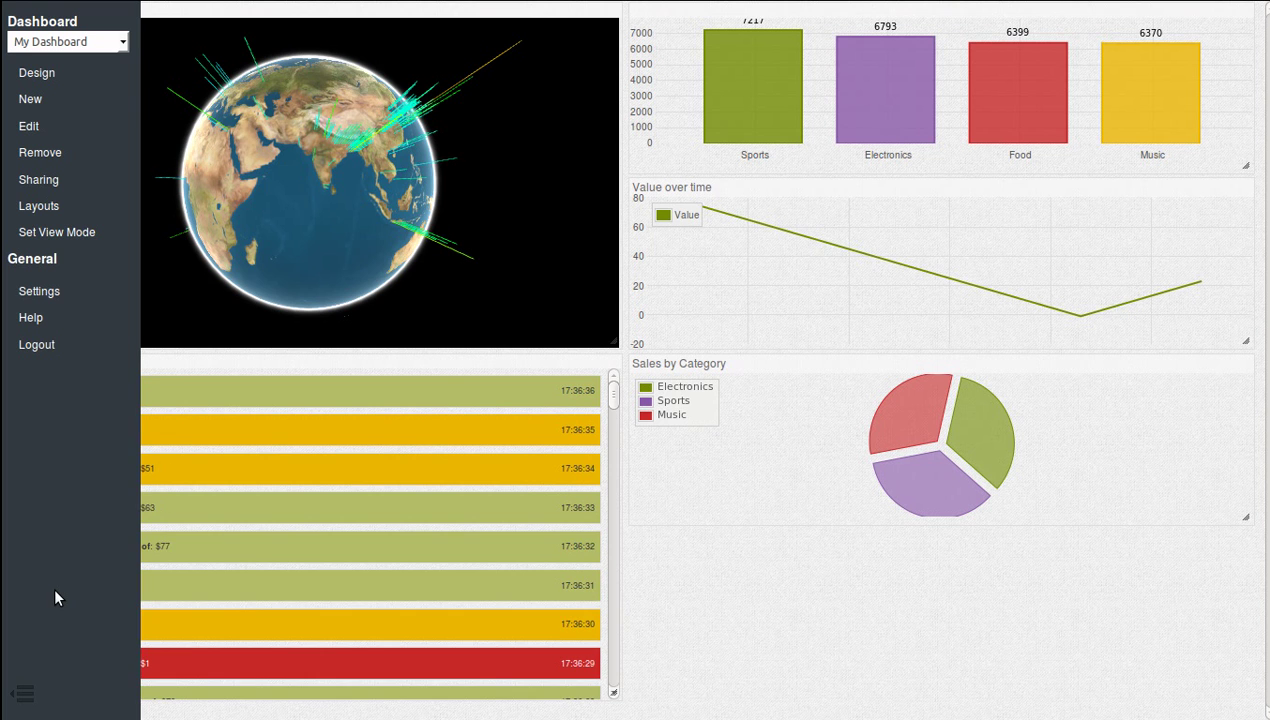
key(alt+F4)
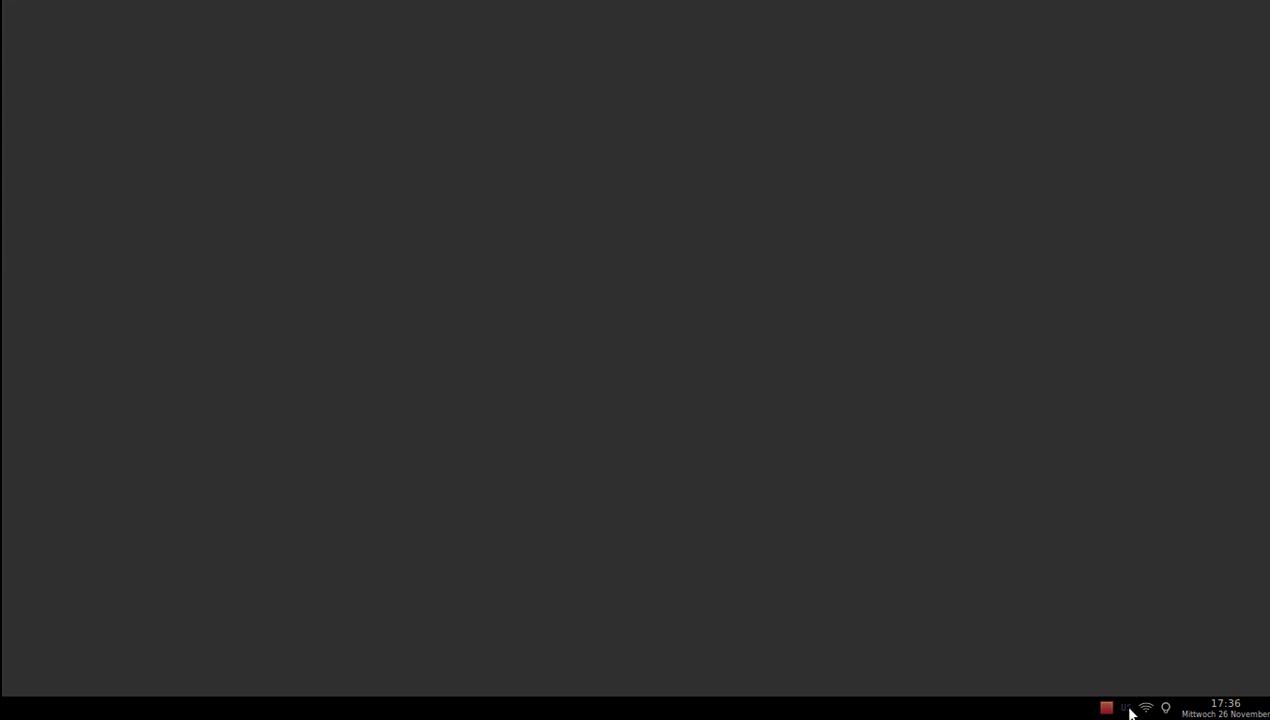